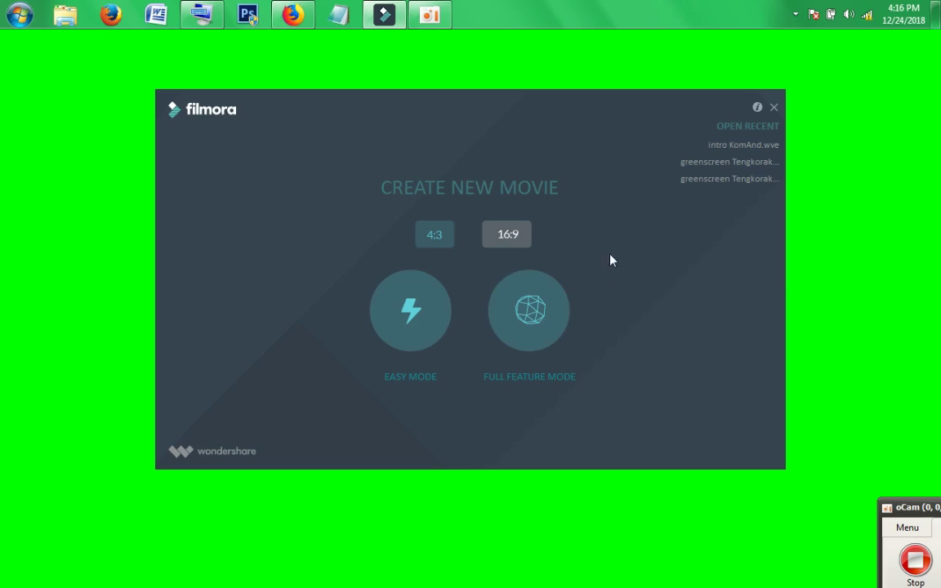
click(408, 320)
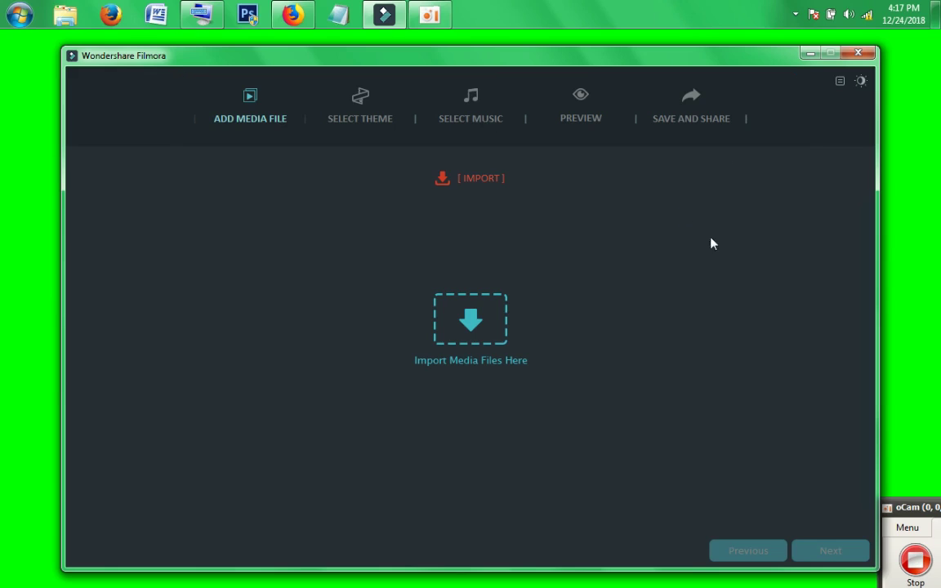
click(858, 53)
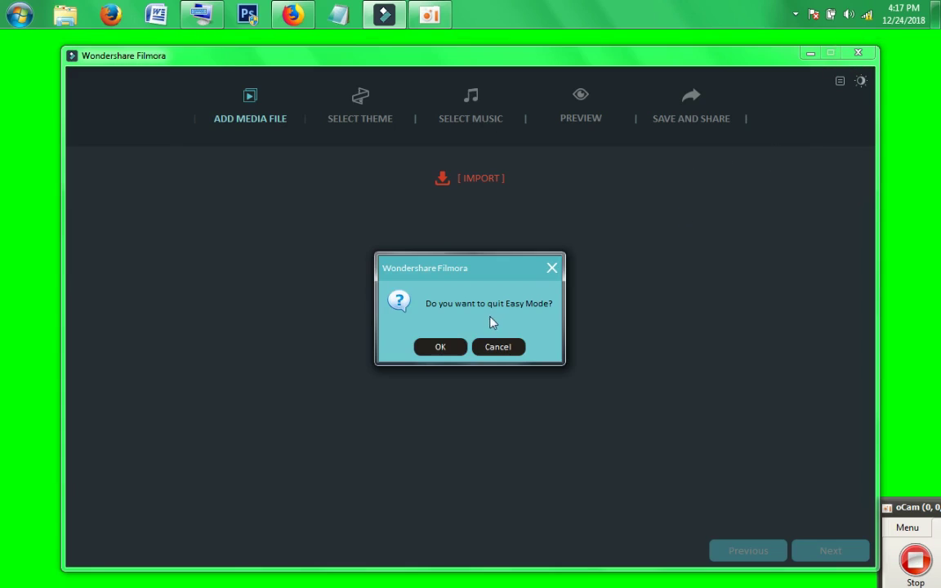
click(454, 345)
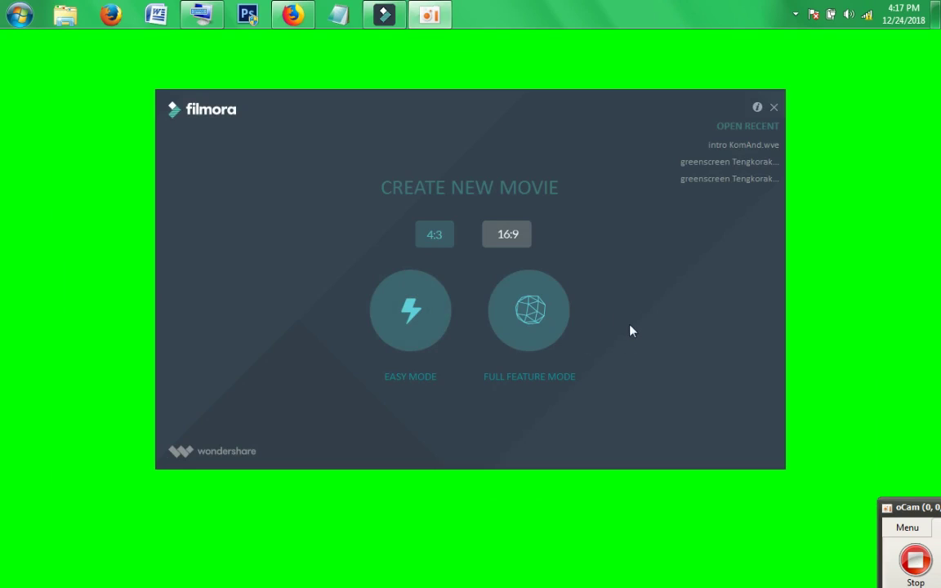
Create a new 16:9 movie in Full Feature Mode and dismiss the browser notification covering the preview
click(539, 316)
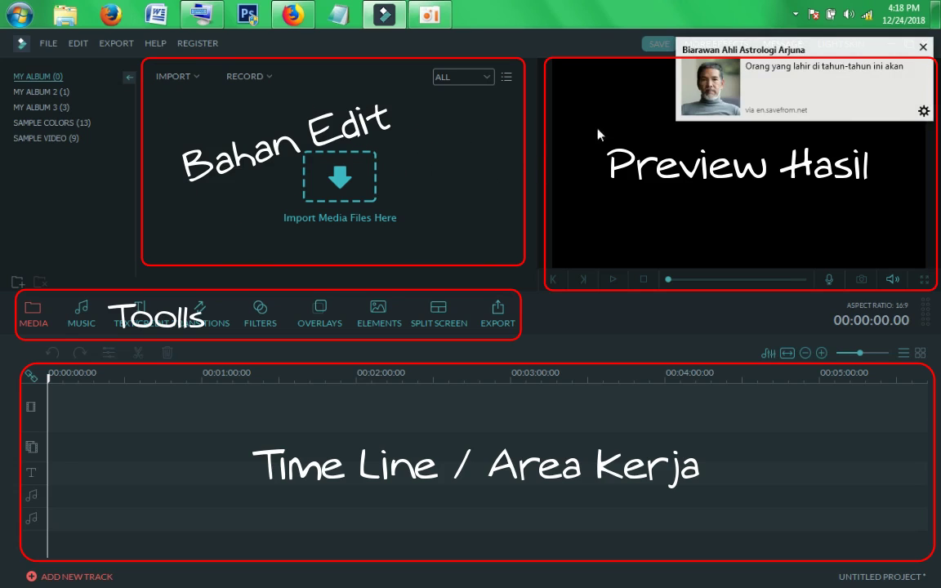
click(922, 48)
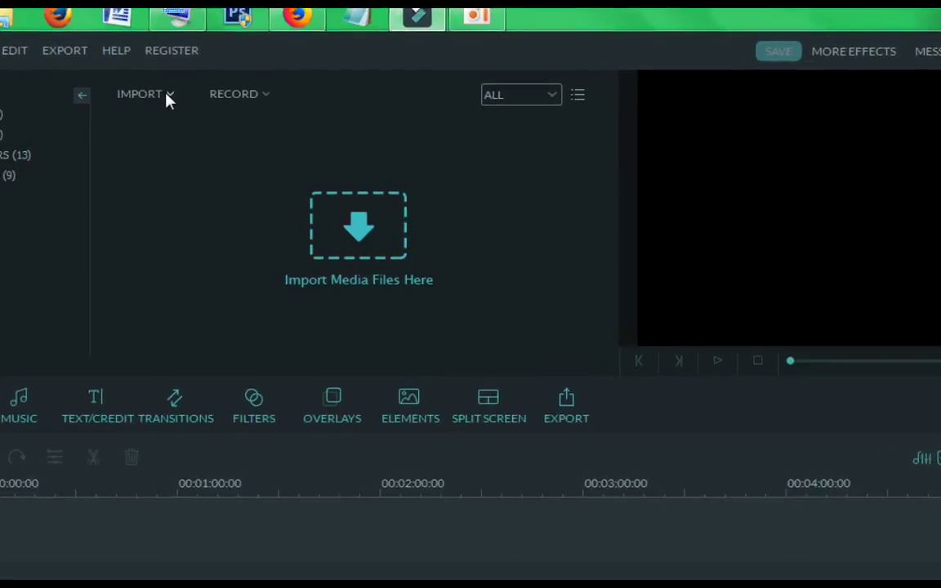
Import the media files Bongkar Webcam, Greenscreen Subs, Intro KomAnd21 and Scratch_the_Itch from the Tutorial Wondershare Filmora folder
click(196, 78)
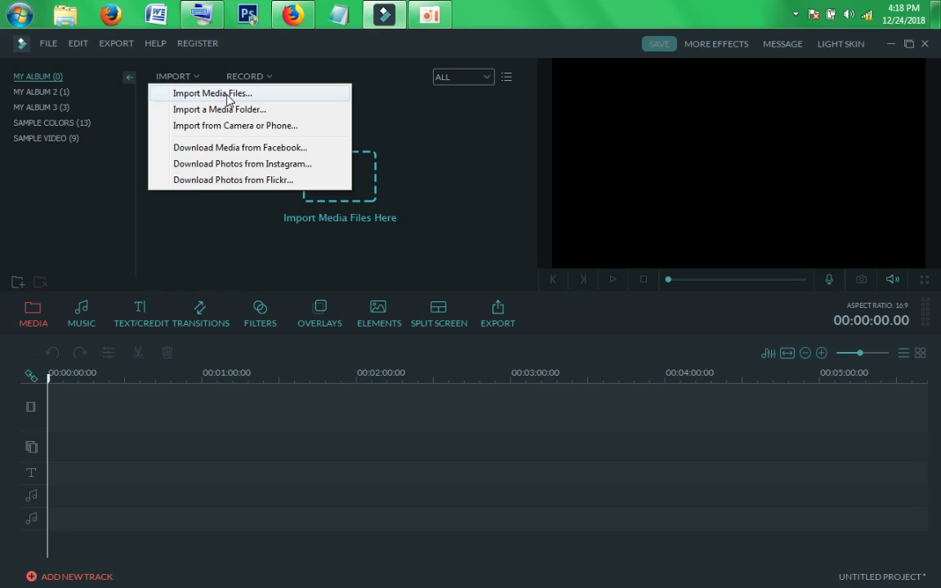
click(228, 96)
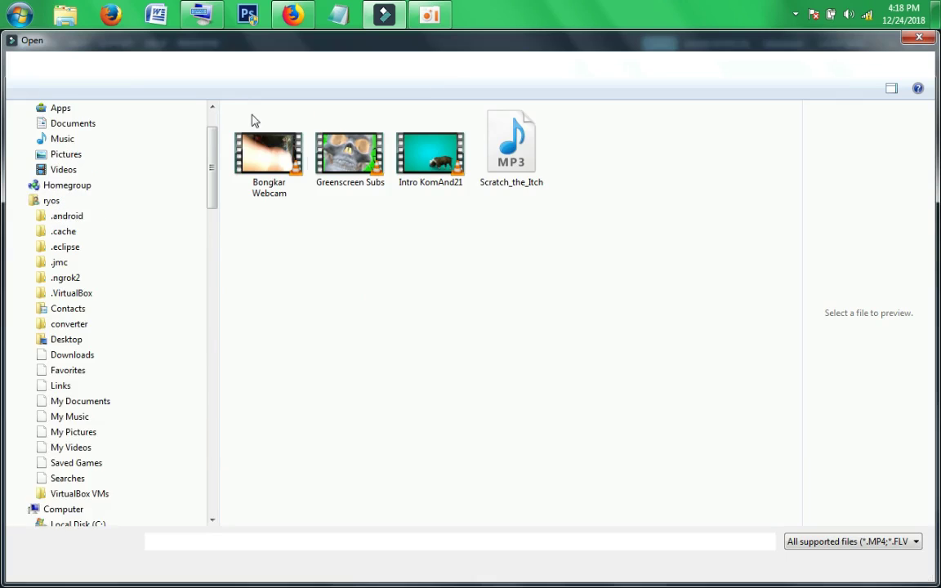
drag(565, 227, 259, 124)
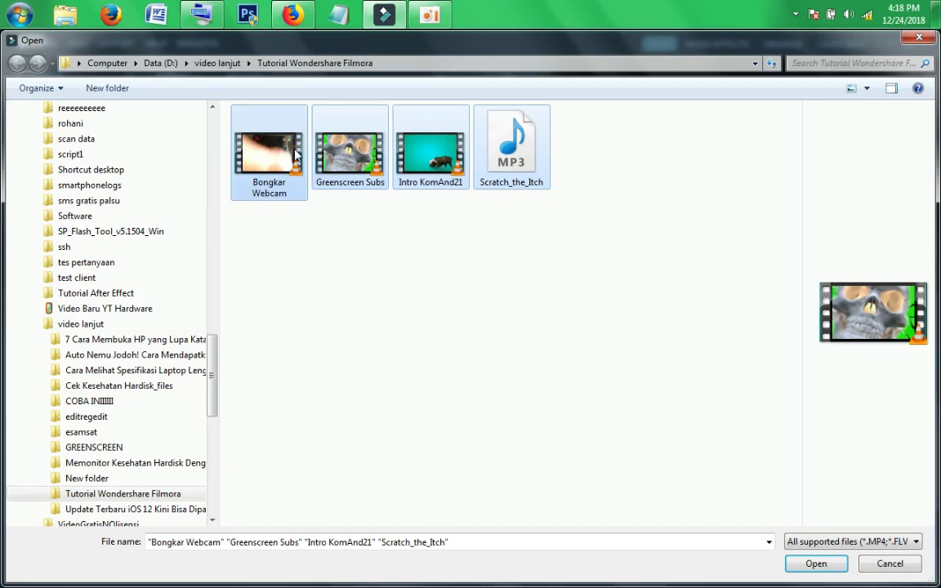
click(801, 561)
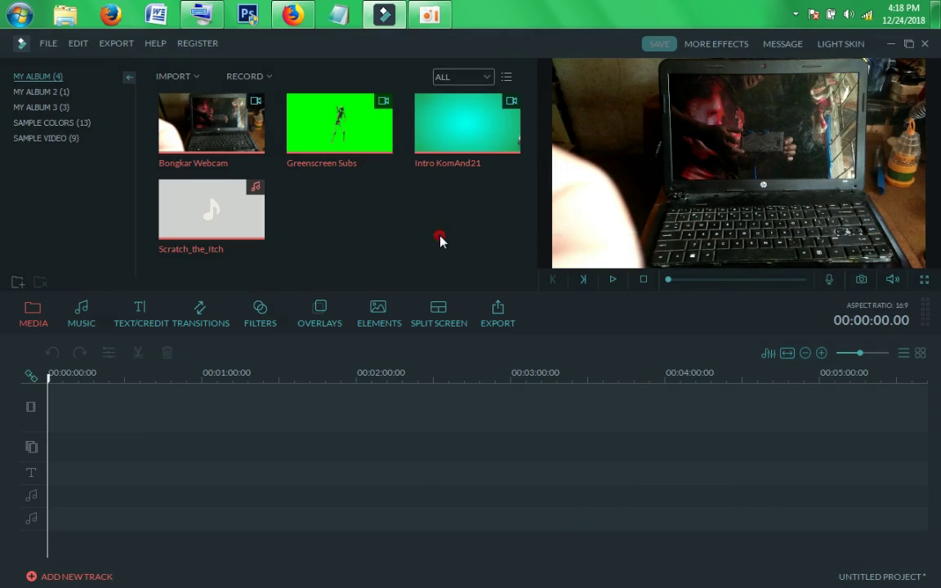
click(440, 240)
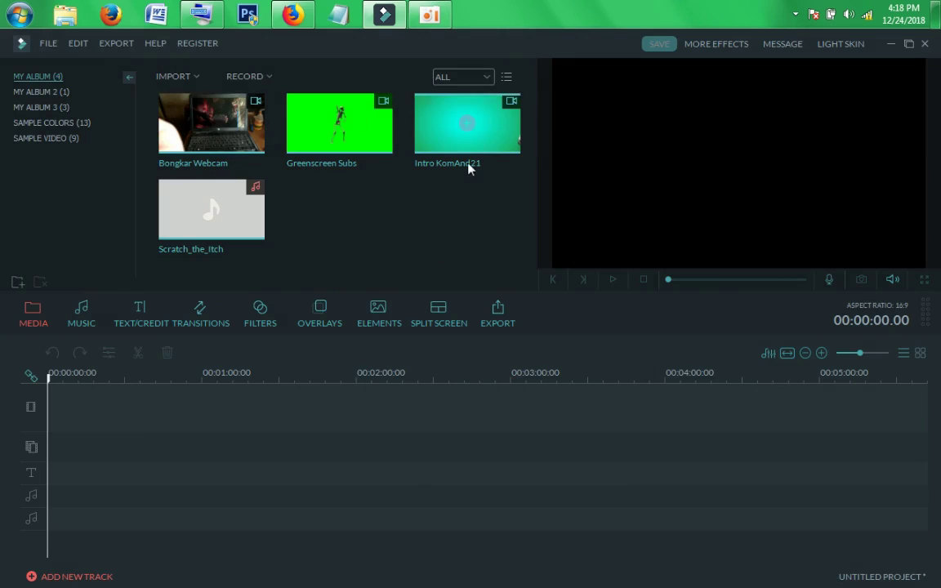
Preview the Bongkar Webcam clip from the media library
click(413, 245)
click(250, 146)
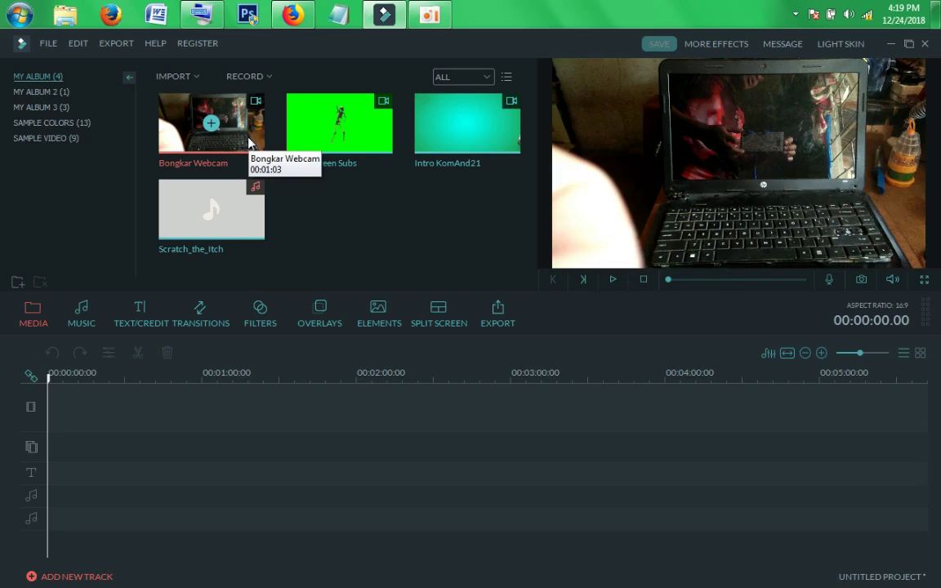
click(341, 202)
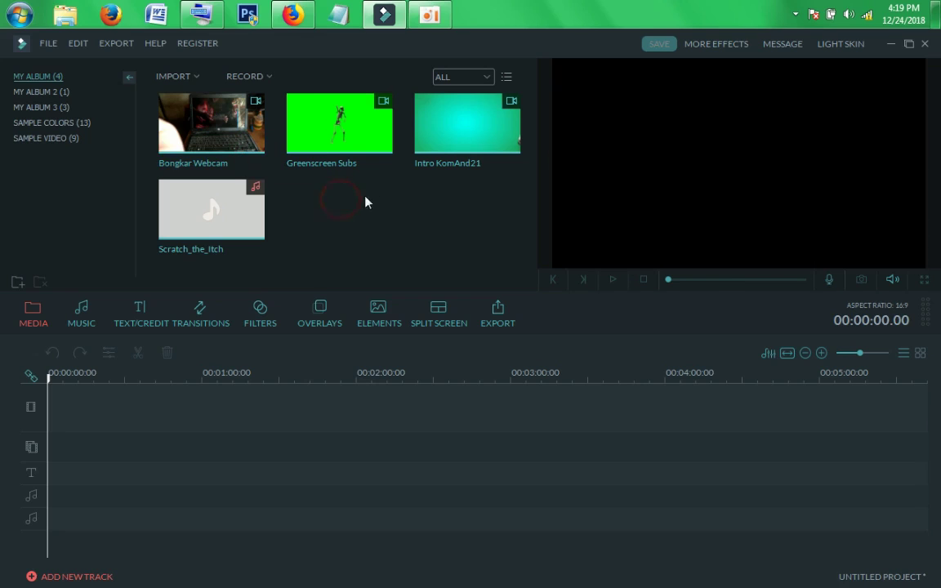
Place the Intro KomAnd21 clip at the start of the video track and the Bongkar Webcam clip directly after it
click(439, 151)
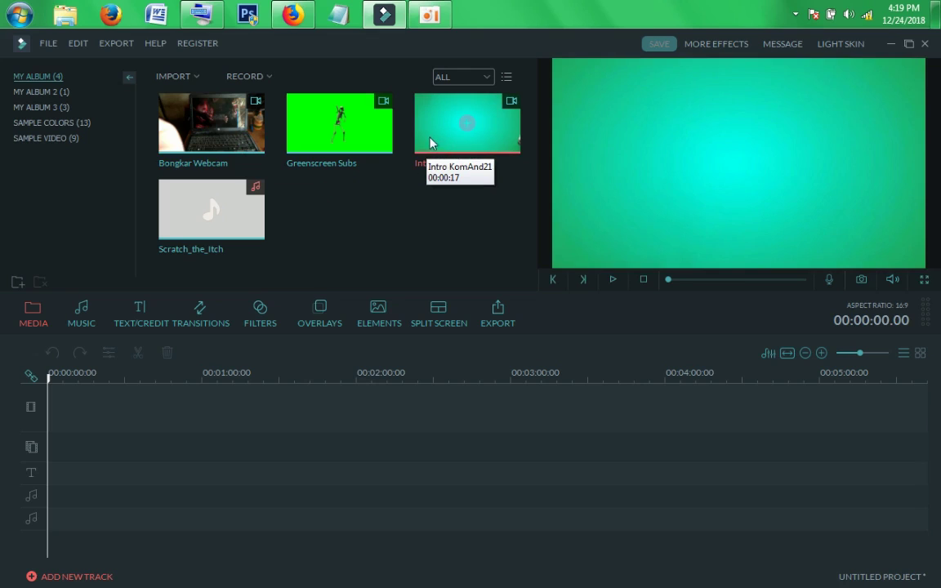
click(434, 131)
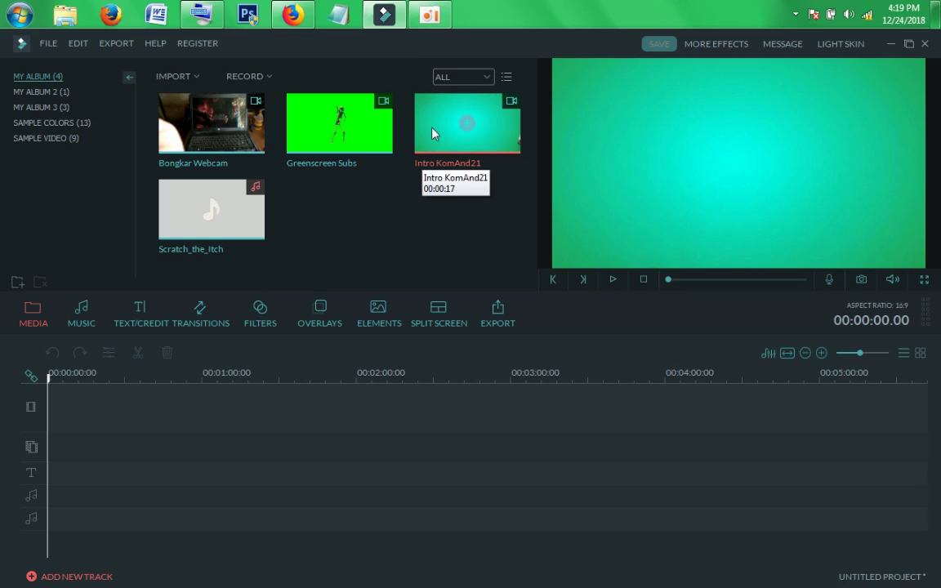
drag(434, 133, 92, 422)
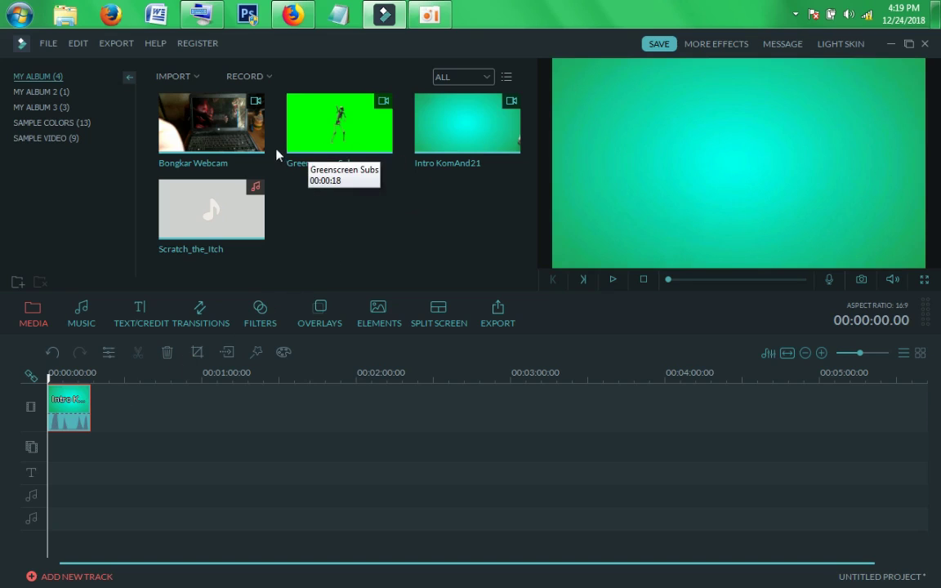
click(253, 143)
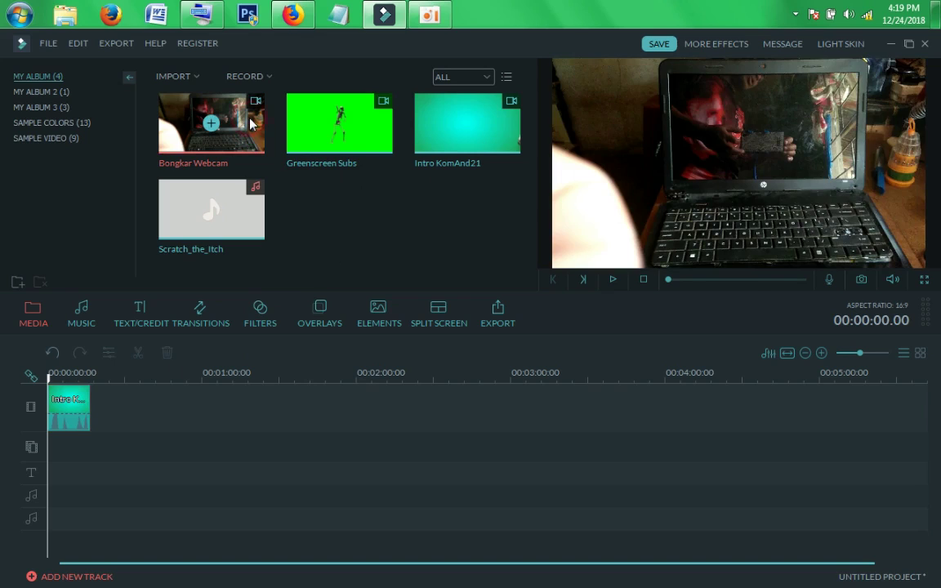
drag(227, 111, 220, 406)
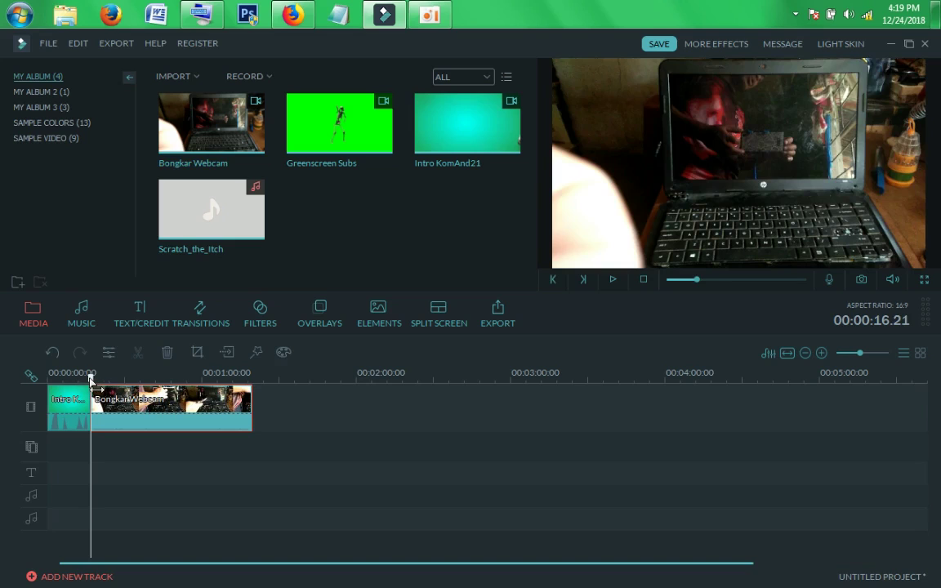
Position the playhead at 00:00:16.14, at the junction between the intro and Bongkar Webcam clips
drag(90, 378, 104, 351)
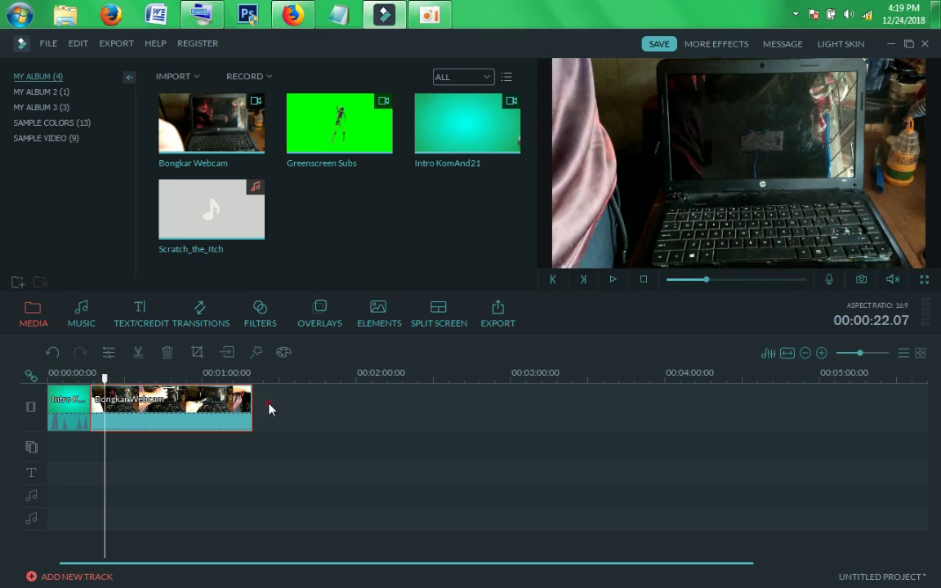
click(269, 409)
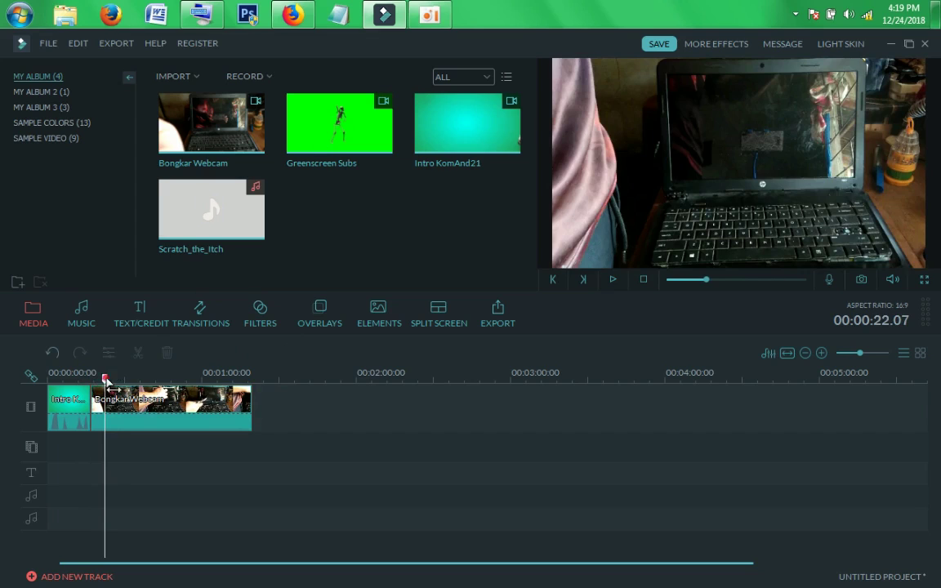
drag(105, 379, 90, 378)
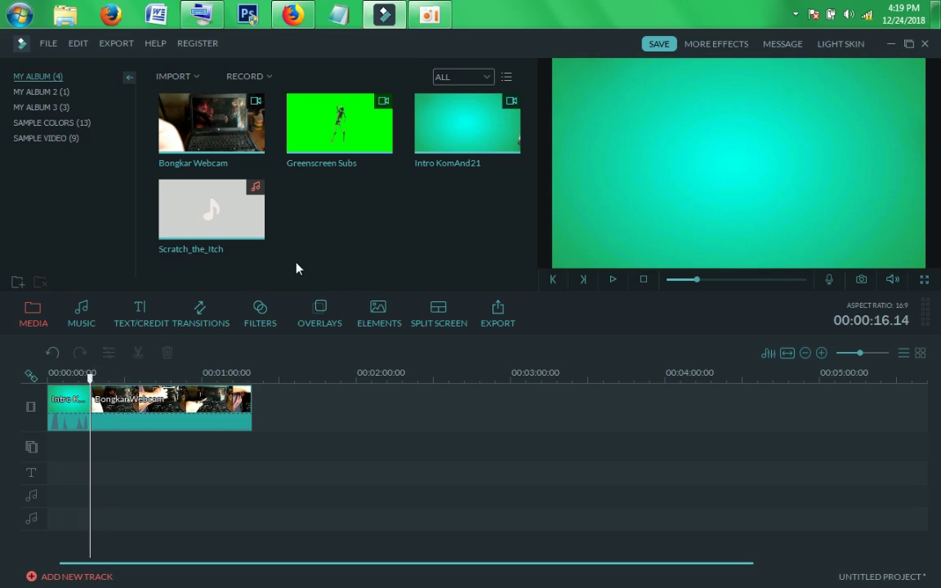
mouse_move(253, 221)
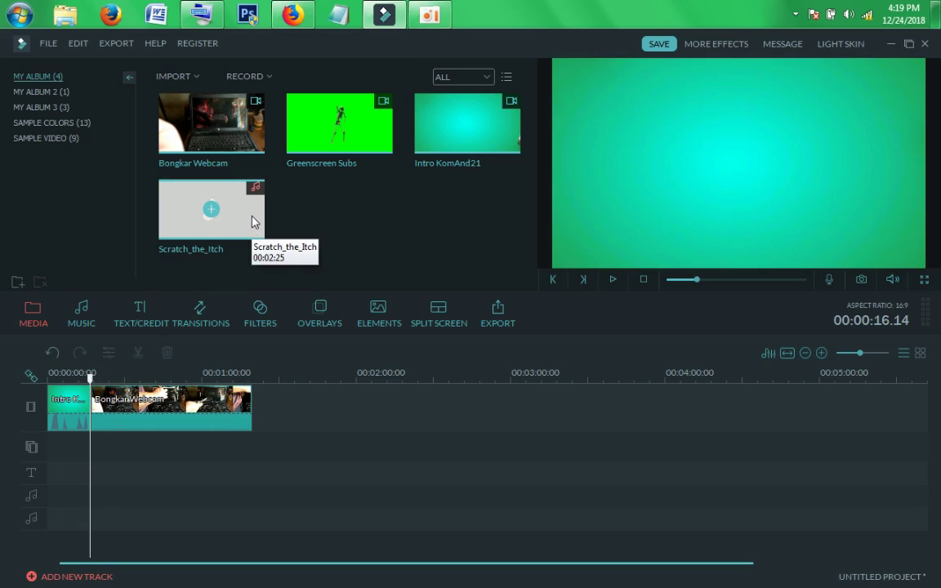
drag(252, 221, 304, 249)
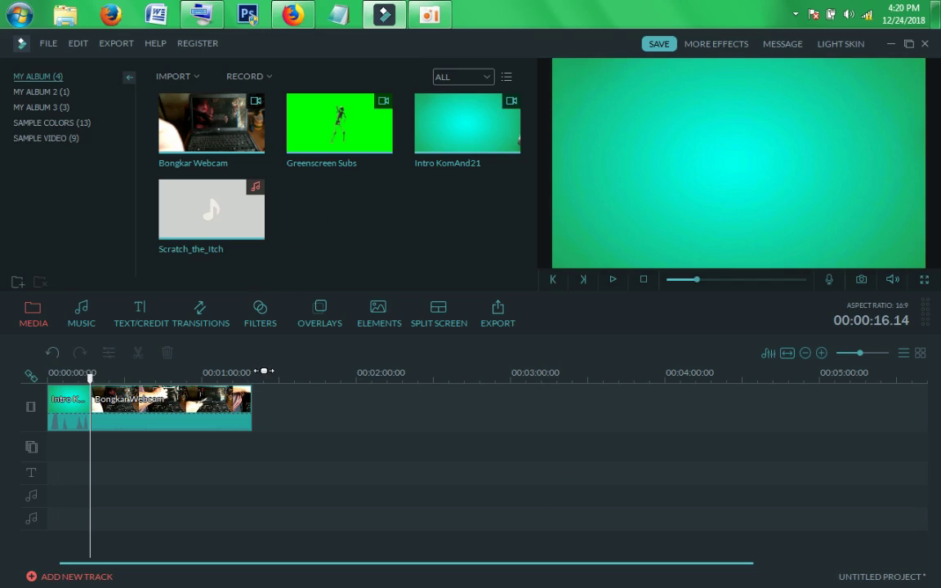
Place the Greenscreen Subs clip on the picture-in-picture track, aligned with the start of the Bongkar Webcam clip
click(366, 137)
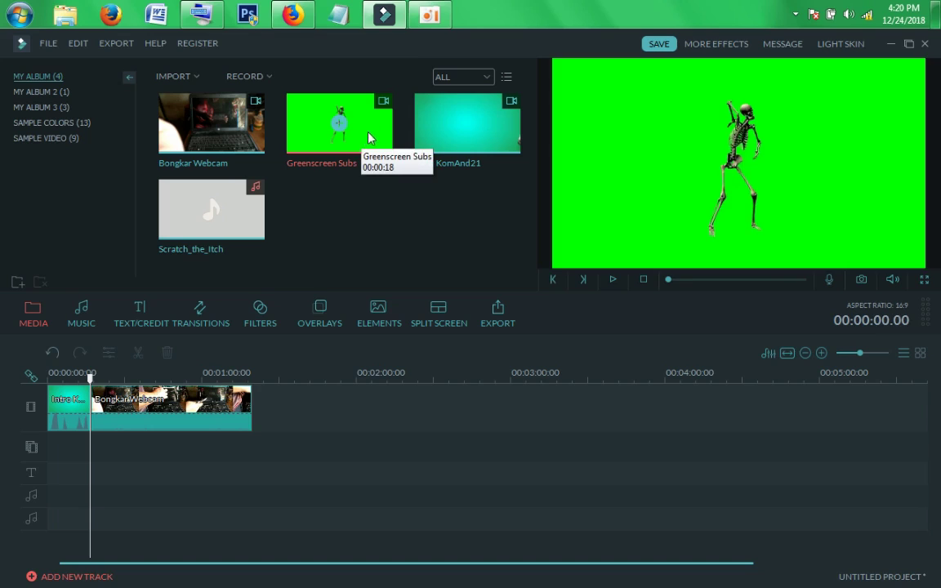
drag(368, 138, 100, 462)
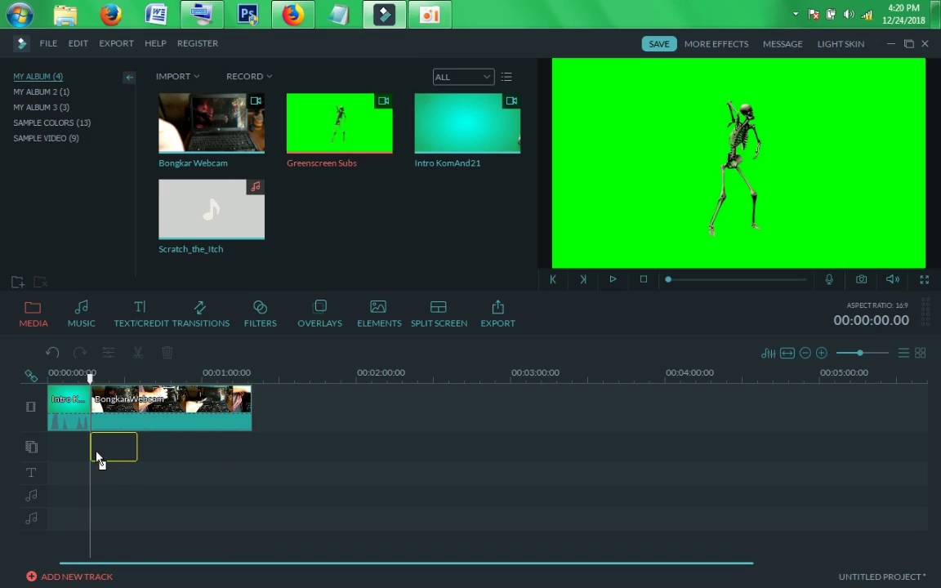
mouse_move(95, 455)
mouse_down()
mouse_move(115, 424)
mouse_move(266, 398)
mouse_move(212, 434)
mouse_move(94, 458)
mouse_up()
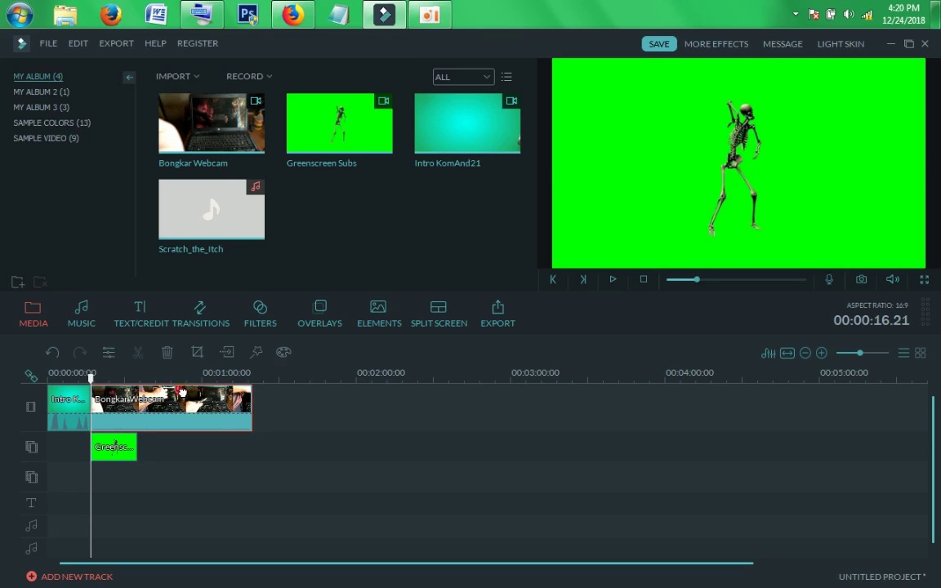
Make the green background of the Greenscreen Subs clip on the timeline transparent with Chroma Key
click(132, 448)
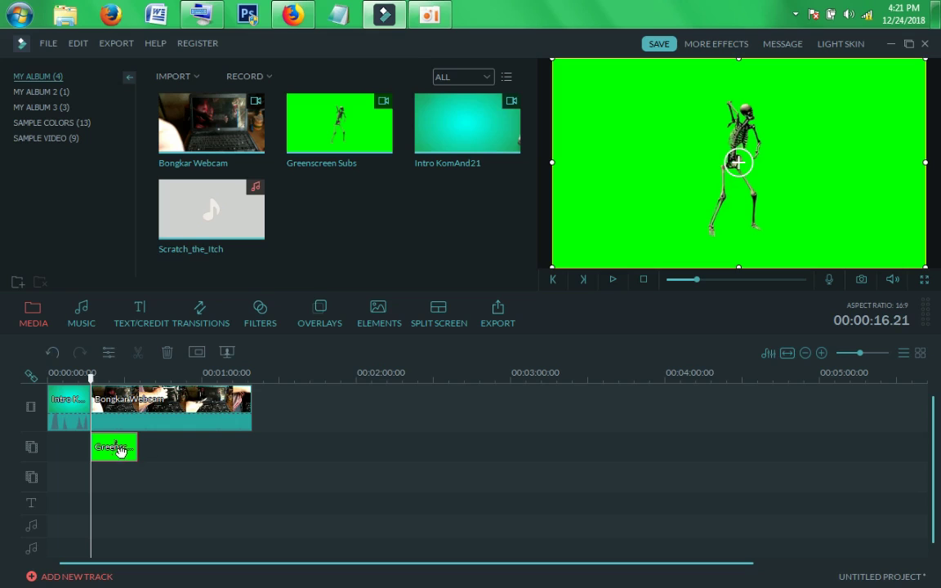
right_click(118, 450)
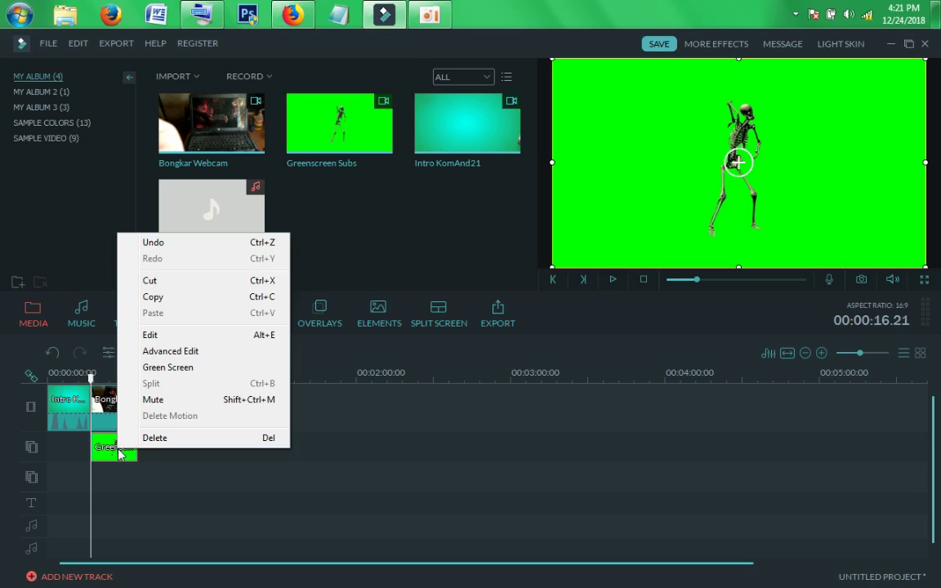
click(173, 371)
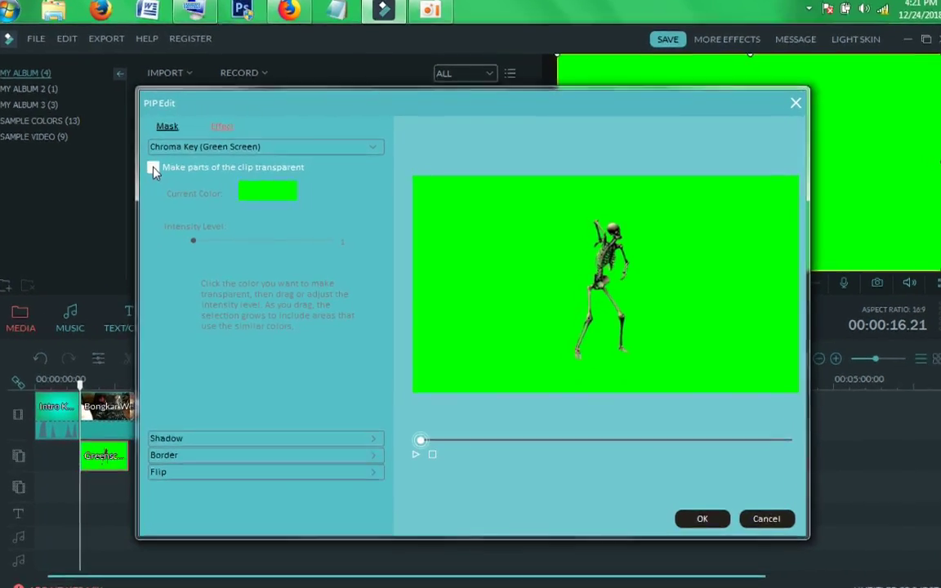
click(162, 168)
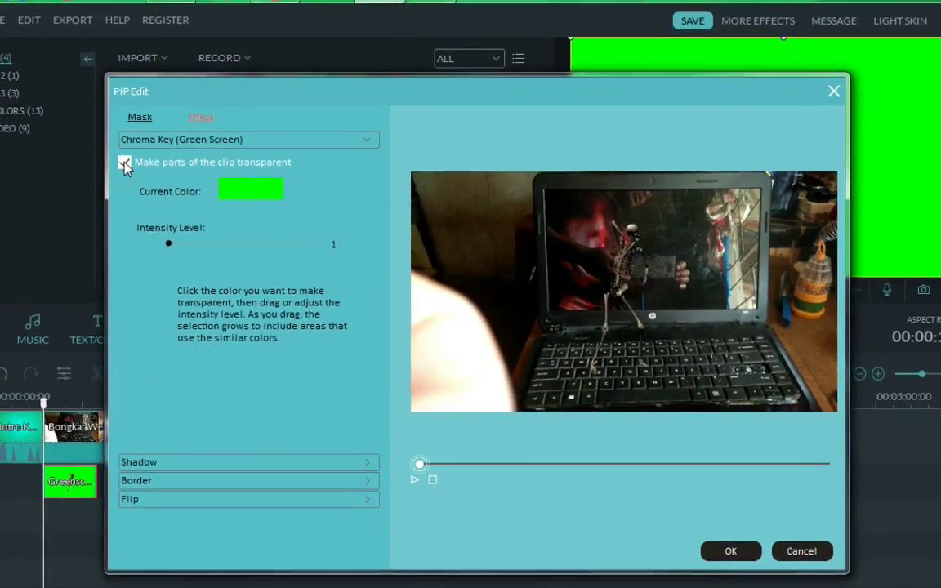
click(89, 159)
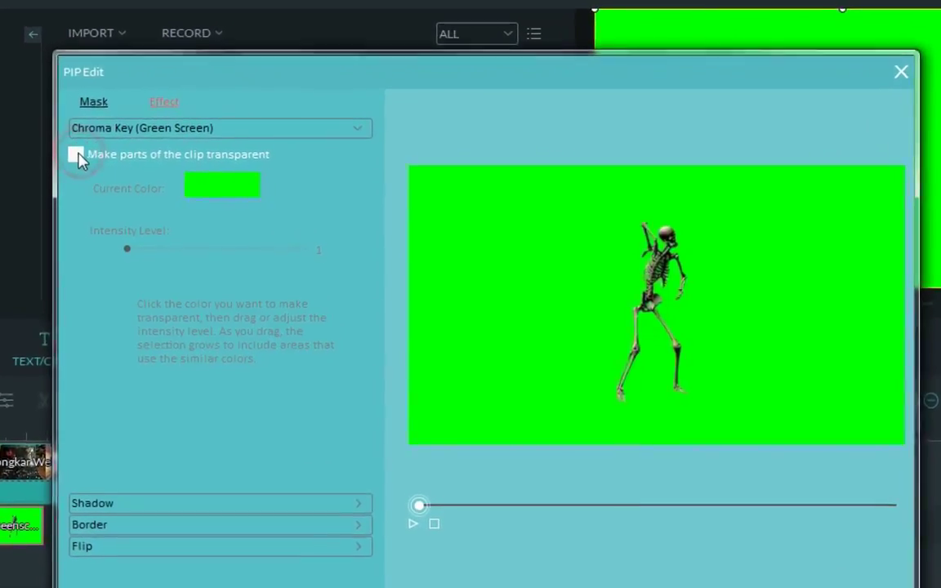
click(90, 158)
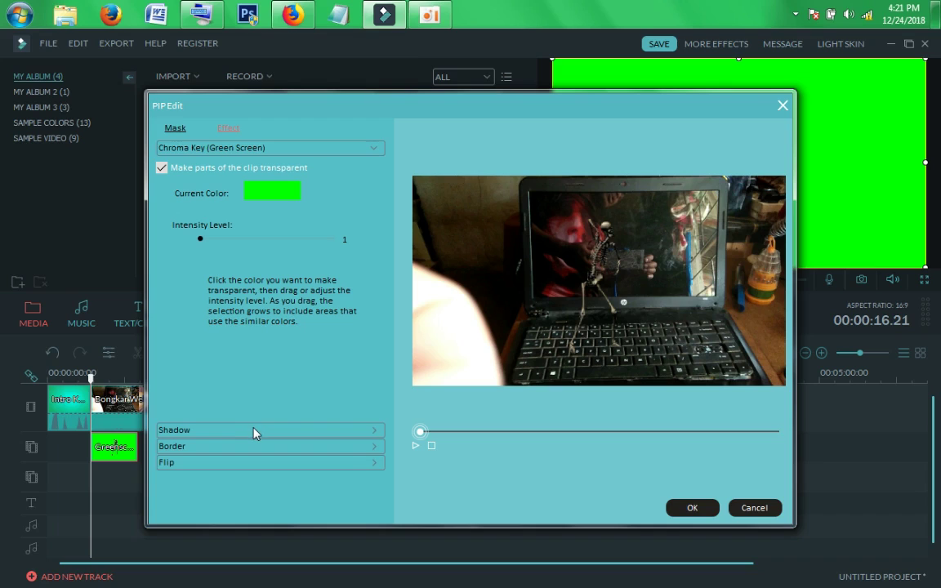
Apply a black shadow to the Greenscreen Subs clip with a distance of 10 and its direction set to upper-left
click(254, 430)
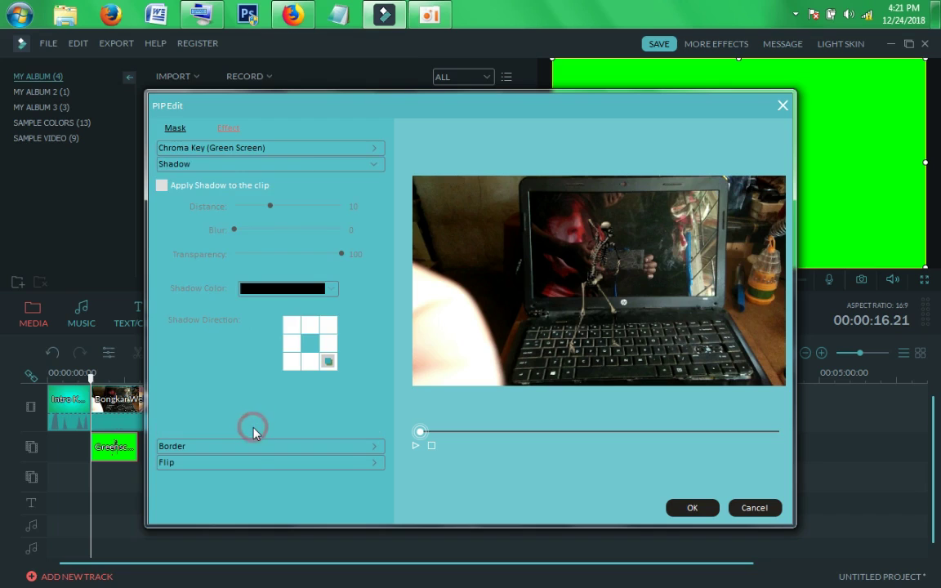
click(160, 186)
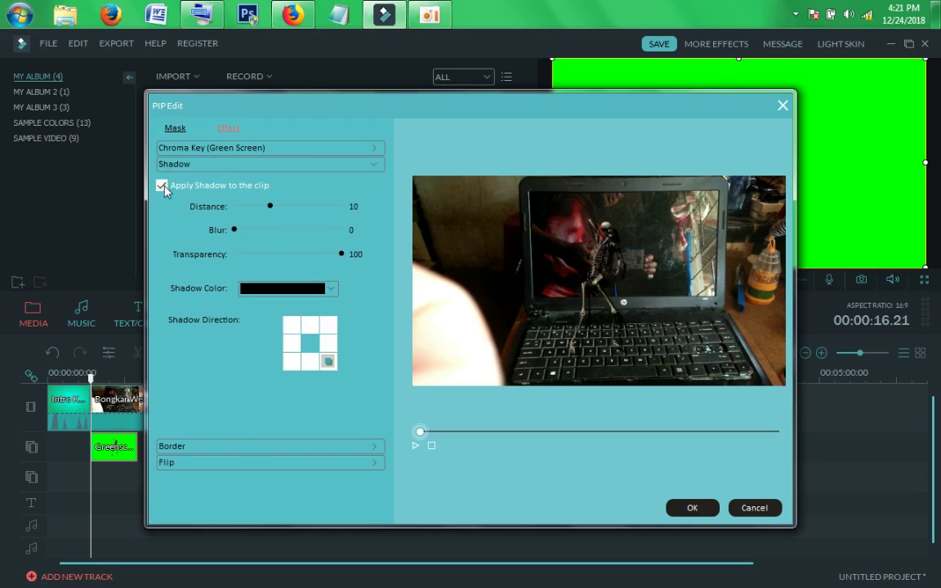
click(271, 207)
click(293, 363)
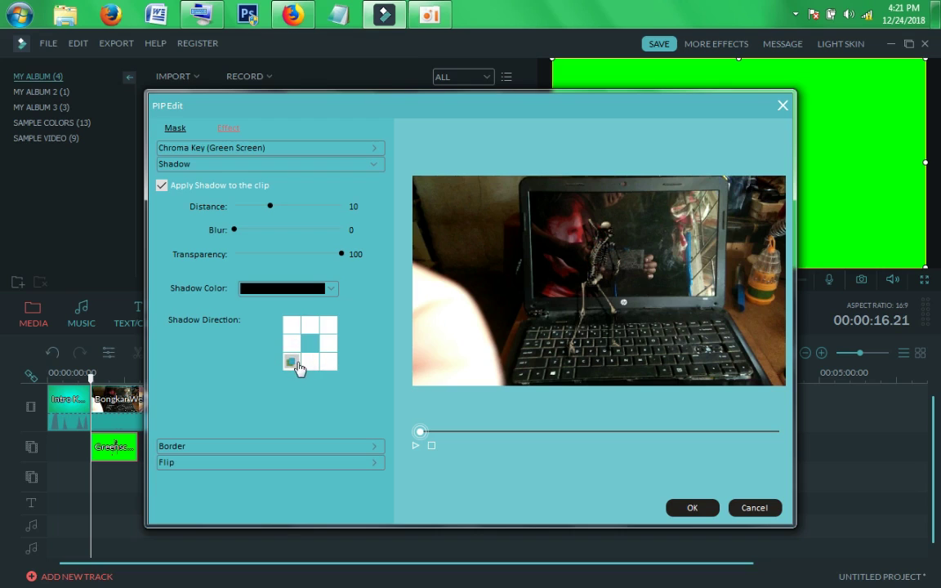
click(293, 327)
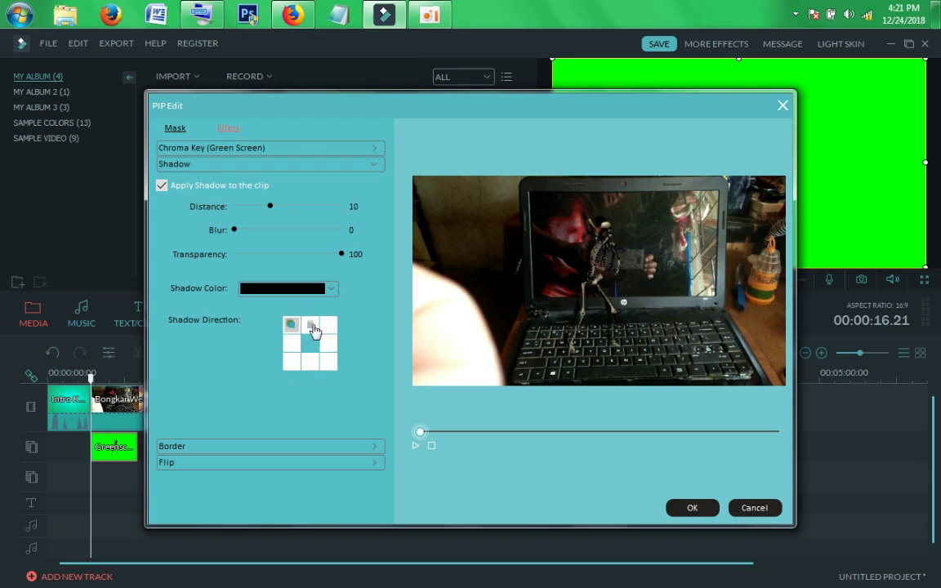
click(330, 326)
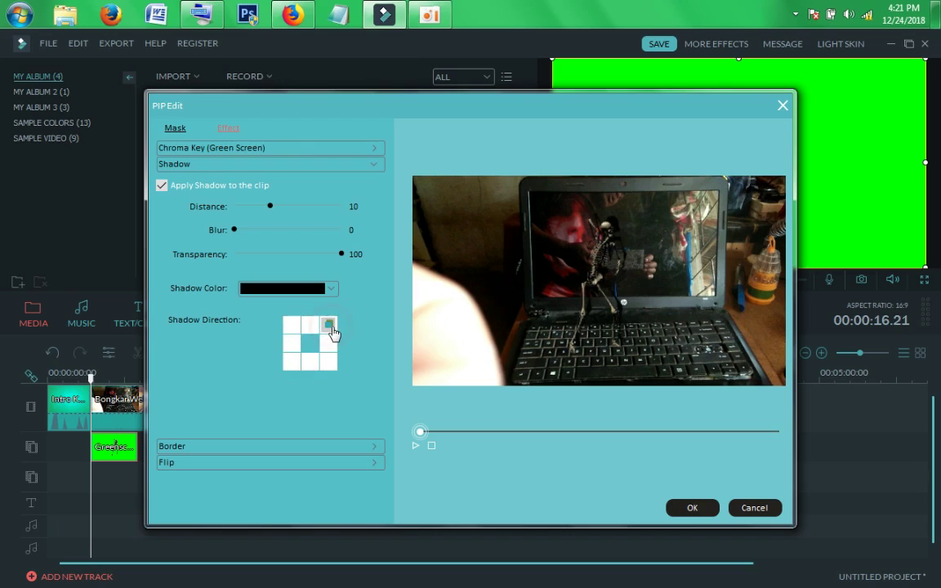
click(293, 363)
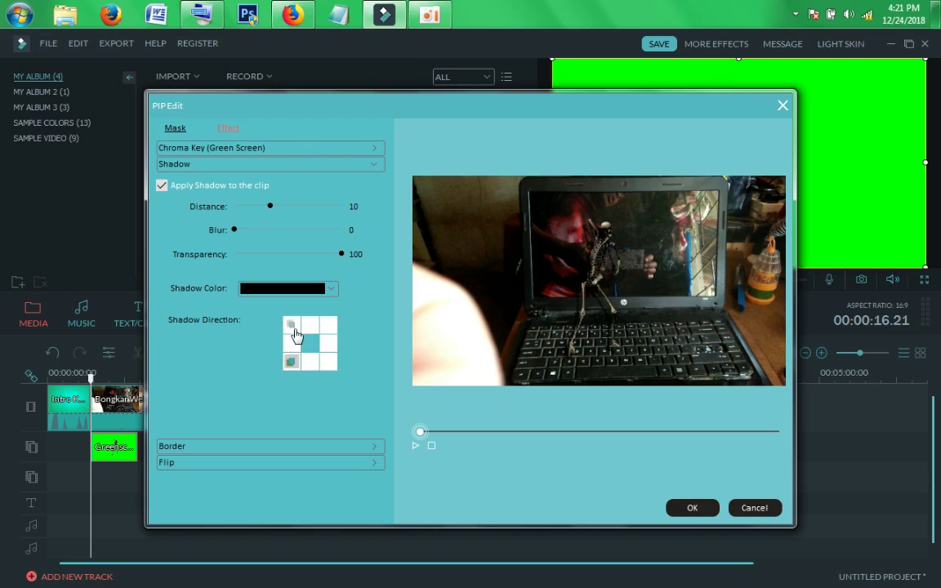
click(293, 327)
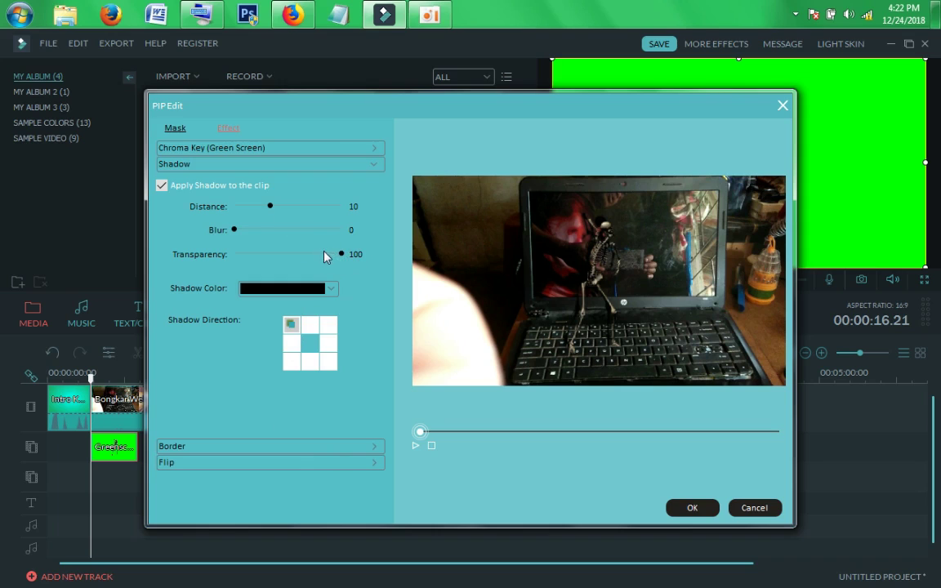
drag(319, 256, 306, 256)
click(692, 508)
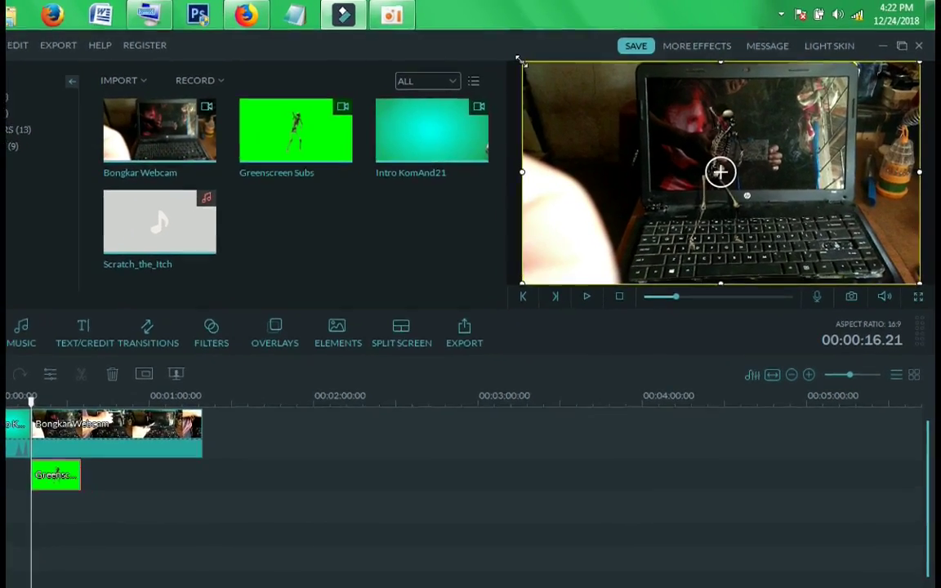
Shrink the Greenscreen Subs overlay to under half the frame width and place it in the lower-right corner of the video frame
drag(518, 59, 649, 131)
drag(745, 147, 850, 224)
drag(816, 259, 824, 272)
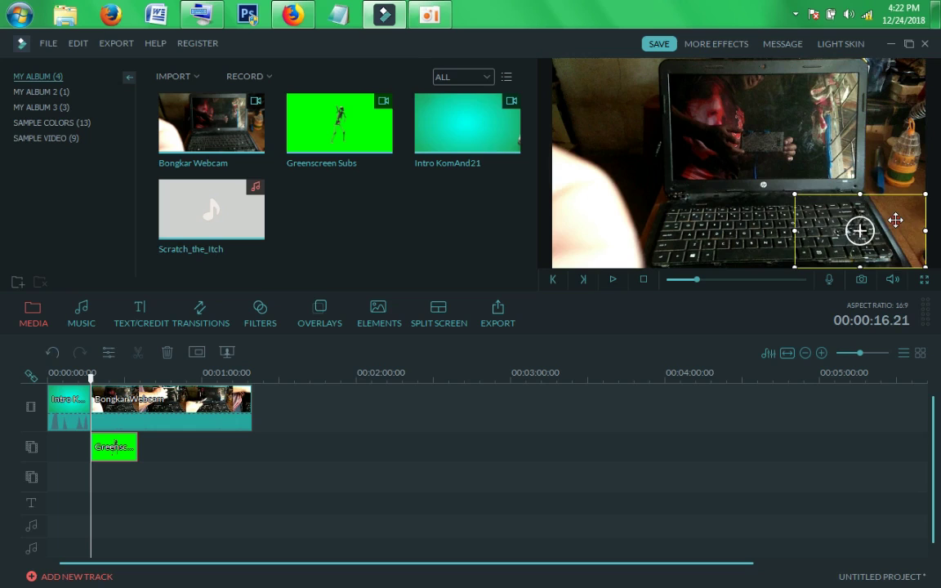
drag(789, 362, 294, 387)
drag(609, 232, 896, 227)
drag(793, 190, 795, 176)
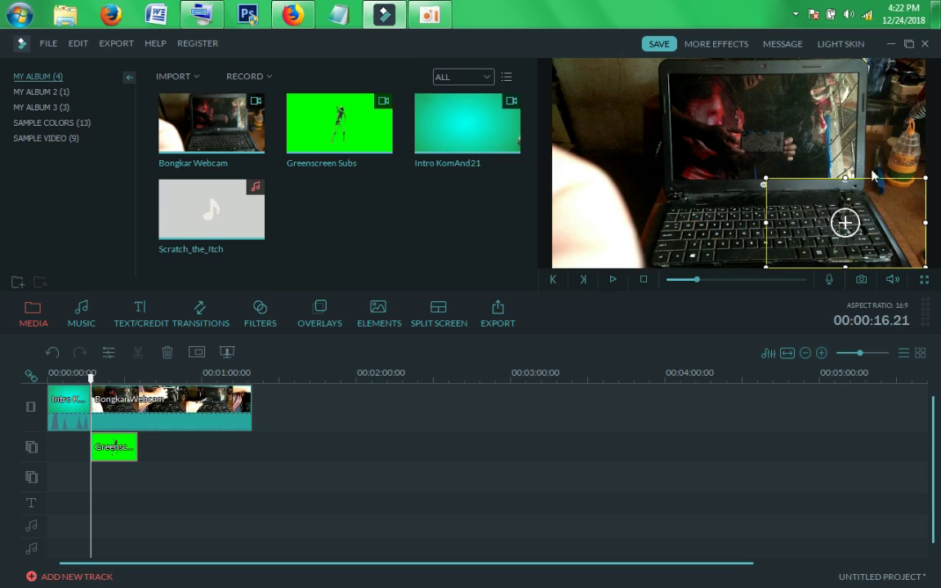
click(198, 456)
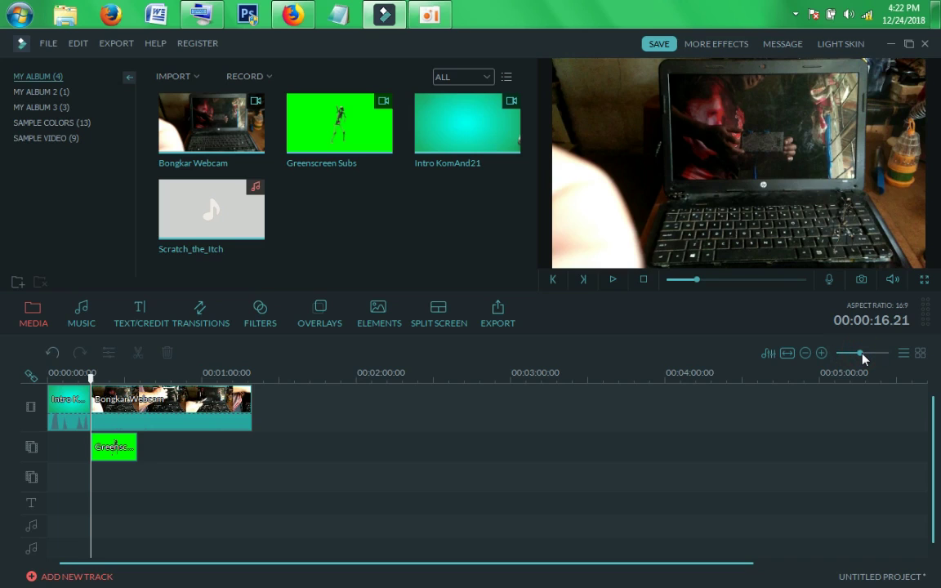
Enlarge the timeline scale and preview the opening seconds of the intro clip from 00:00:00.00
drag(862, 358, 866, 354)
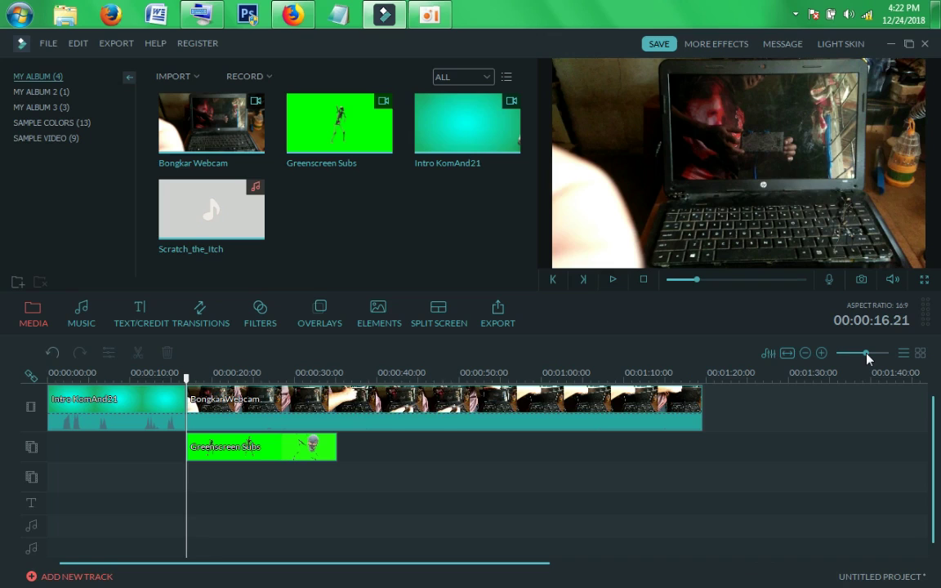
drag(866, 354, 867, 354)
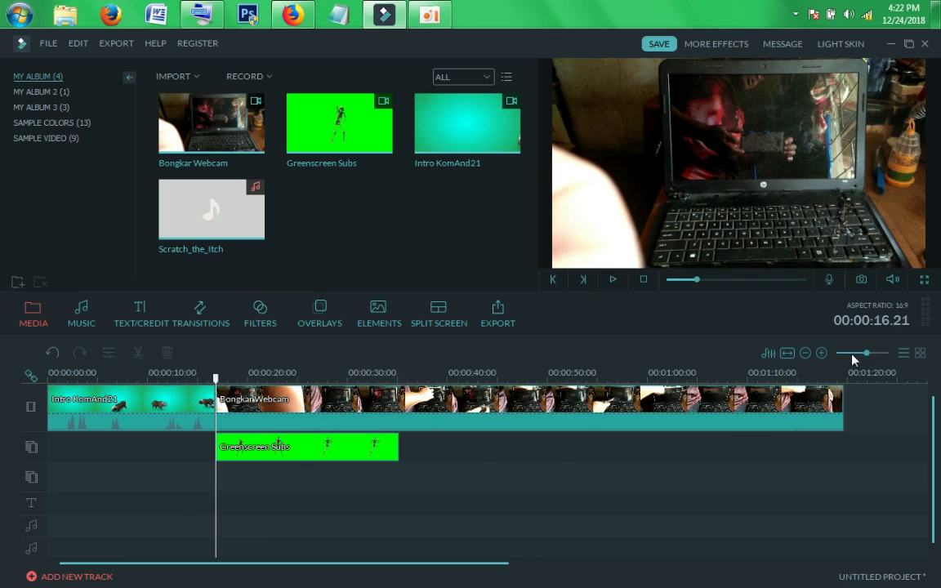
drag(864, 357, 868, 357)
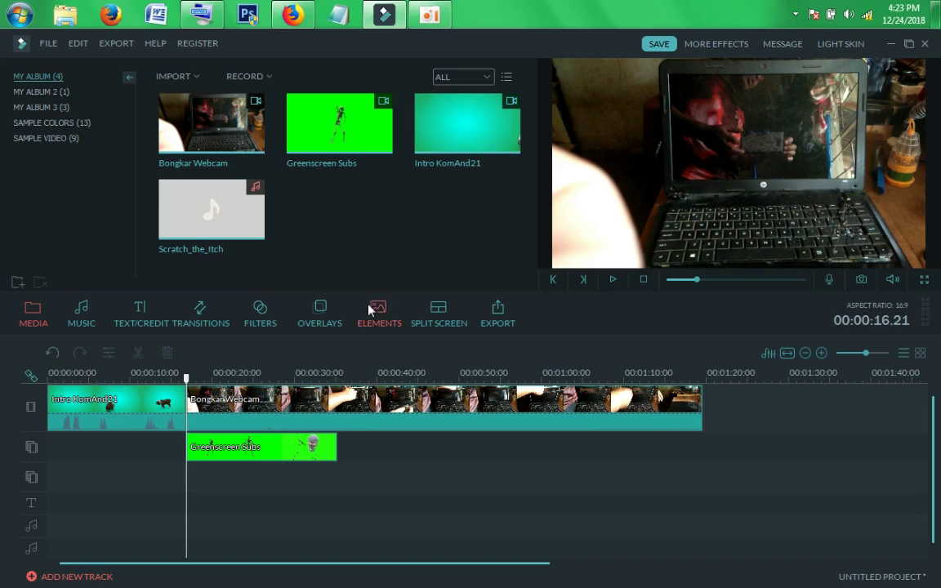
drag(186, 378, 48, 378)
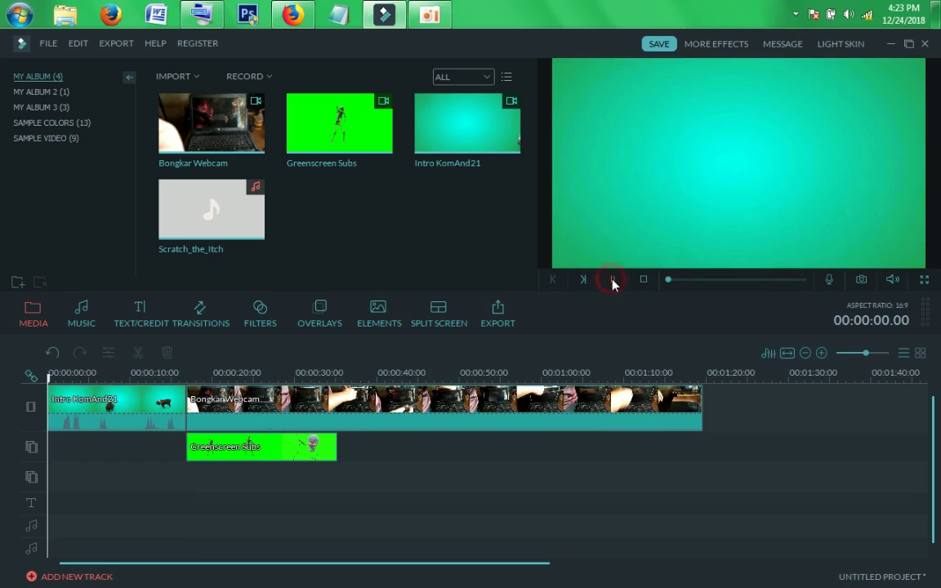
click(612, 281)
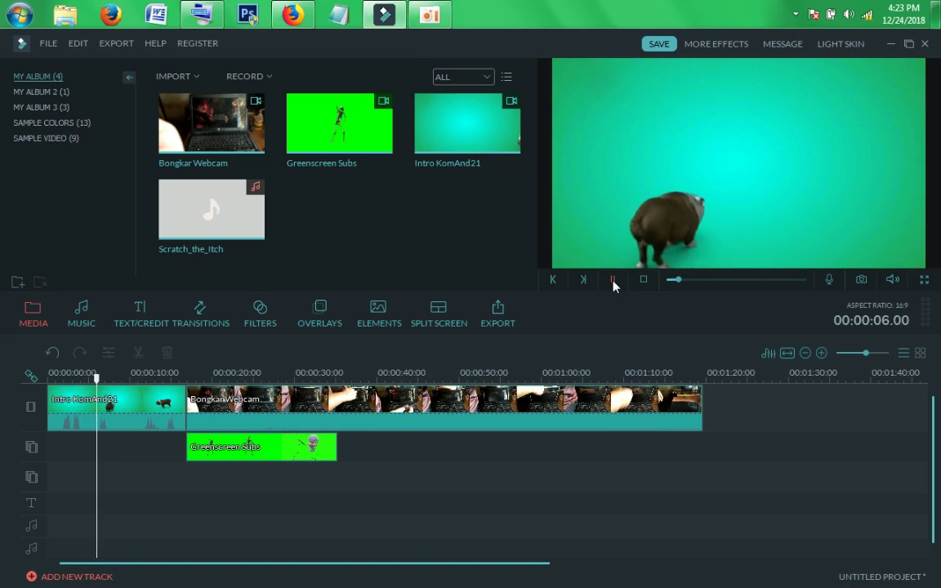
click(613, 279)
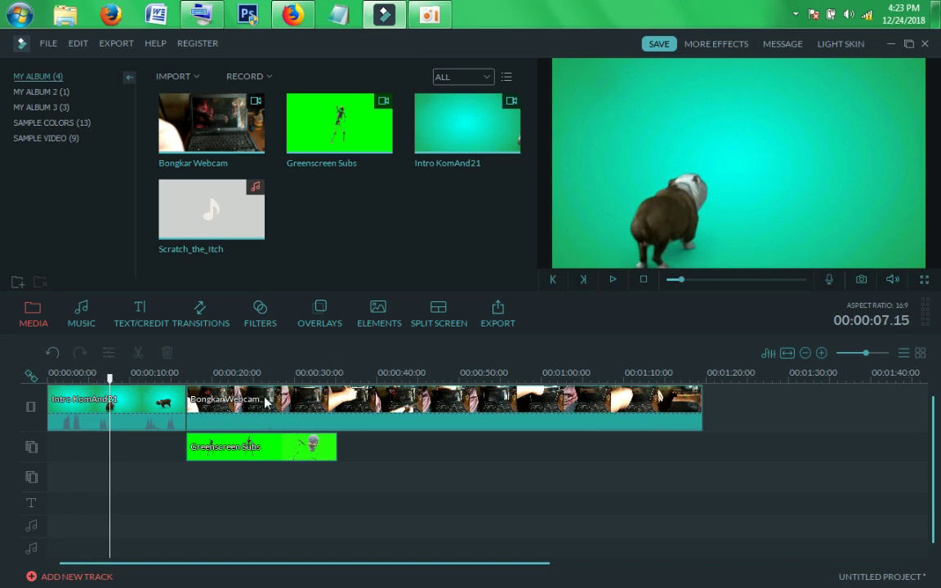
Preview the change from the intro to the Bongkar Webcam clip, starting at 00:00:16.19, and return the playhead to the junction
drag(111, 396, 194, 396)
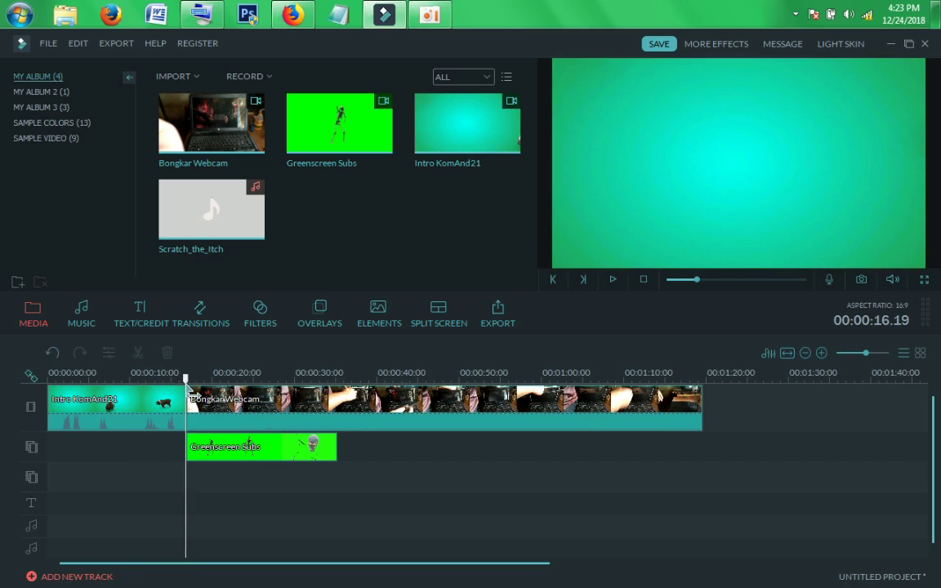
click(613, 280)
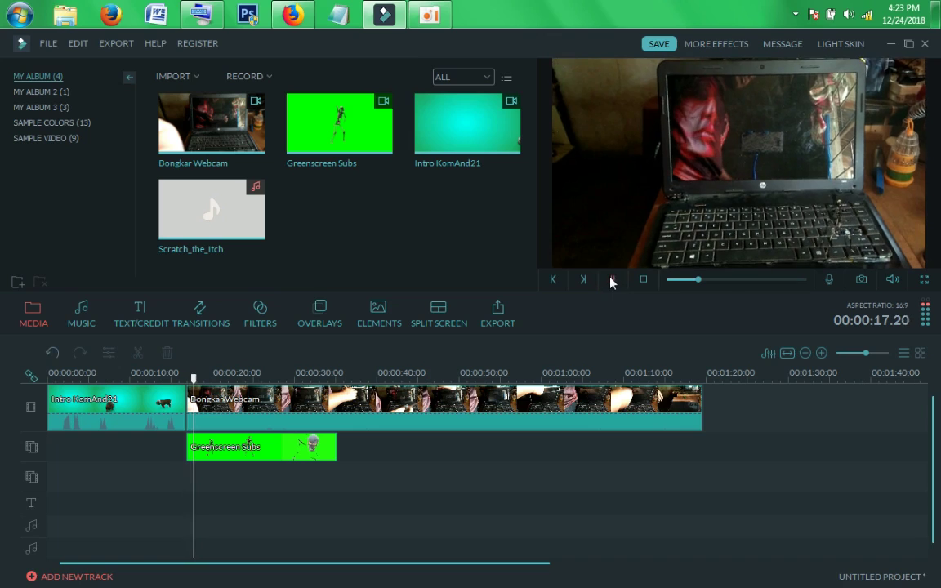
click(612, 279)
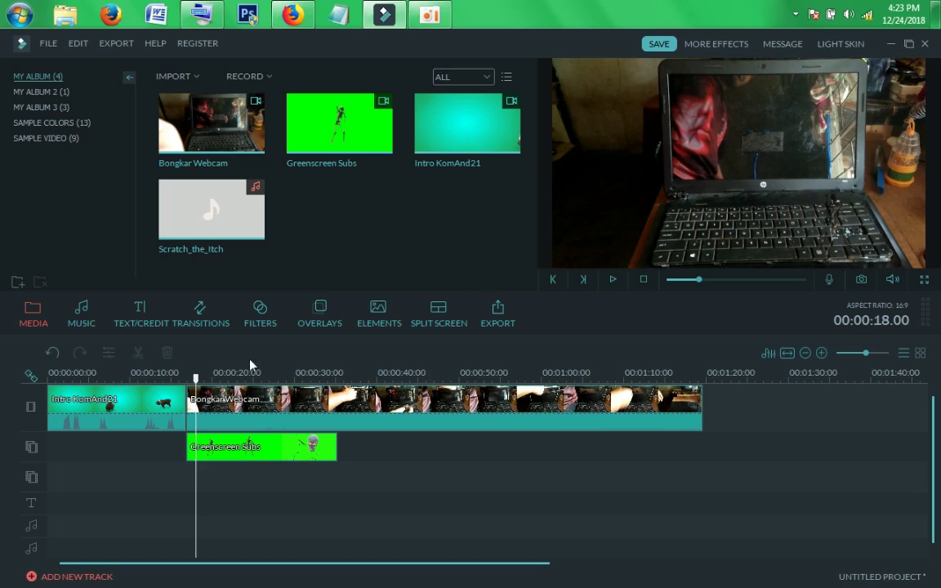
drag(196, 378, 187, 378)
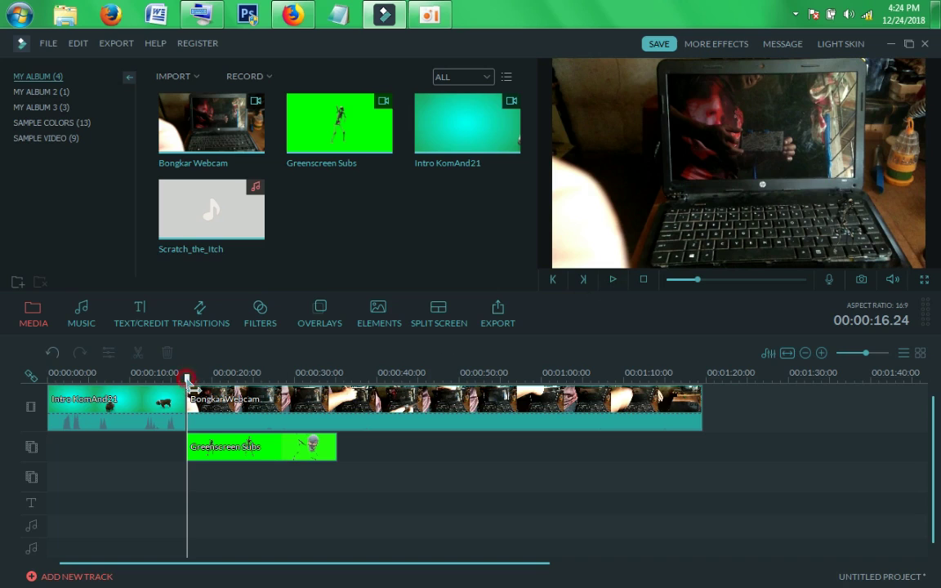
Split the Bongkar Webcam clip at 00:00:35.06, where the Greenscreen Subs overlay ends
drag(187, 377, 317, 439)
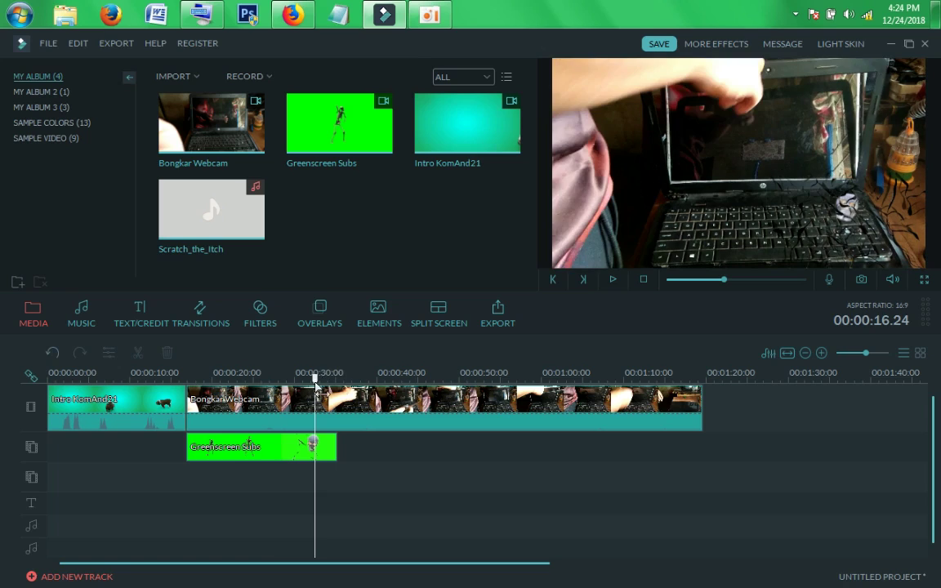
click(318, 379)
drag(318, 382, 343, 413)
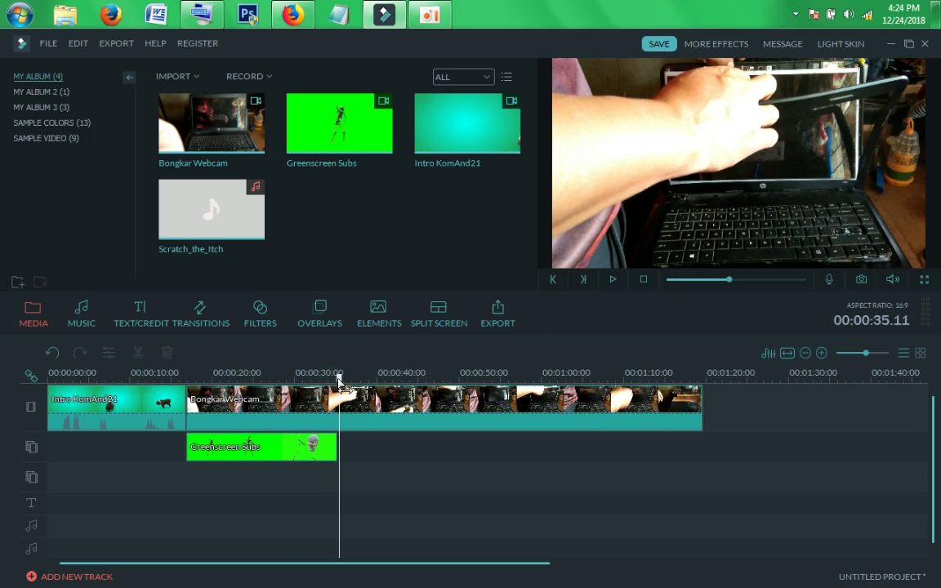
drag(340, 378, 340, 387)
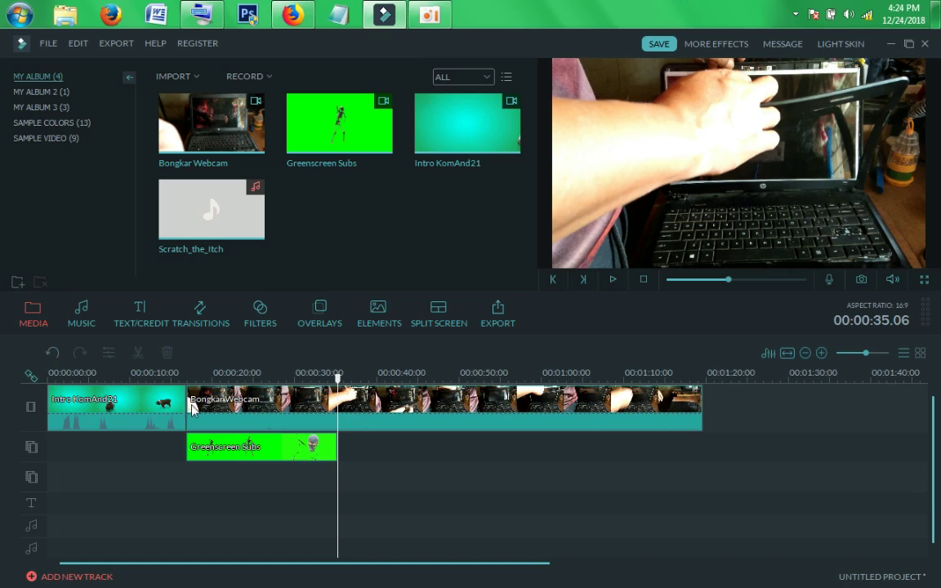
click(347, 401)
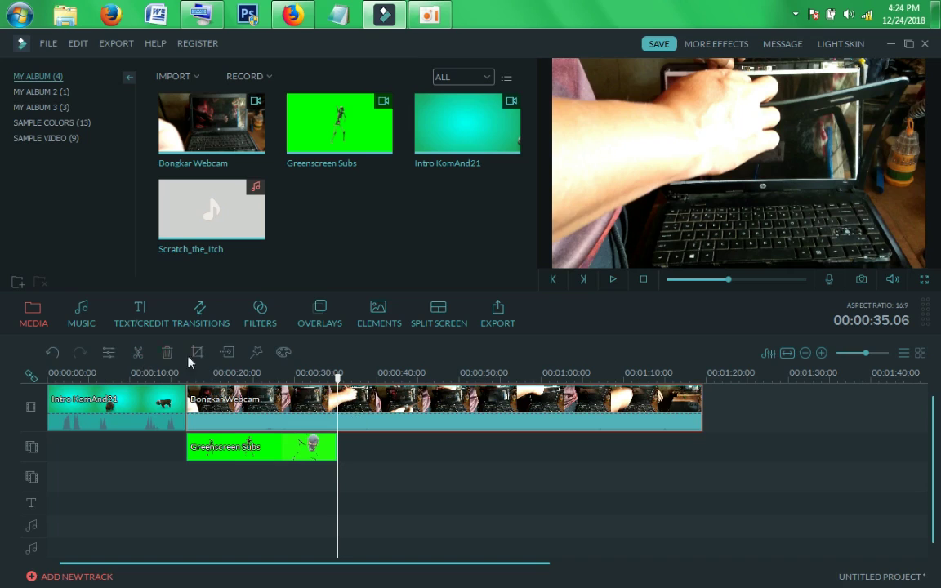
click(141, 356)
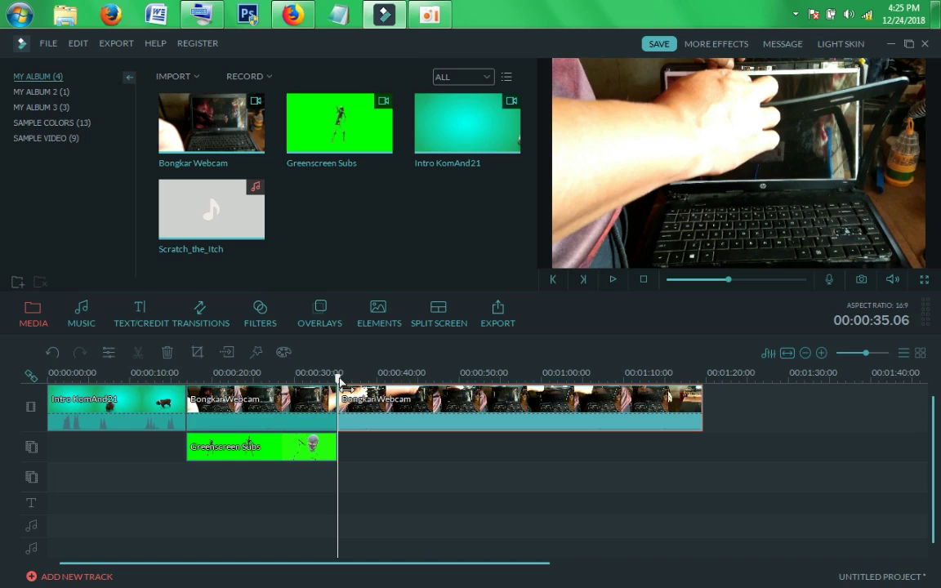
Dismiss the Windows color scheme prompt and split the second Bongkar Webcam segment at 00:00:37.10
drag(339, 379, 359, 384)
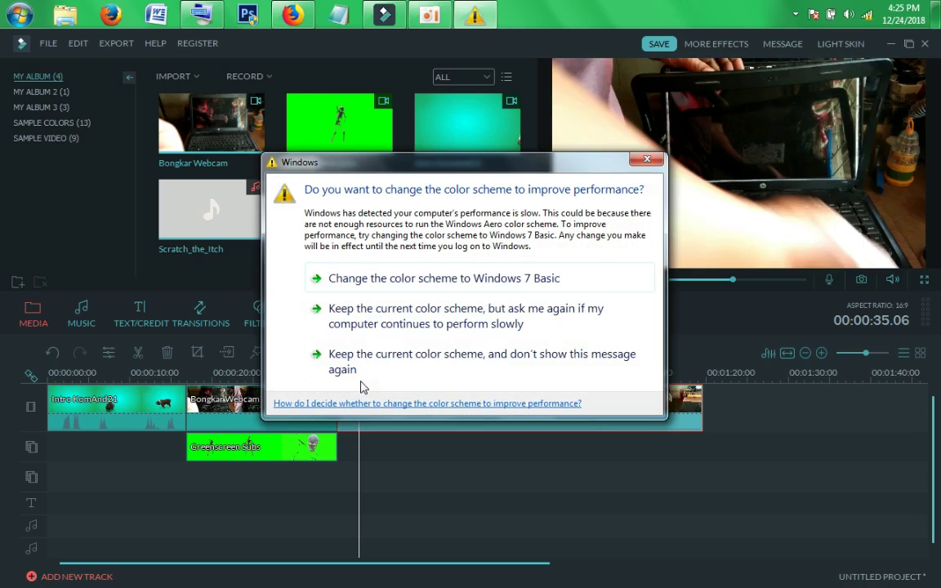
click(647, 158)
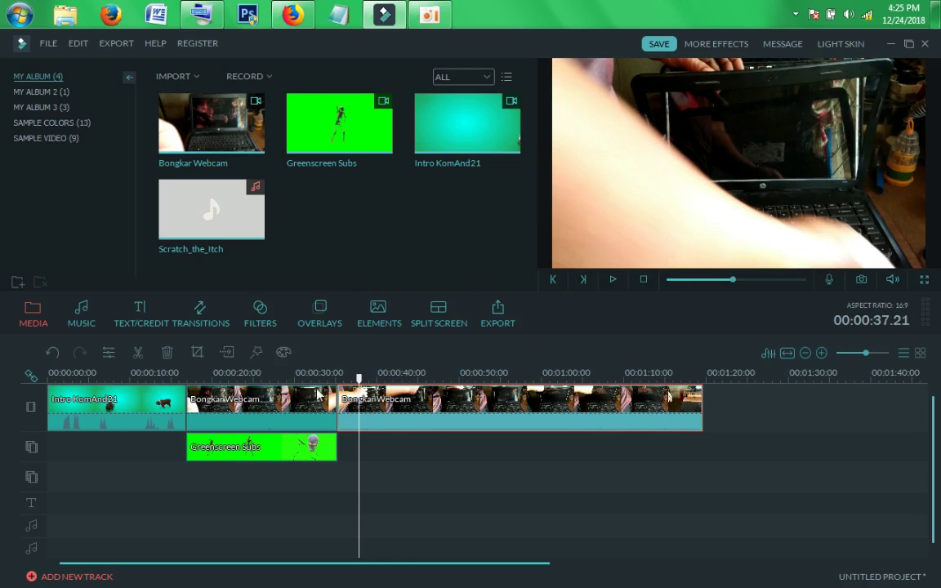
drag(359, 380, 355, 381)
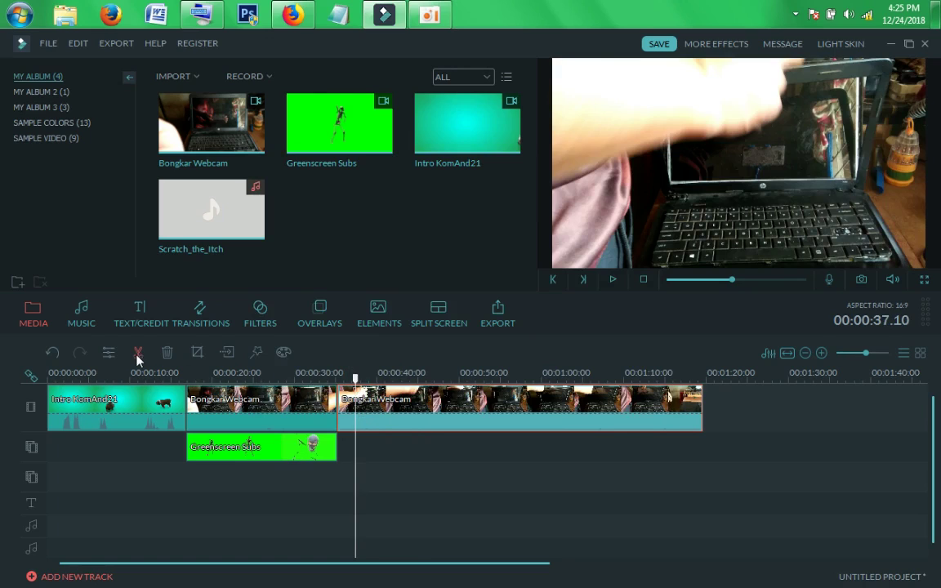
right_click(392, 409)
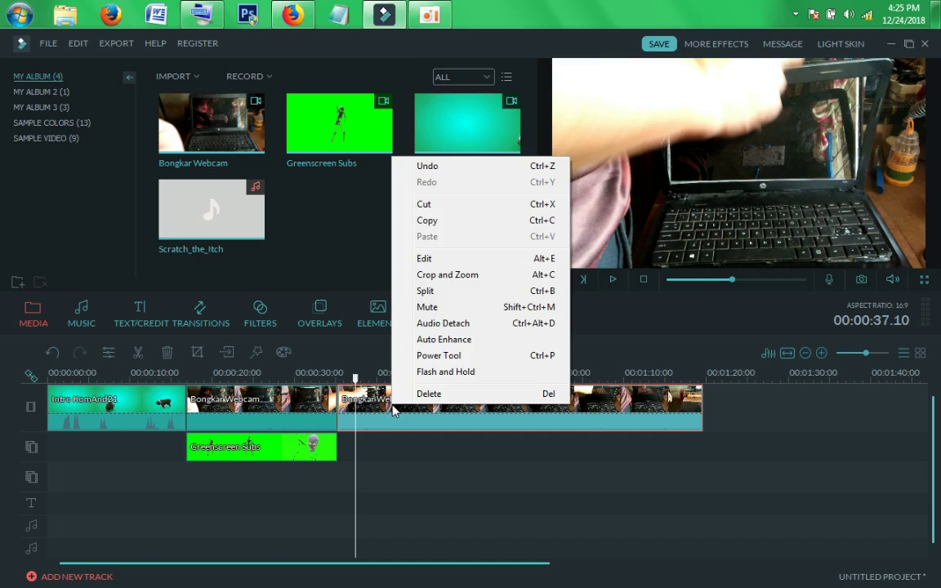
click(434, 291)
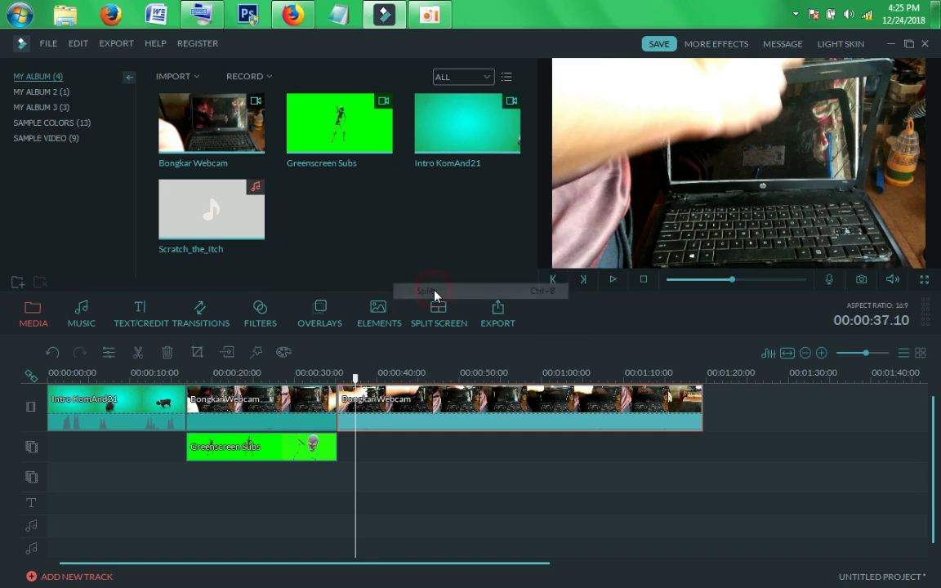
Delete the short Bongkar Webcam segment between the two split points
click(349, 410)
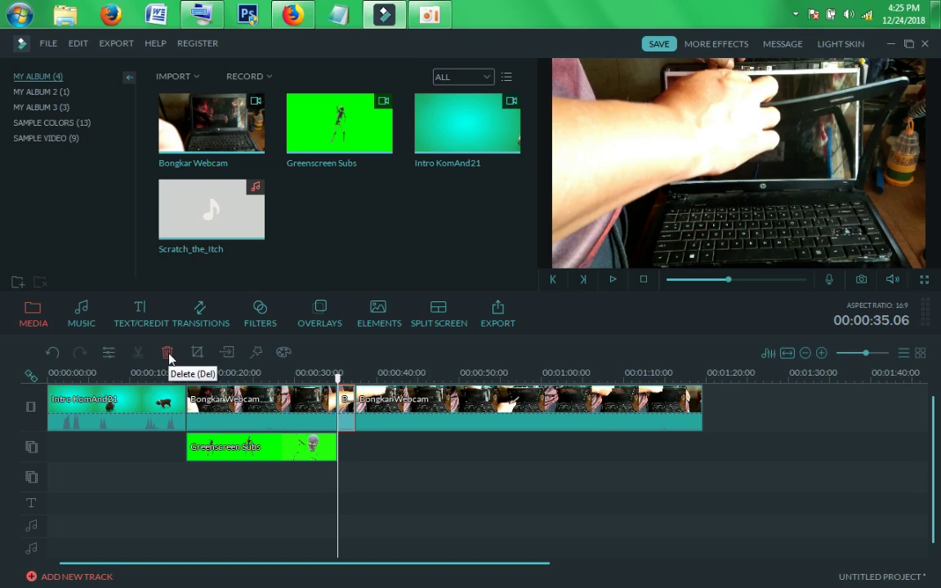
right_click(347, 401)
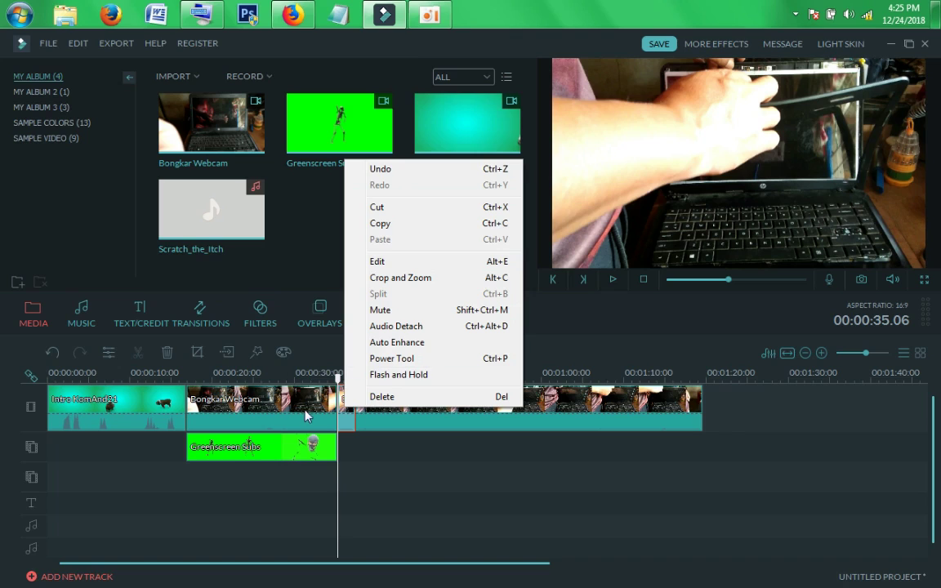
click(309, 381)
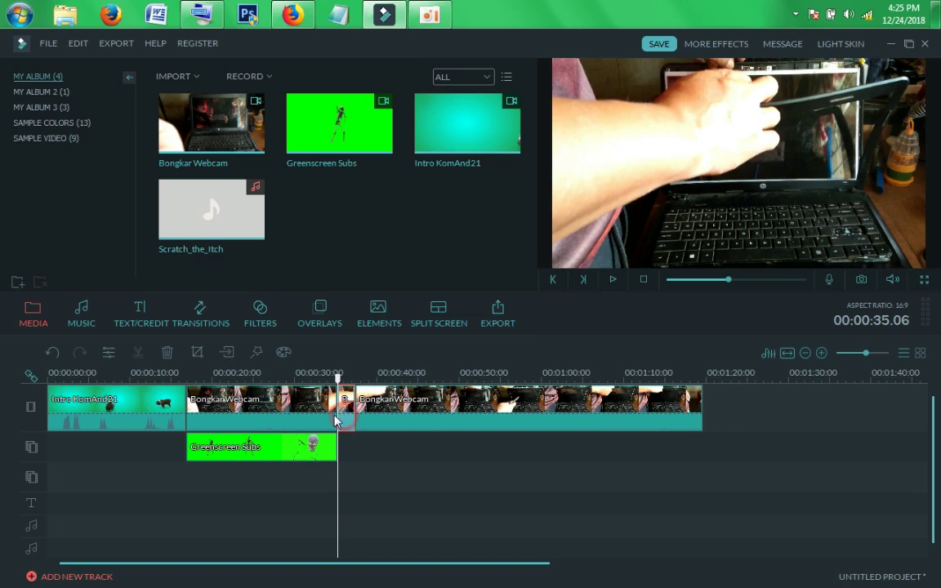
click(167, 352)
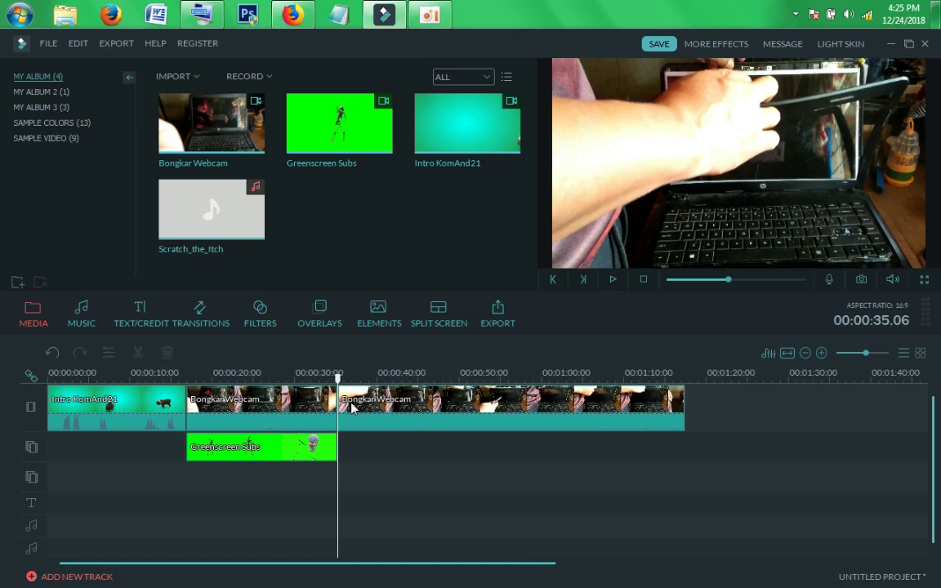
Preview the cut where the Greenscreen Subs overlay ends, and split the following Bongkar Webcam segment at 00:00:57.03
drag(339, 378, 331, 381)
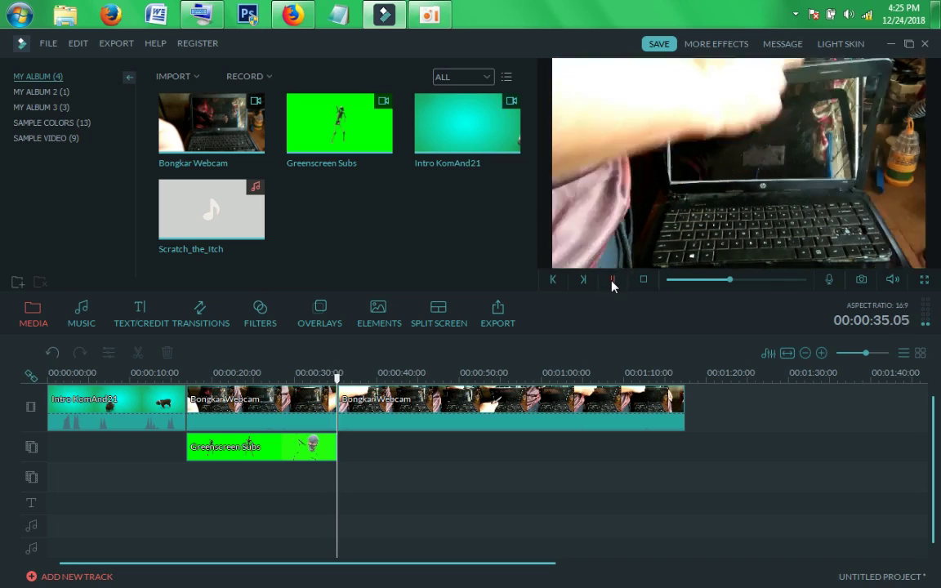
click(613, 281)
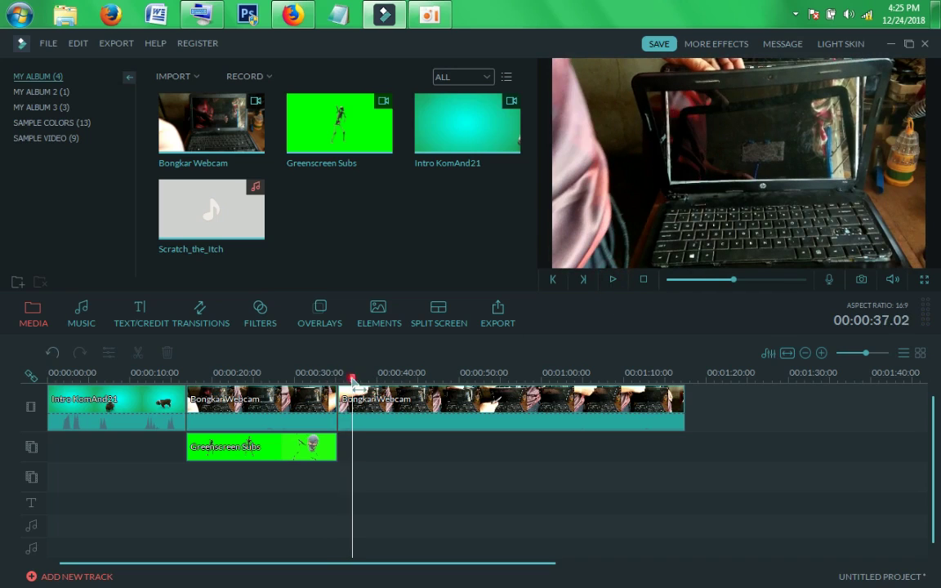
drag(352, 382, 518, 381)
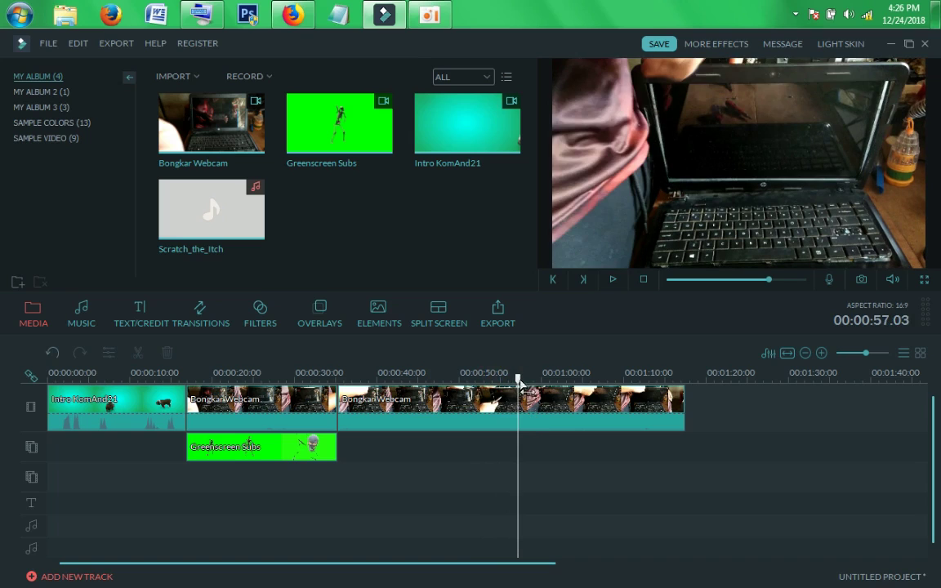
right_click(530, 405)
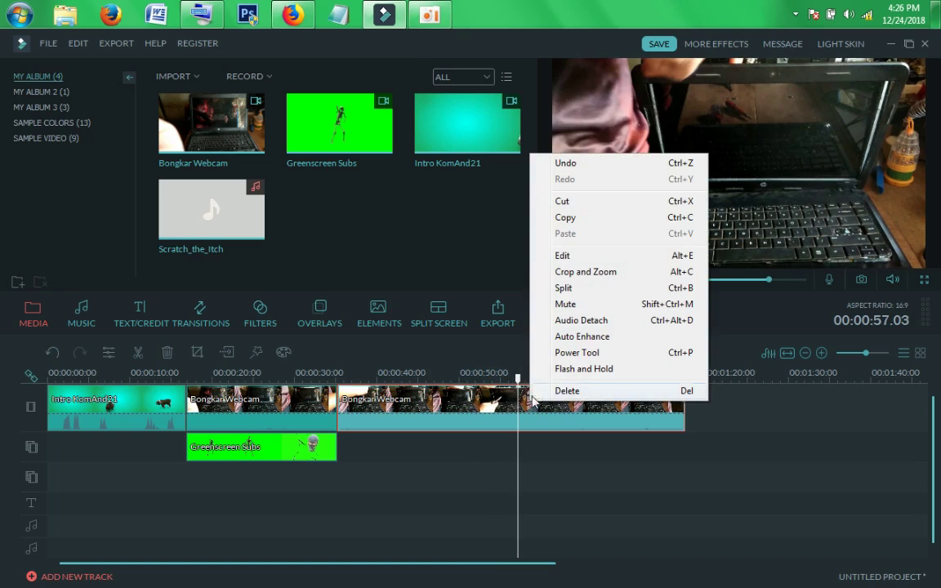
click(564, 289)
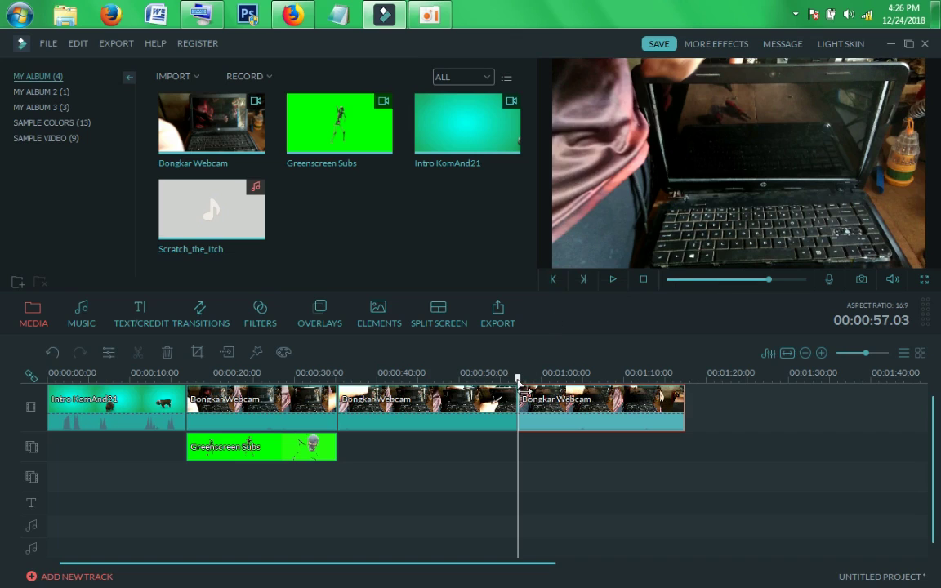
Split the last Bongkar Webcam segment at 00:00:59.07 and delete the short piece between the two newest cuts
drag(519, 389, 536, 392)
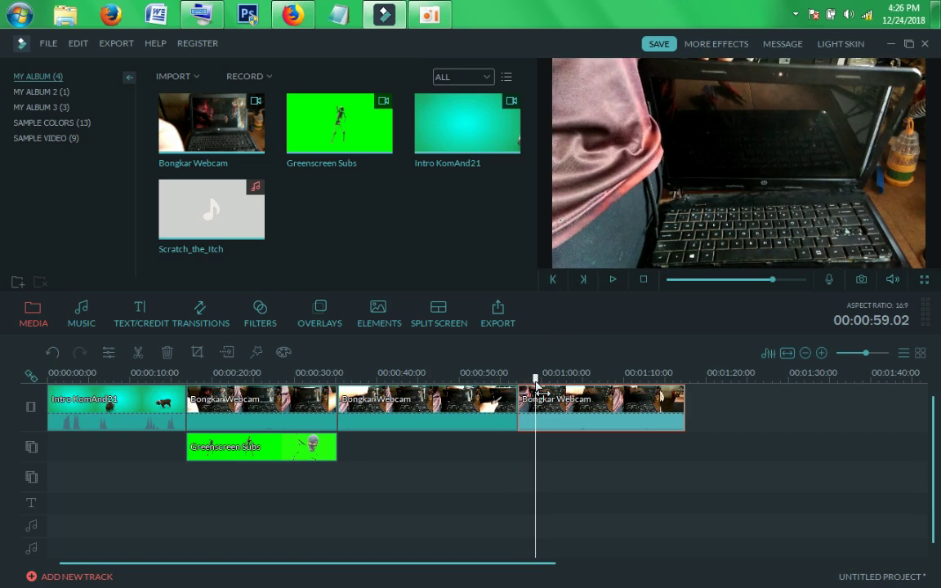
click(137, 354)
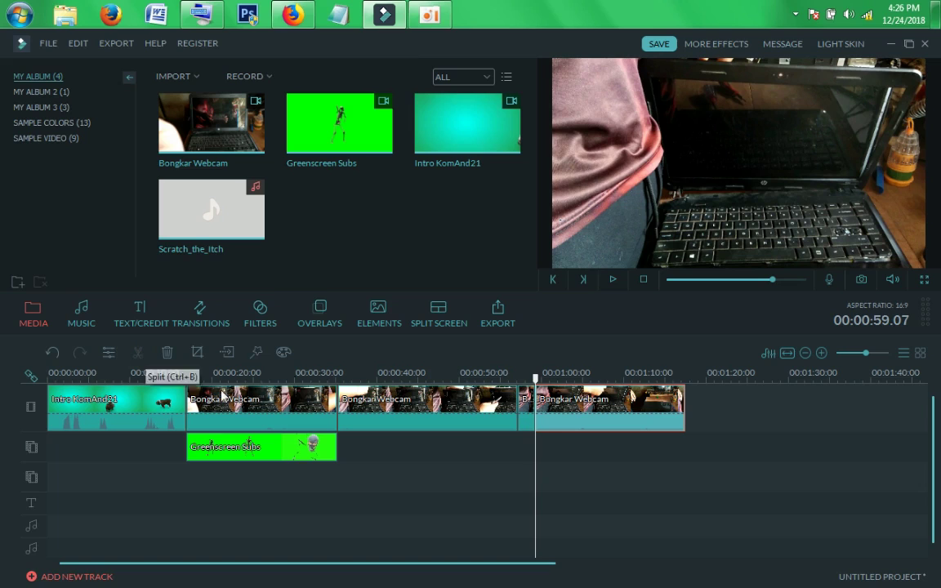
click(530, 417)
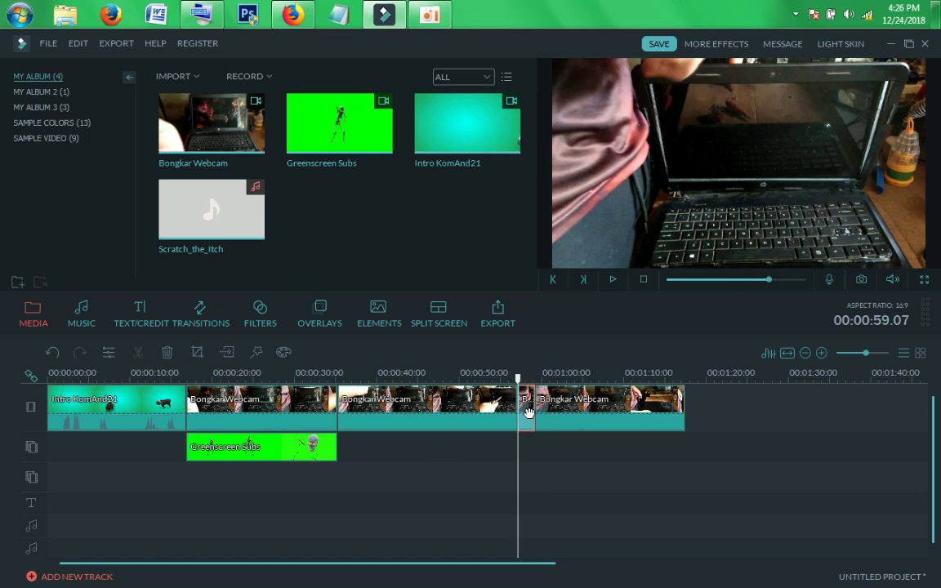
click(166, 352)
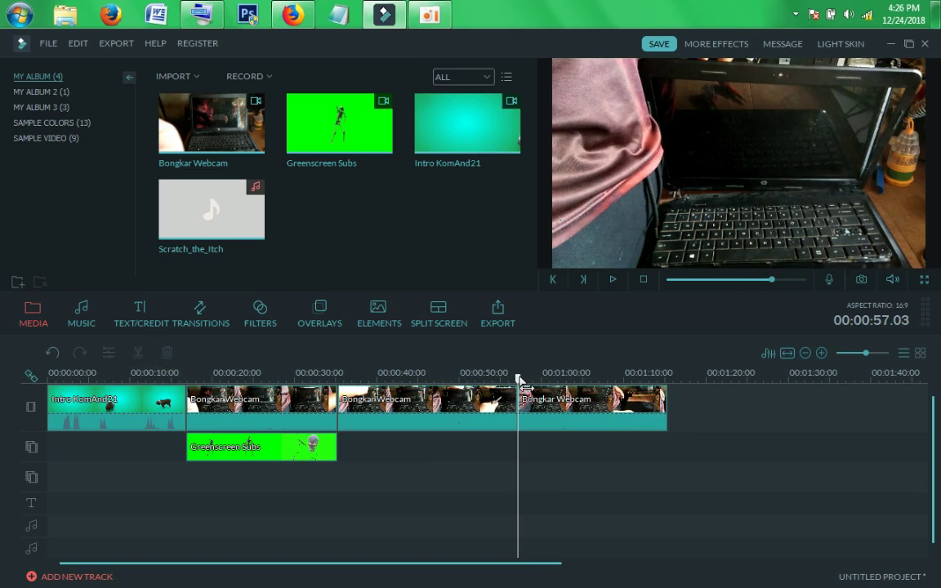
Raise the audio volume of the first Bongkar Webcam segment to its maximum and play the start of the segment to check the sound
drag(520, 381, 187, 347)
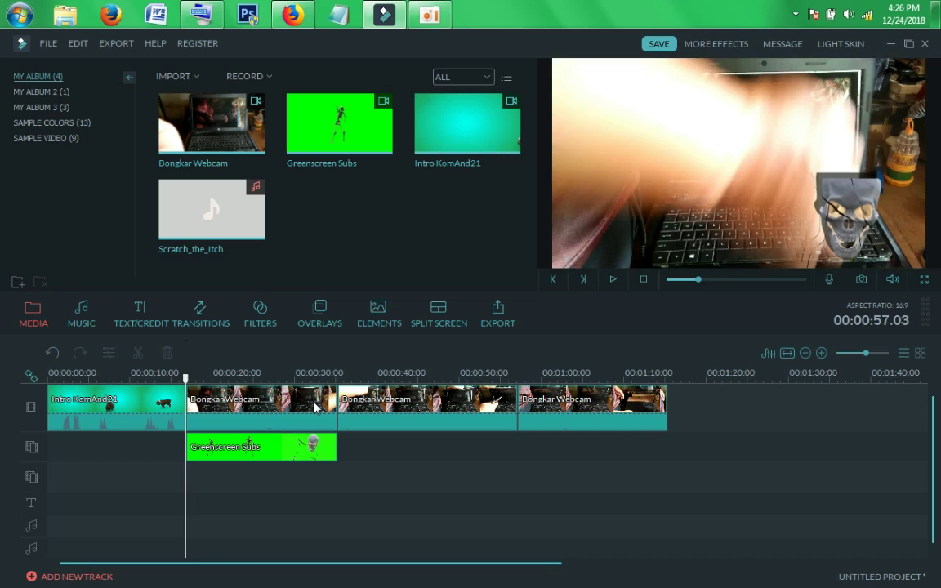
click(317, 403)
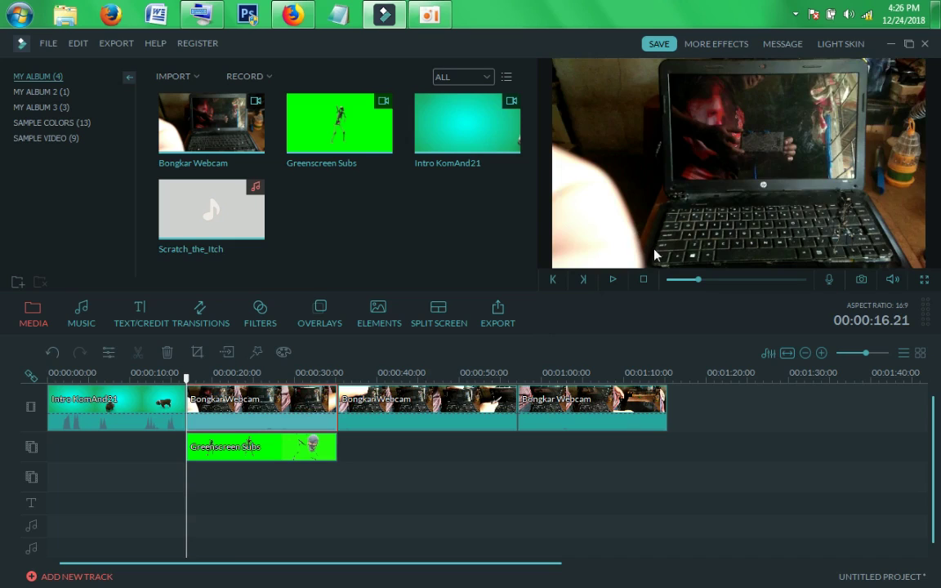
right_click(316, 404)
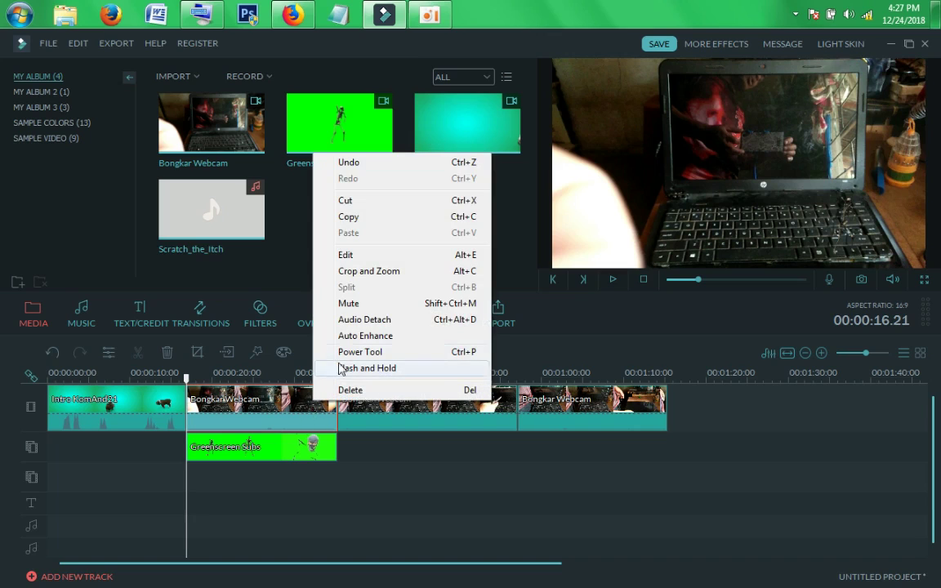
click(367, 255)
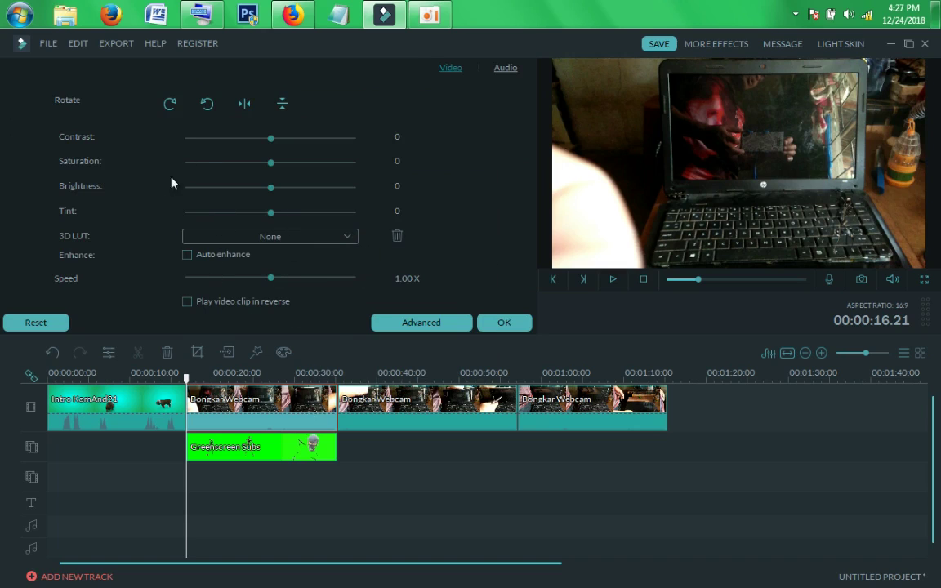
click(504, 71)
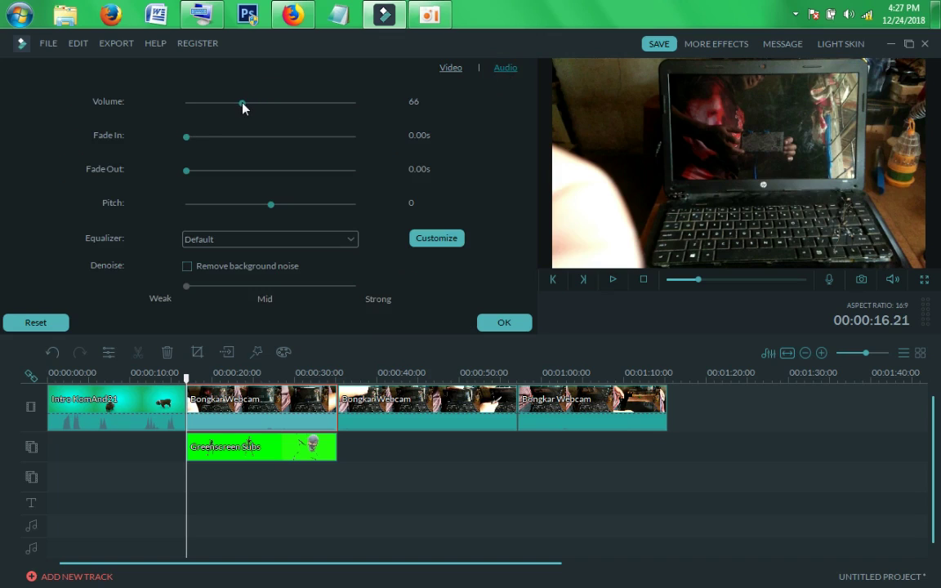
drag(243, 106, 187, 106)
click(355, 104)
click(503, 322)
click(613, 281)
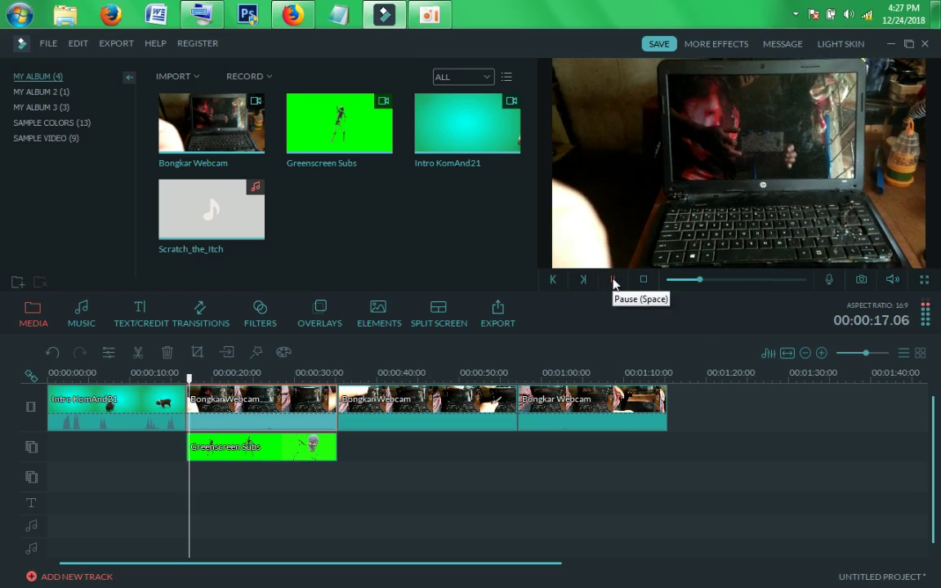
click(613, 282)
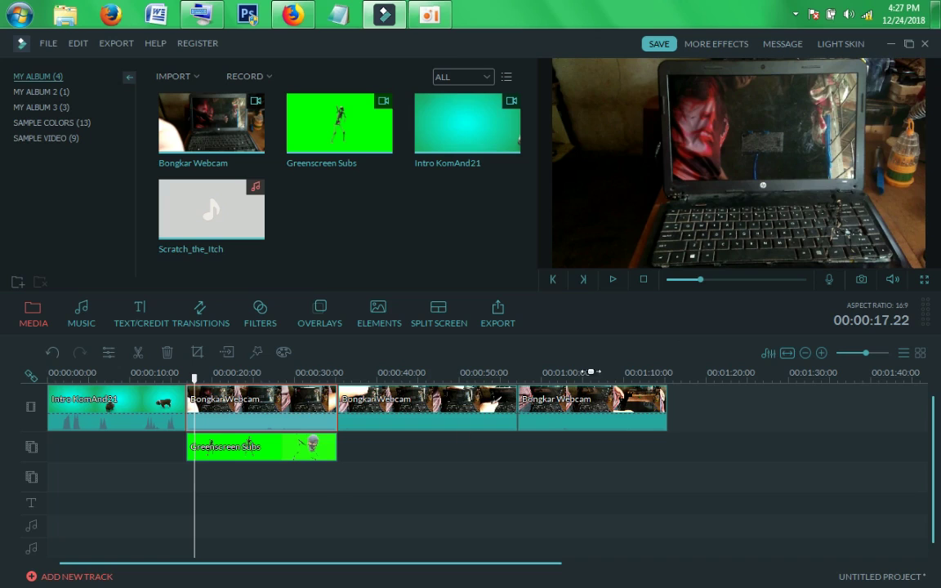
Dismiss the Windows color scheme prompt and mute the Greenscreen Subs overlay
click(272, 454)
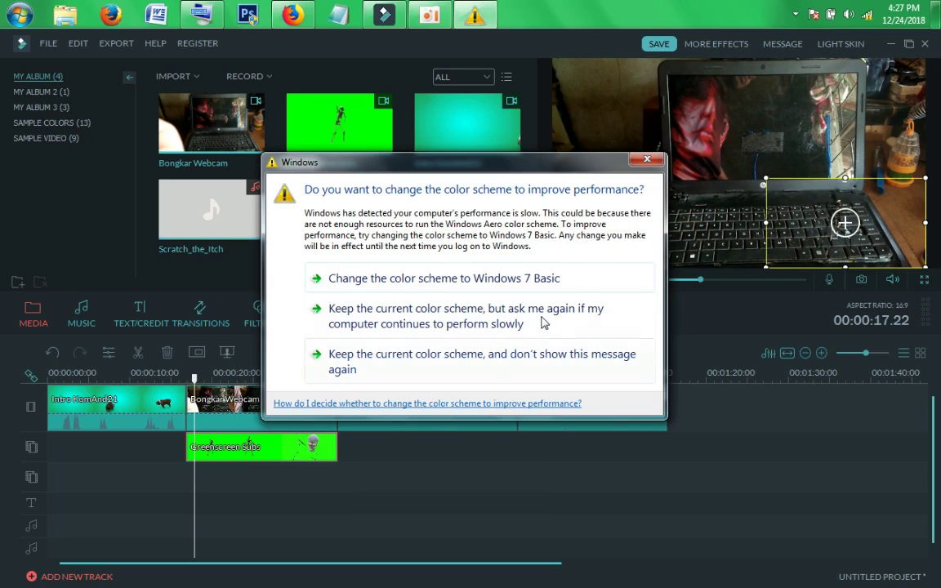
click(646, 160)
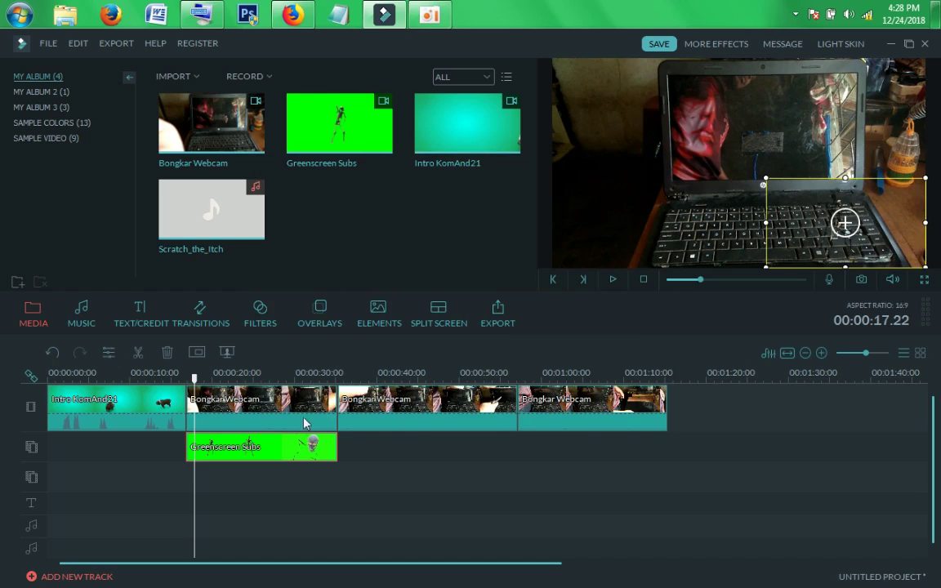
right_click(278, 448)
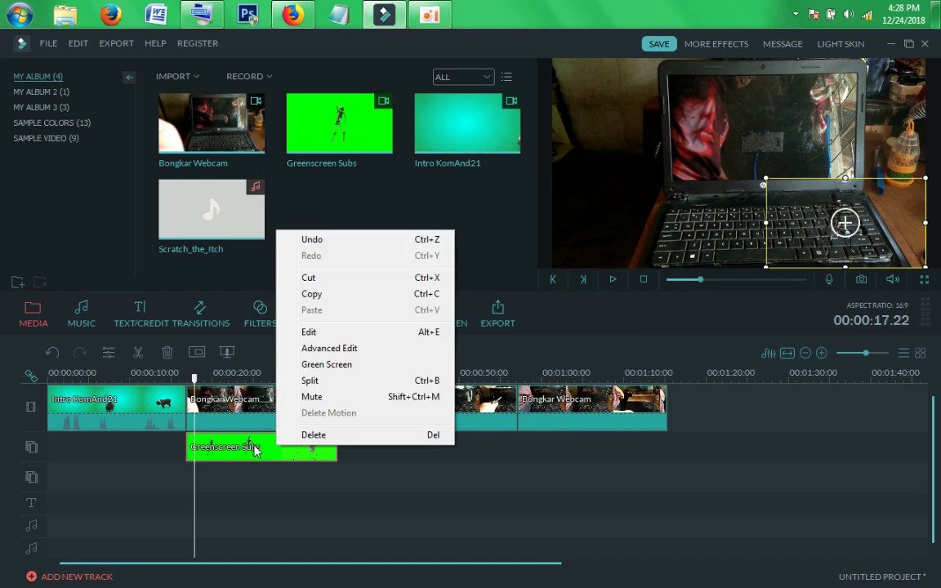
click(328, 398)
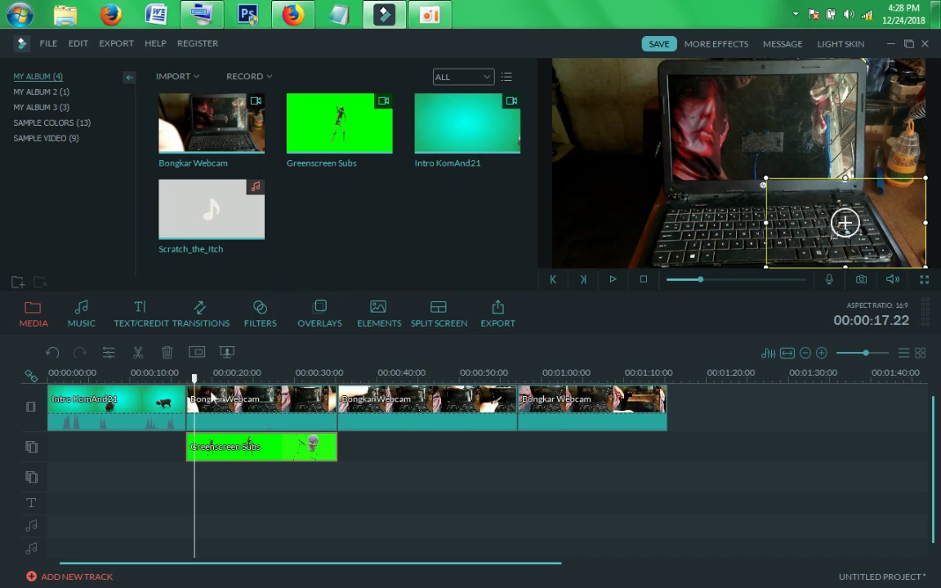
Preview the first Bongkar Webcam segment with its overlay from the end of the intro, and return the playhead to the segment's start
drag(196, 386, 186, 381)
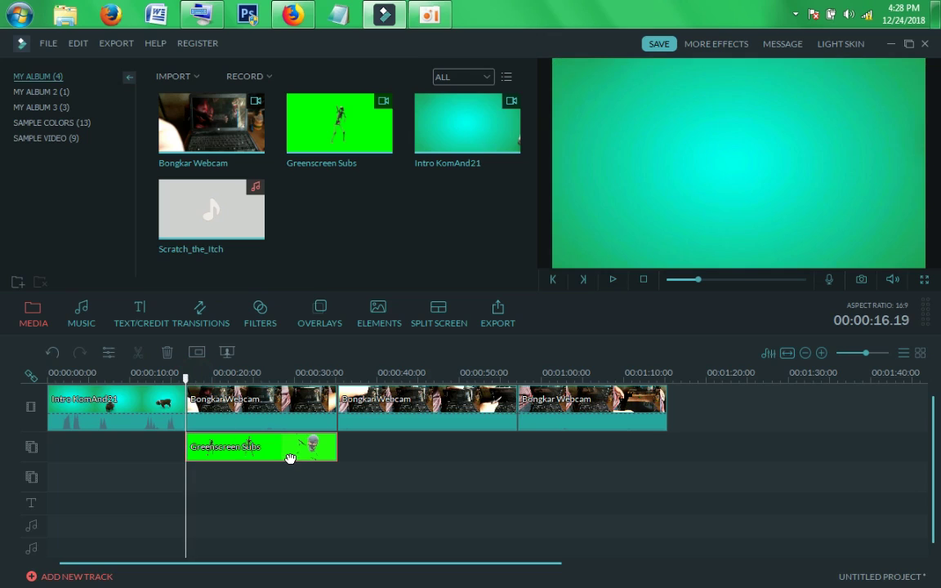
click(271, 413)
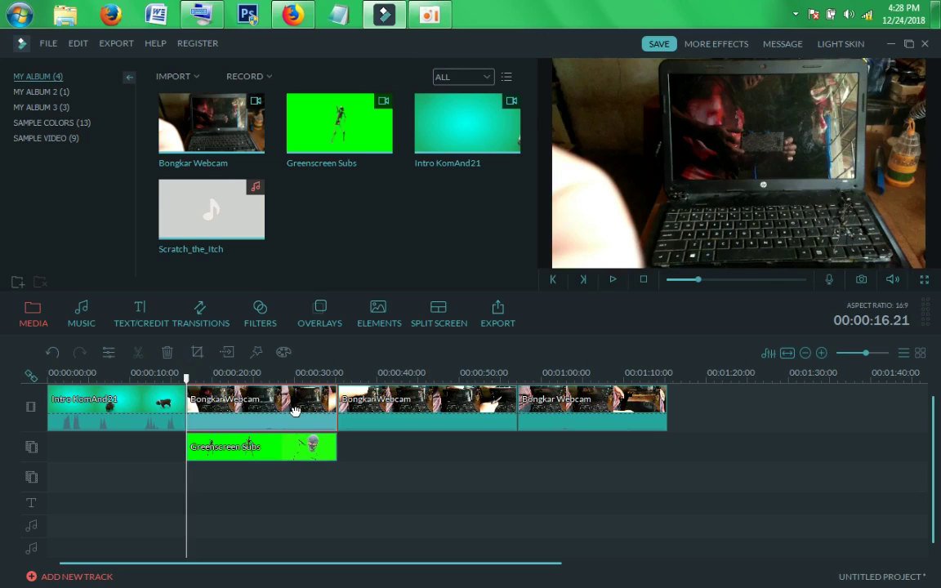
click(613, 279)
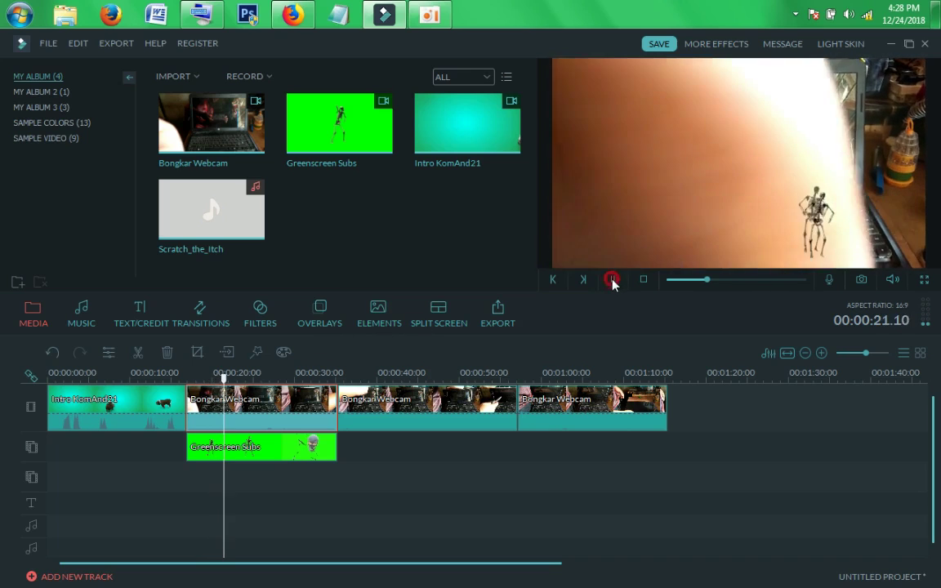
click(611, 279)
drag(220, 376, 187, 375)
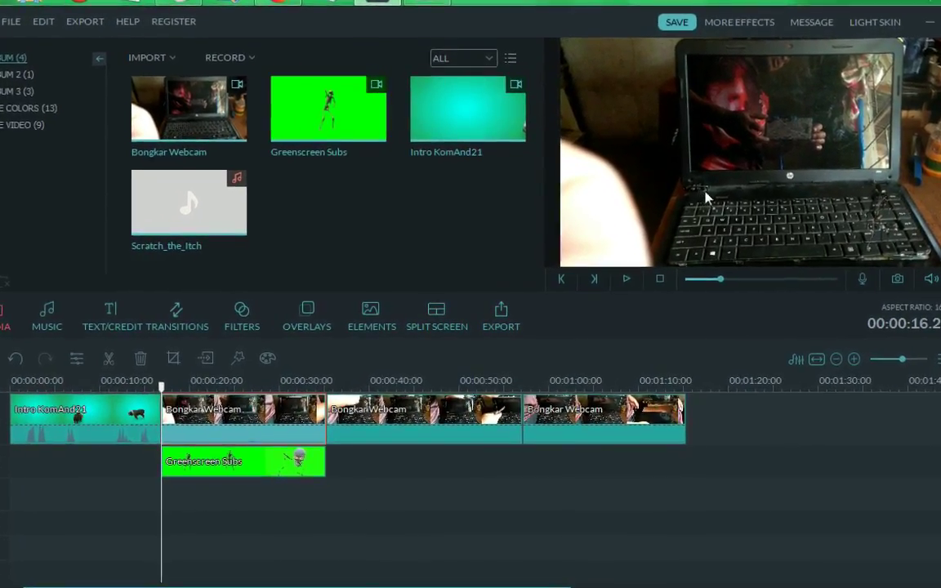
Mute each of the three Bongkar Webcam segments on the video track
right_click(275, 421)
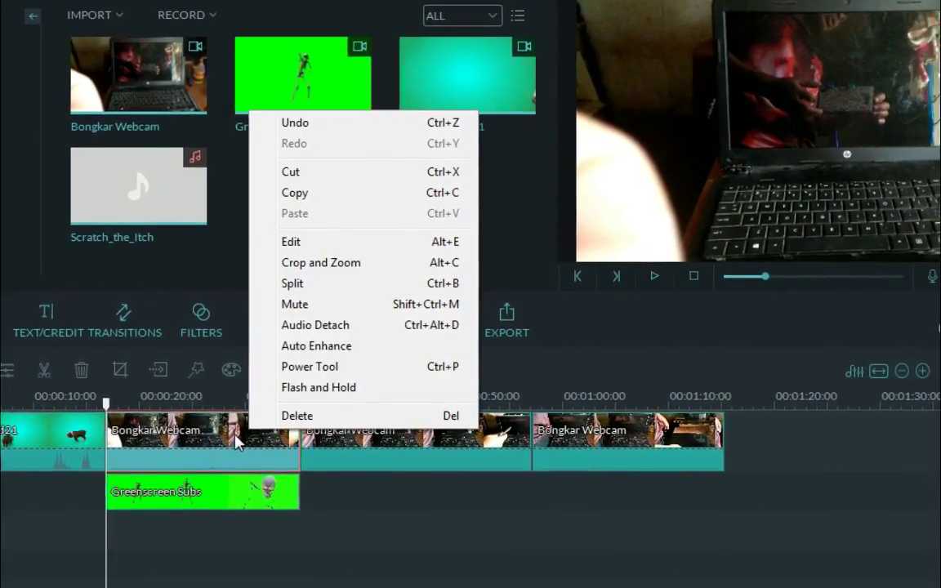
click(314, 307)
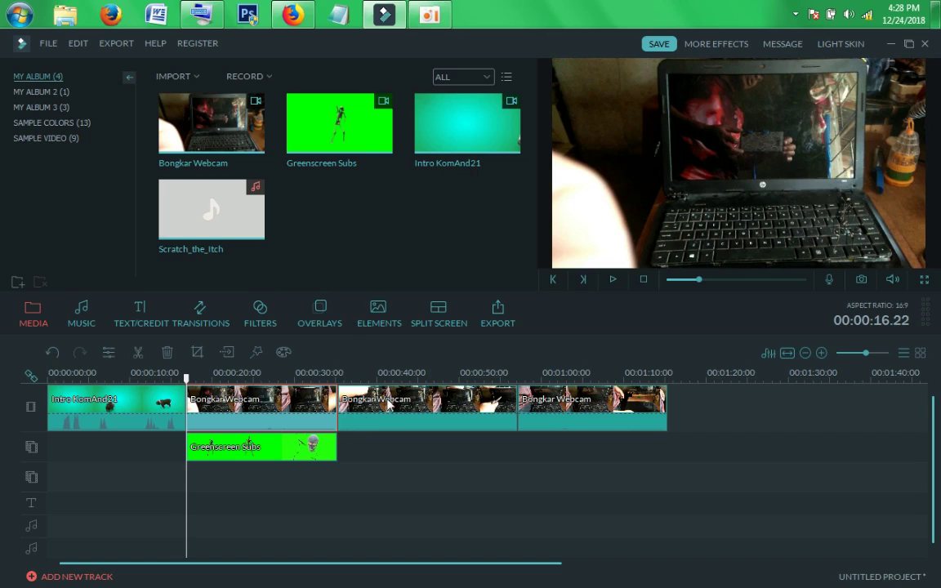
click(359, 417)
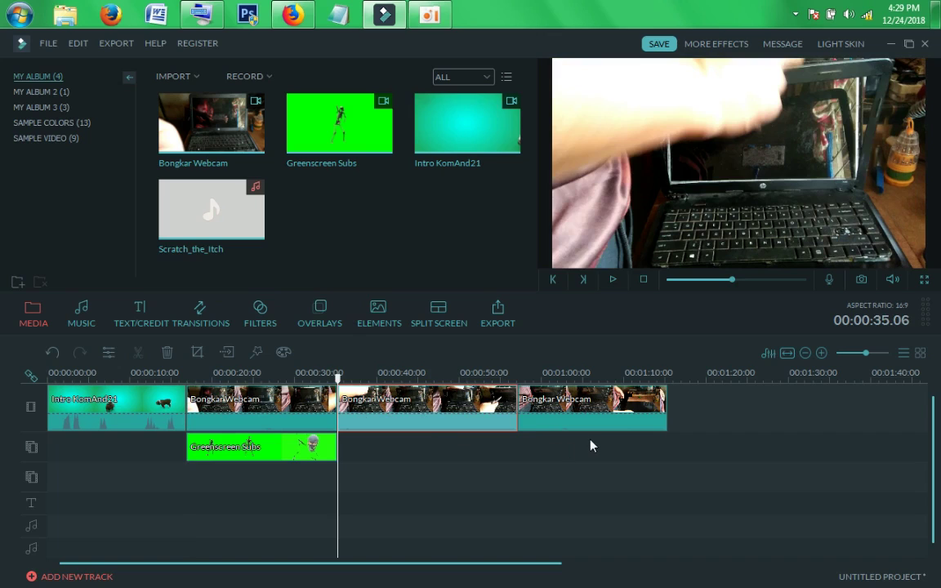
right_click(472, 413)
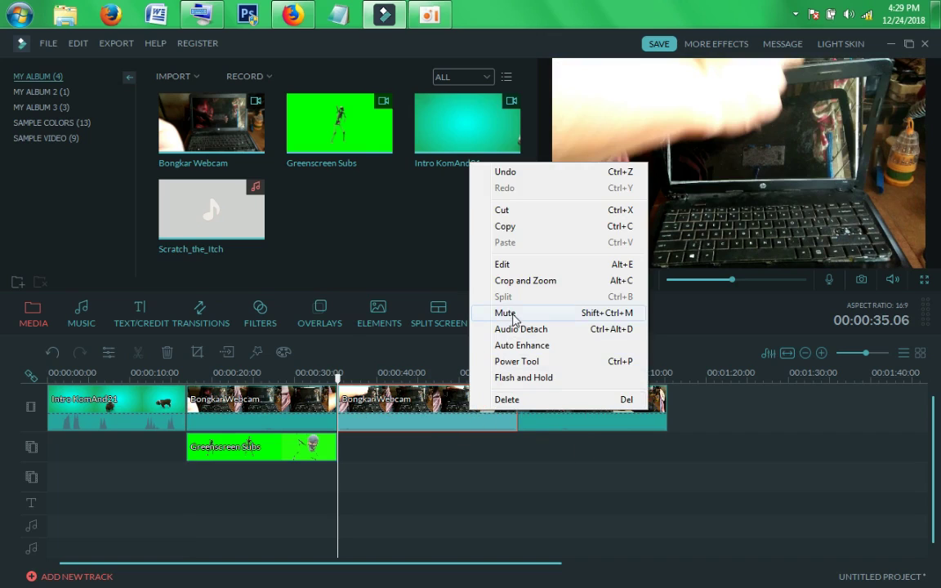
click(489, 369)
click(571, 423)
right_click(571, 416)
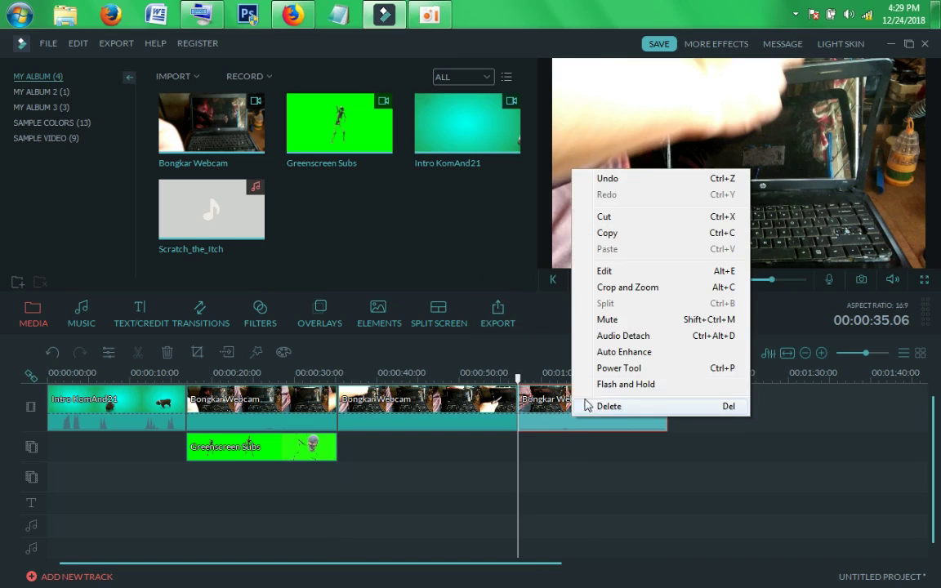
click(608, 320)
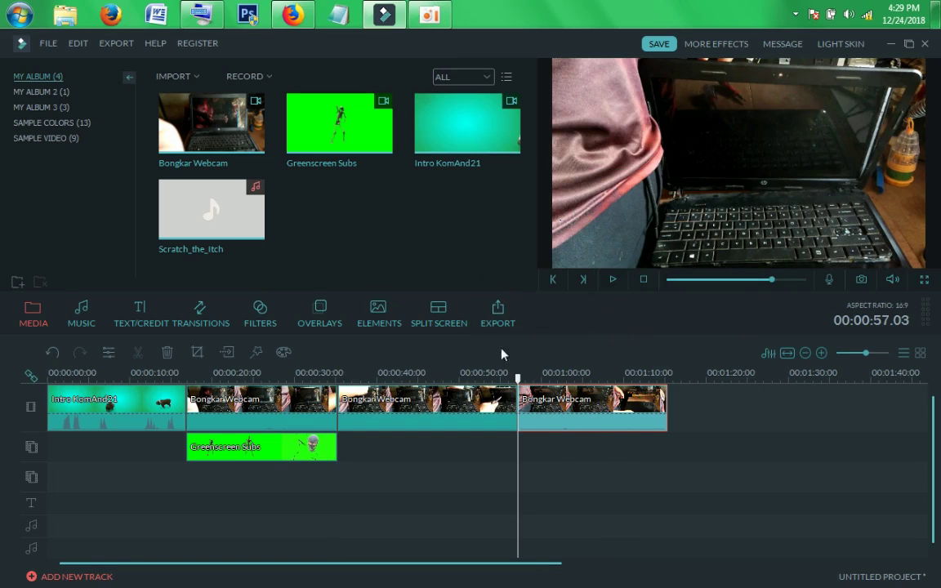
click(331, 404)
click(347, 402)
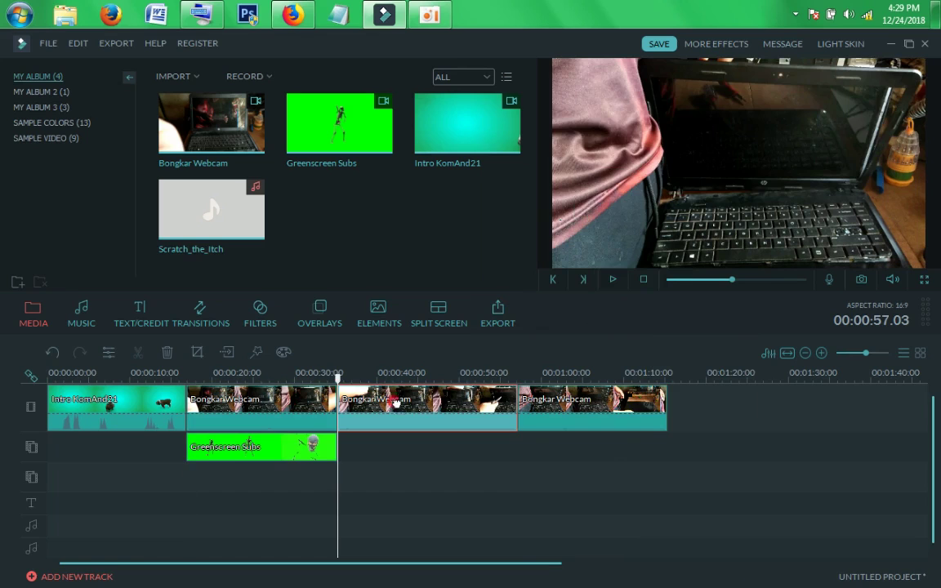
click(555, 396)
click(255, 401)
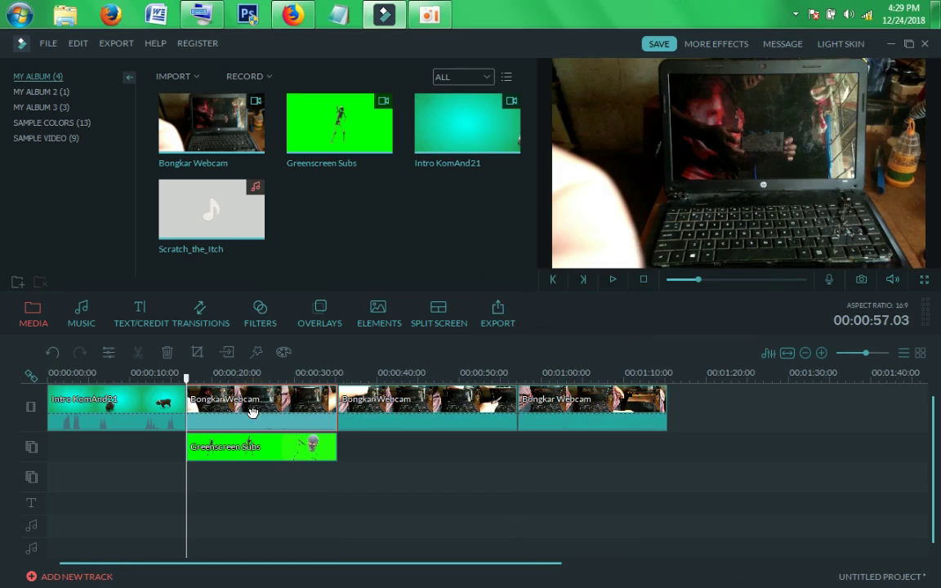
Toggle the Mute option of the Greenscreen Subs overlay beneath the first Bongkar Webcam segment
click(241, 457)
right_click(242, 456)
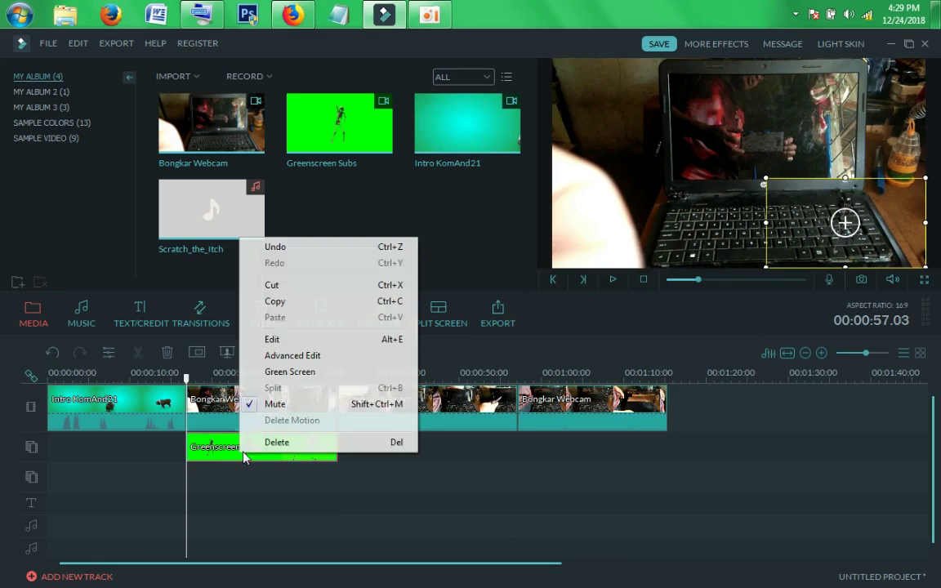
click(274, 406)
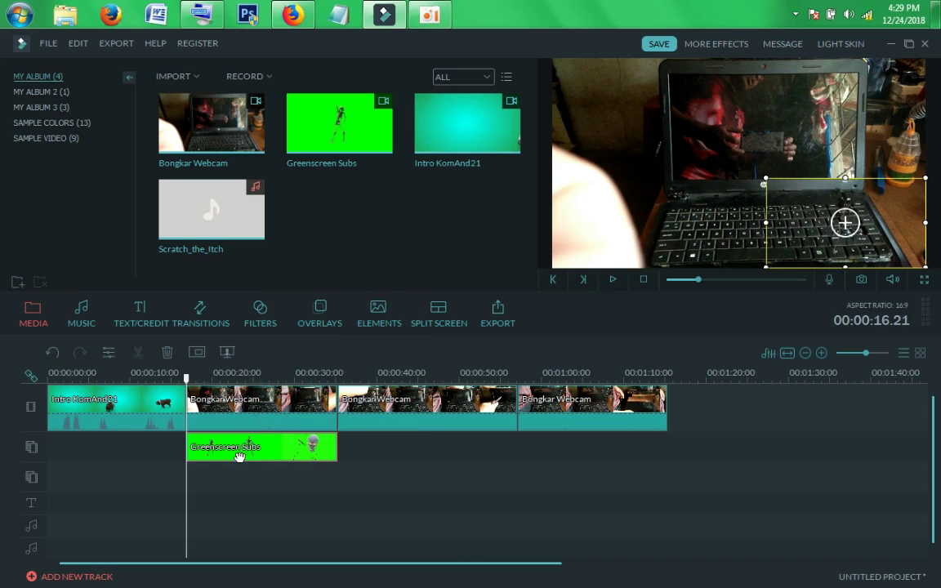
click(187, 379)
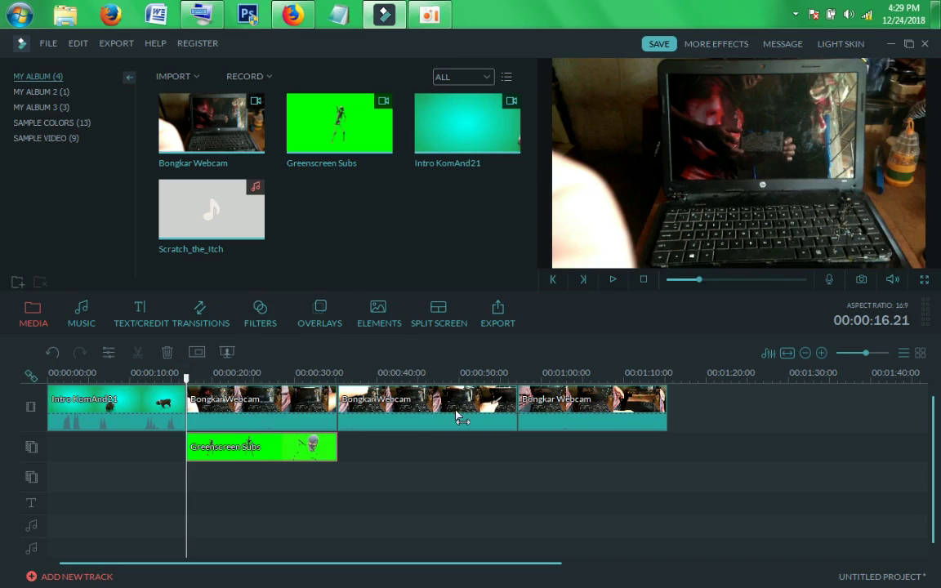
Add Scratch_the_Itch to the first music track and move it to start with the second Bongkar Webcam segment
click(231, 212)
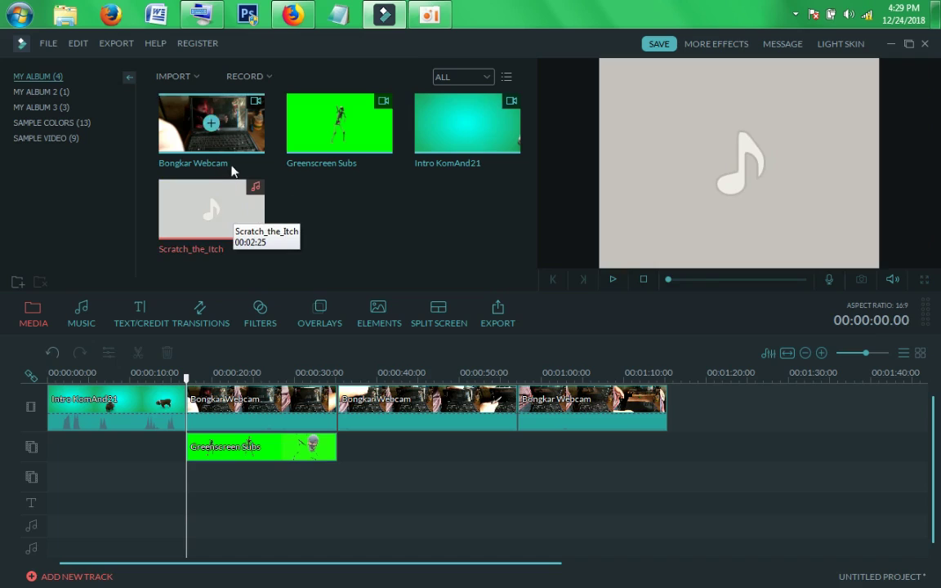
drag(214, 204, 198, 527)
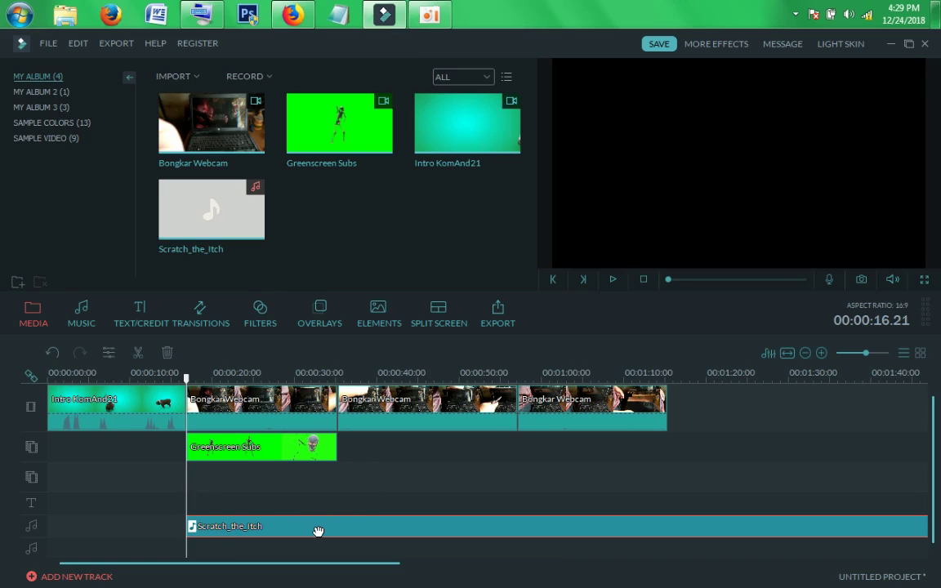
click(270, 456)
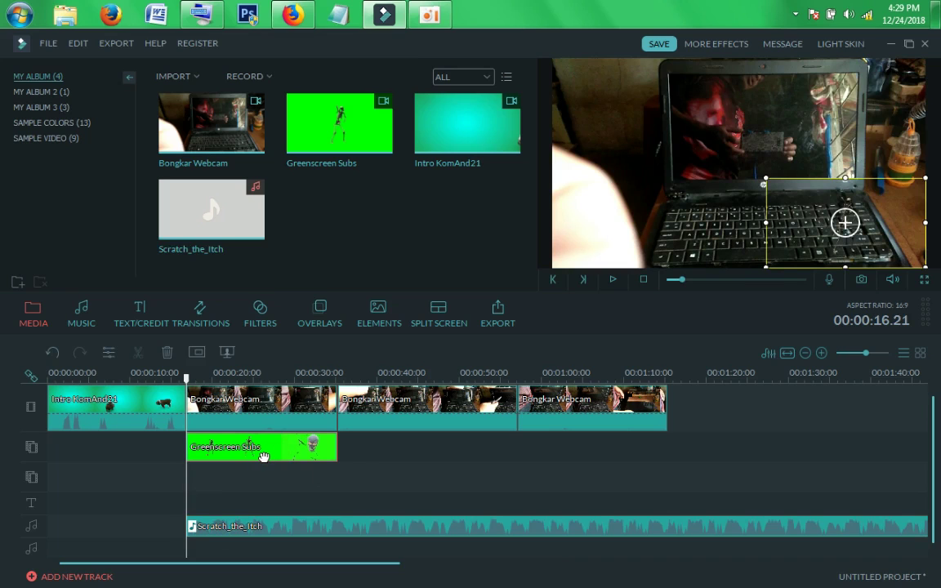
click(234, 524)
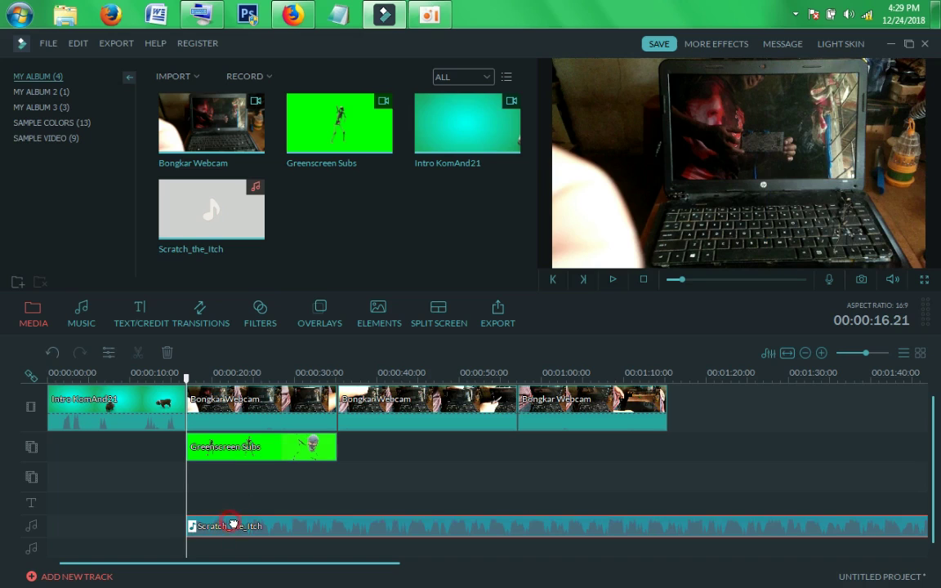
drag(233, 524, 379, 516)
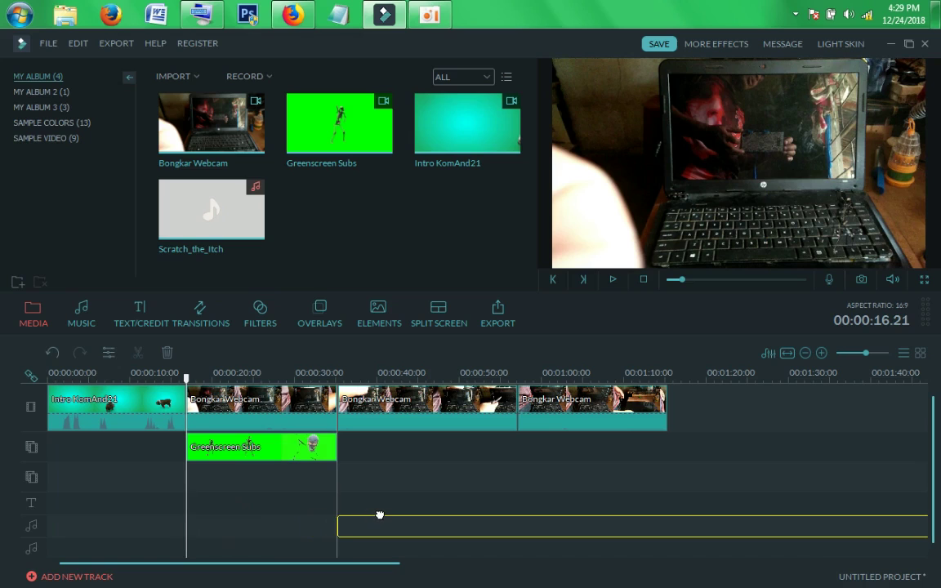
drag(358, 476, 320, 365)
click(320, 366)
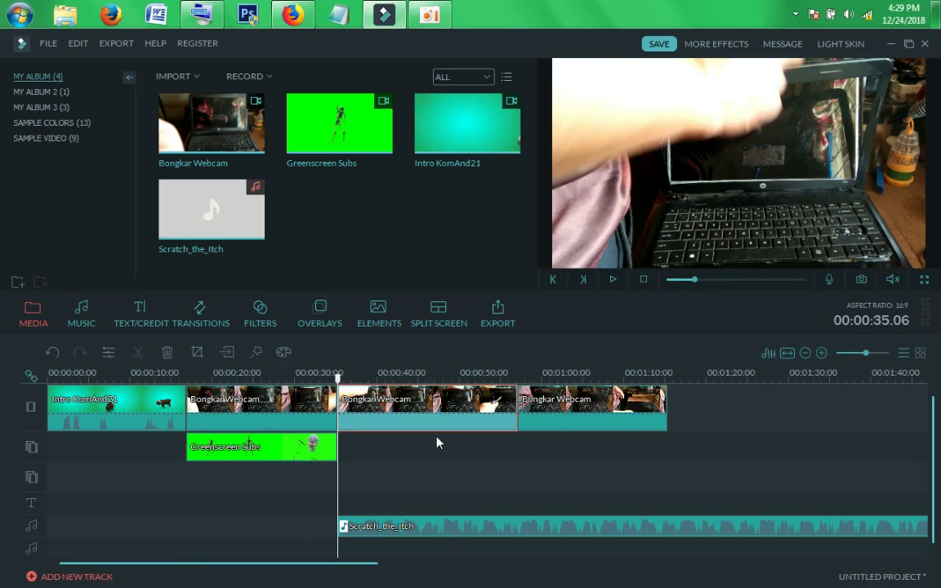
Place the playhead exactly at the end of the last Bongkar Webcam segment, at 00:01:15.09
drag(368, 569, 345, 564)
click(667, 373)
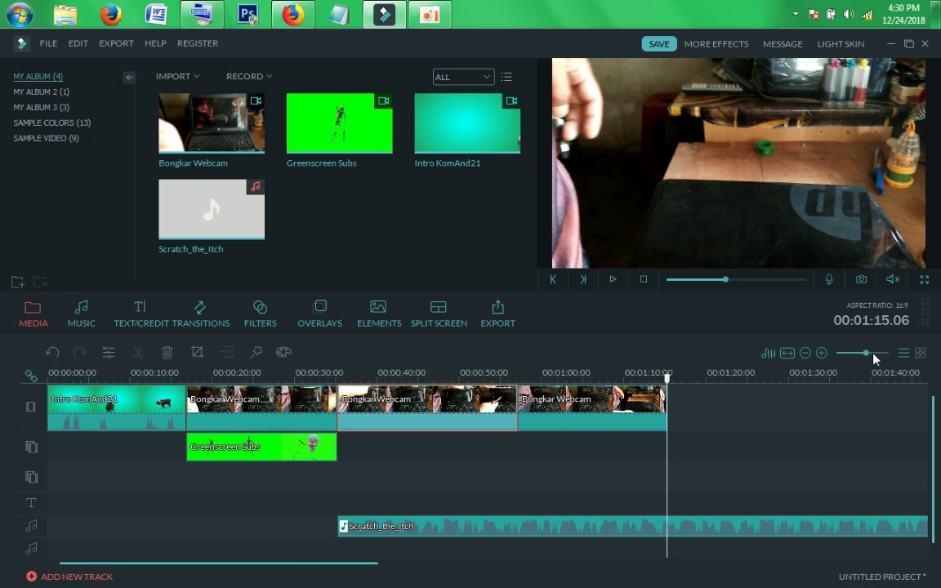
drag(873, 358, 879, 358)
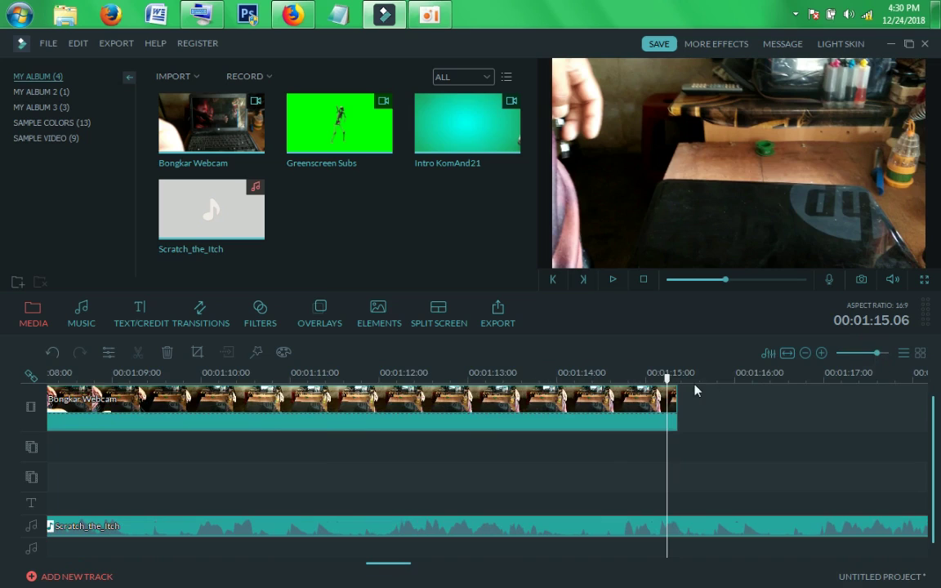
drag(666, 375, 682, 390)
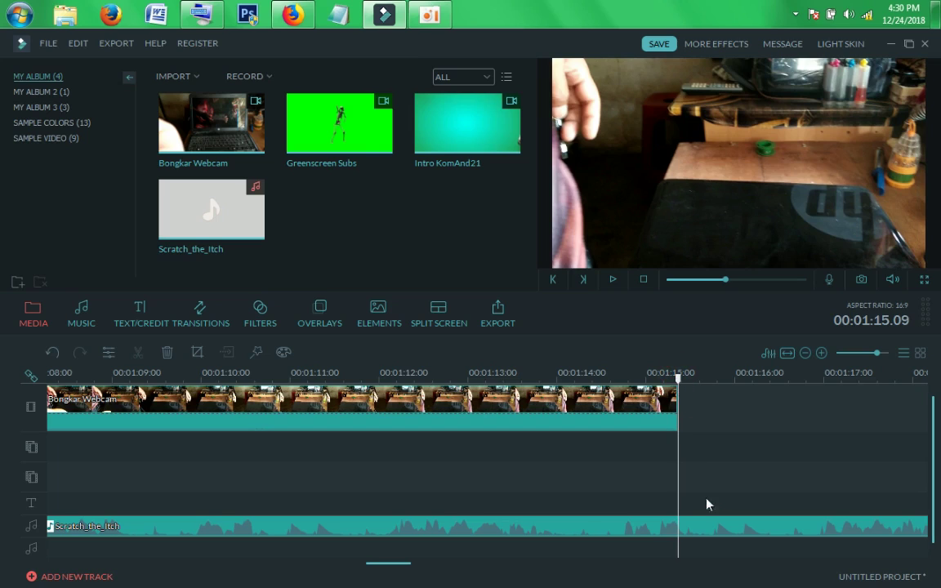
Dismiss the Windows color scheme prompt and disconnect from the M50 wireless network
click(710, 528)
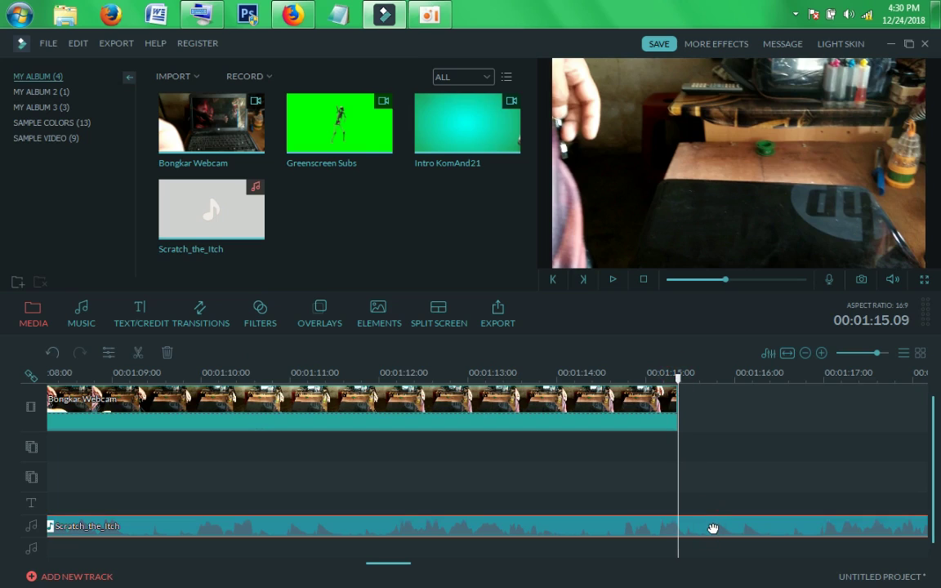
right_click(712, 528)
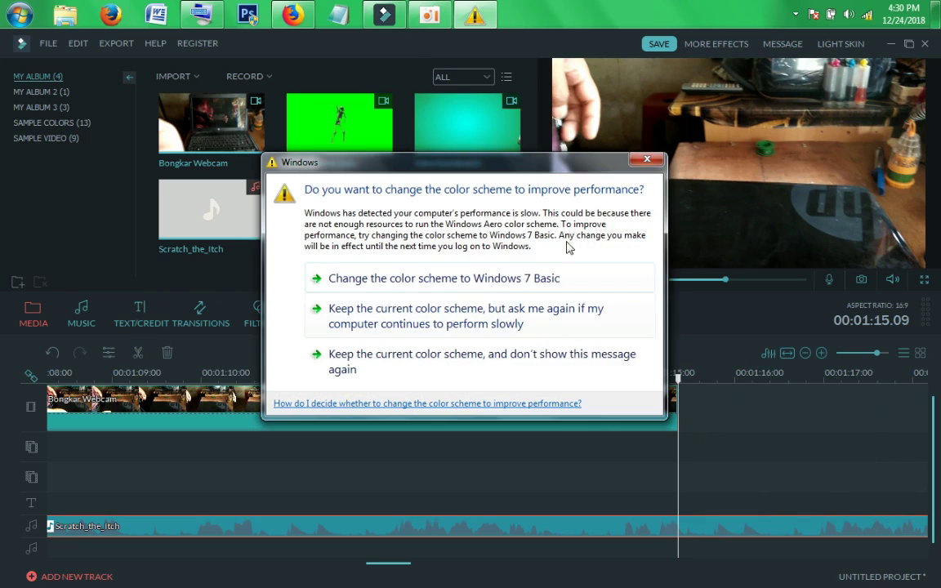
click(646, 159)
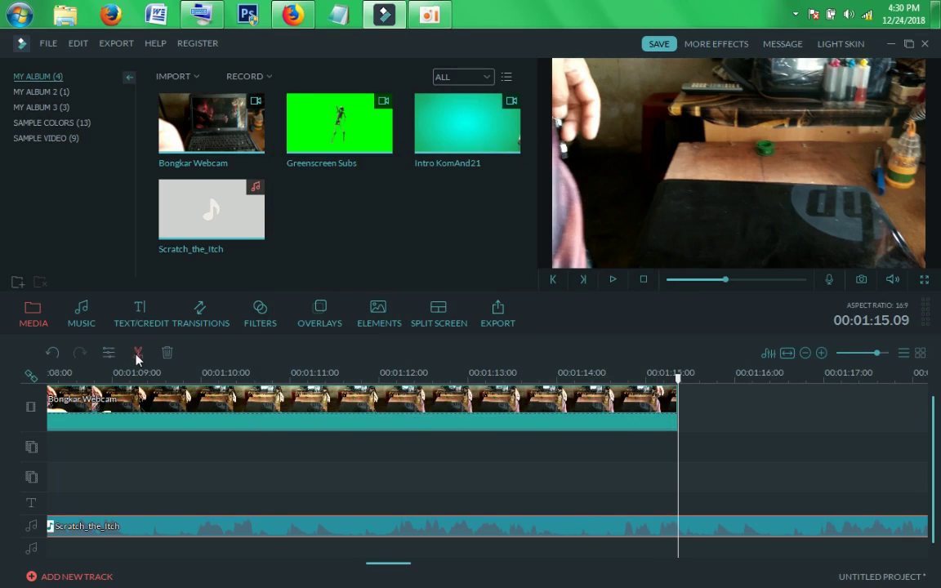
click(868, 16)
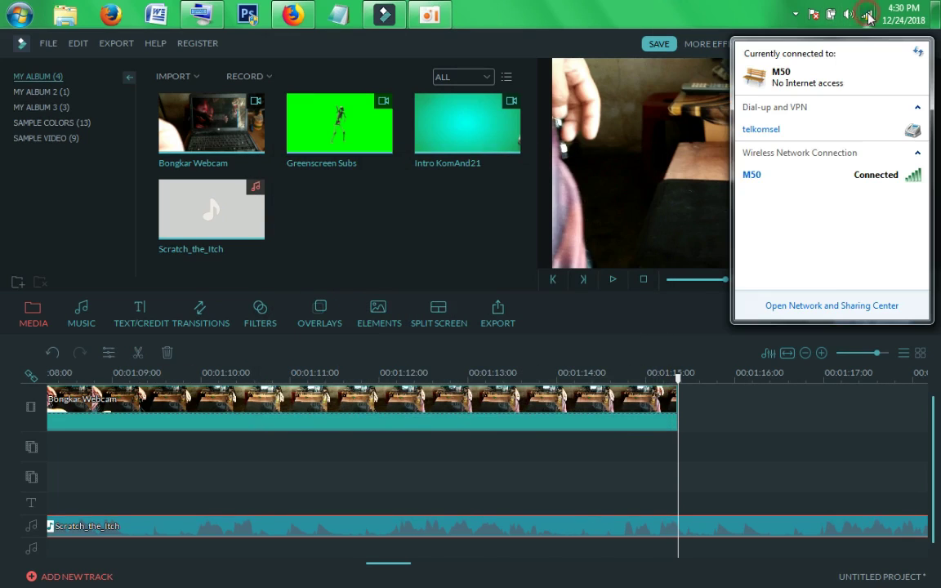
click(764, 175)
click(867, 199)
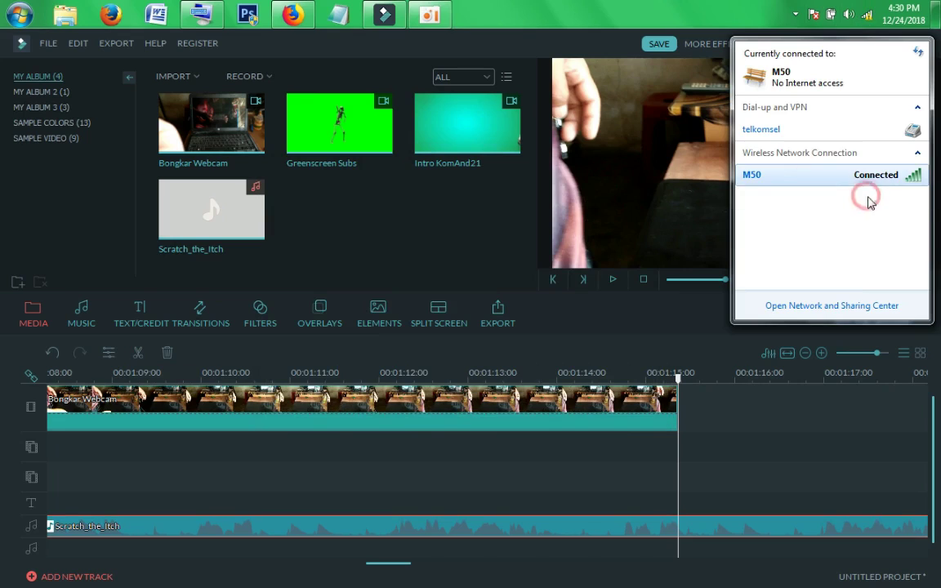
click(660, 20)
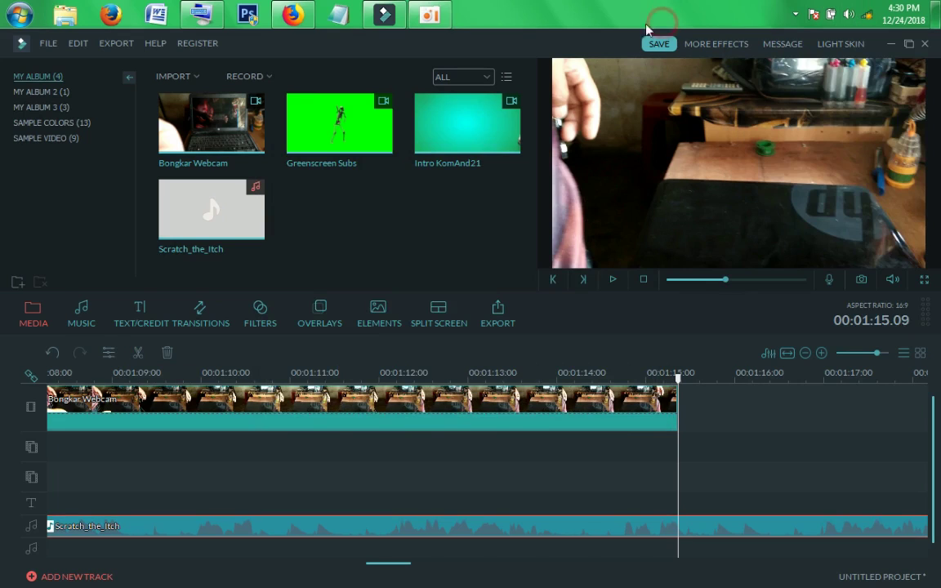
Split the Scratch_the_Itch music at 00:01:15.09 and delete the part that runs past the end of the video
click(695, 528)
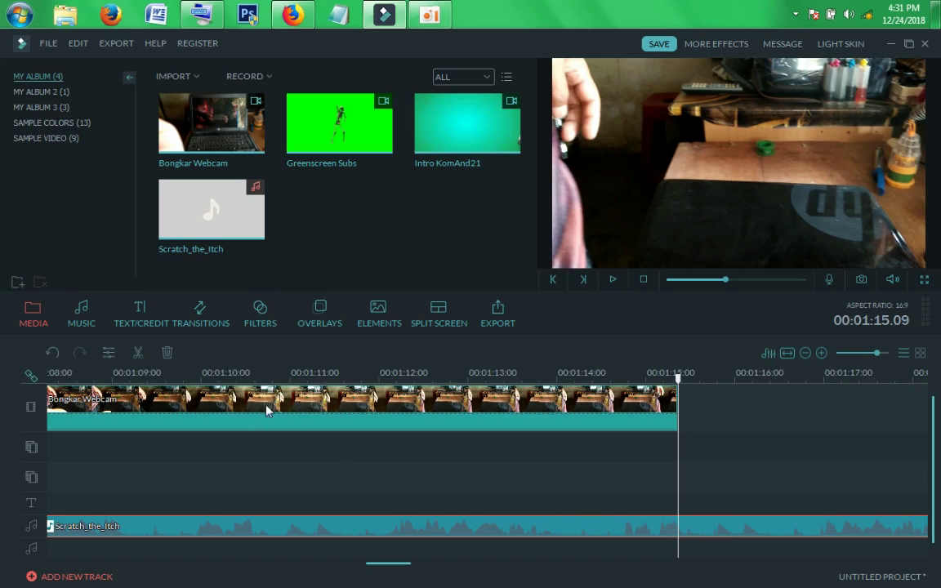
click(138, 352)
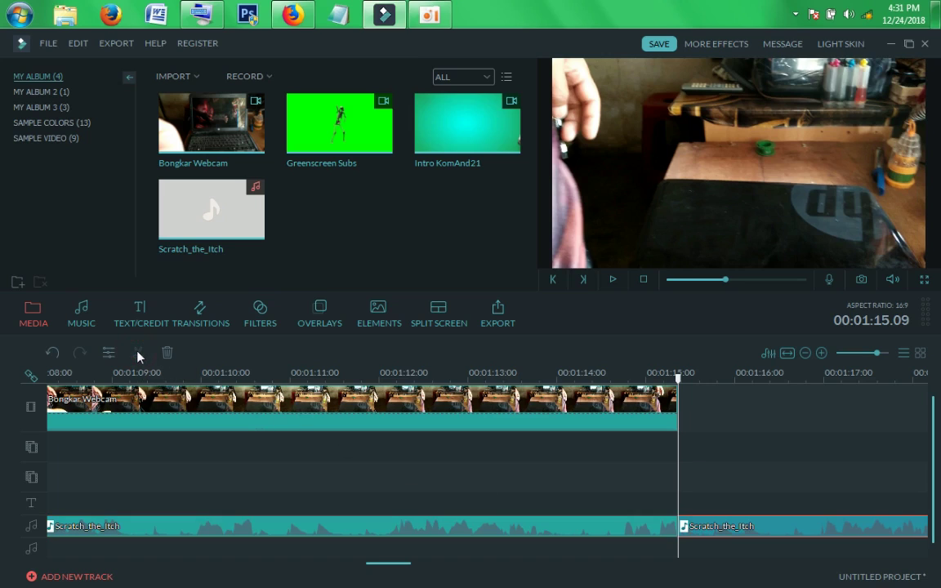
click(746, 527)
right_click(745, 527)
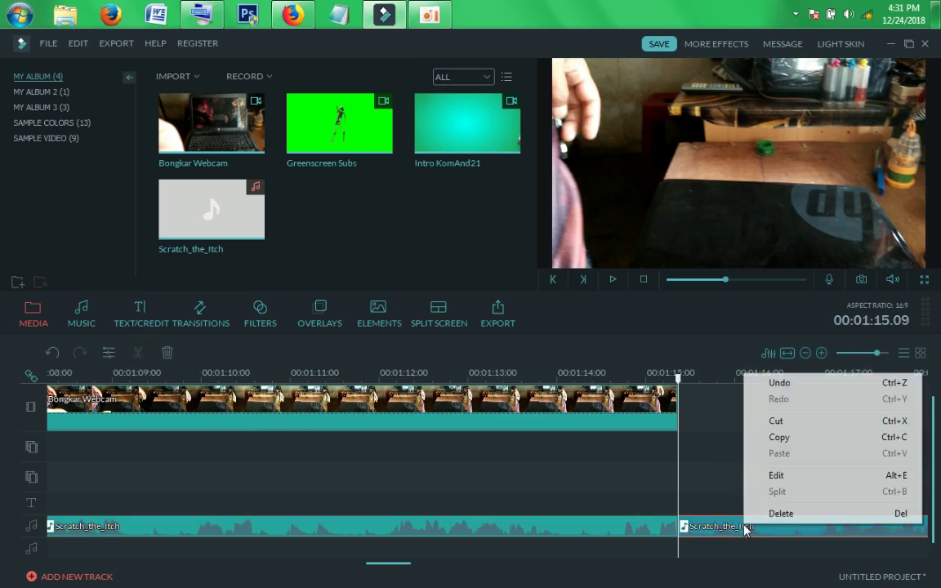
click(755, 511)
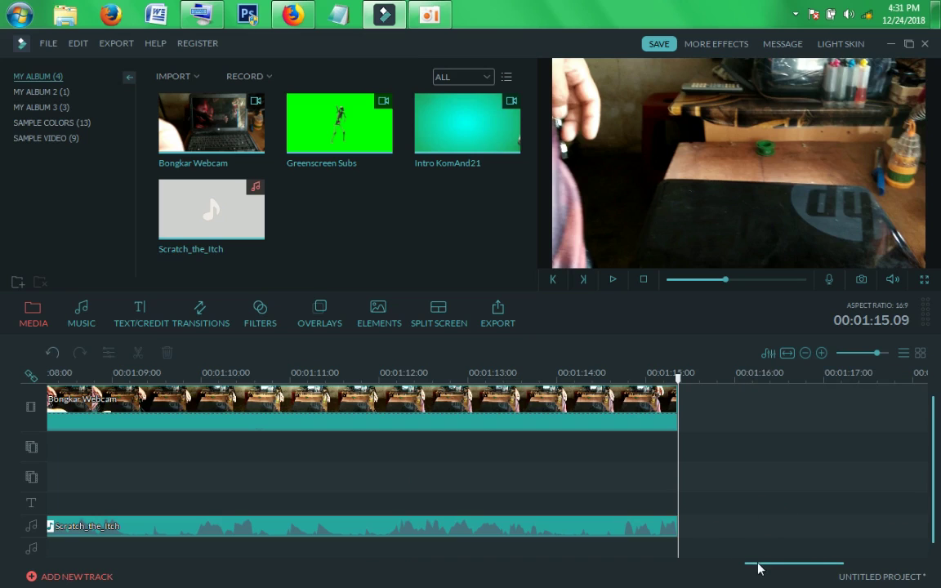
Return the playhead to the start of the first Bongkar Webcam segment, at 00:00:16.21
drag(772, 569, 663, 558)
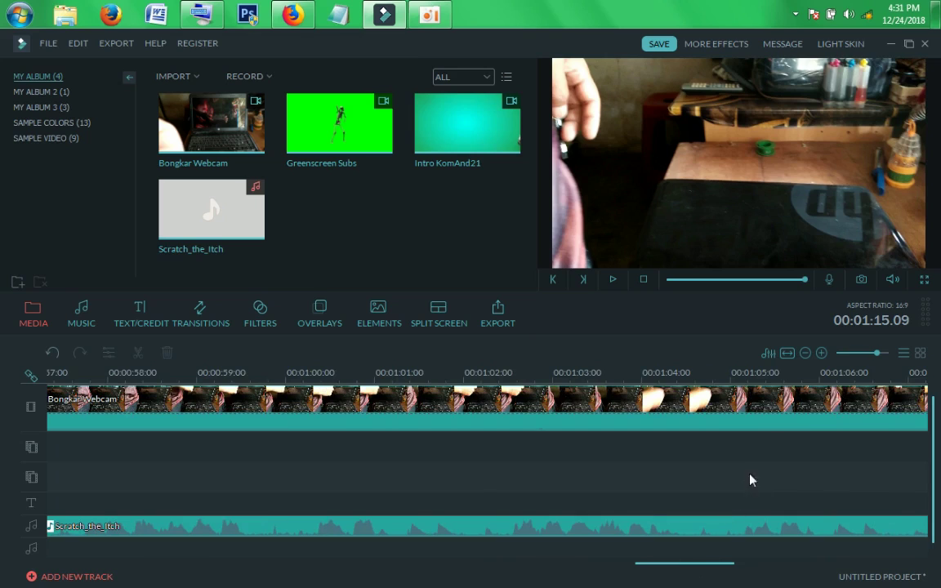
click(865, 352)
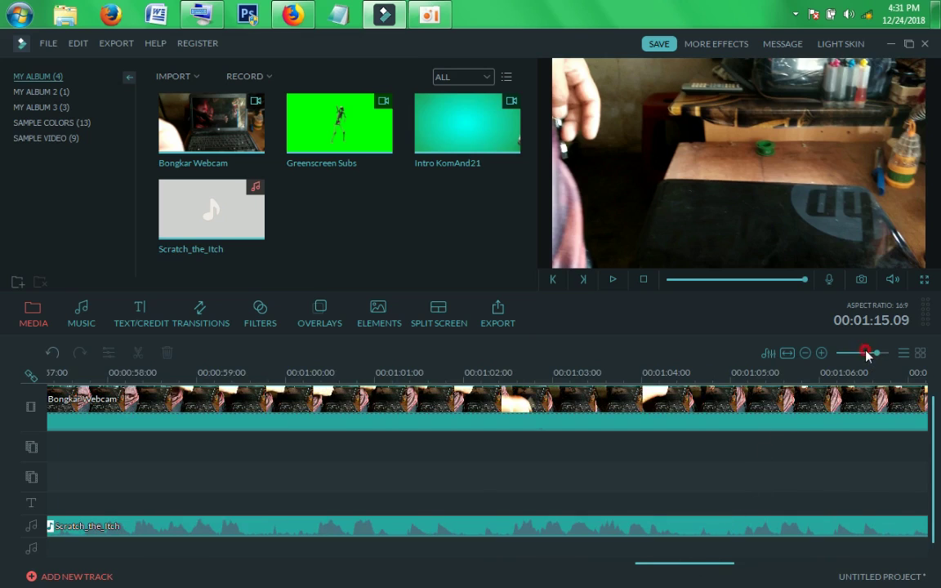
drag(864, 352, 868, 352)
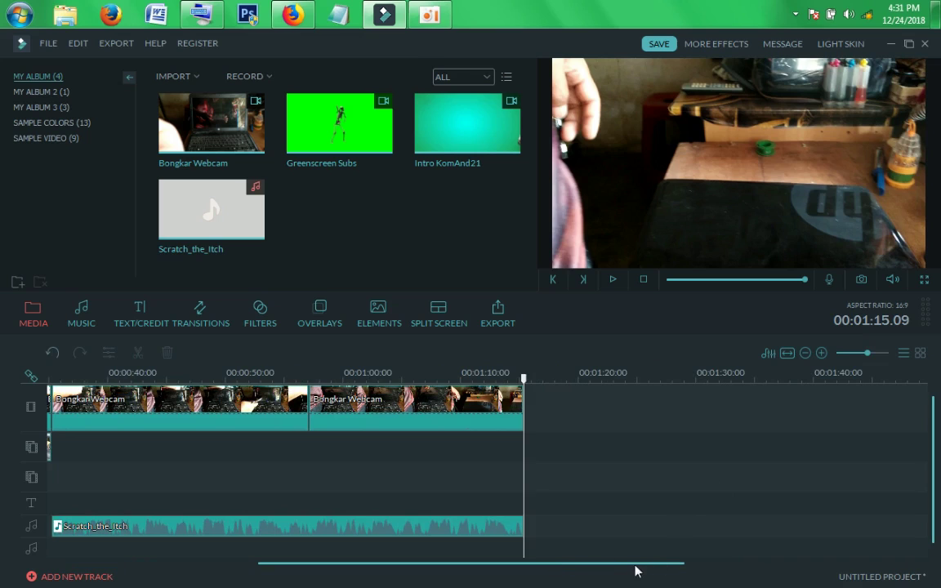
drag(621, 567, 404, 582)
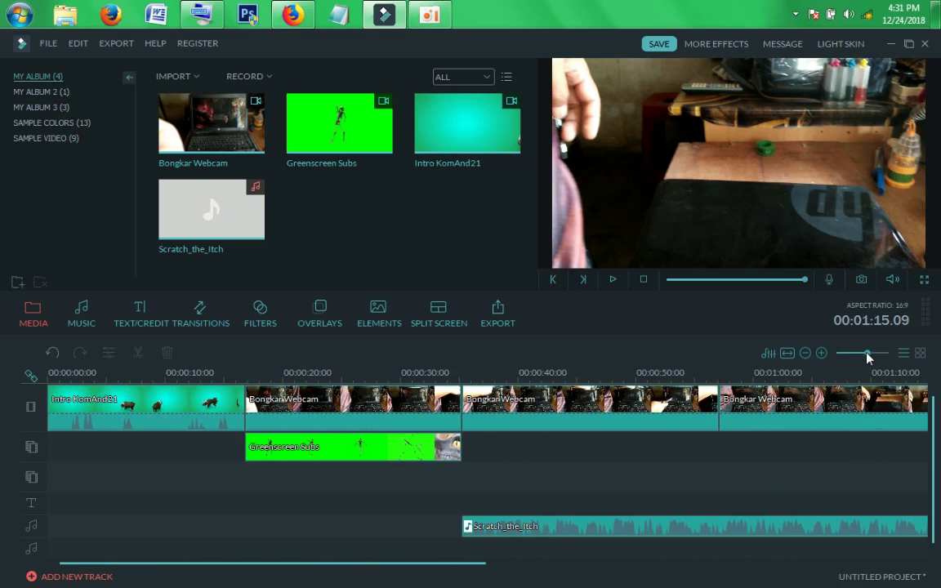
drag(867, 357, 863, 354)
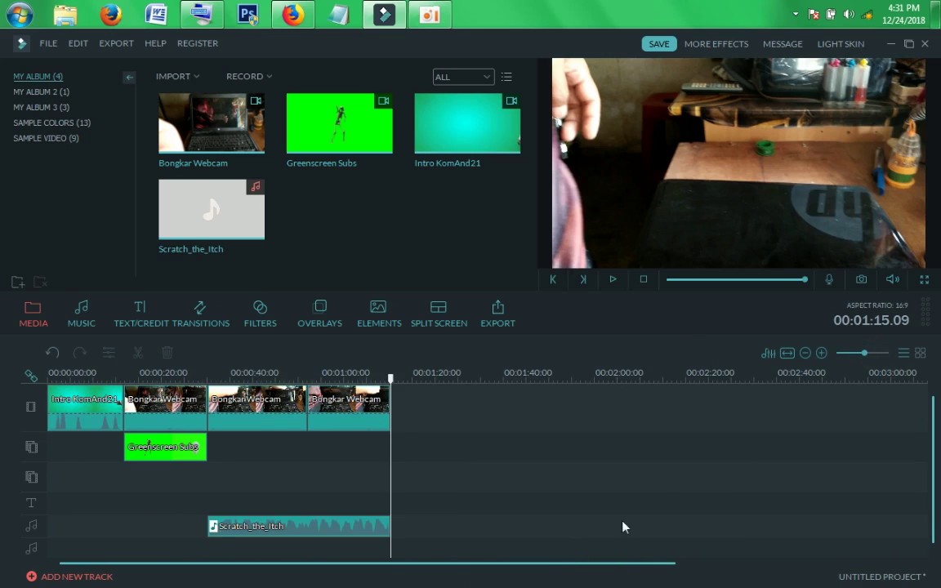
drag(865, 354, 868, 354)
drag(621, 564, 425, 565)
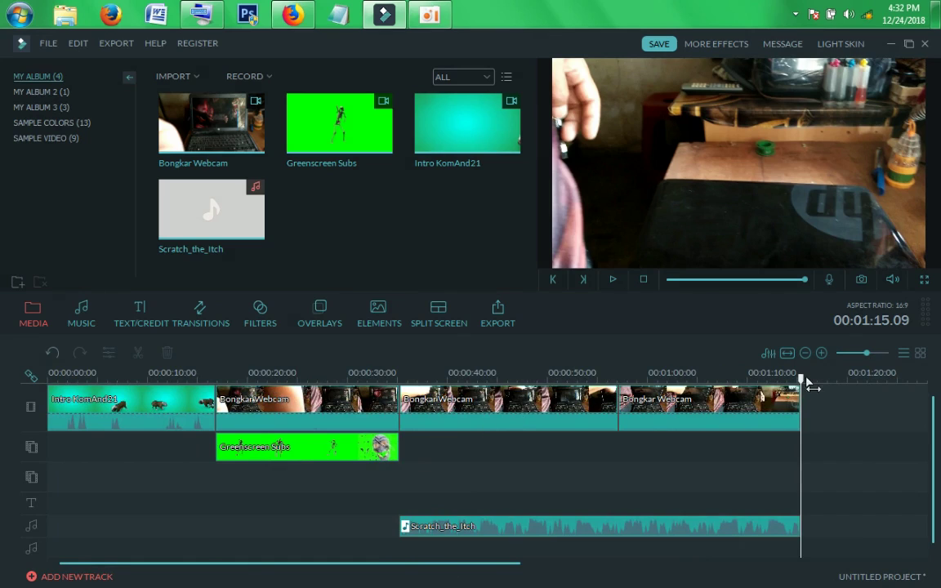
drag(805, 382, 220, 343)
Move the Greenscreen Subs overlay beneath the second Bongkar Webcam segment so that it starts at about 00:00:36.21
click(310, 447)
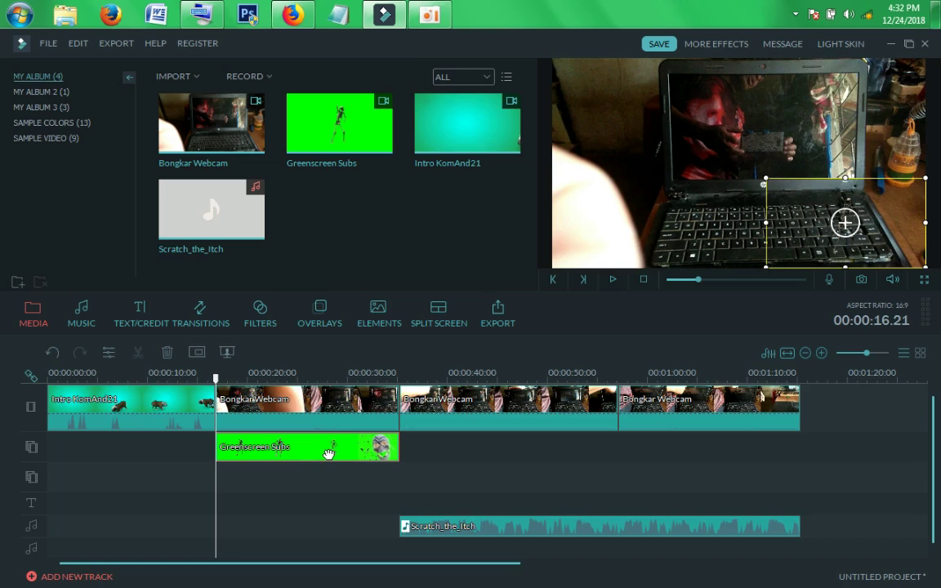
drag(357, 566, 418, 579)
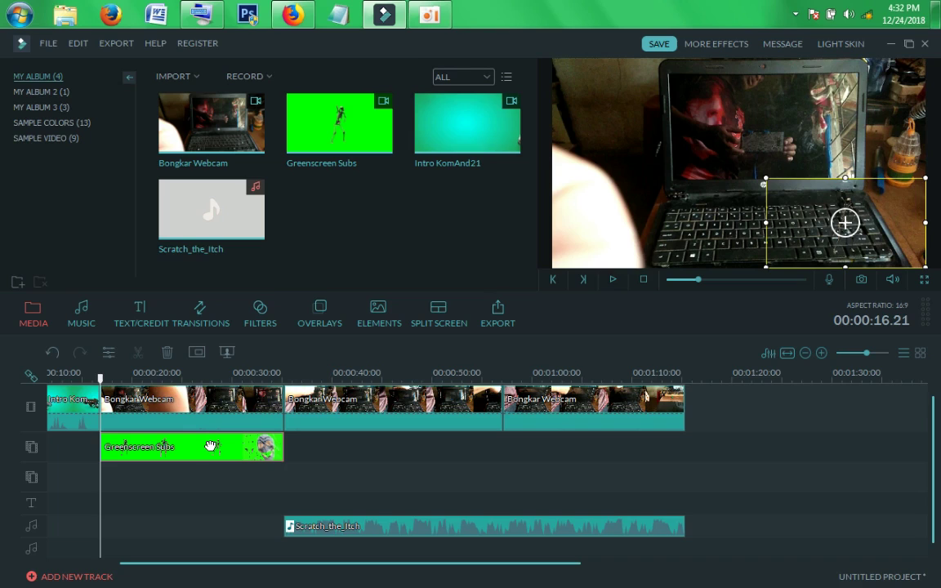
drag(202, 448, 401, 431)
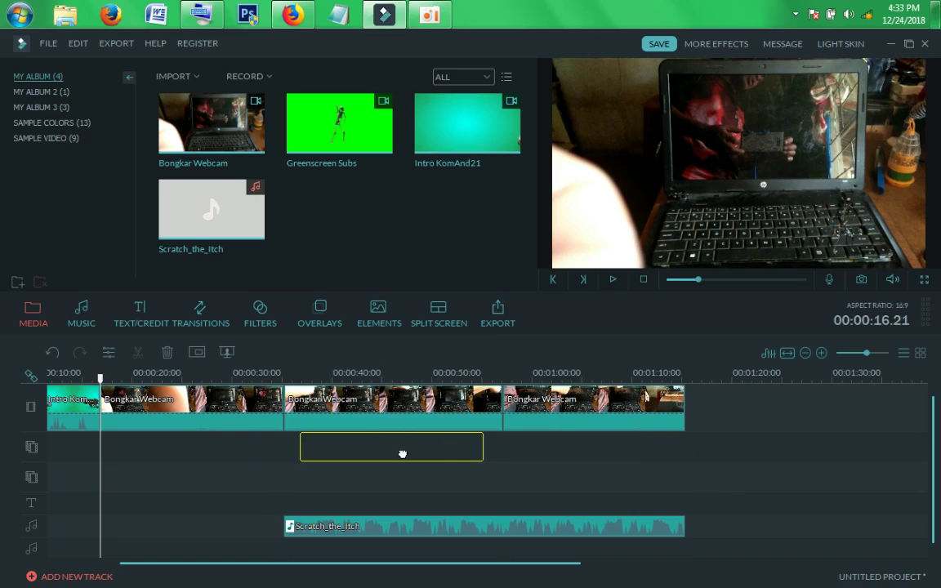
drag(402, 453, 402, 453)
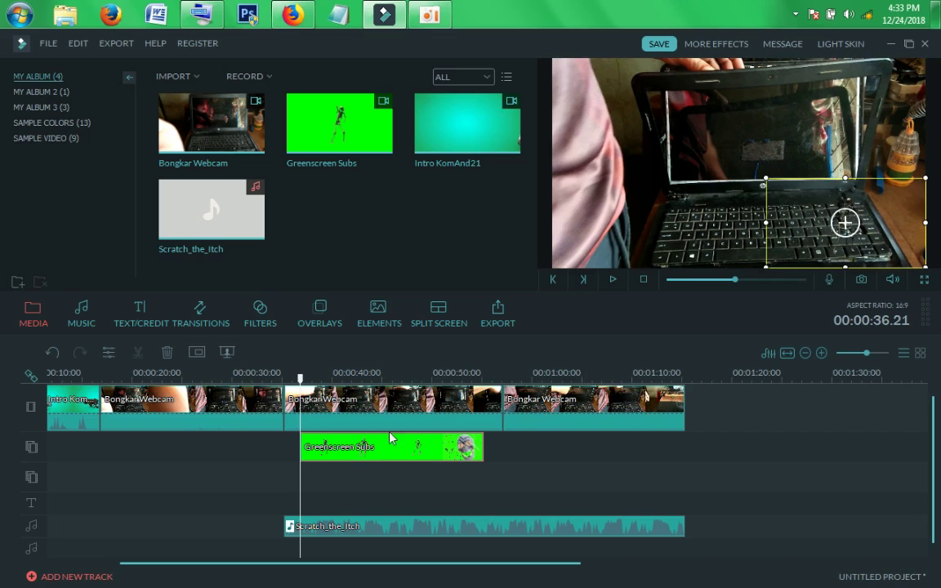
Preview the second Bongkar Webcam segment from near its start, together with the moved overlay and the music
drag(299, 374, 100, 397)
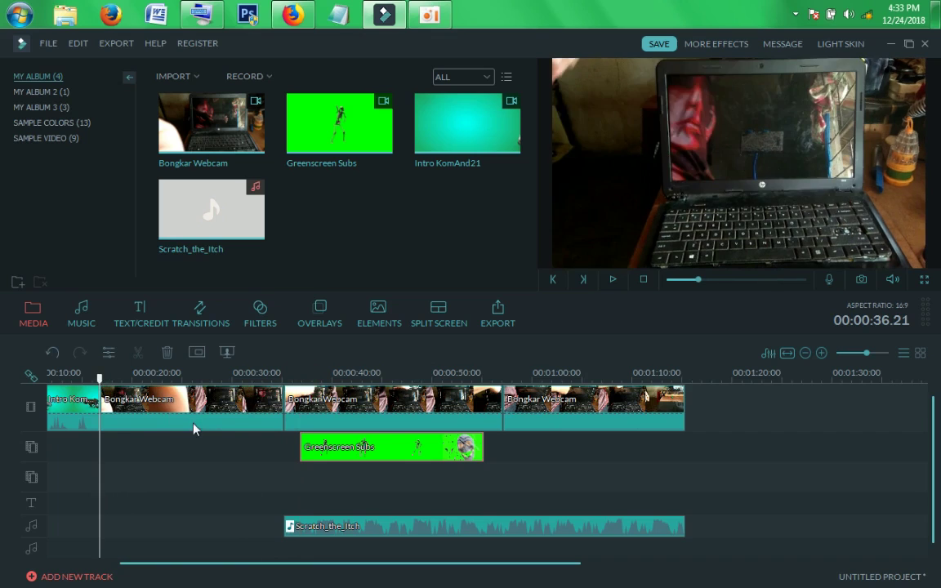
click(297, 379)
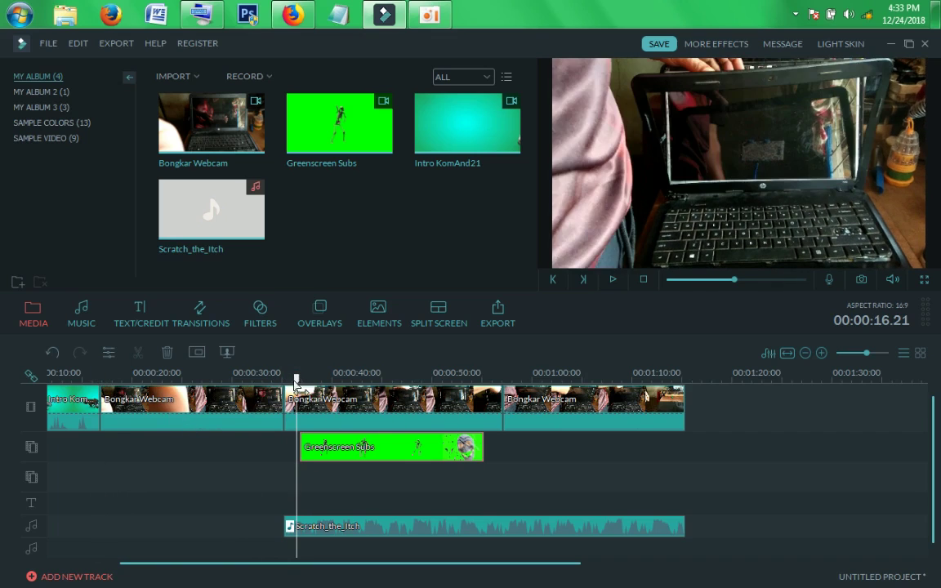
drag(296, 379, 288, 379)
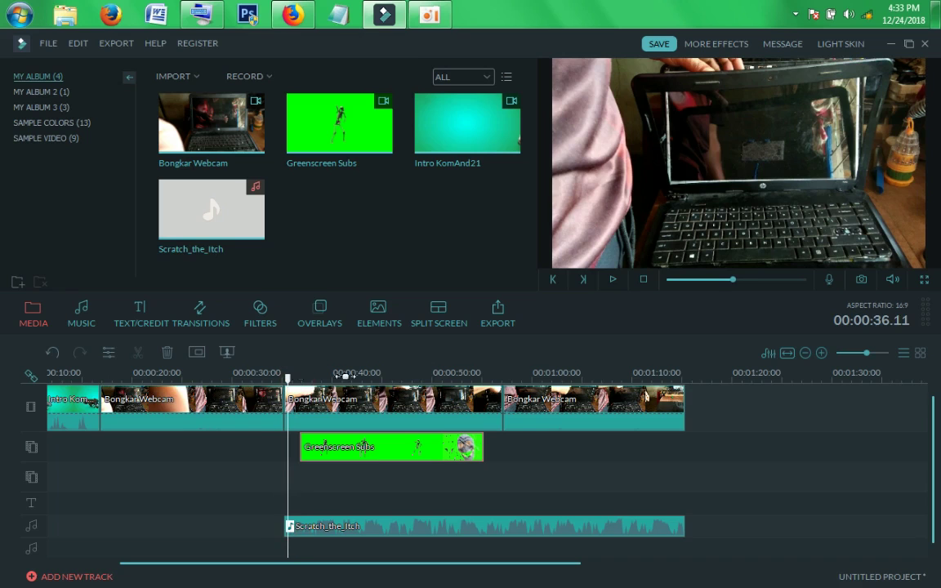
click(614, 279)
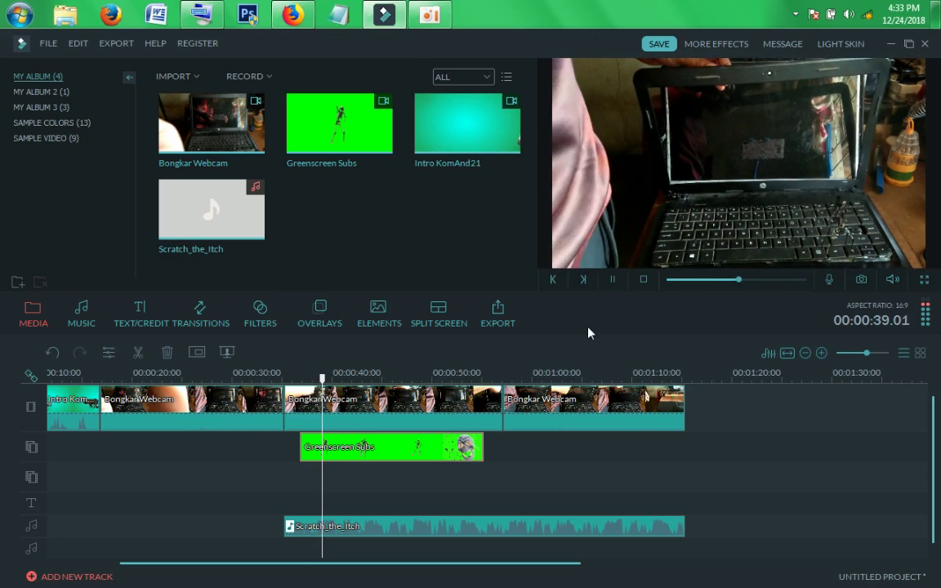
click(612, 279)
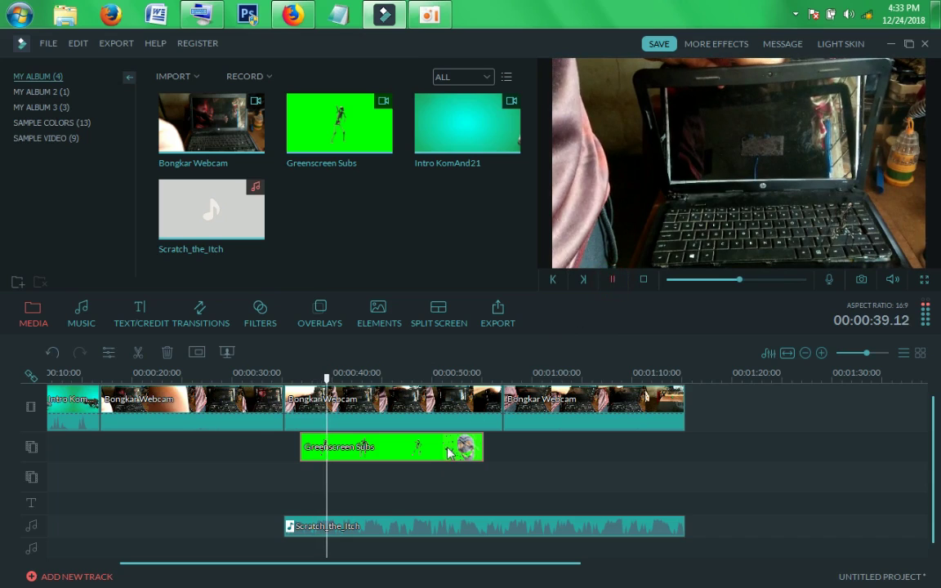
drag(372, 565, 294, 576)
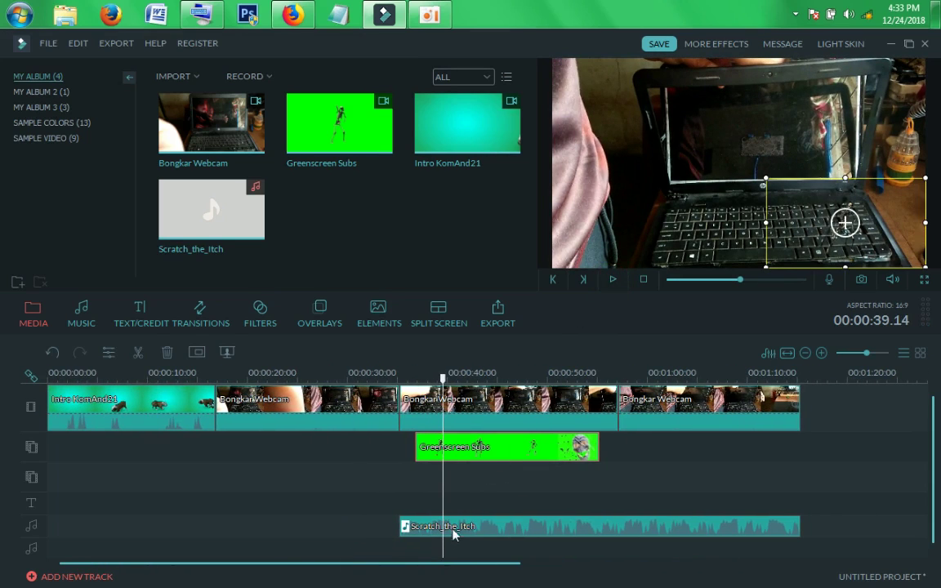
Move the Greenscreen Subs overlay directly after the end of the last Bongkar Webcam segment and preview the transition from 00:01:14.04
scroll(448, 569, down, 5)
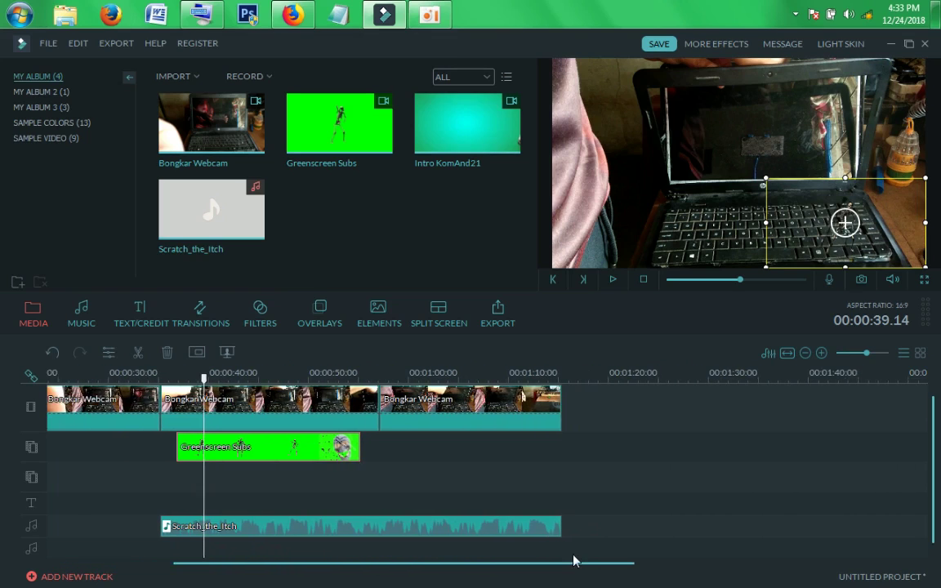
drag(284, 449, 671, 441)
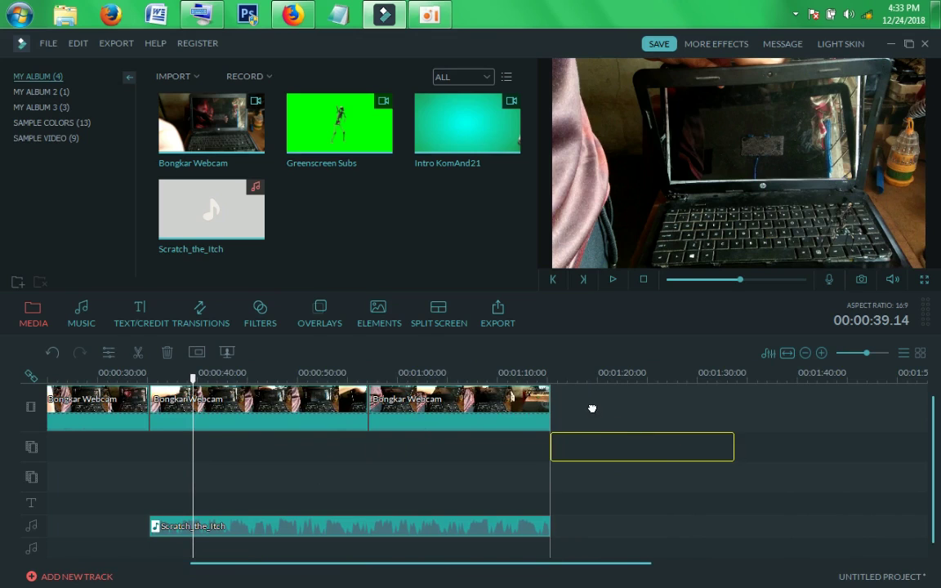
drag(592, 408, 538, 379)
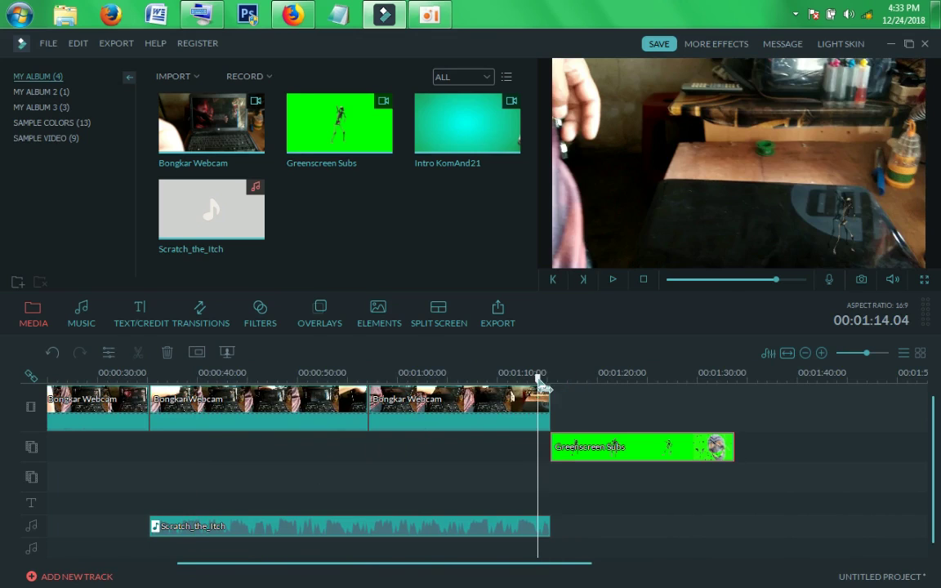
click(613, 280)
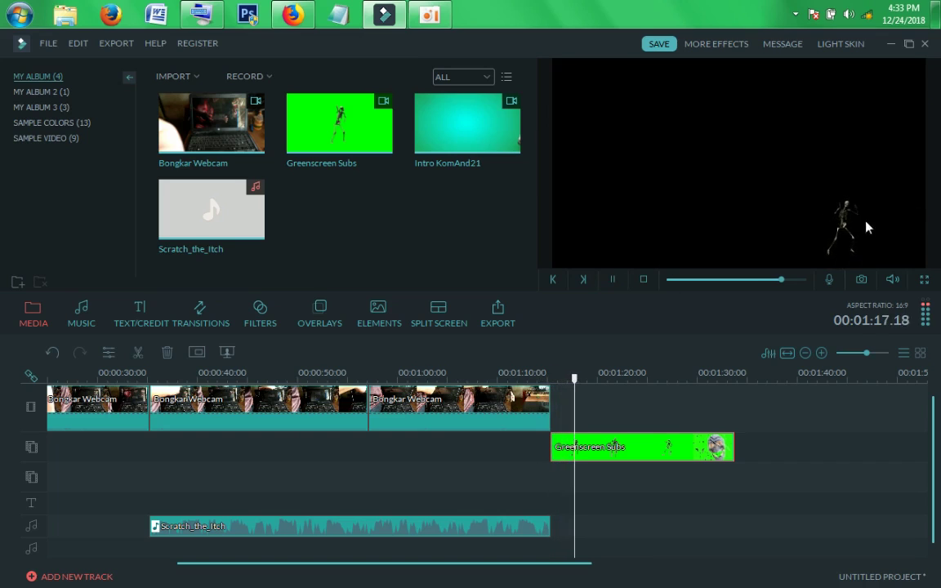
click(610, 279)
Return the playhead to the end of the Intro KomAnd21 clip, at 00:00:16.17
drag(585, 378, 43, 374)
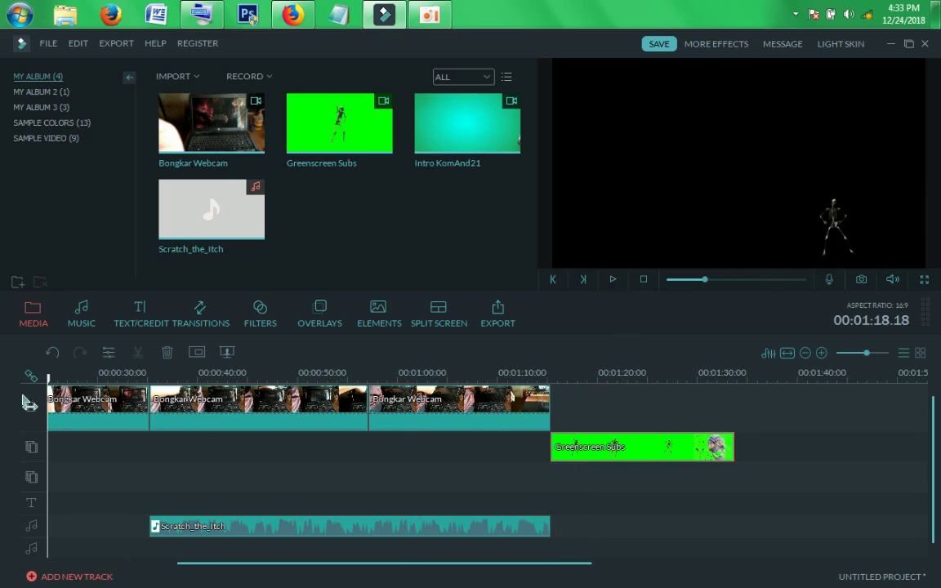
drag(381, 566, 252, 569)
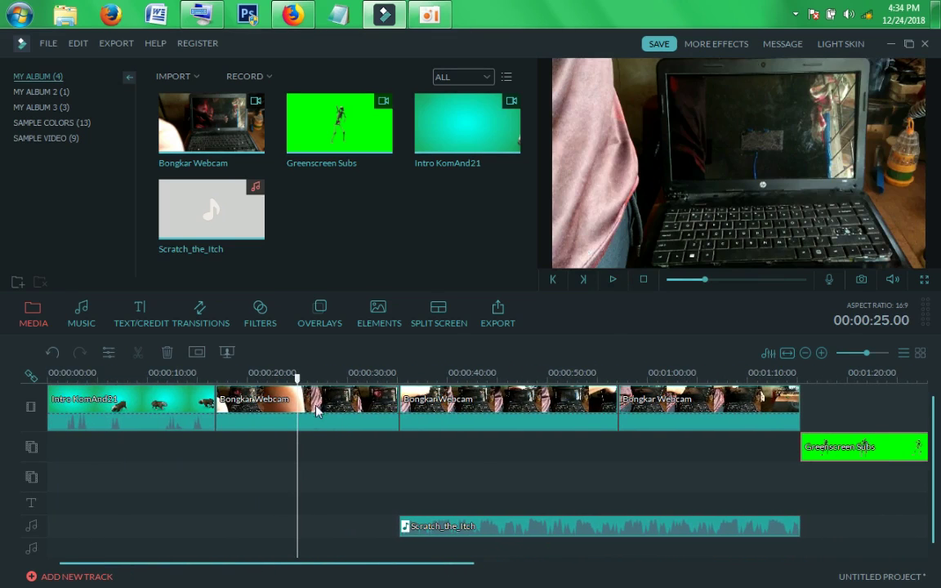
drag(297, 376, 219, 389)
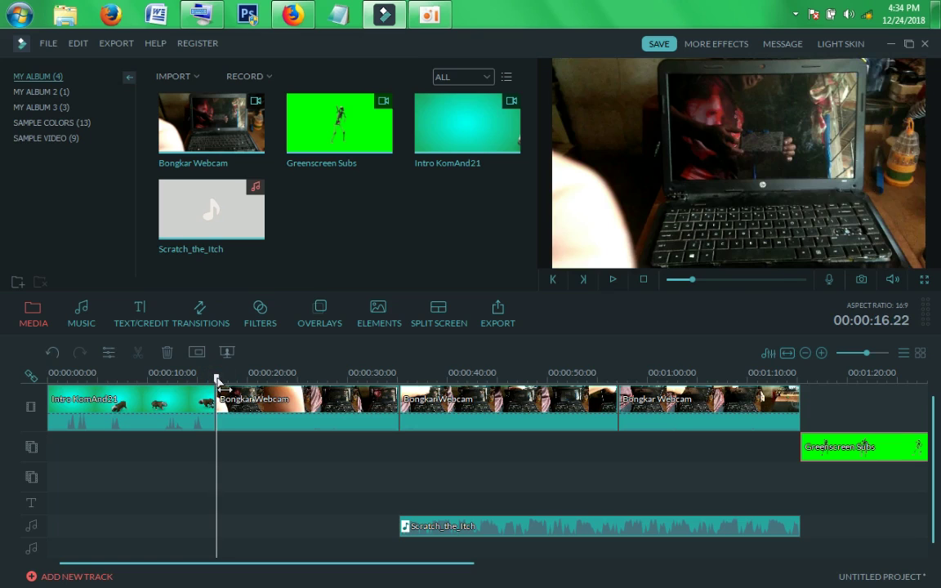
click(403, 455)
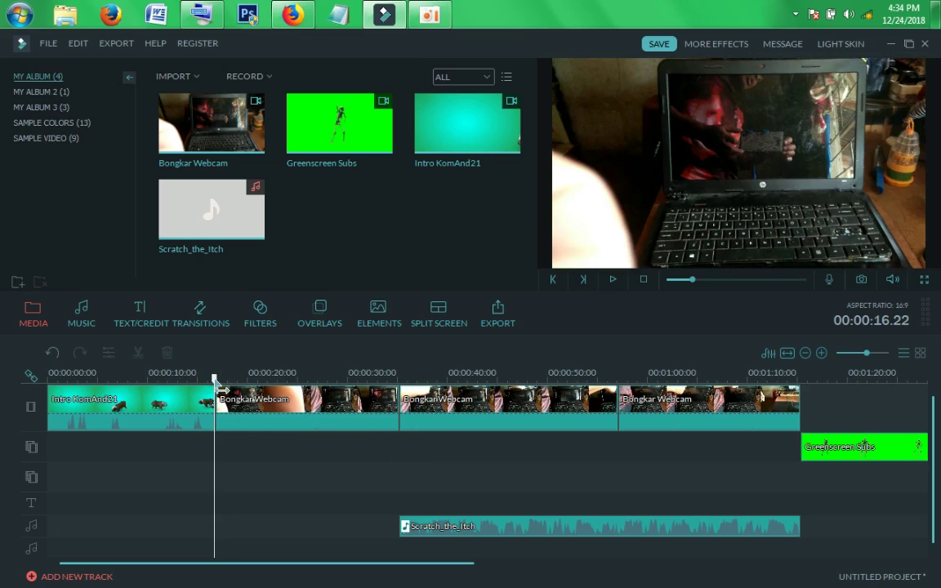
drag(220, 390, 218, 391)
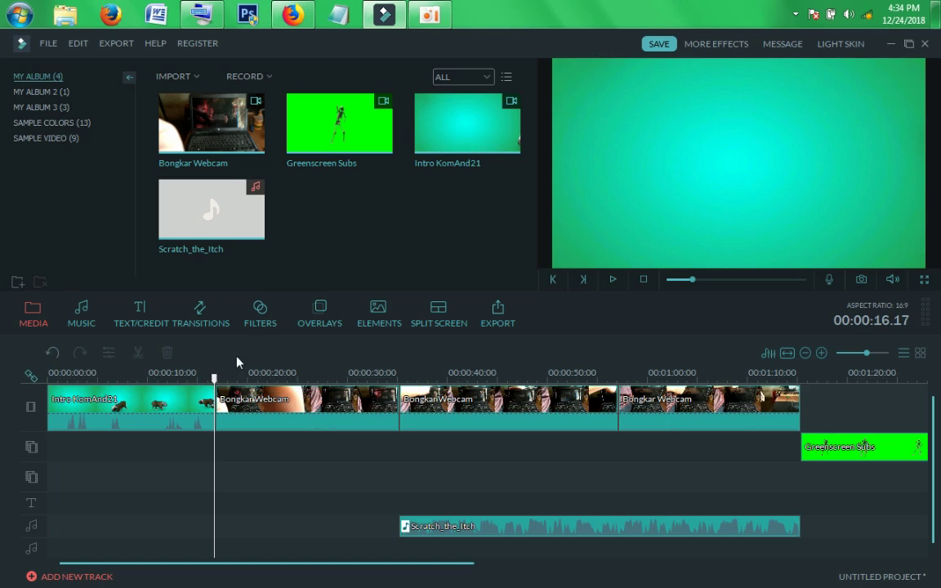
Look through the title, overlay, element, split-screen, filter and transition libraries
click(141, 321)
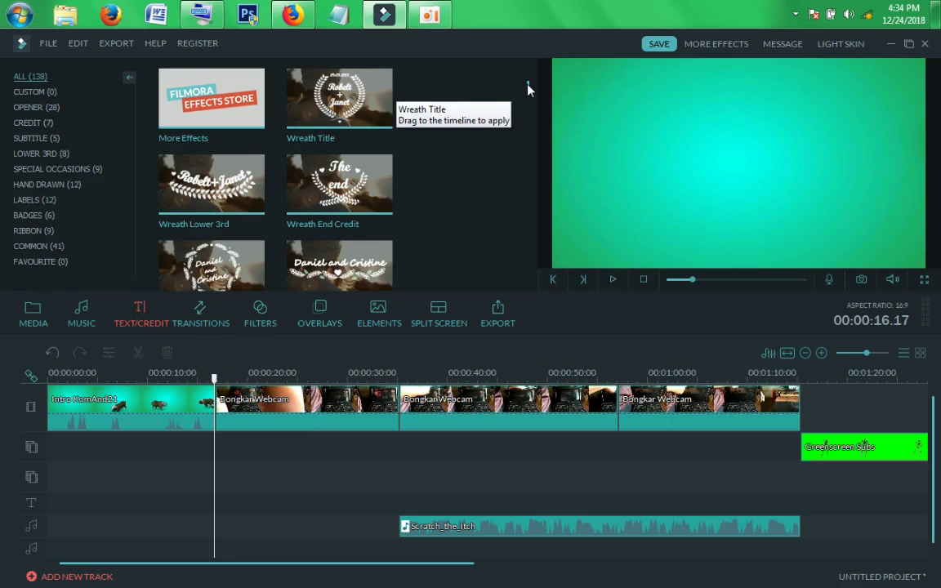
mouse_move(527, 90)
mouse_down()
mouse_move(539, 165)
mouse_move(526, 159)
mouse_up()
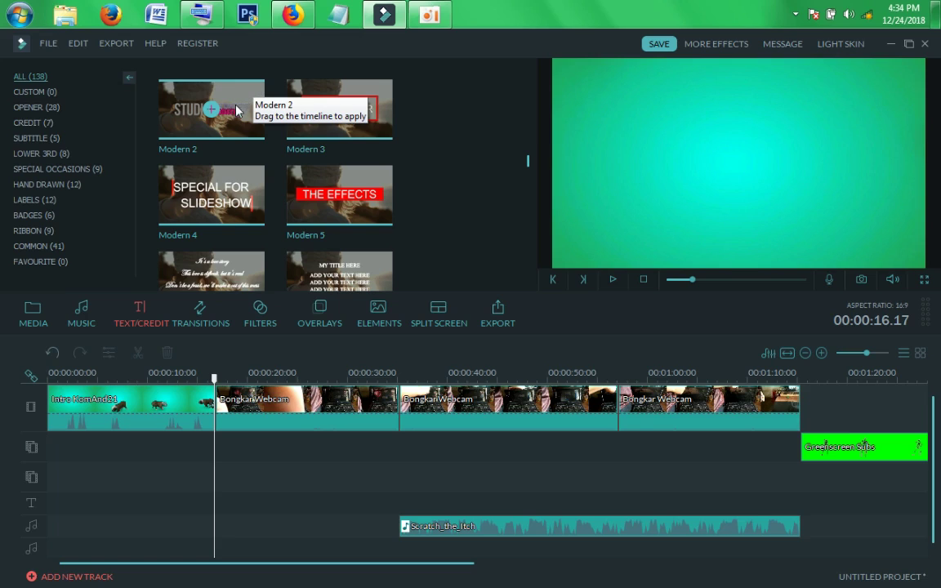
click(309, 320)
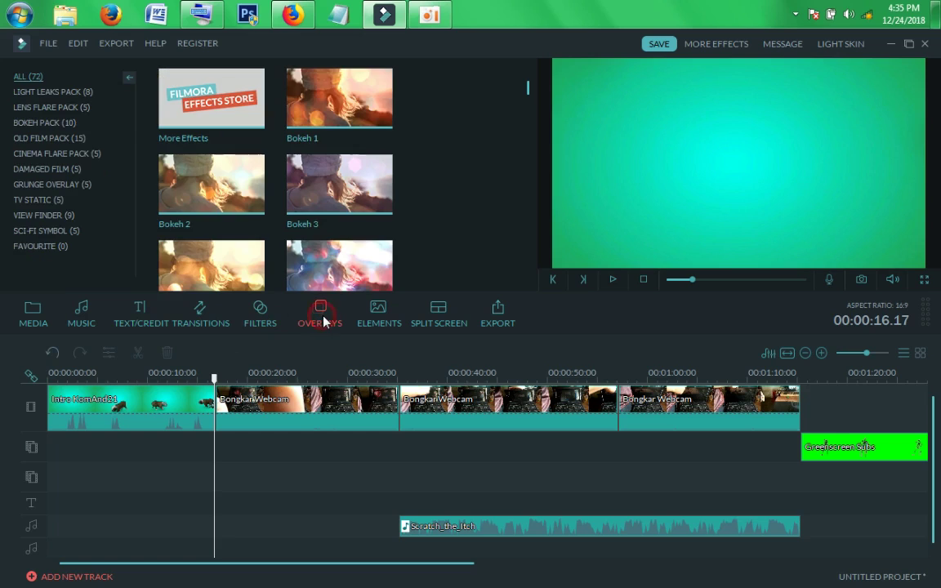
click(359, 319)
click(440, 314)
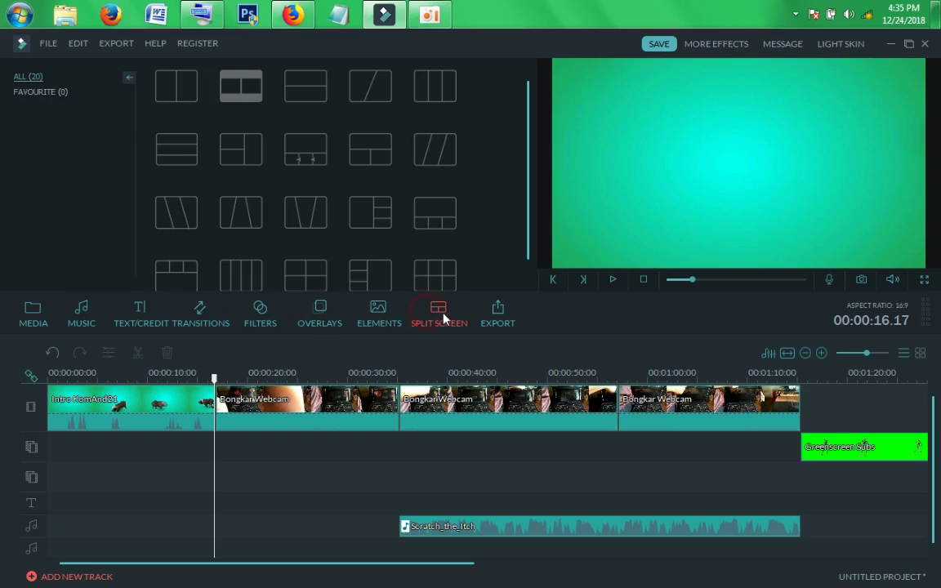
click(274, 325)
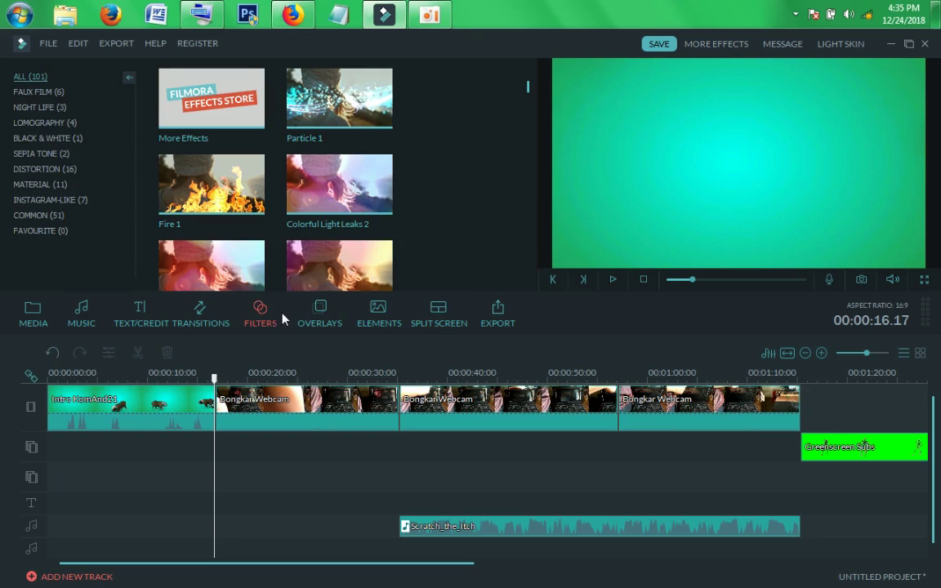
click(203, 320)
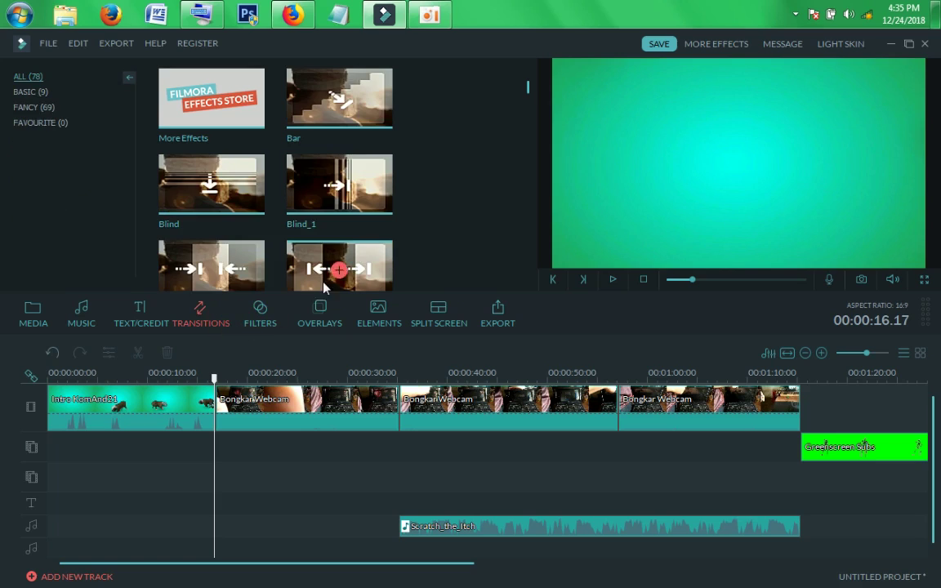
Connect the computer to the network and download the Drift - Pages Turn track from the built-in music library
click(75, 321)
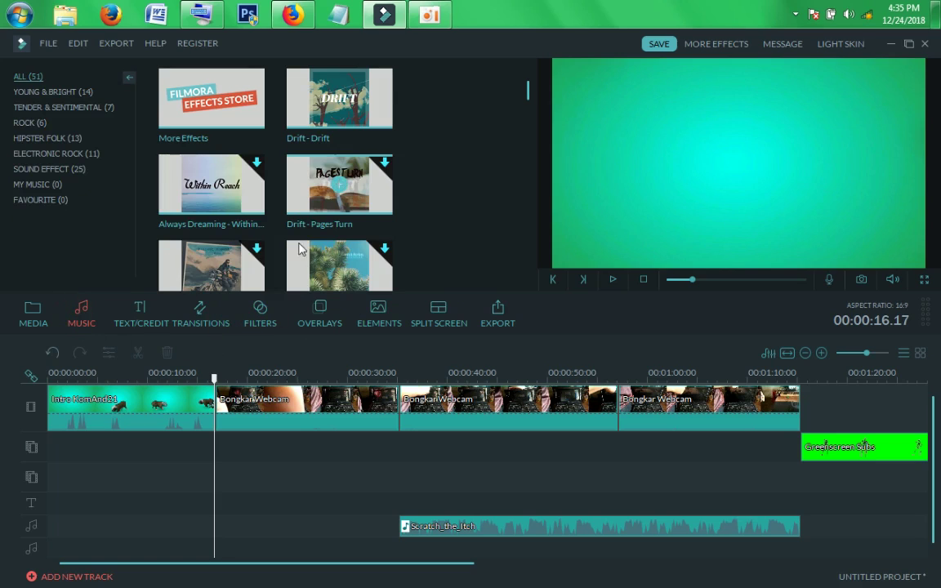
drag(527, 96, 529, 101)
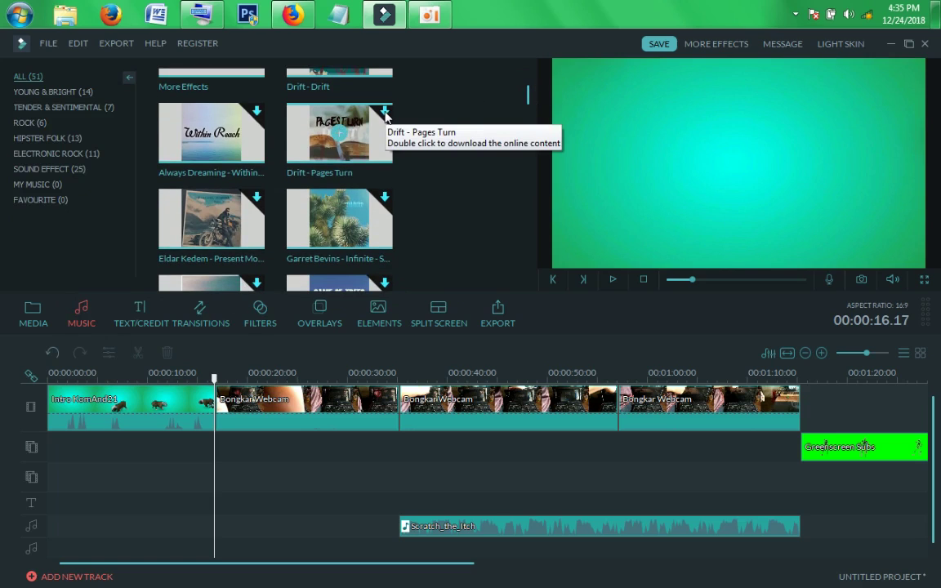
click(867, 14)
click(825, 176)
click(892, 199)
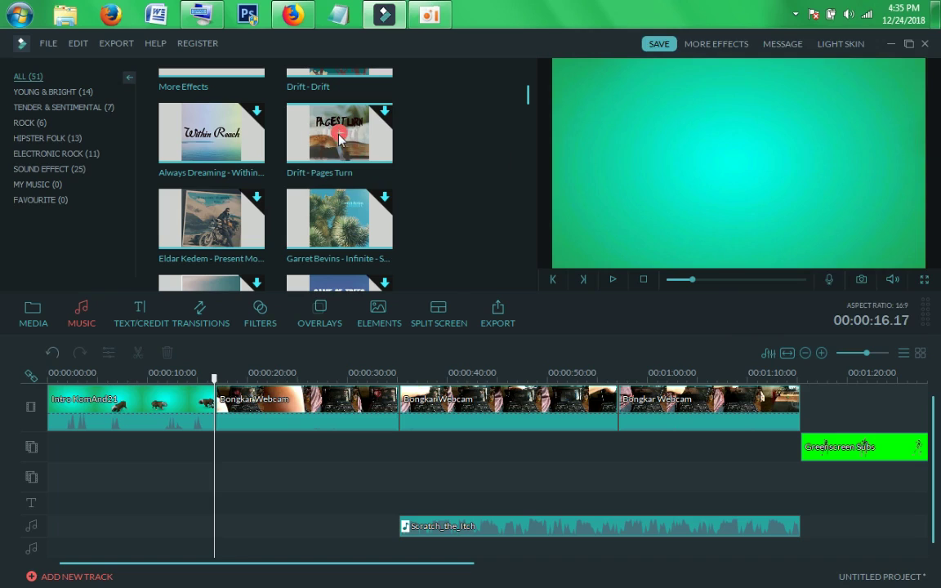
mouse_move(341, 139)
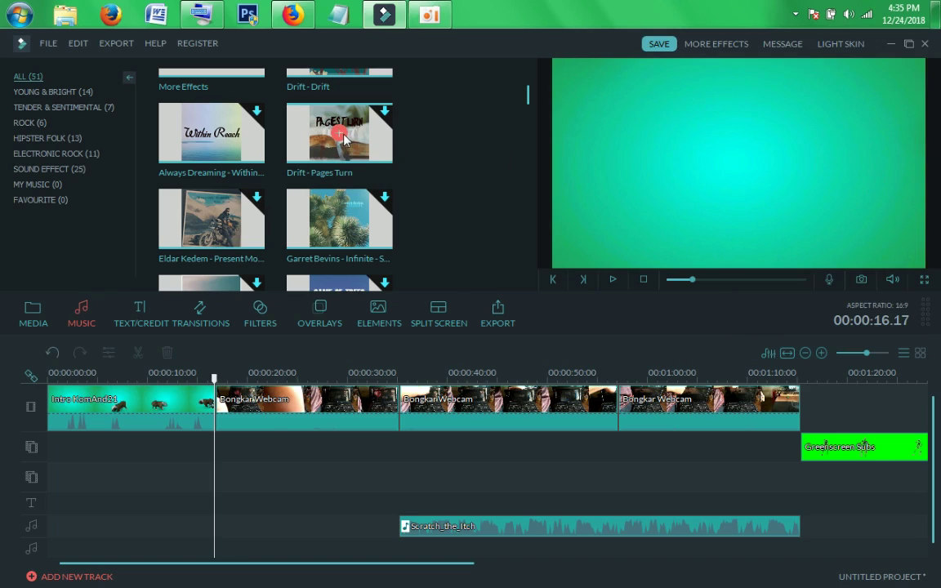
click(384, 115)
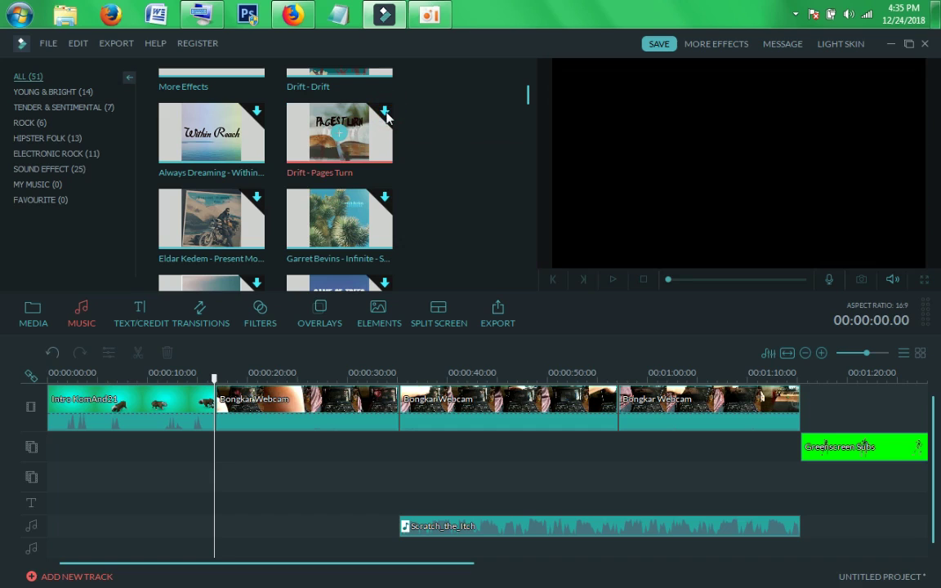
Add the Drift - Pages Turn track at the playhead and undo the addition
click(341, 136)
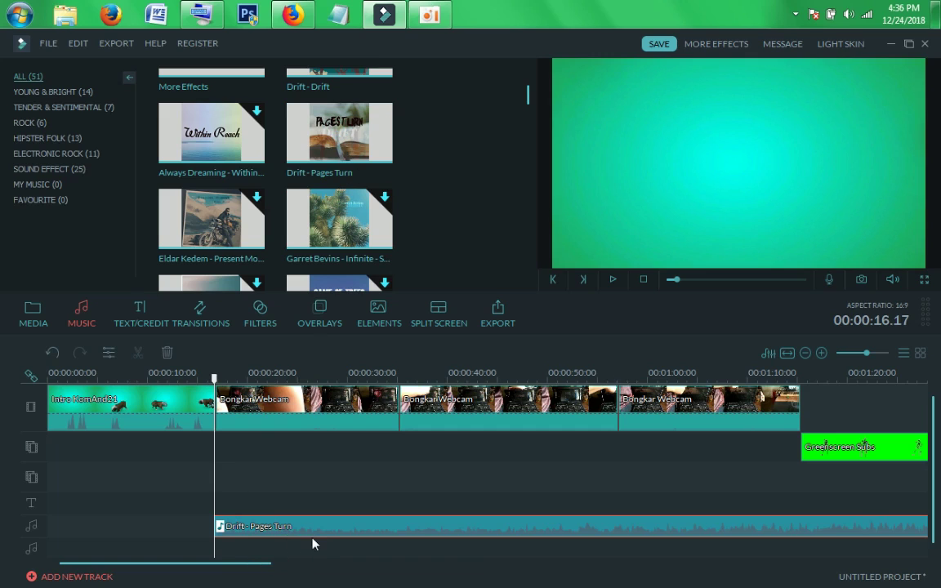
key(ctrl+z)
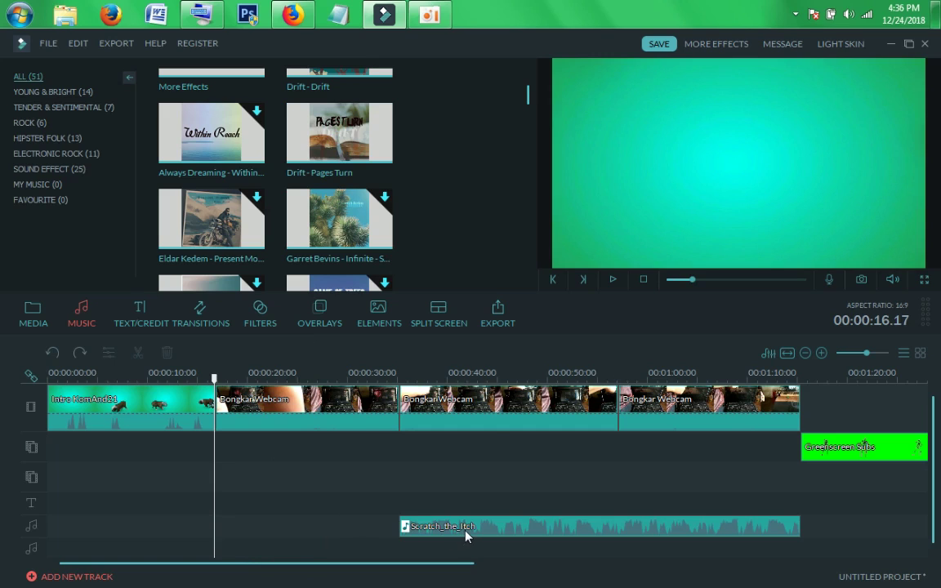
Add the Modern 2 title to the text track at the start of the first Bongkar Webcam segment, at 00:00:16.21
click(144, 324)
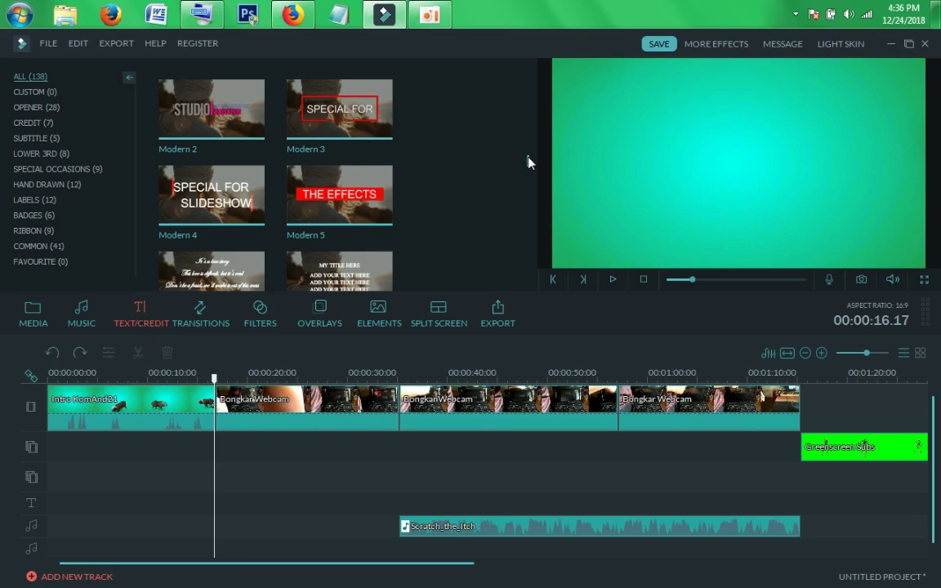
mouse_move(527, 160)
mouse_down()
mouse_move(527, 169)
mouse_move(530, 161)
mouse_up()
mouse_move(215, 185)
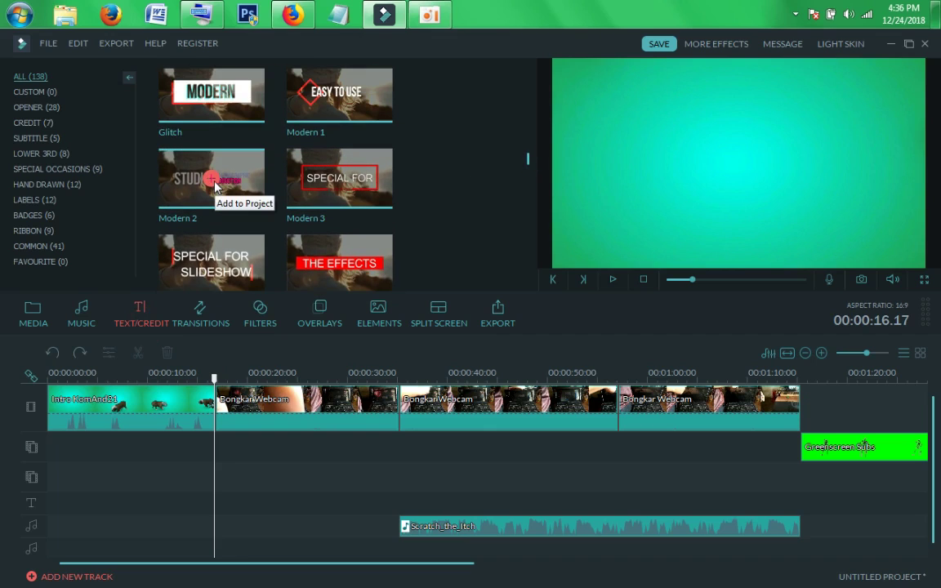
click(247, 173)
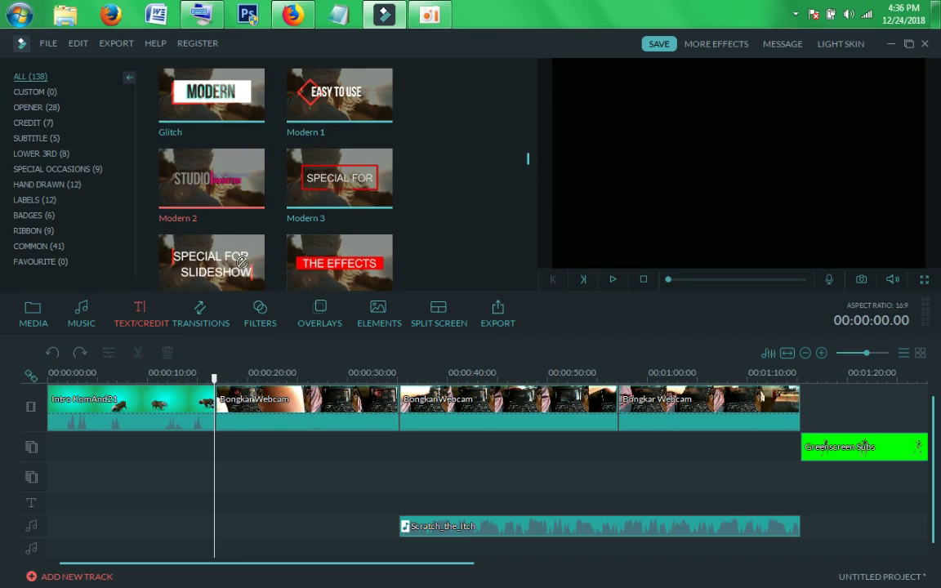
drag(246, 363, 220, 511)
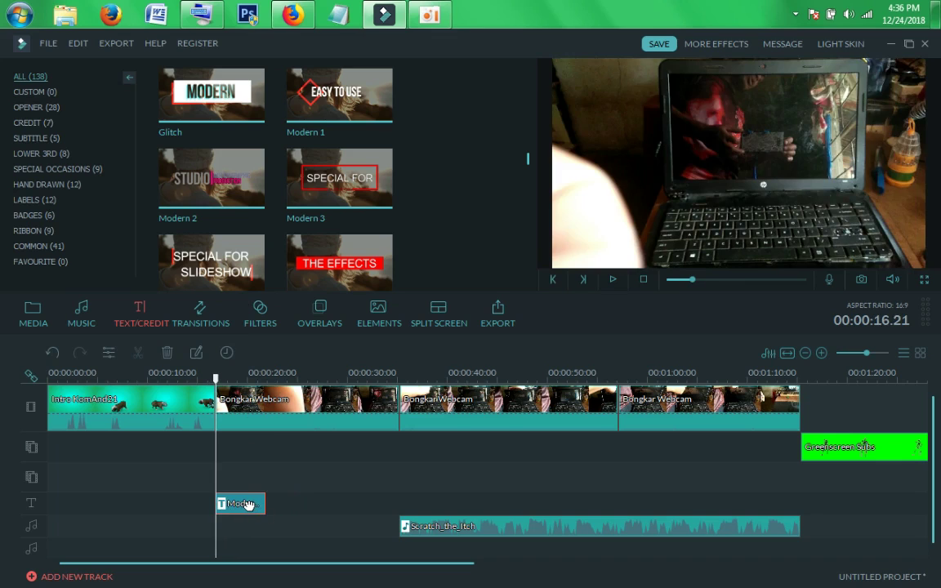
Open the Modern 2 title for editing and replace its purple "MOTION GRAPHIC" text with "CARA"
click(248, 504)
double_click(248, 504)
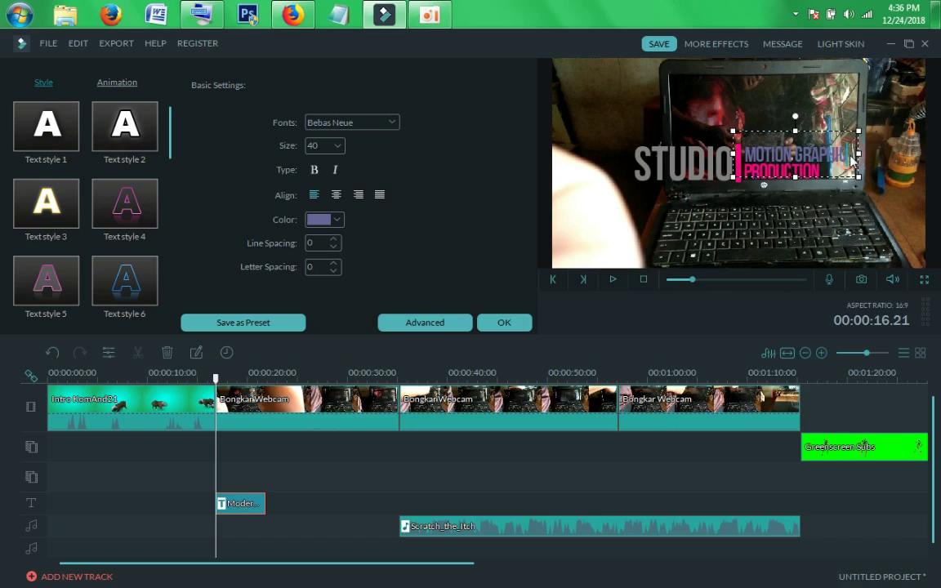
key(BackSpace)
key(BackSpace)
key(BackSpace)
key(BackSpace)
key(BackSpace)
key(BackSpace)
key(BackSpace)
key(BackSpace)
key(BackSpace)
key(BackSpace)
key(BackSpace)
key(BackSpace)
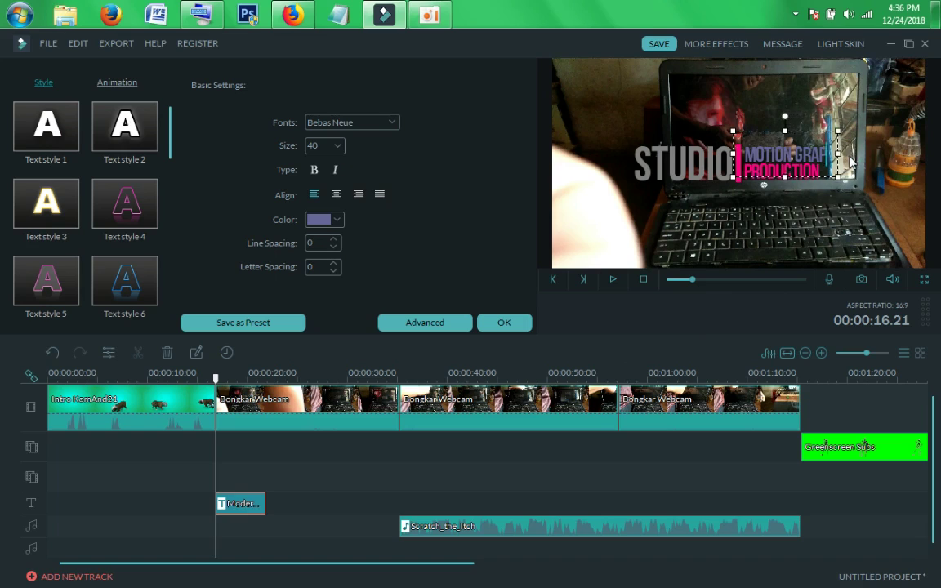
key(BackSpace)
key(BackSpace)
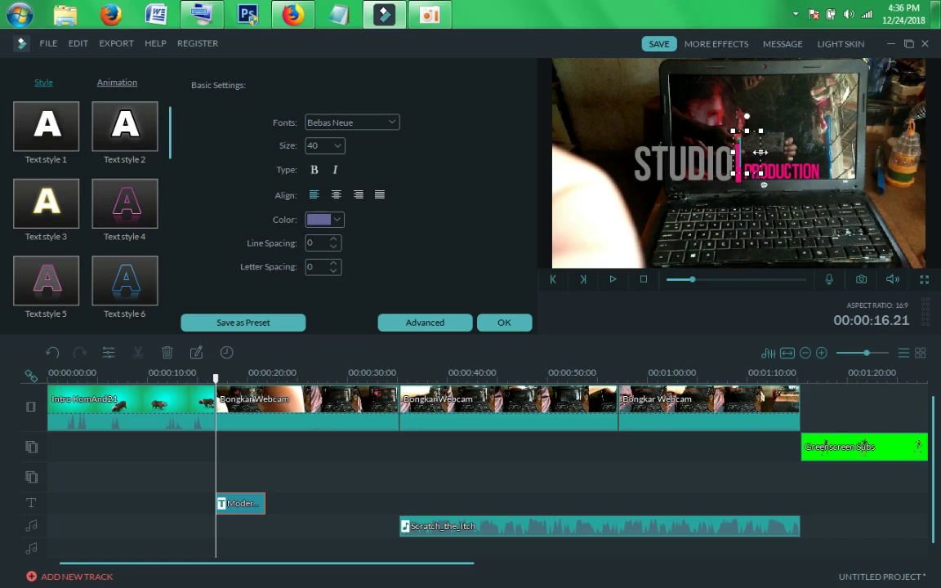
text(C)
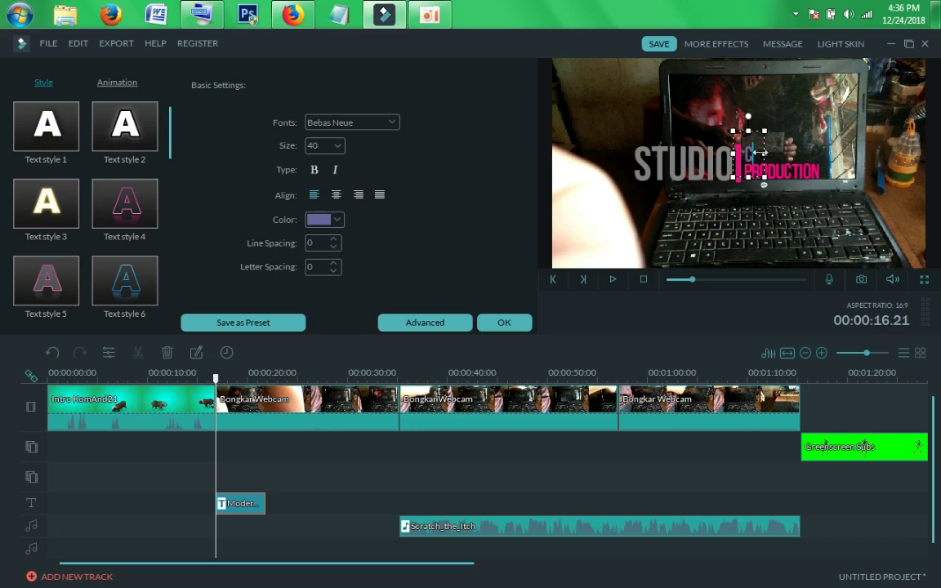
text(H)
text(RA)
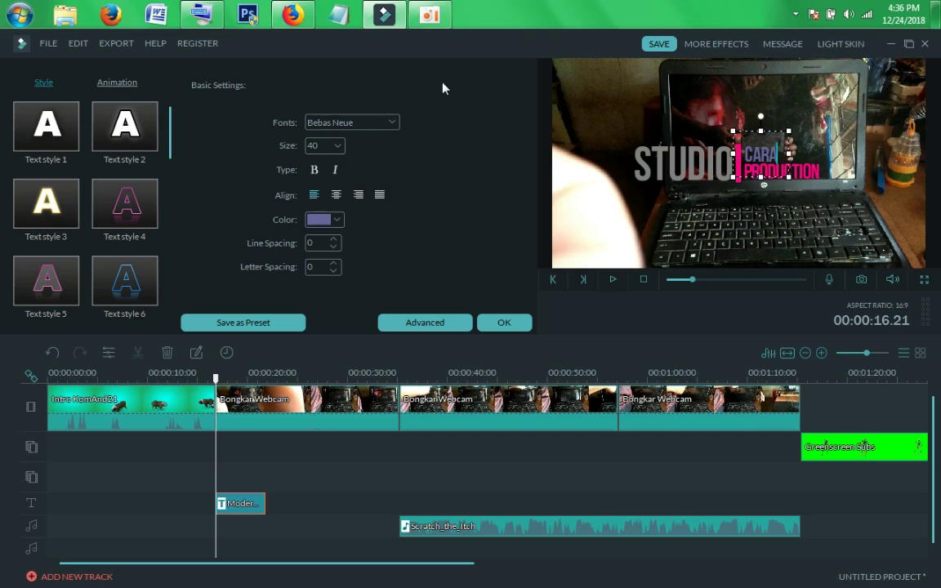
Extend the title's purple "CARA" line so it reads "CARA BUKA WEBCAM LAPTOP", using the on-screen keyboard for the spaces
click(205, 8)
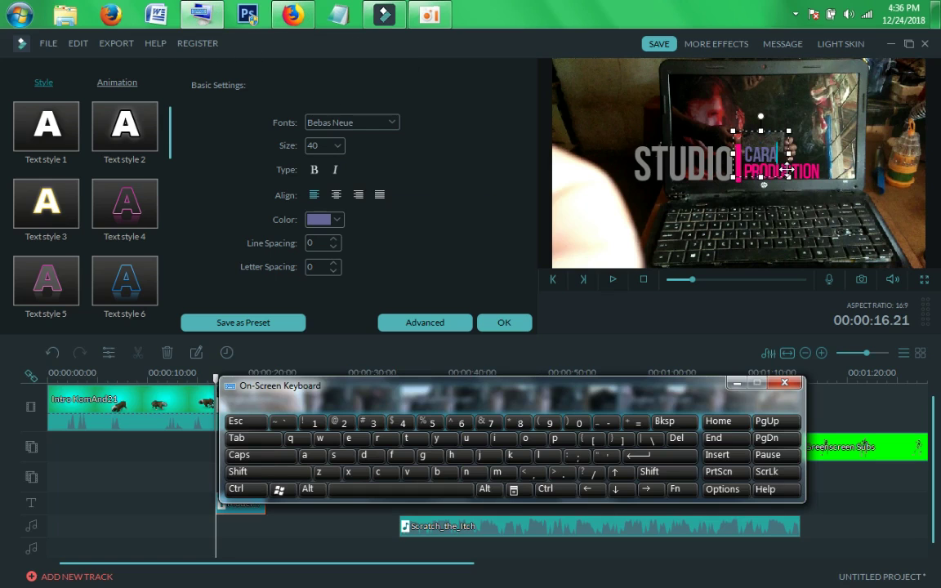
click(782, 166)
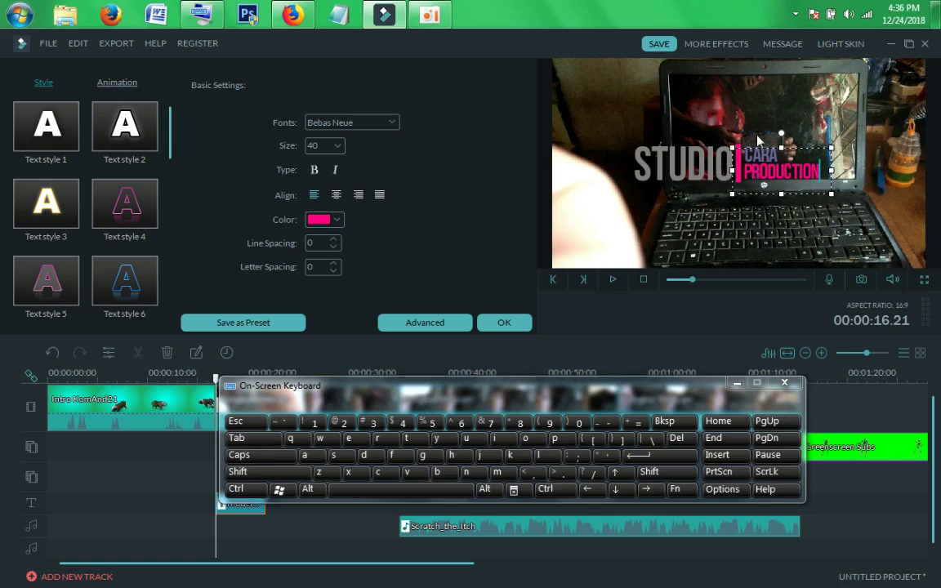
click(752, 151)
click(399, 488)
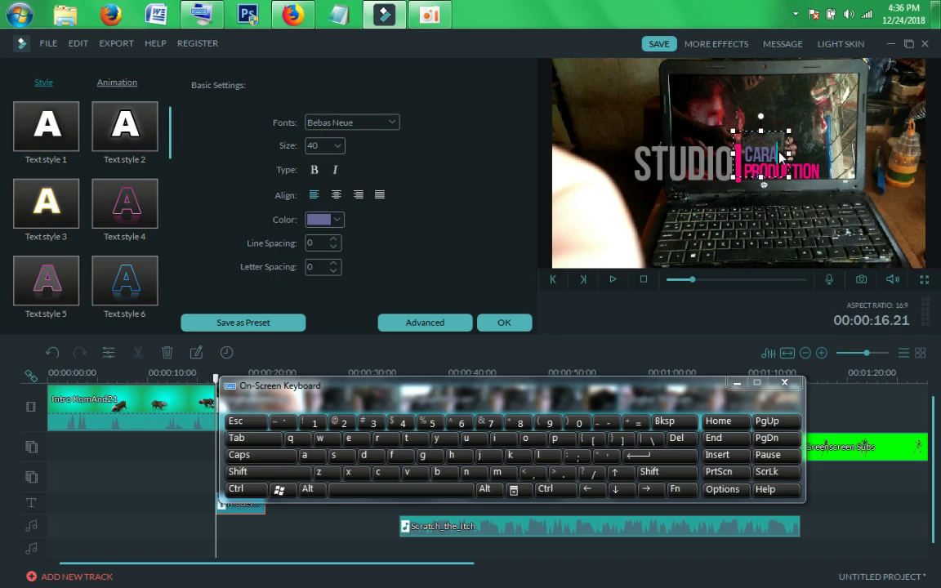
click(451, 494)
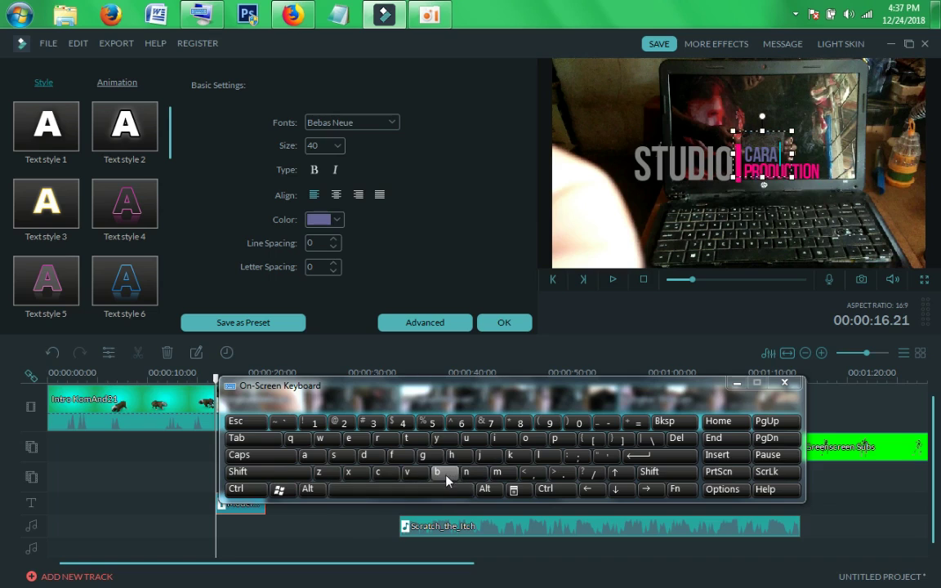
text(Buka)
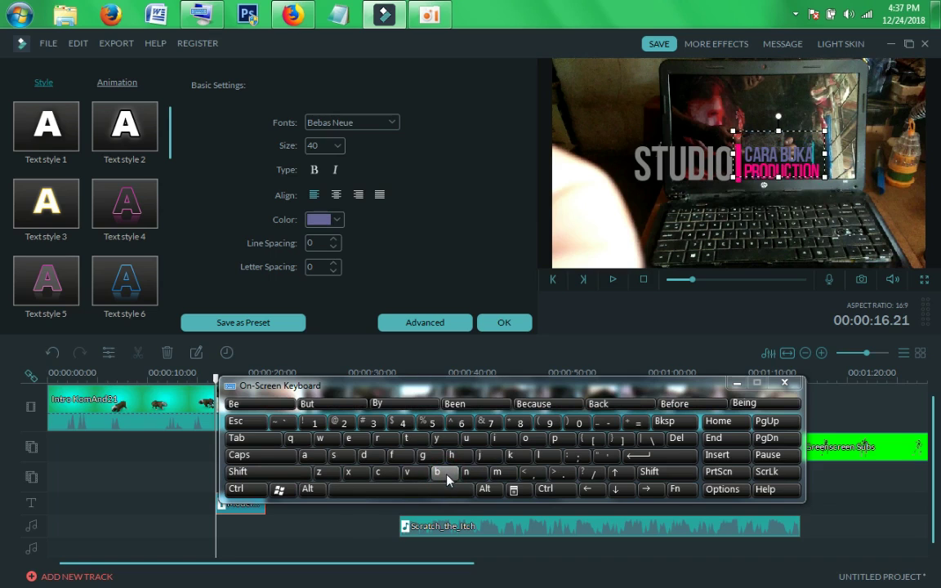
click(435, 489)
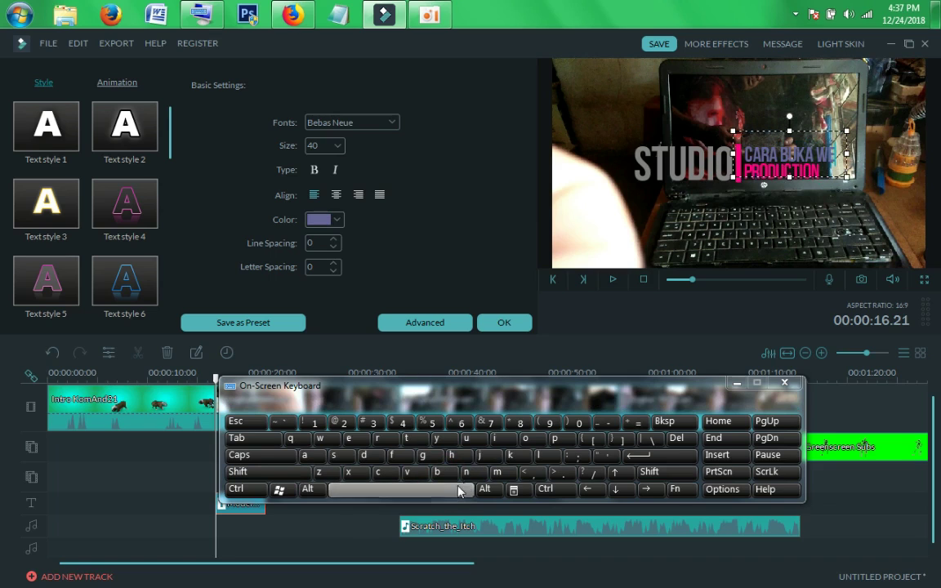
click(451, 479)
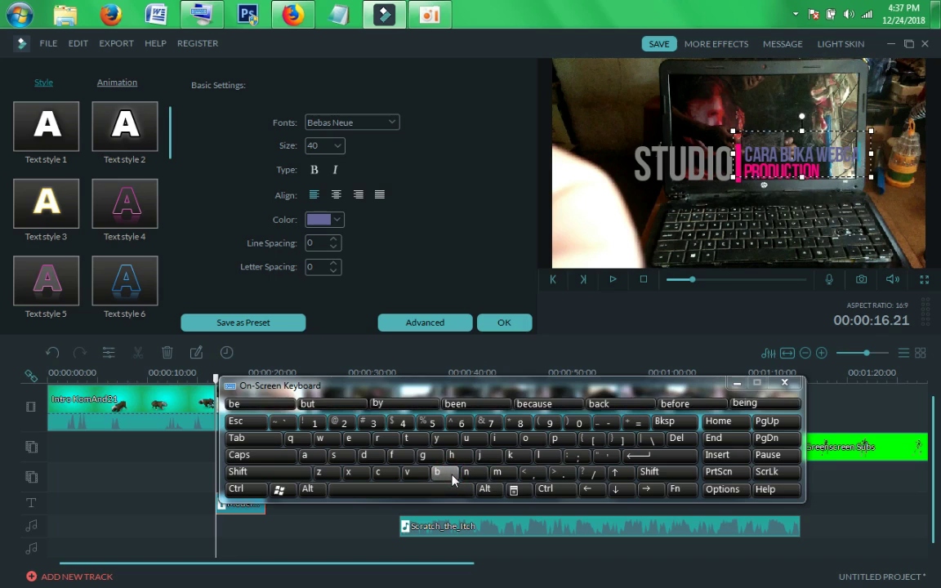
click(425, 489)
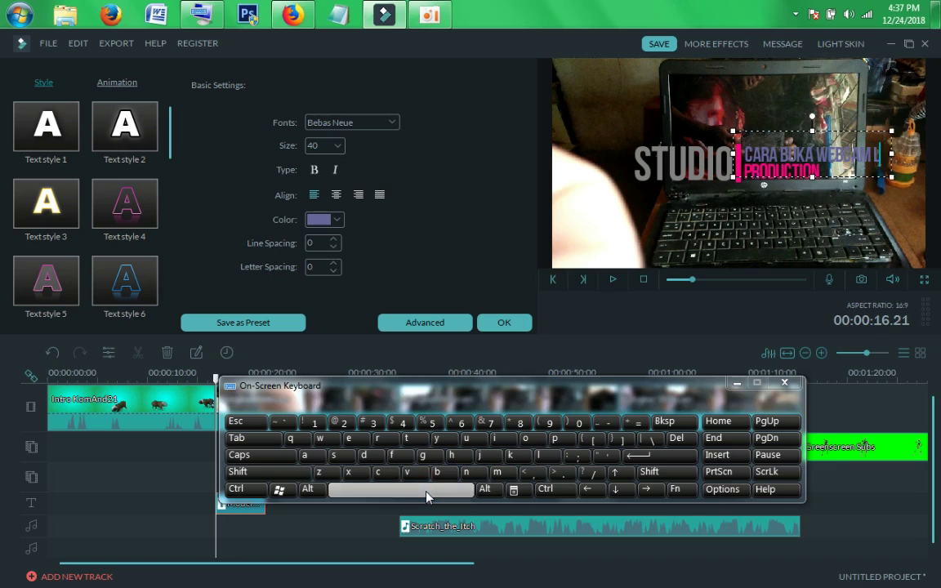
text(aptop)
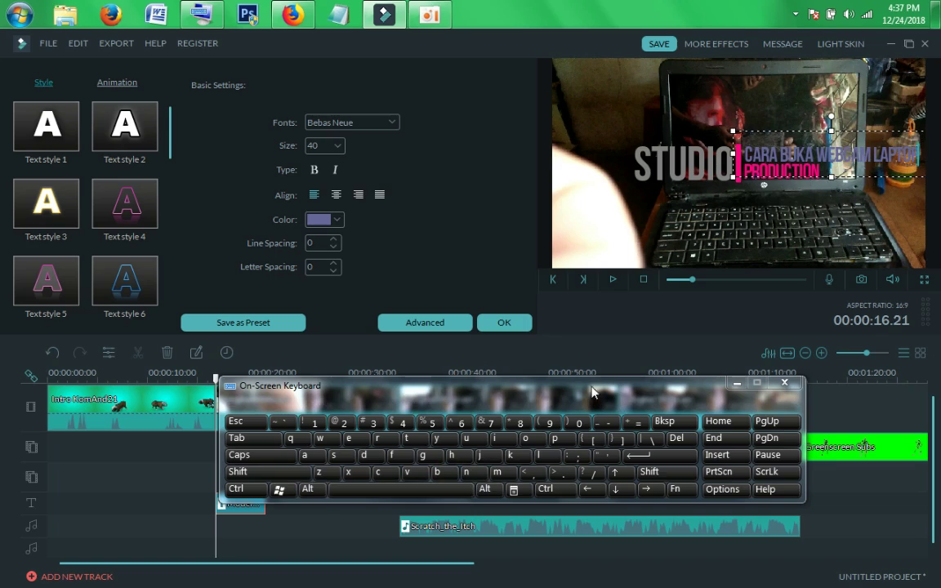
Replace the title's large grey "STUDIO" text with "KOMPUTER ANDROID"
click(733, 163)
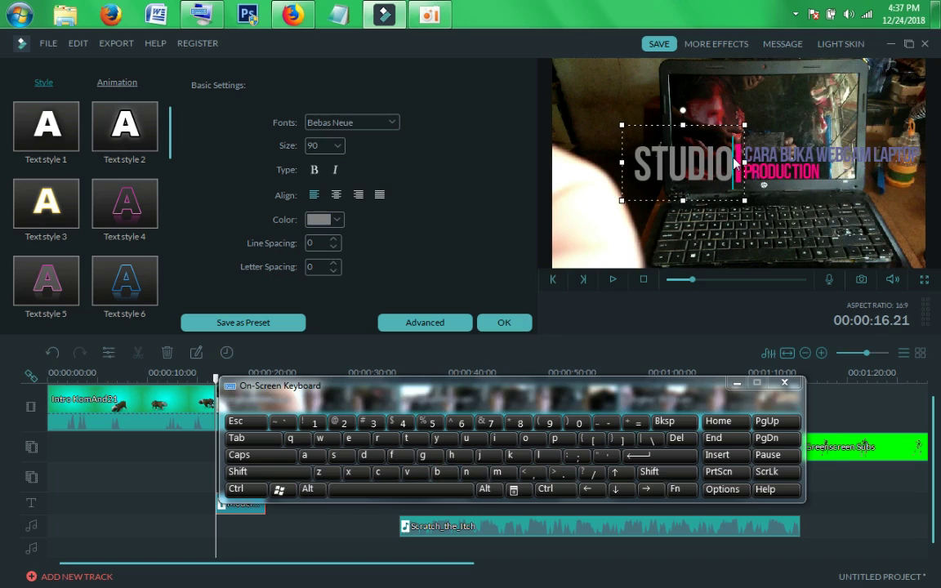
key(BackSpace)
key(BackSpace)
key(BackSpace)
key(BackSpace)
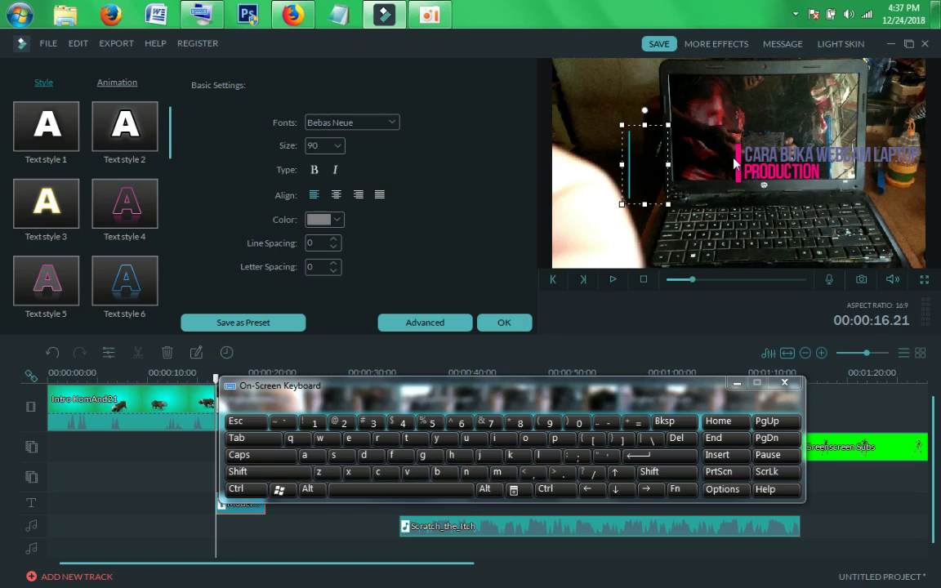
text(KOMPUTER)
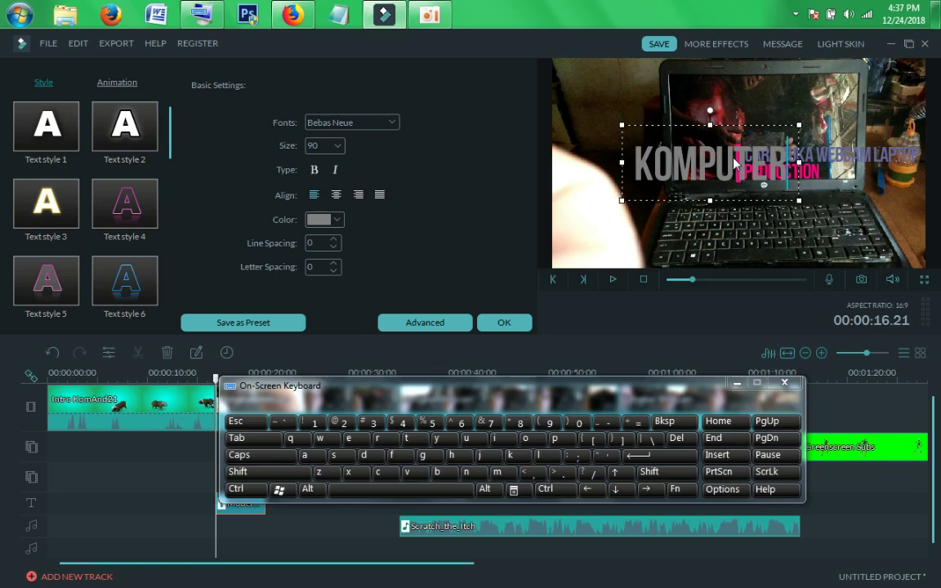
click(441, 488)
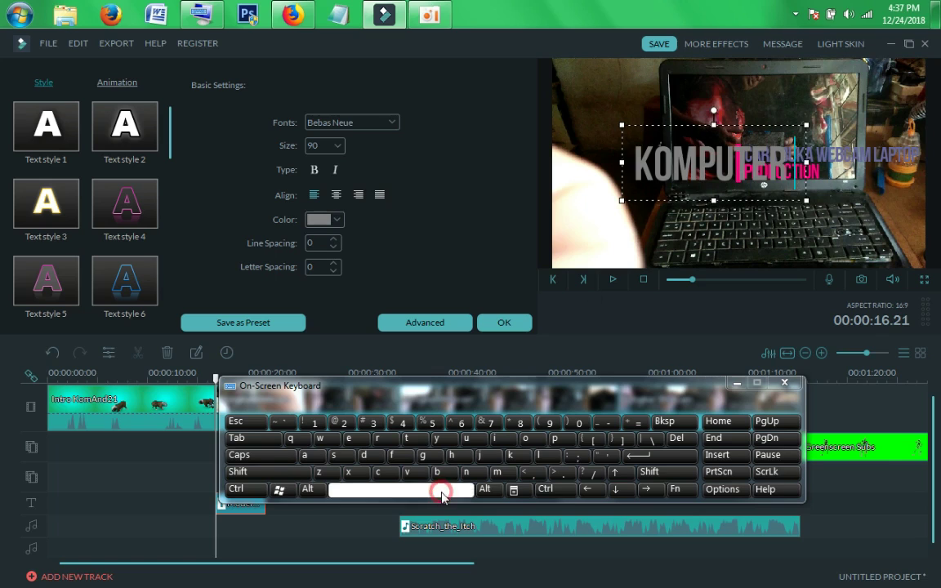
text(ANDROID)
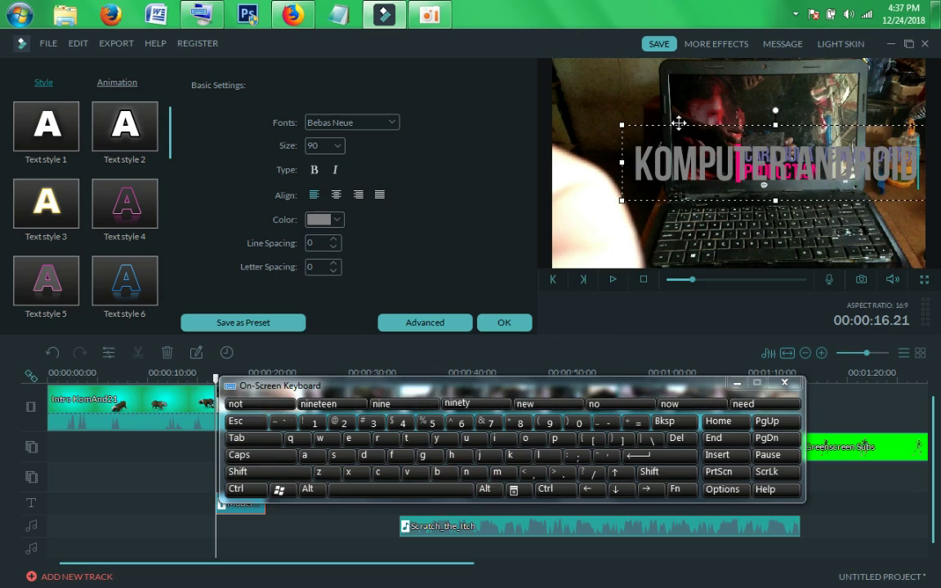
Set the "KOMPUTER ANDROID" text to size 44 and place it just left of the pink bar
click(338, 145)
scroll(339, 165, up, 3)
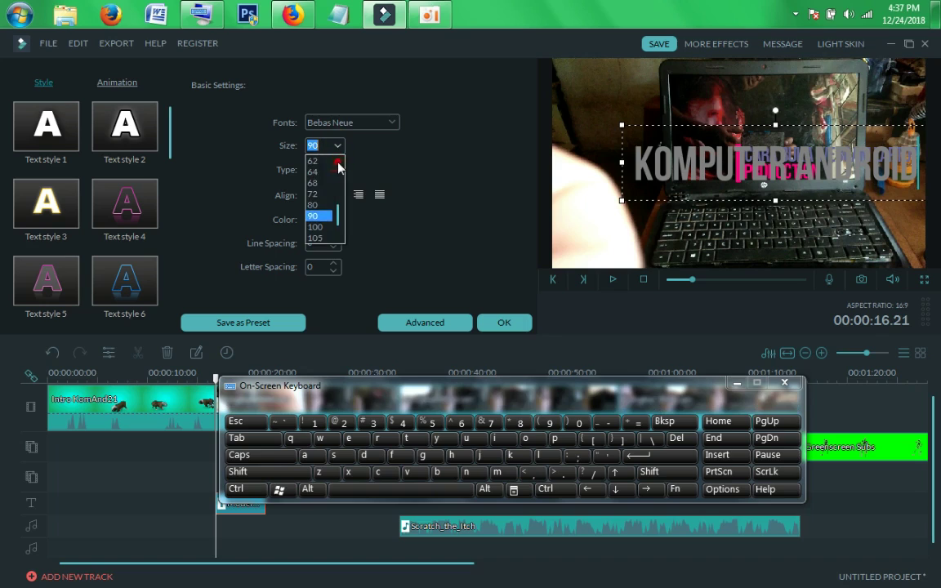
scroll(335, 167, up, 1)
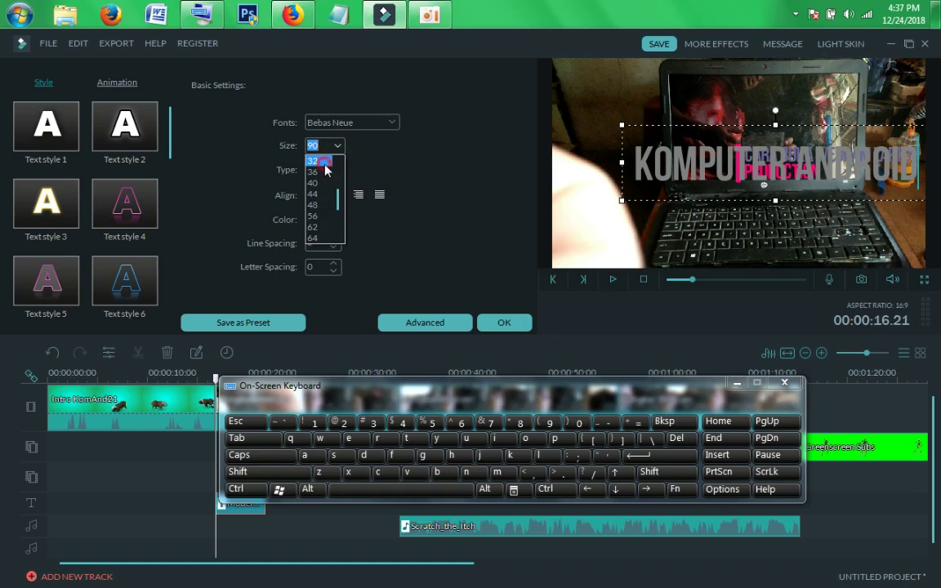
click(325, 162)
click(306, 145)
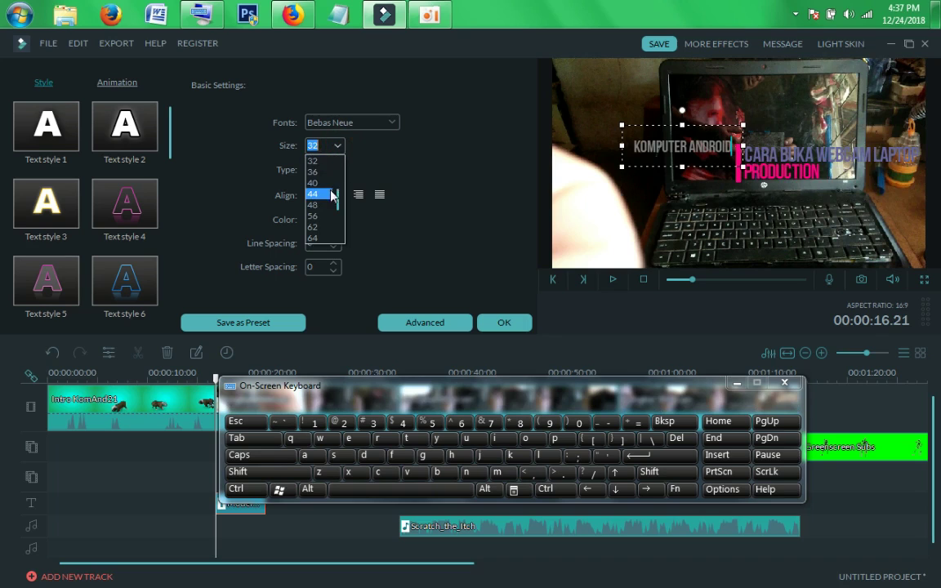
click(327, 183)
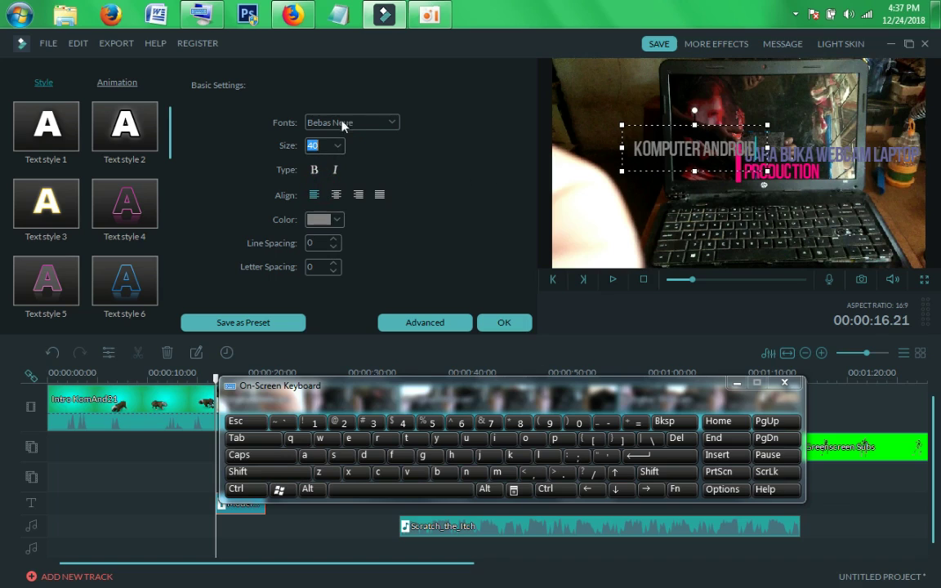
click(338, 145)
click(316, 173)
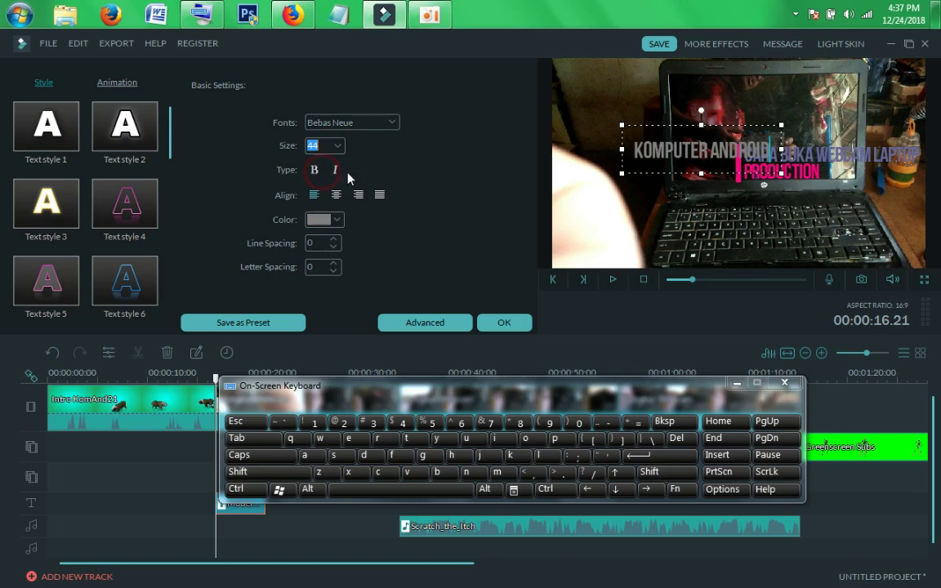
drag(724, 121, 684, 135)
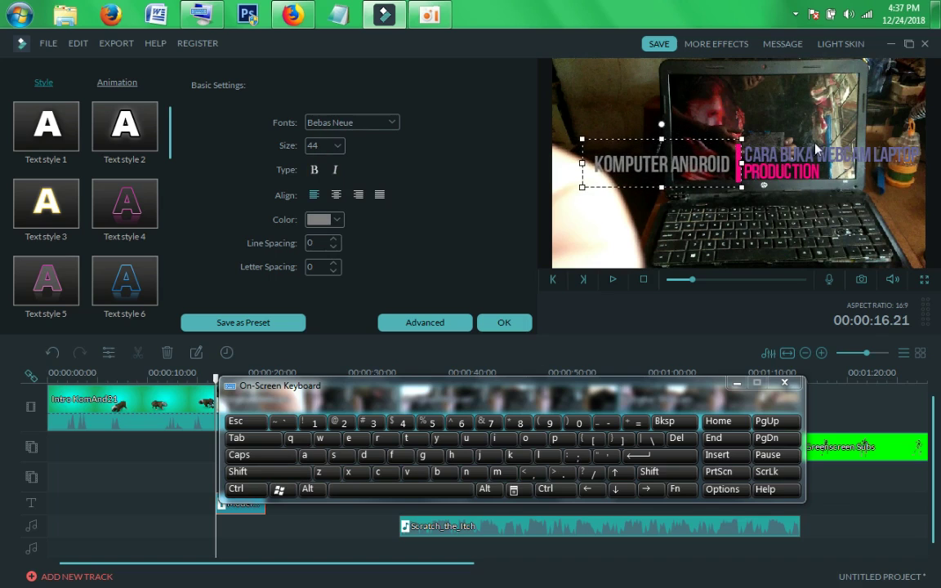
Change the colour of the "CARA BUKA WEBCAM LAPTOP" line to white
click(841, 154)
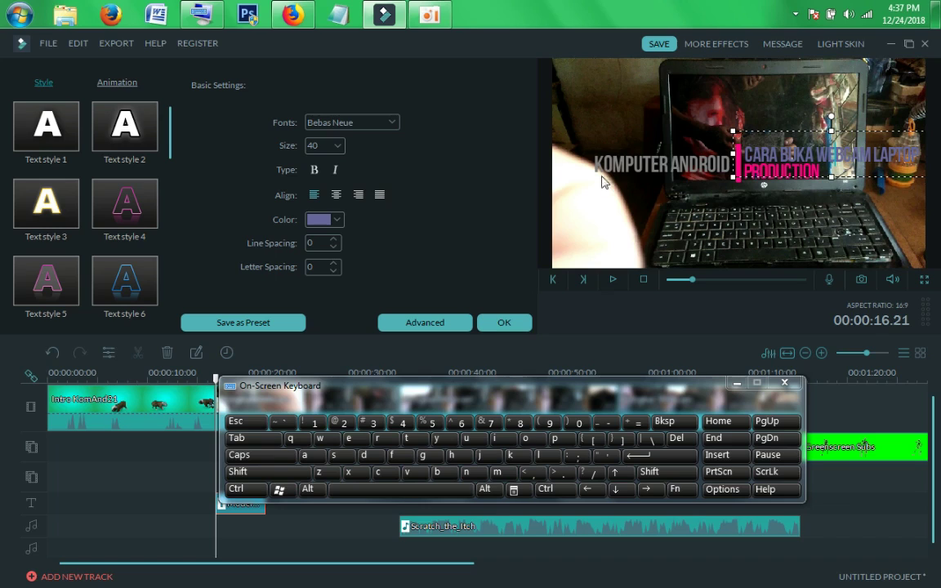
click(335, 218)
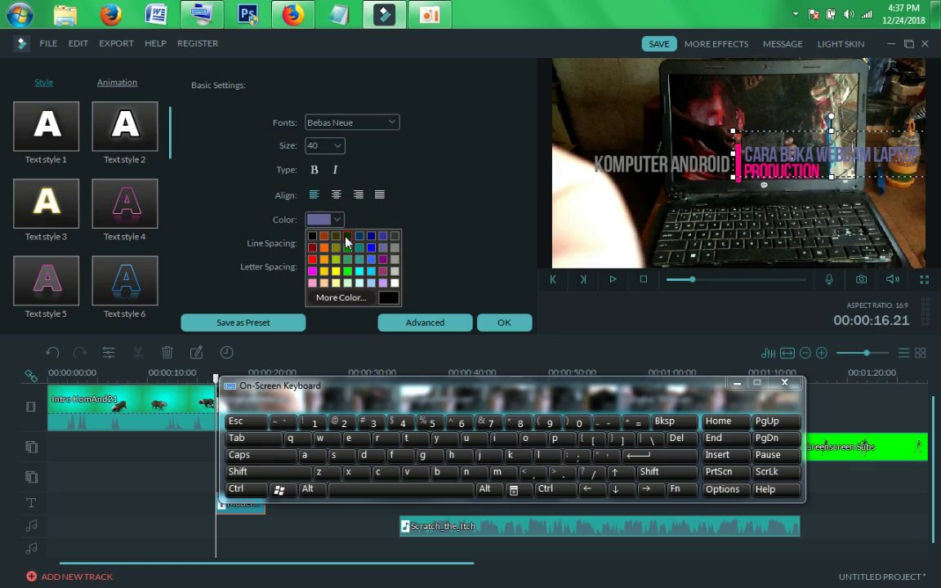
click(393, 283)
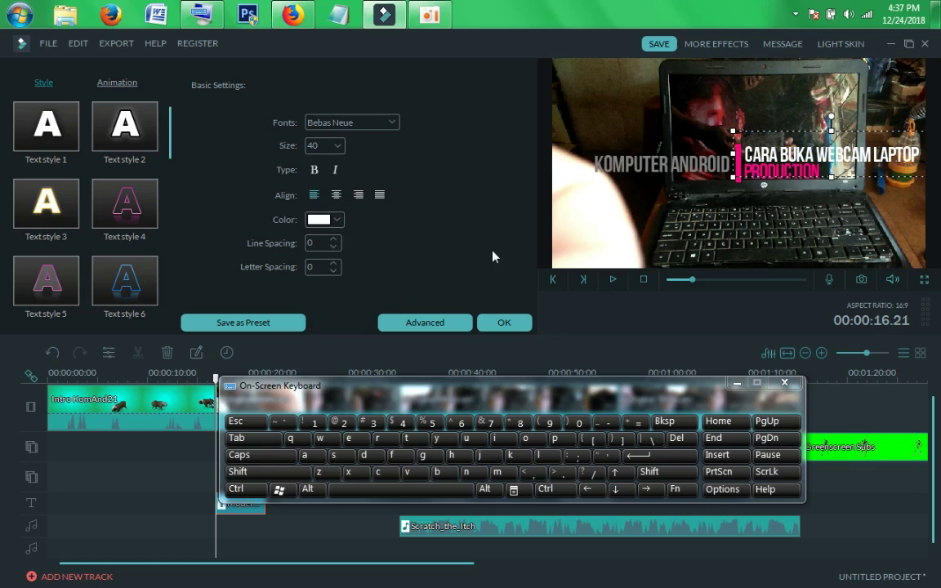
Replace the title's pink "PRODUCTION" text with "SHARE"
click(720, 167)
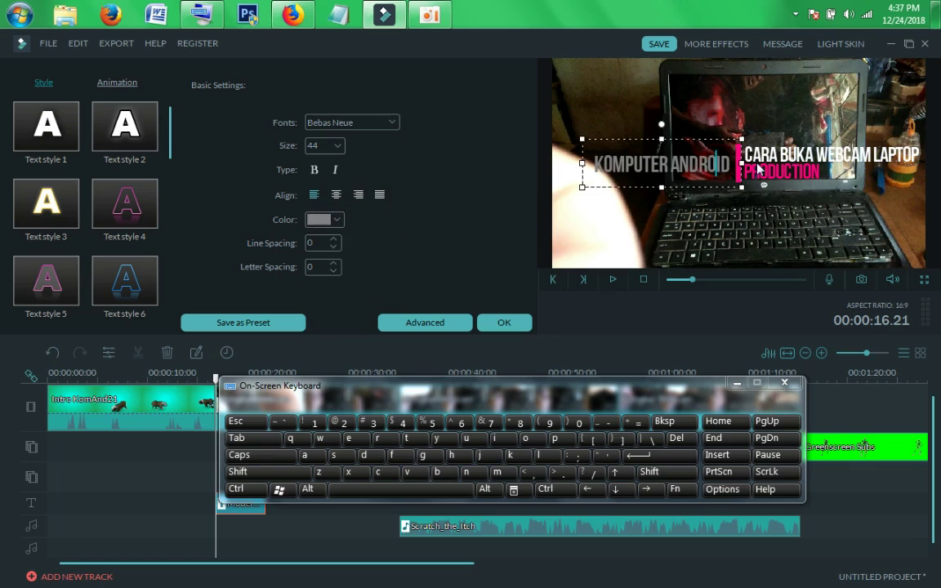
click(736, 160)
key(BackSpace)
key(BackSpace)
key(BackSpace)
key(BackSpace)
key(BackSpace)
key(BackSpace)
key(BackSpace)
key(BackSpace)
key(BackSpace)
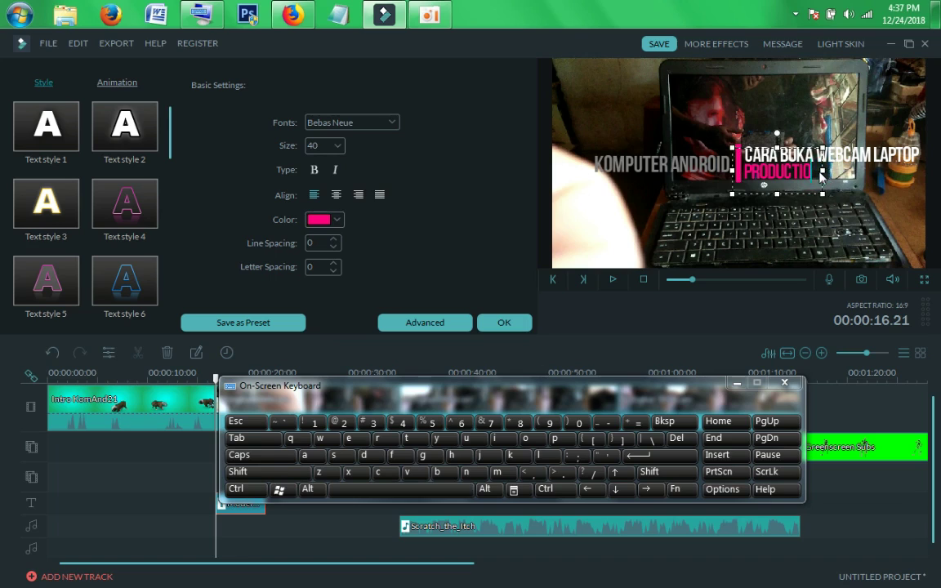
key(BackSpace)
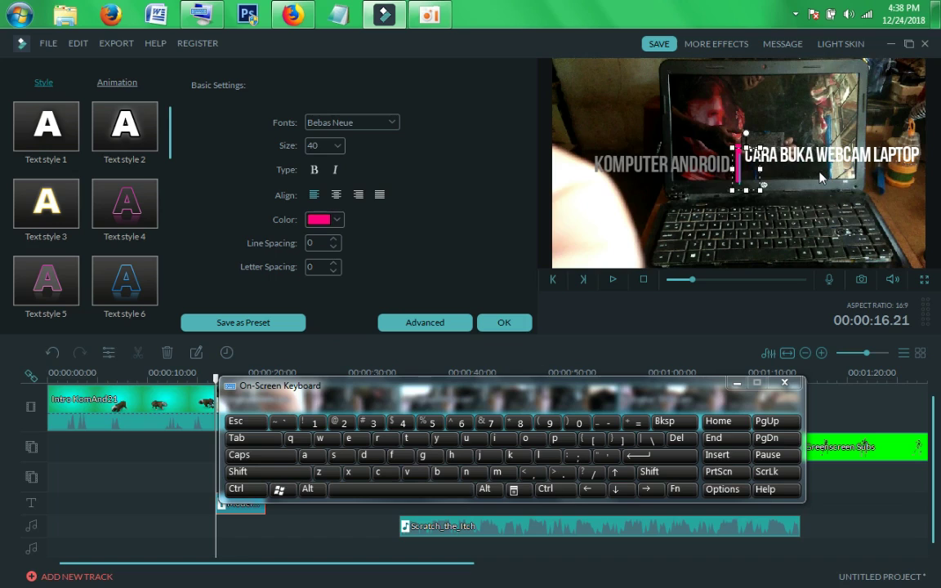
text(SHRE)
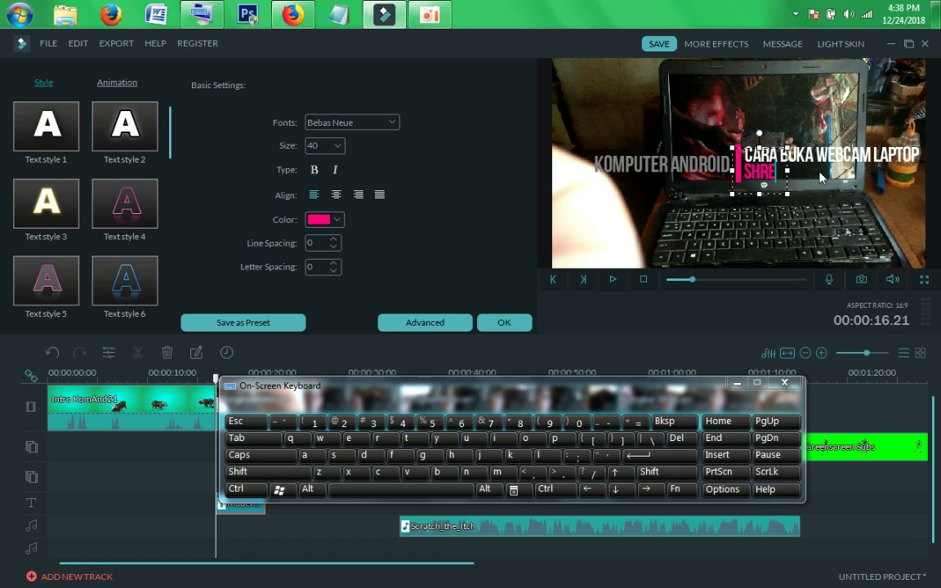
key(BackSpace)
key(BackSpace)
text(ARE)
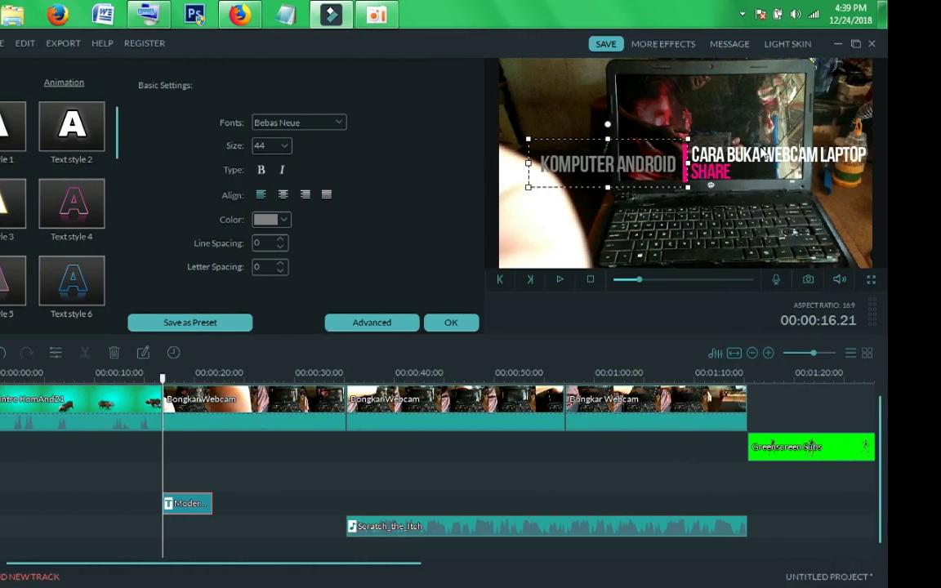
Shift the "KOMPUTER ANDROID" text slightly further left, away from the pink bar
click(810, 147)
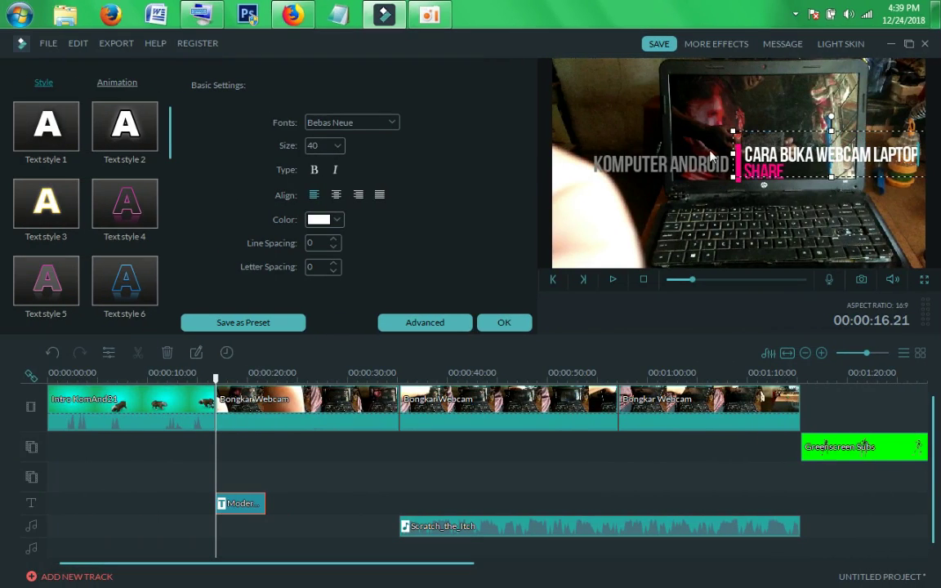
click(707, 163)
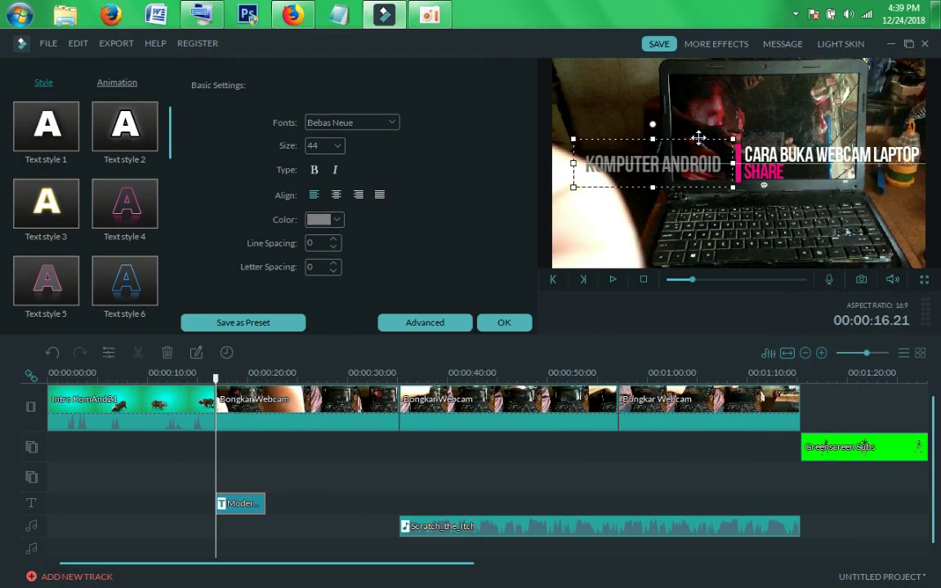
click(745, 148)
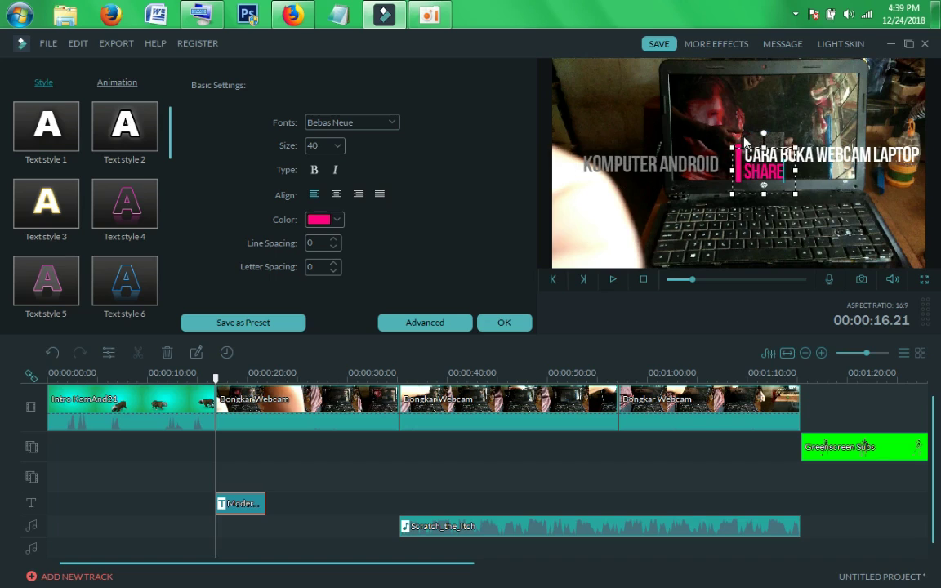
In the advanced text editor, move the "CARA BUKA WEBCAM LAPTOP" line aside and place the pink bar close beside "KOMPUTER ANDROID"
click(426, 323)
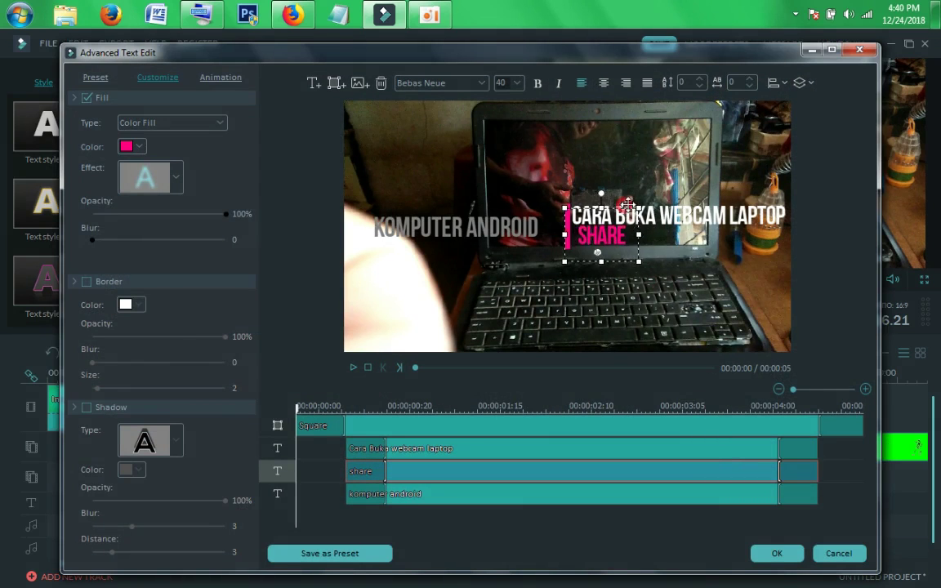
click(569, 216)
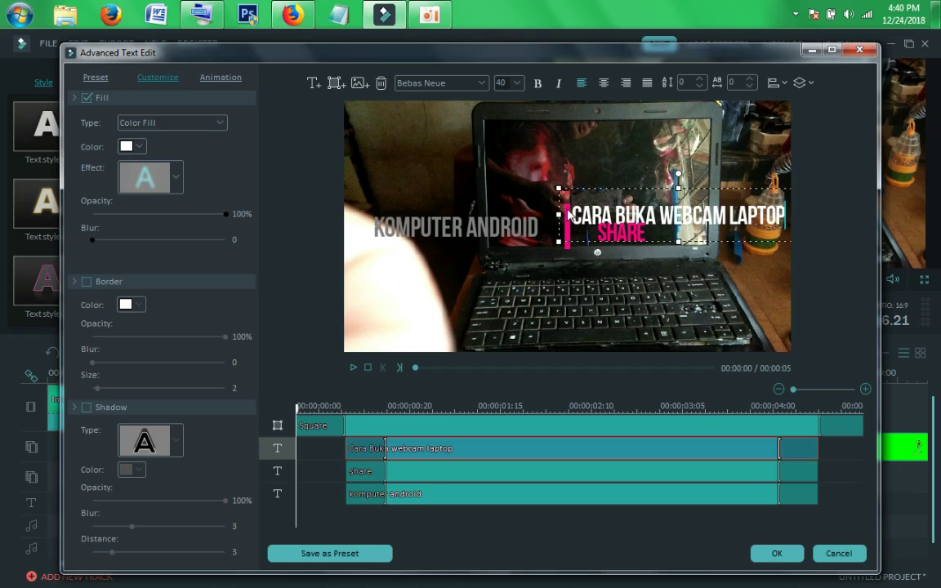
drag(604, 187, 647, 180)
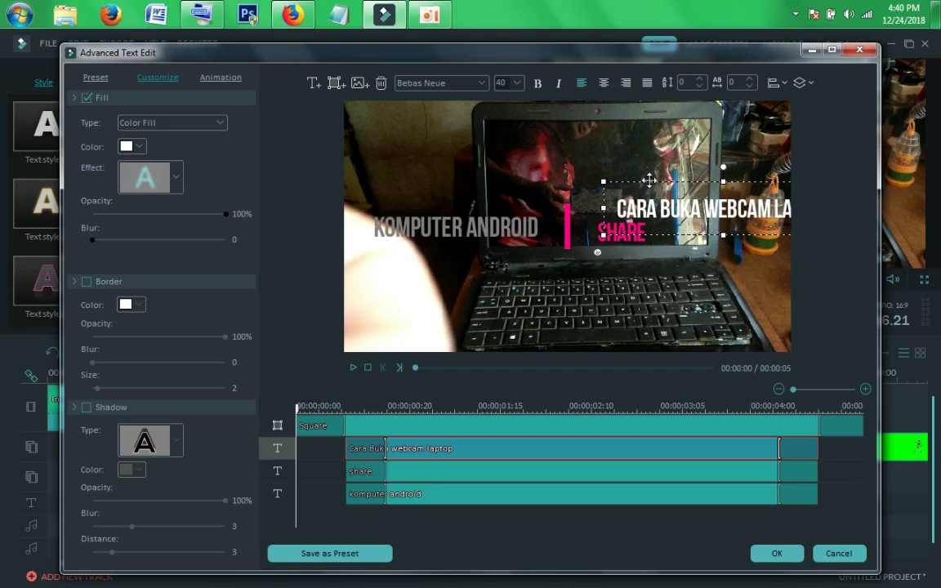
click(566, 216)
drag(566, 217, 545, 216)
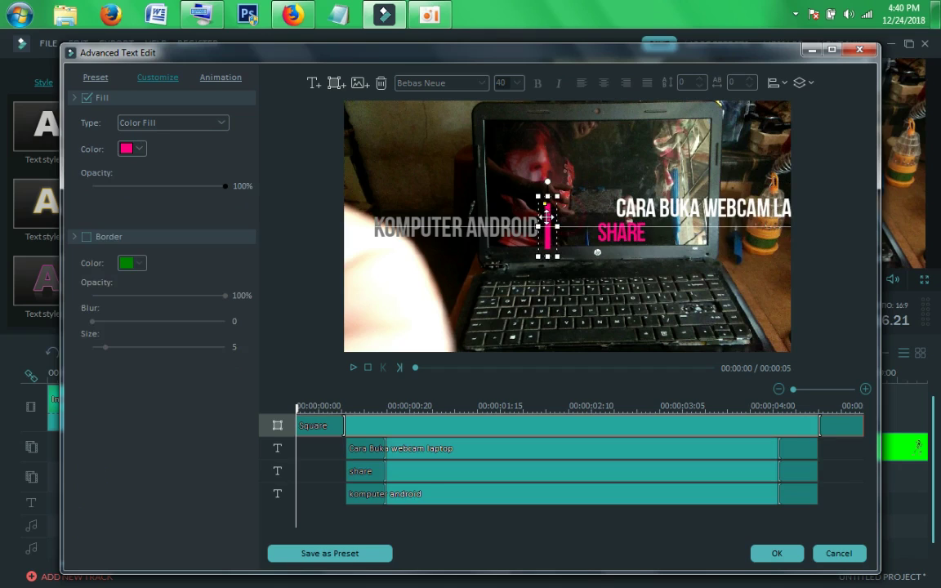
Place "SHARE" and "CARA BUKA WEBCAM LAPTOP" just right of the pink bar, then apply the title edits
click(647, 204)
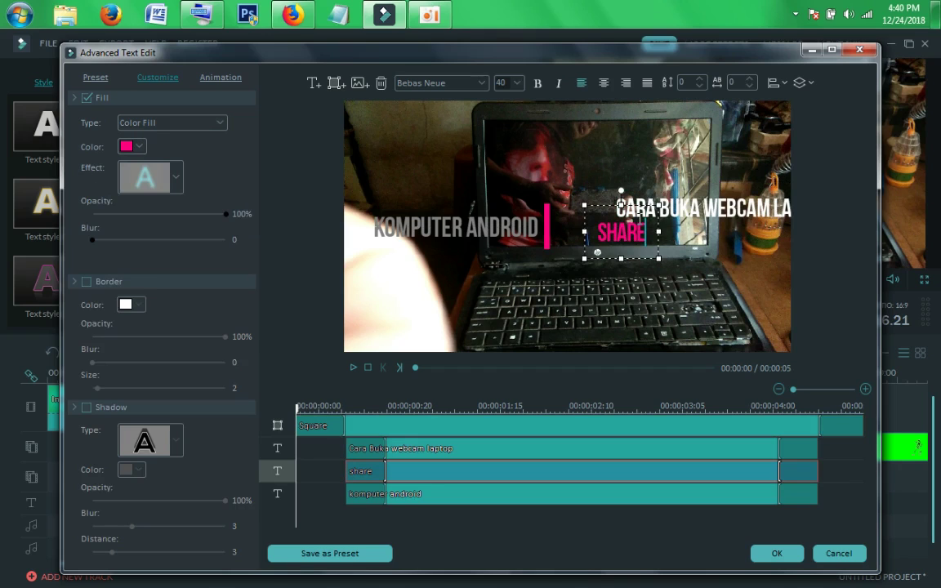
drag(633, 205, 590, 207)
click(671, 180)
drag(671, 179, 613, 182)
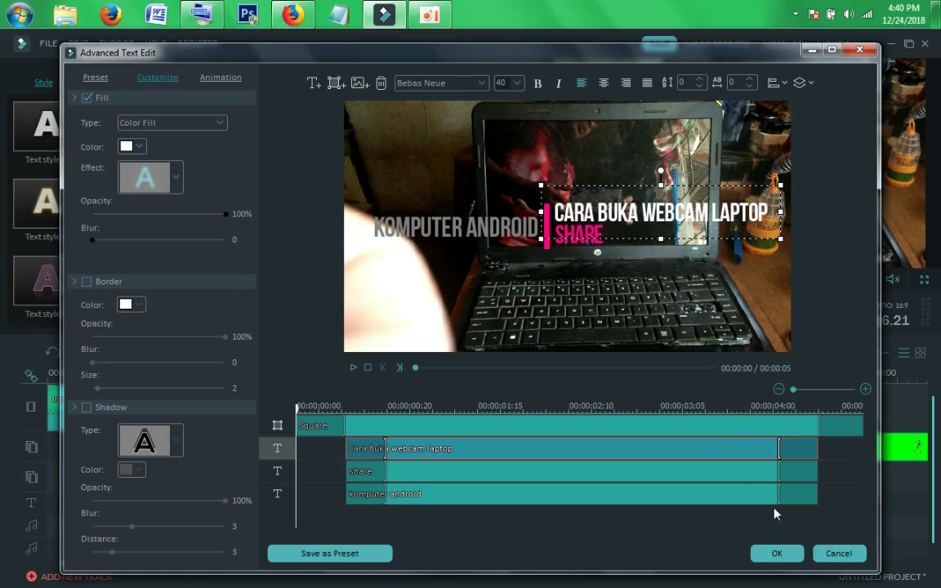
click(777, 553)
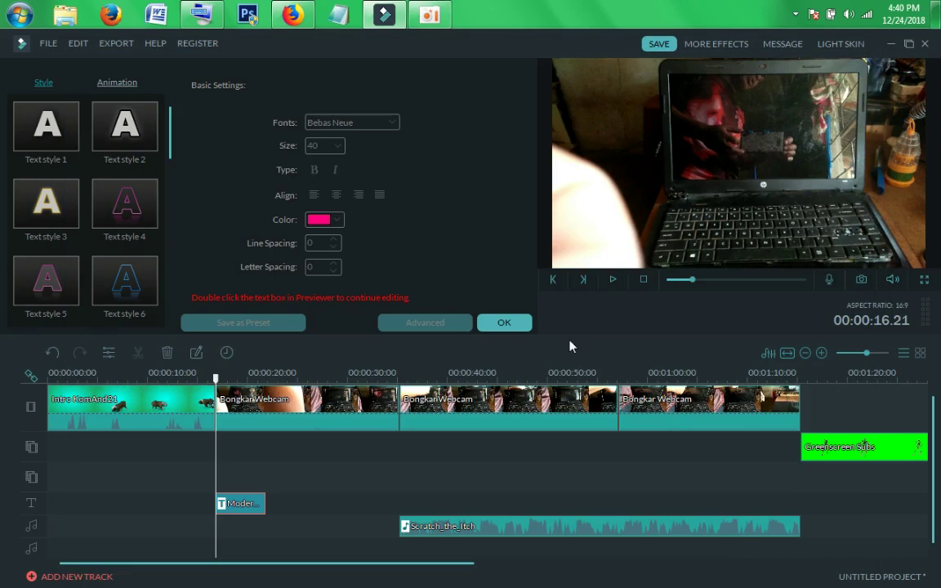
click(521, 322)
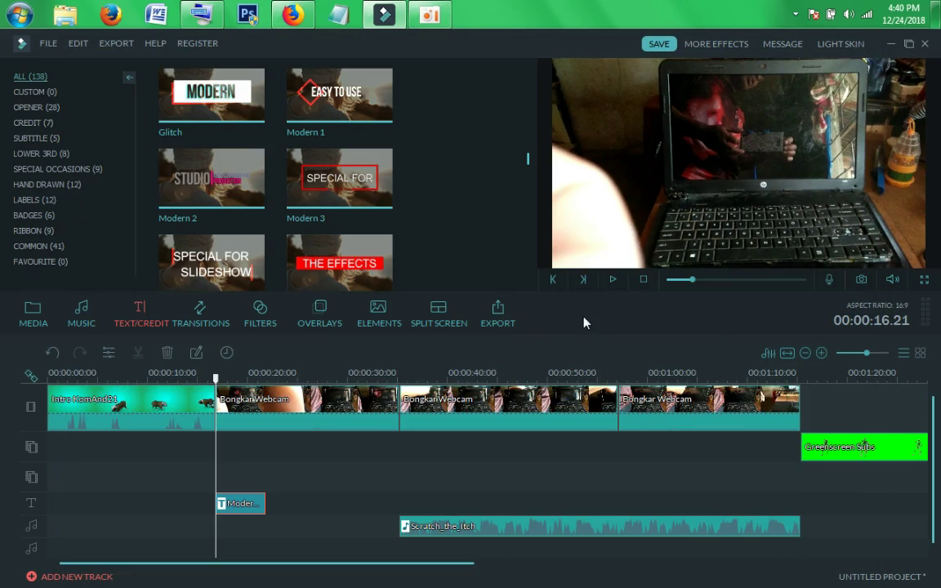
Play back the edited title and lengthen its Modern 2 clip on the timeline to end at about 00:00:27.18
click(613, 280)
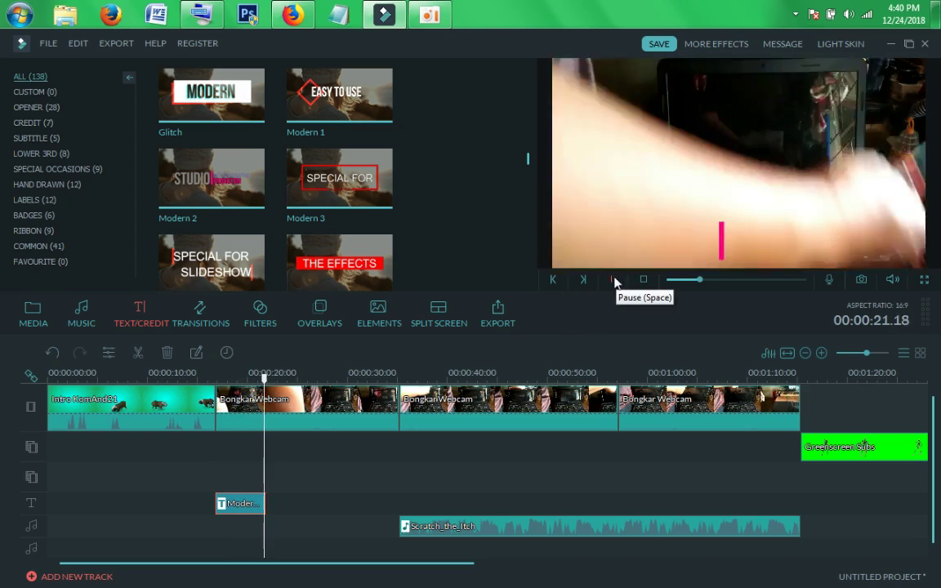
click(614, 280)
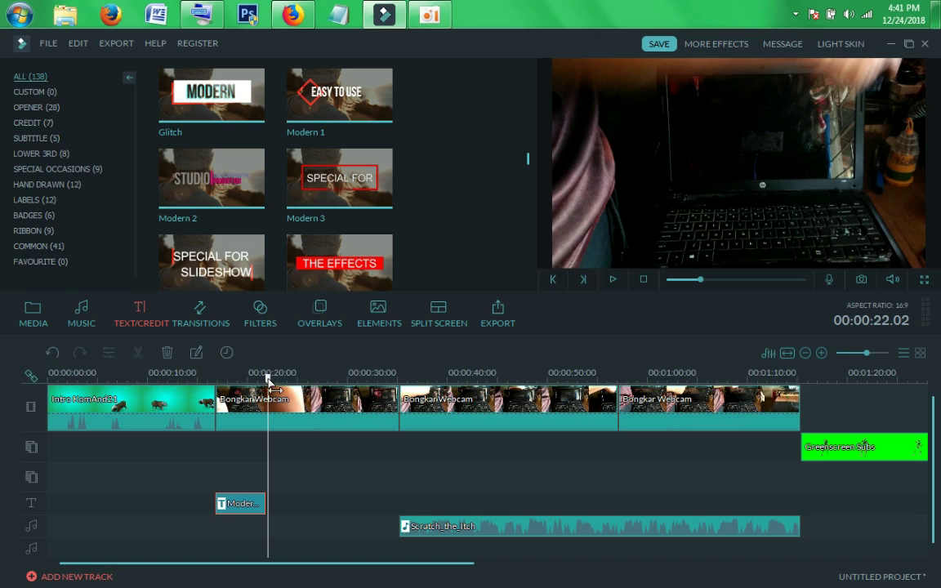
click(221, 390)
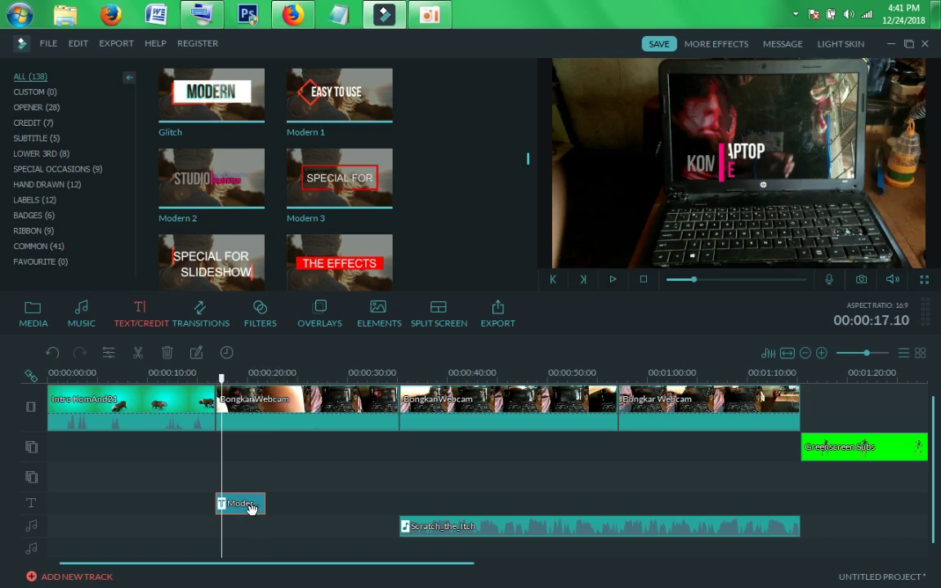
click(252, 508)
drag(265, 503, 346, 496)
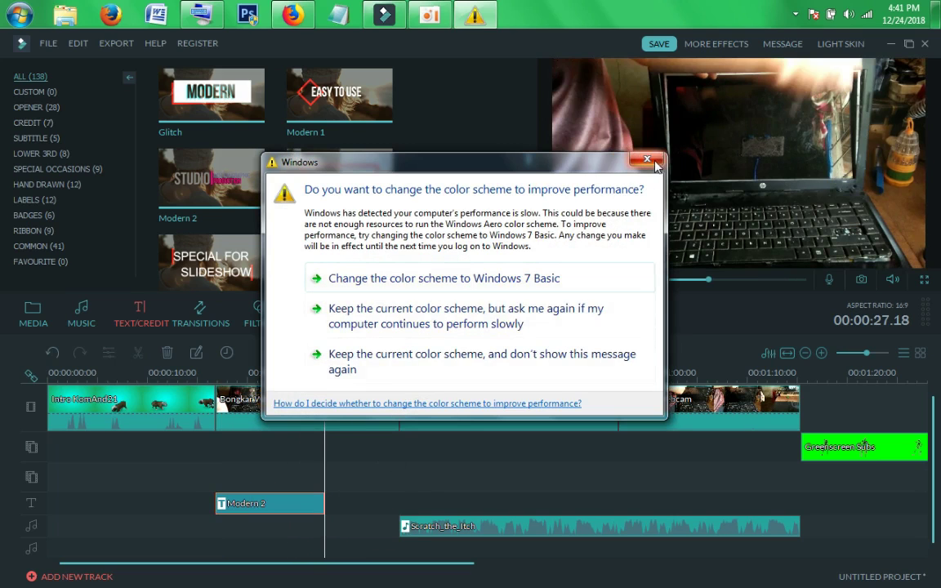
Dismiss the Windows colour scheme prompt and disconnect from the M50 wireless network
click(554, 283)
click(867, 14)
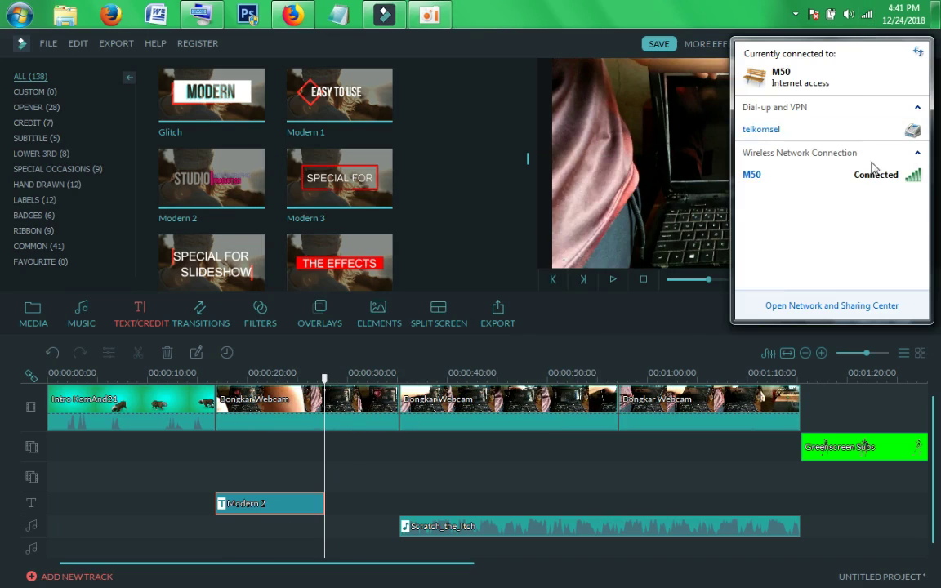
click(902, 174)
click(894, 198)
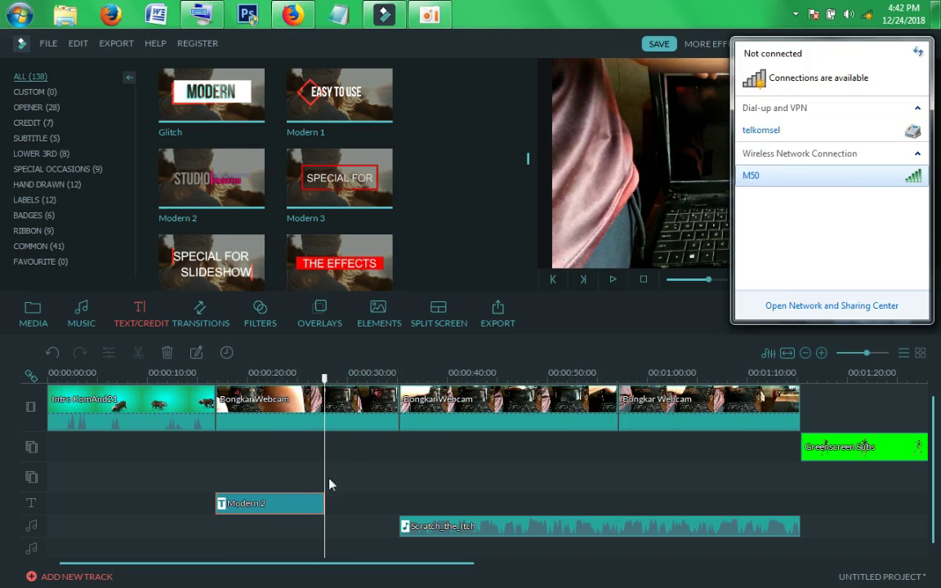
Play the Modern 2 title through from its start and enlarge the video preview area
click(314, 499)
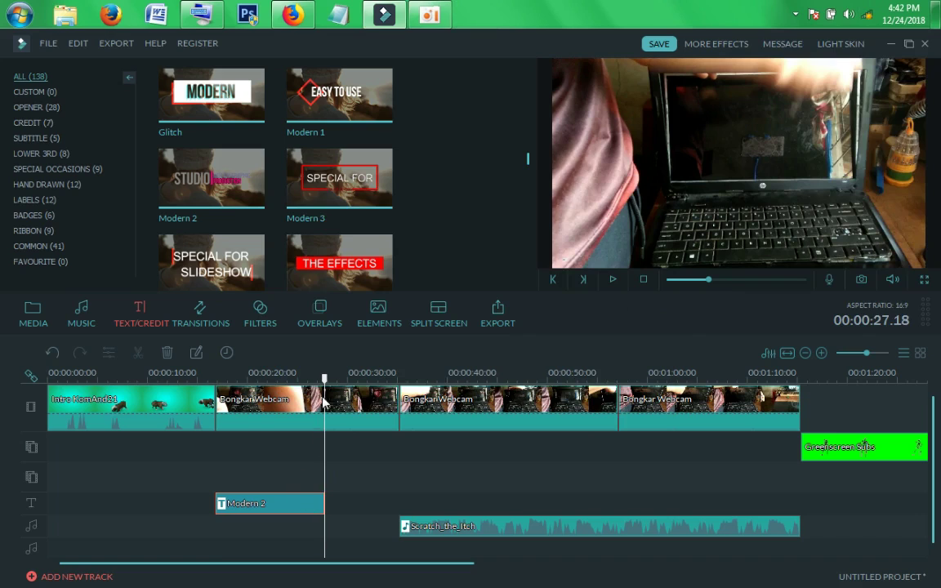
drag(325, 401, 219, 404)
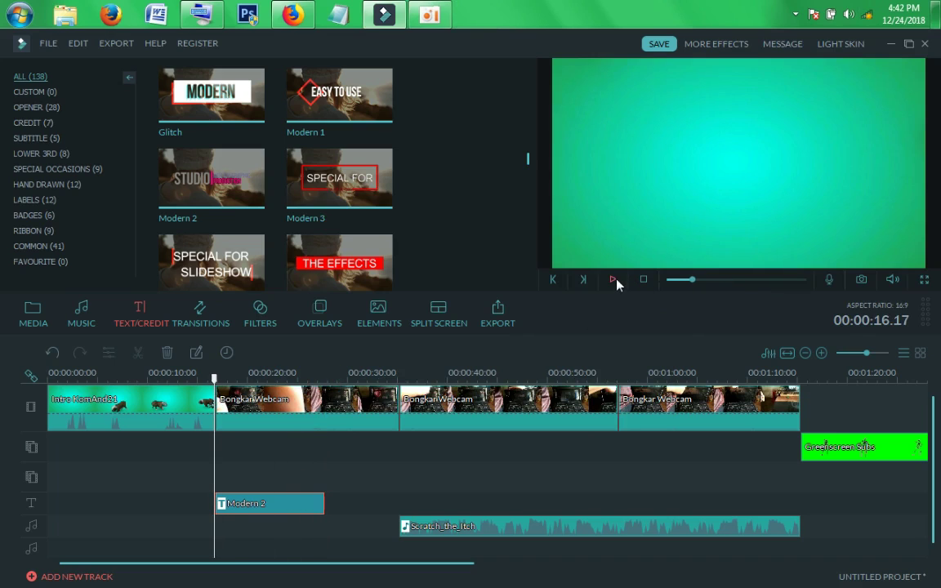
click(614, 279)
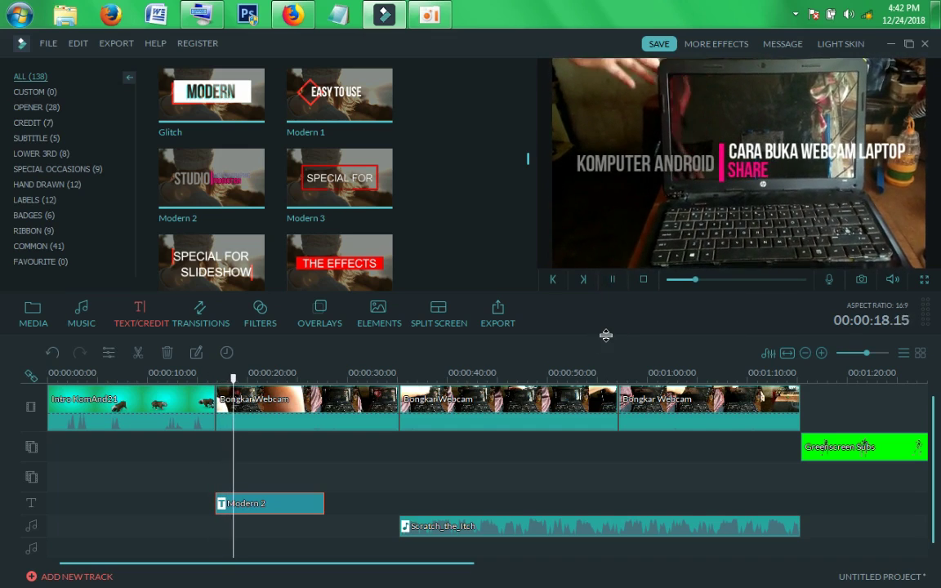
drag(604, 336, 608, 369)
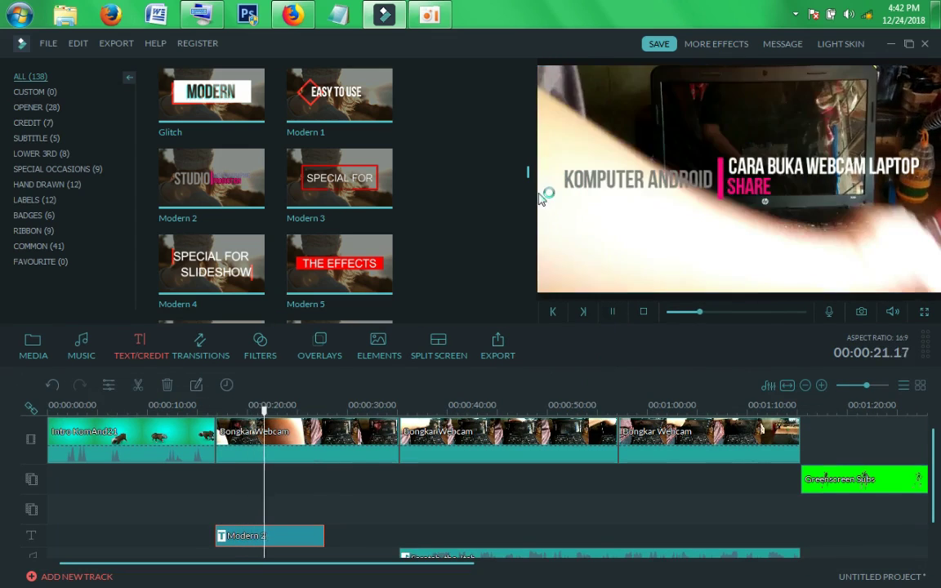
drag(512, 189, 467, 188)
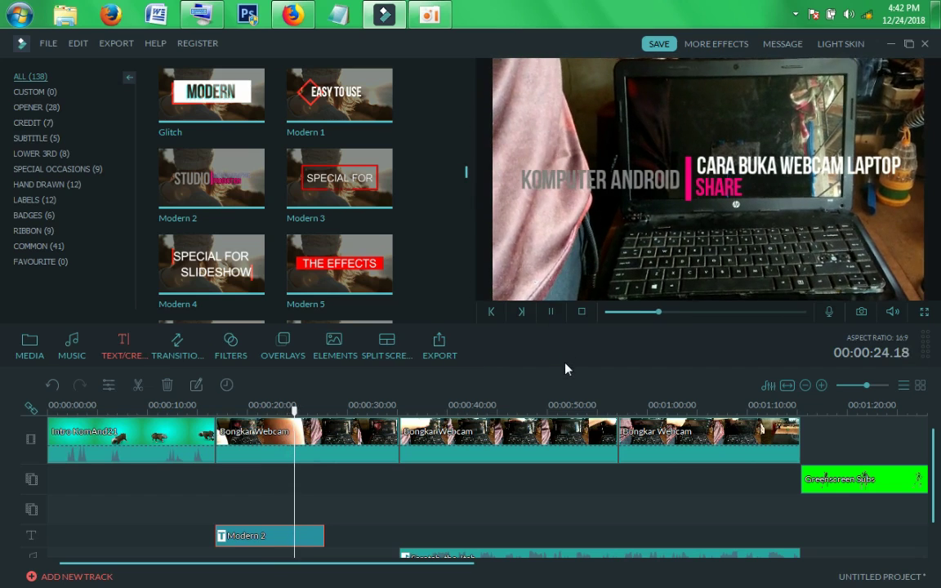
drag(562, 369, 564, 358)
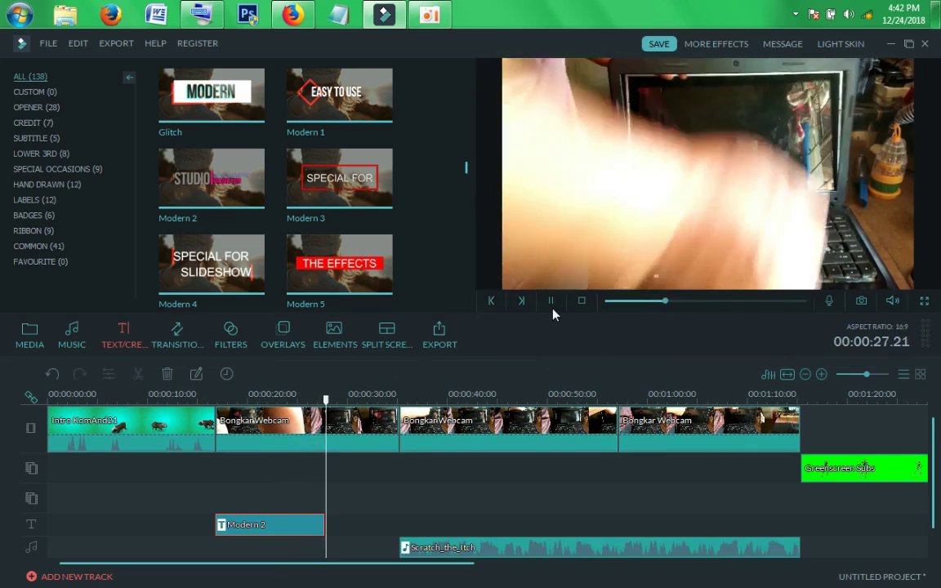
click(551, 301)
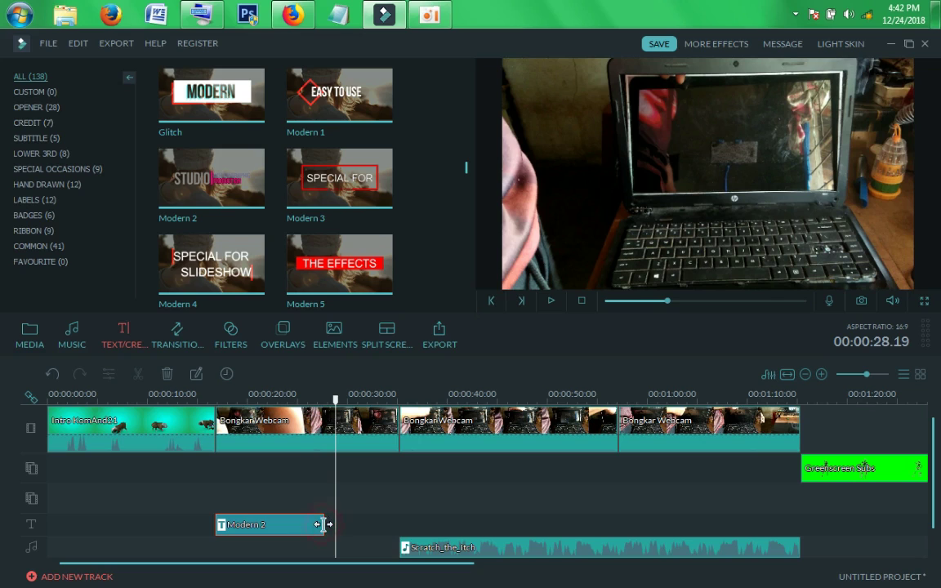
Shorten the Modern 2 title clip to end at about 00:00:22.11 and play it back from its start
drag(323, 524, 271, 526)
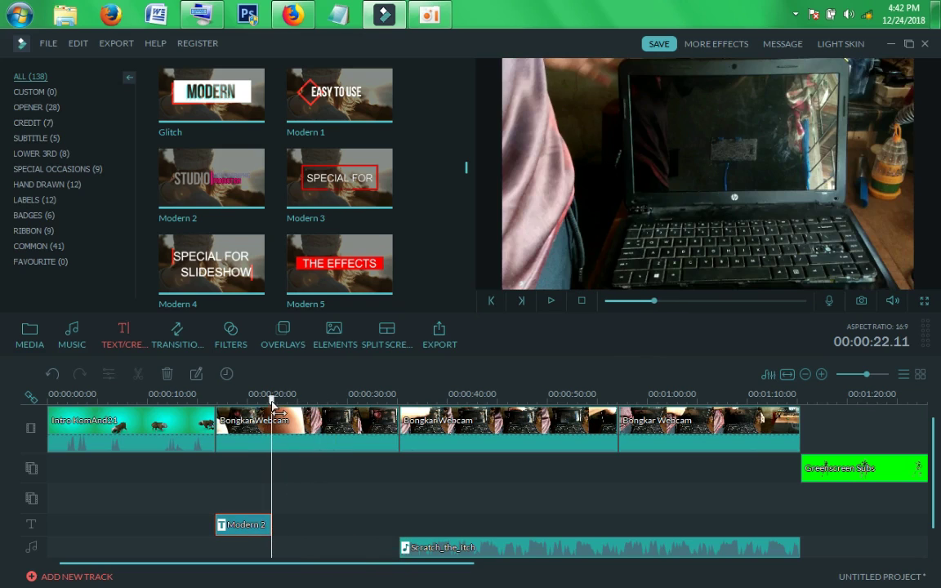
drag(272, 400, 212, 401)
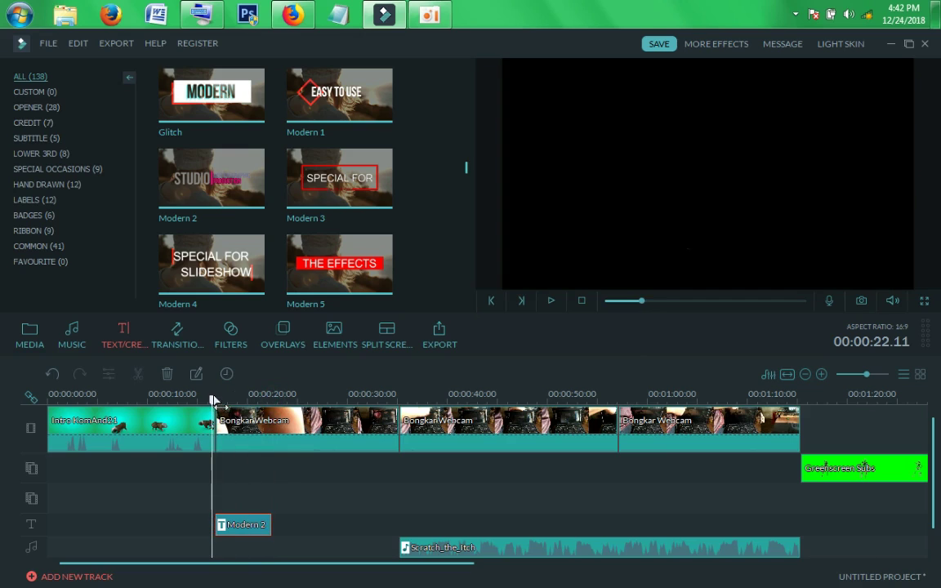
click(553, 303)
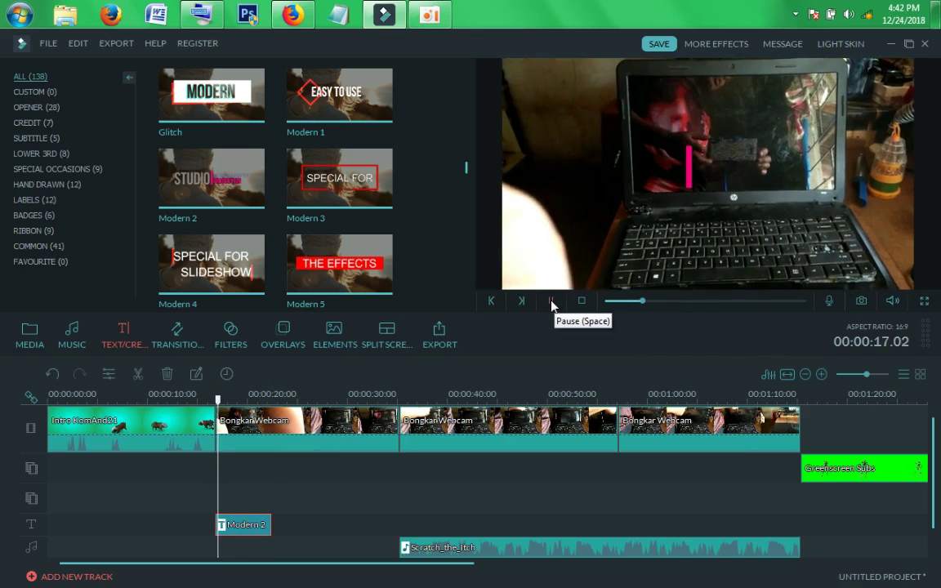
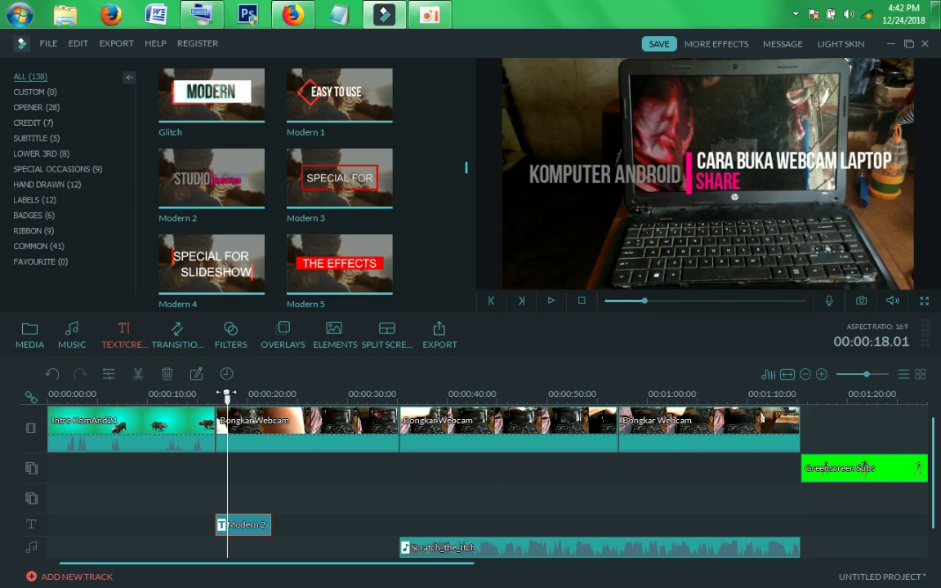
Add the Lower 3rd 1 title from the Lower 3rd category to the text track at 00:00:44.21
drag(227, 396, 497, 441)
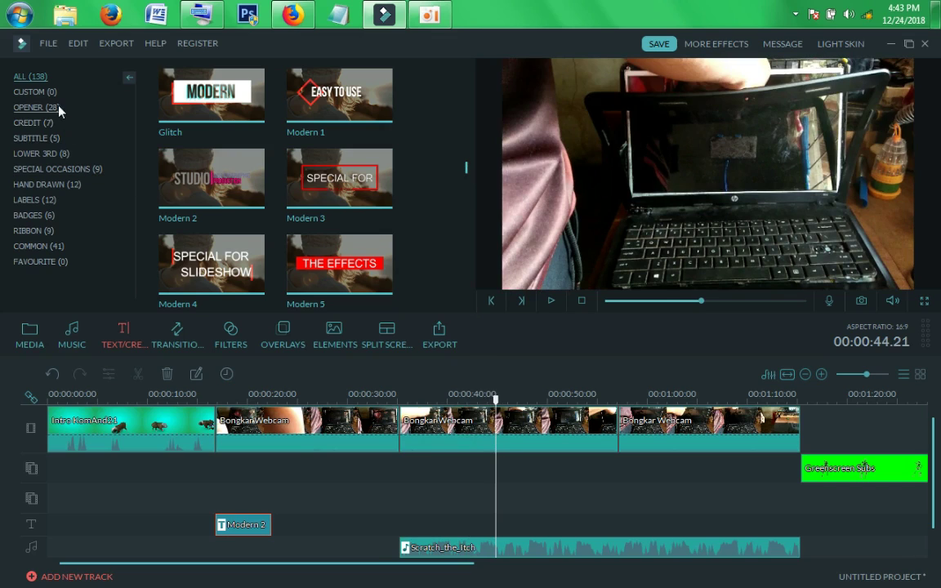
click(51, 184)
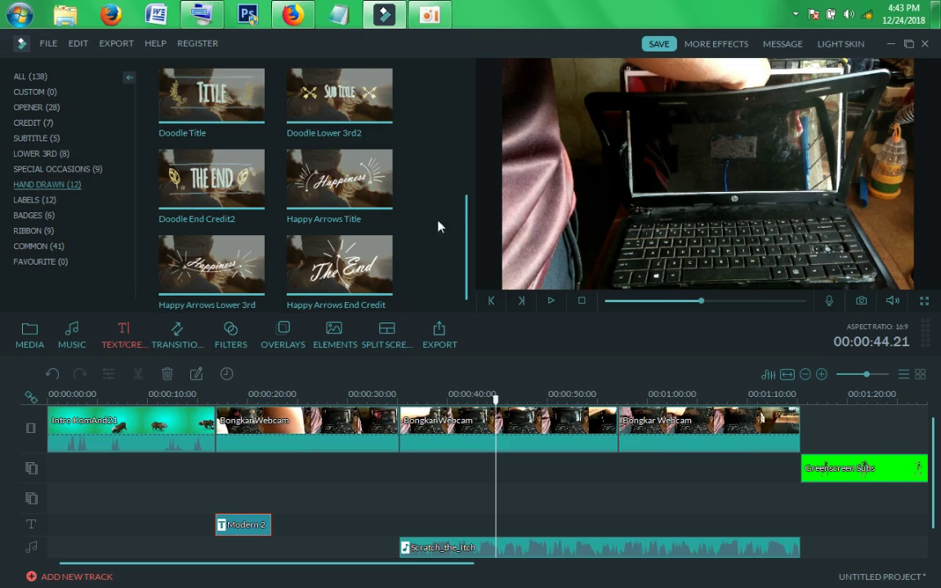
mouse_move(464, 226)
mouse_down()
mouse_move(485, 97)
mouse_move(462, 231)
mouse_up()
click(43, 154)
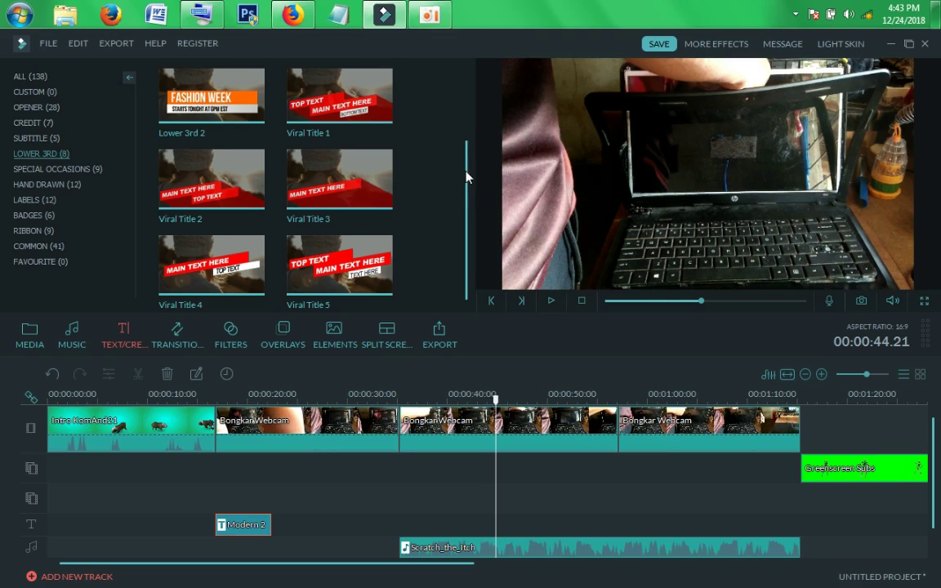
scroll(466, 178, up, 3)
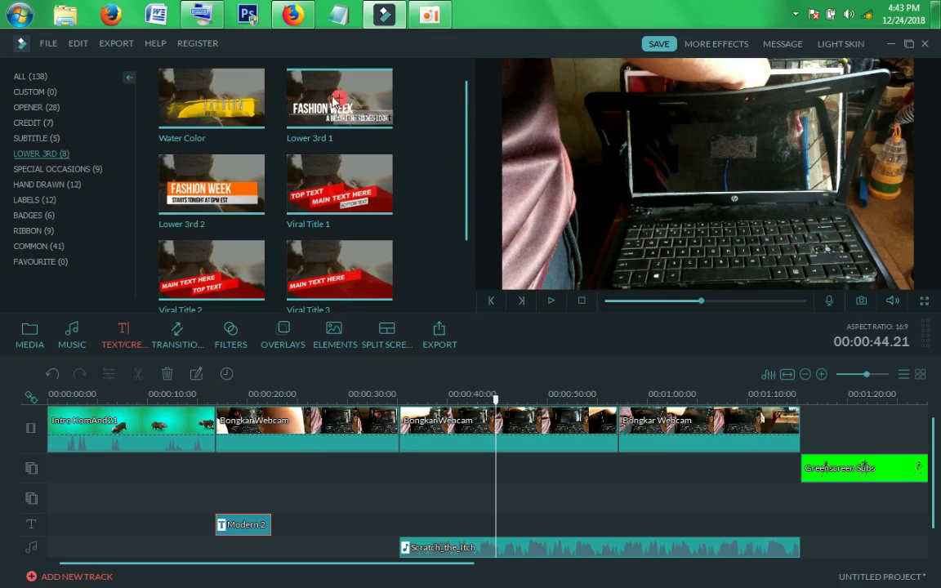
drag(371, 110, 506, 525)
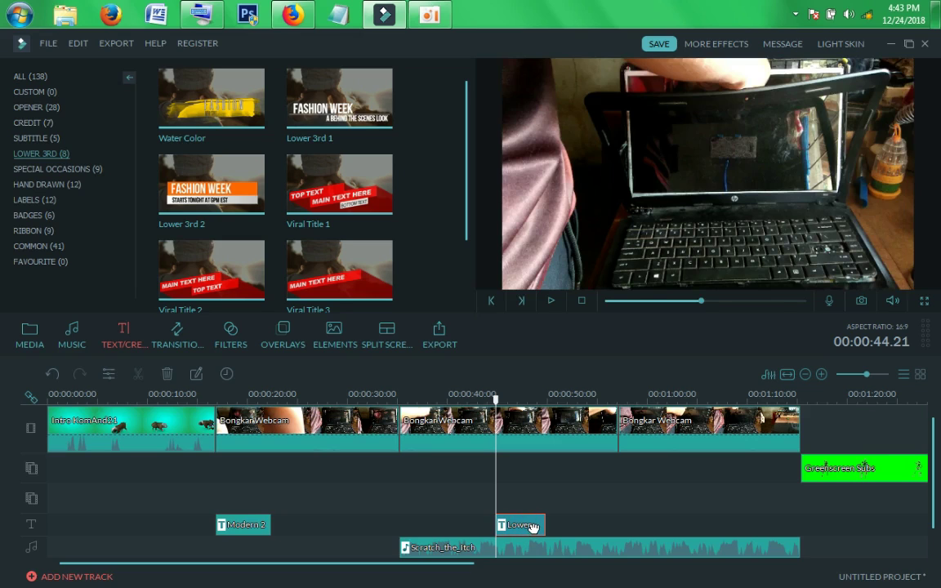
Replace the lower-third title's "A BEHIND THE SCENES LOOK" line with "SUBSCRI"
double_click(527, 526)
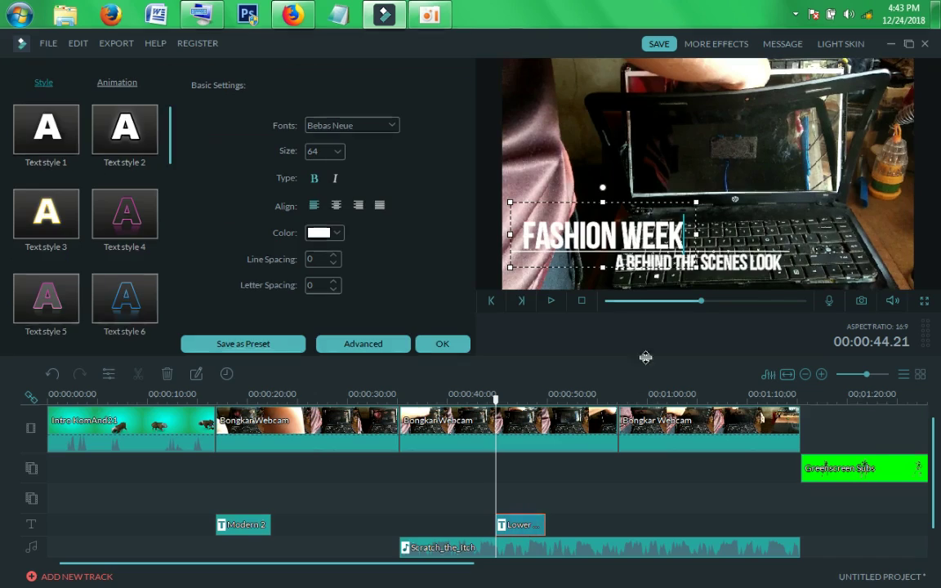
click(684, 247)
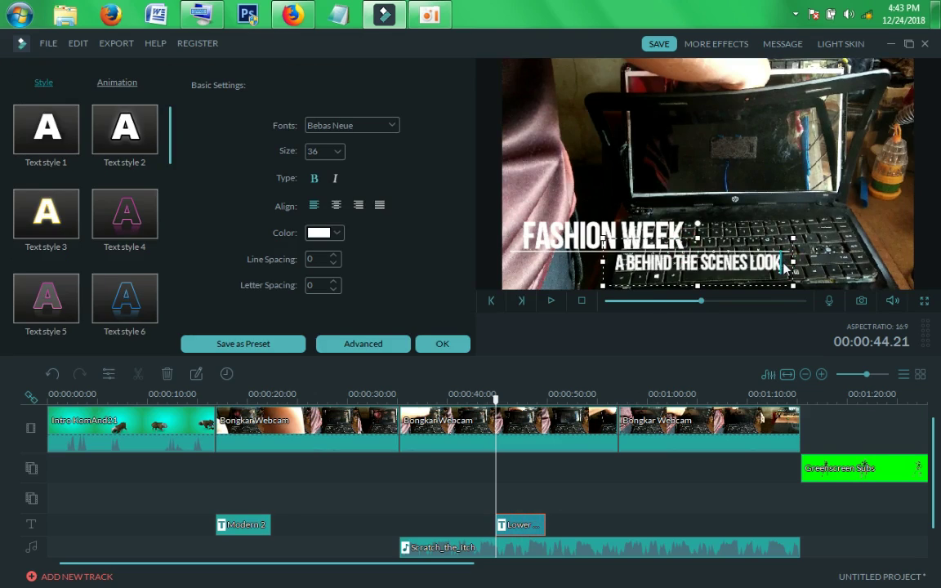
key(BackSpace)
key(BackSpace)
key(BackSpace)
key(BackSpace)
key(BackSpace)
key(BackSpace)
key(BackSpace)
key(BackSpace)
key(BackSpace)
key(BackSpace)
key(BackSpace)
key(BackSpace)
key(BackSpace)
key(BackSpace)
key(BackSpace)
key(BackSpace)
key(BackSpace)
key(BackSpace)
key(BackSpace)
key(BackSpace)
key(BackSpace)
key(BackSpace)
key(BackSpace)
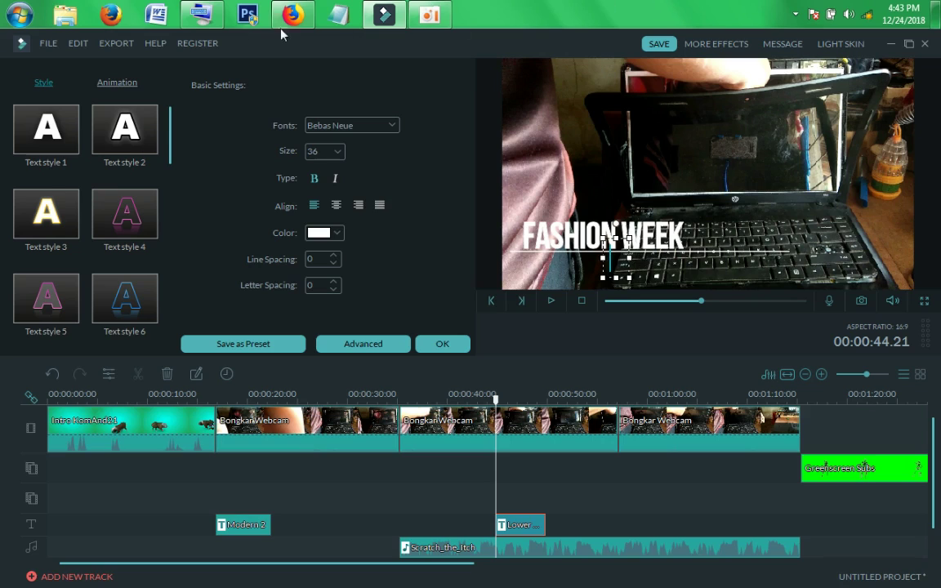
click(201, 14)
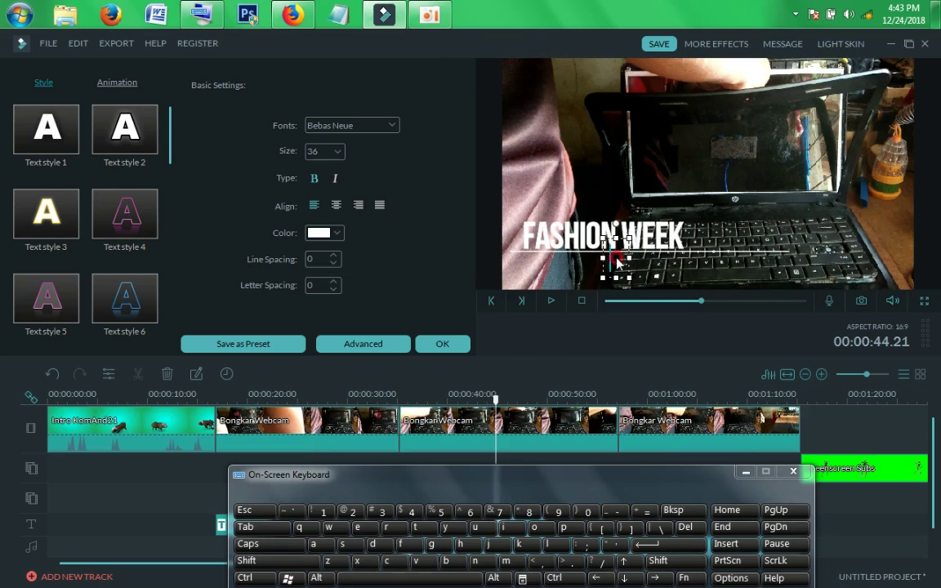
text(S)
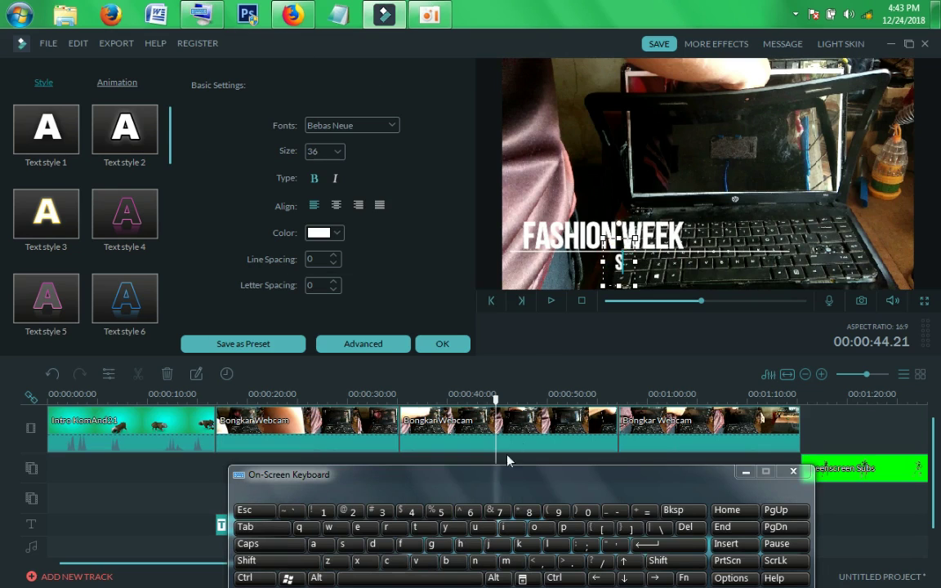
click(475, 527)
click(454, 562)
text(scri)
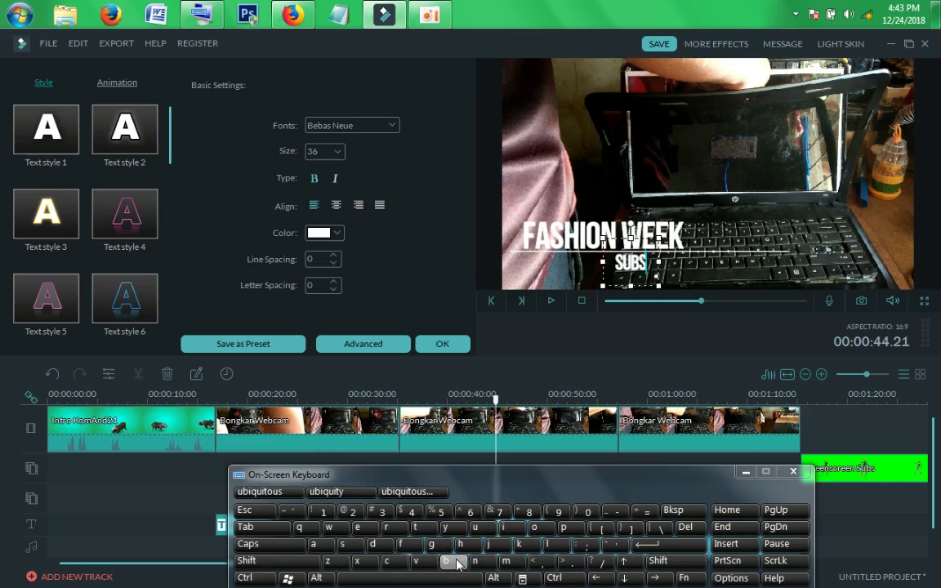
Complete the lower-third title's second line so it reads "Subscribe, like and share"
text(be)
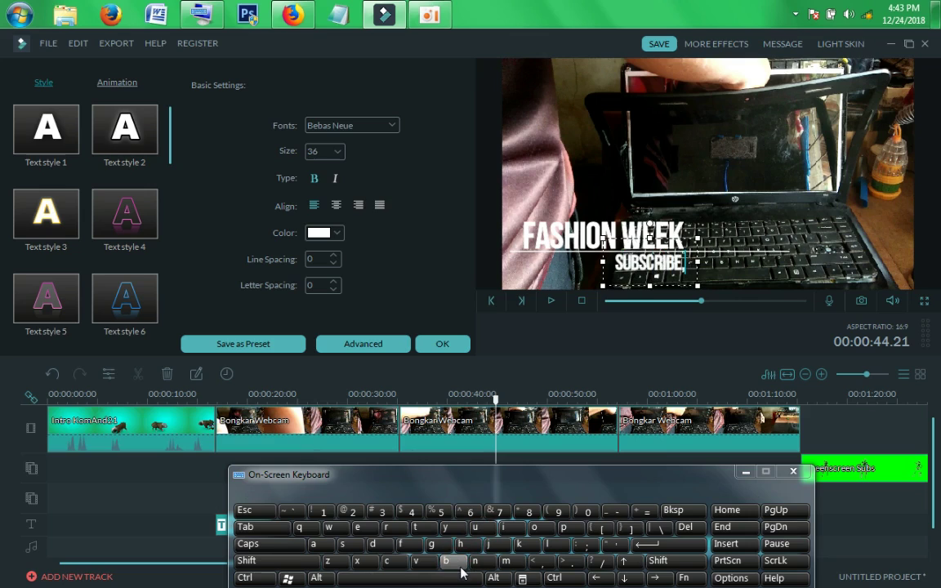
text(, like)
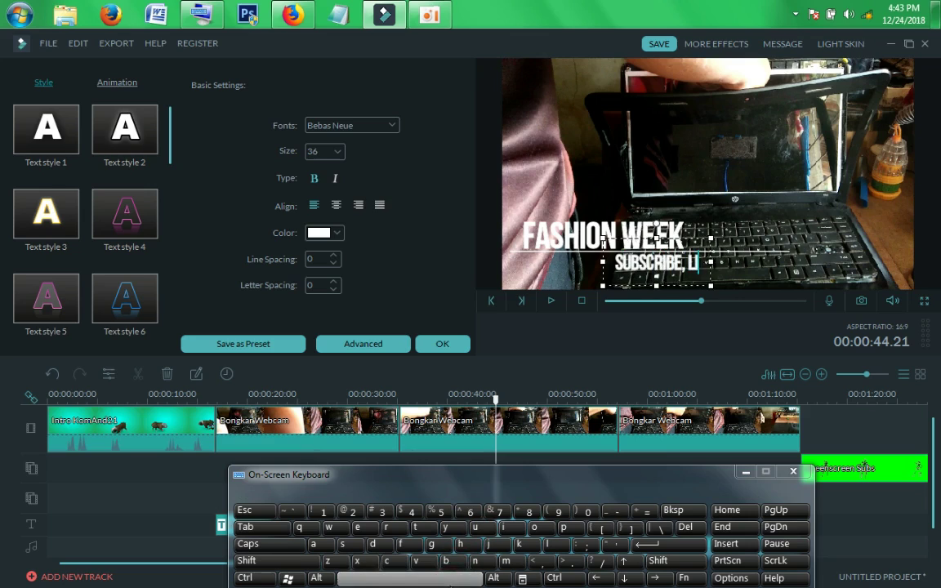
text( a)
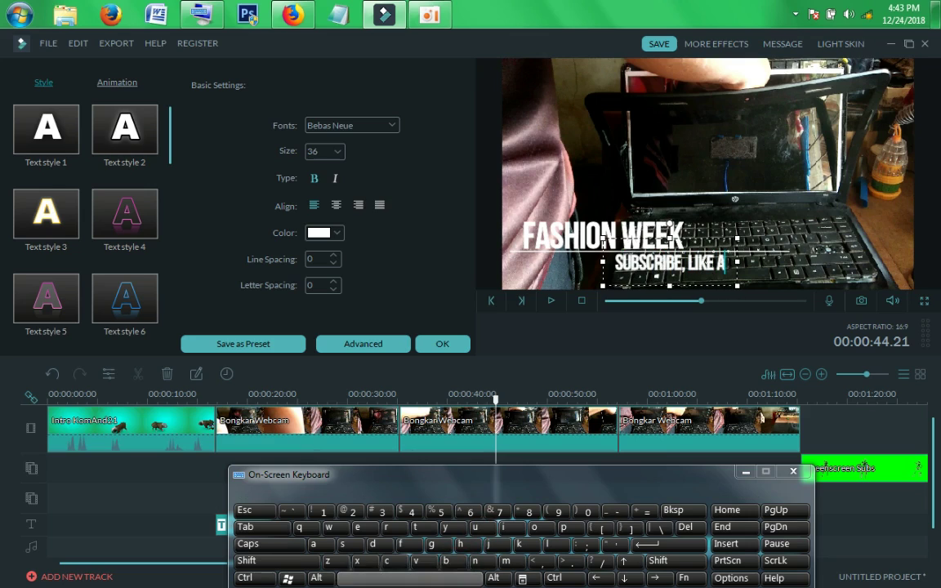
text(nd sha)
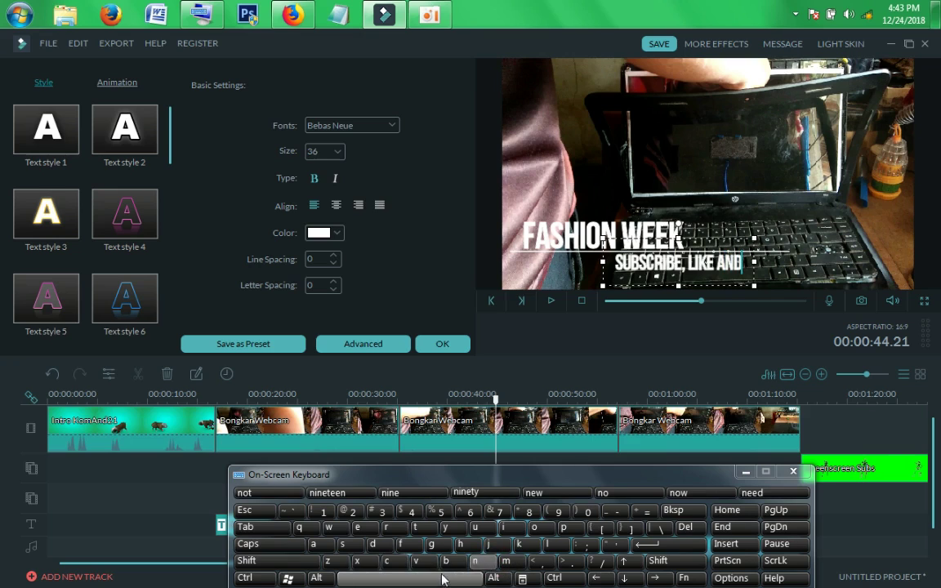
text(re)
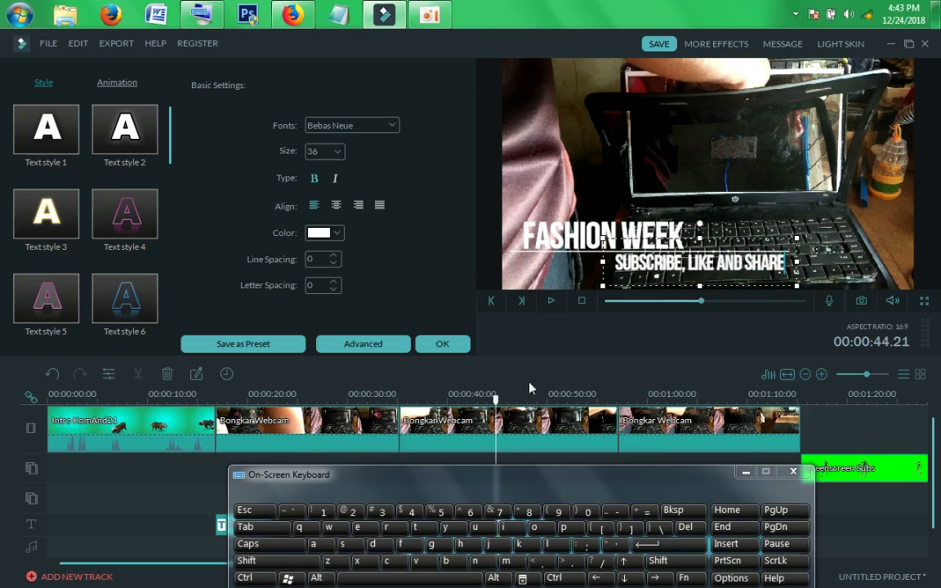
Replace the title's main line "FASHION WEEK" with "KOMPUTER ANDROID" and put the on-screen keyboard away
click(615, 235)
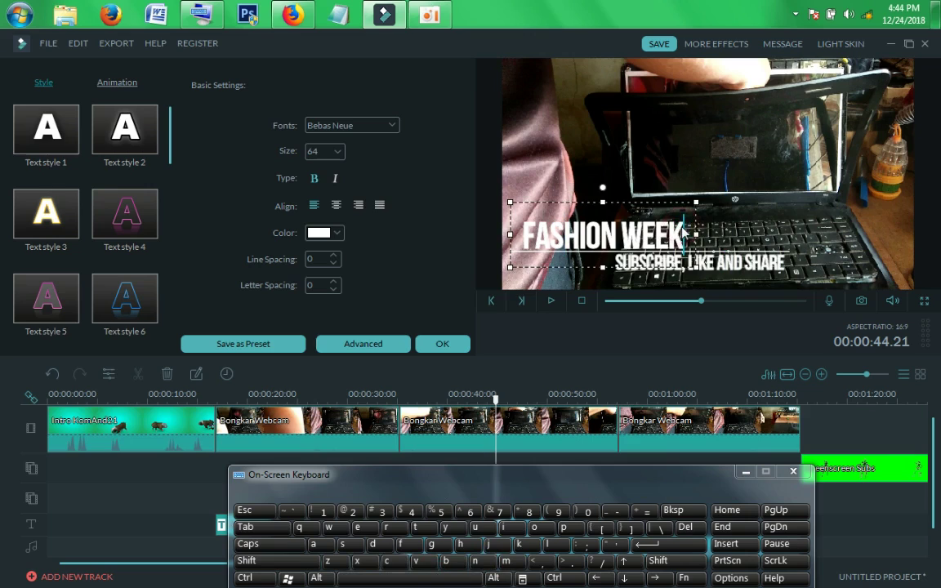
key(BackSpace)
key(BackSpace)
key(BackSpace)
key(BackSpace)
key(BackSpace)
key(BackSpace)
key(BackSpace)
key(BackSpace)
key(BackSpace)
key(BackSpace)
key(BackSpace)
key(BackSpace)
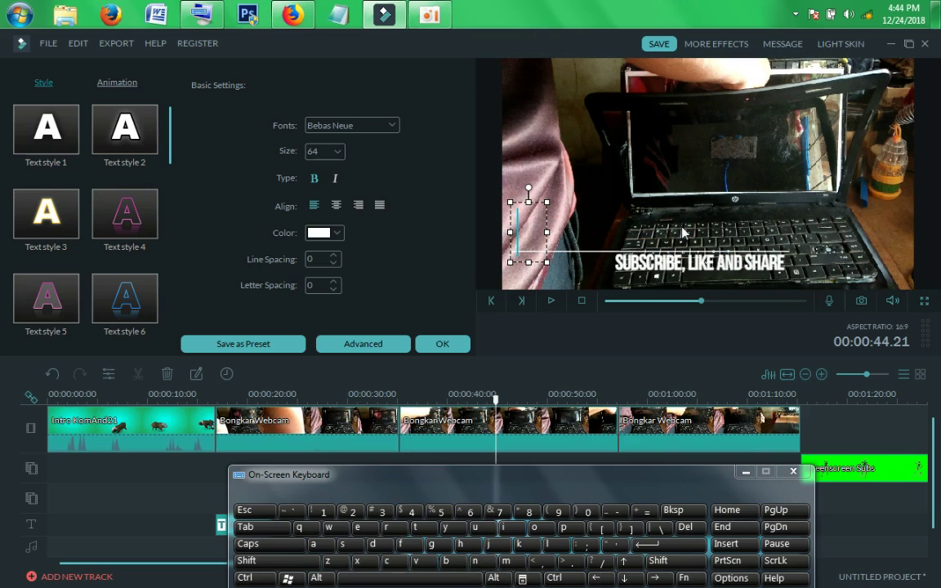
text(KOMPUTER)
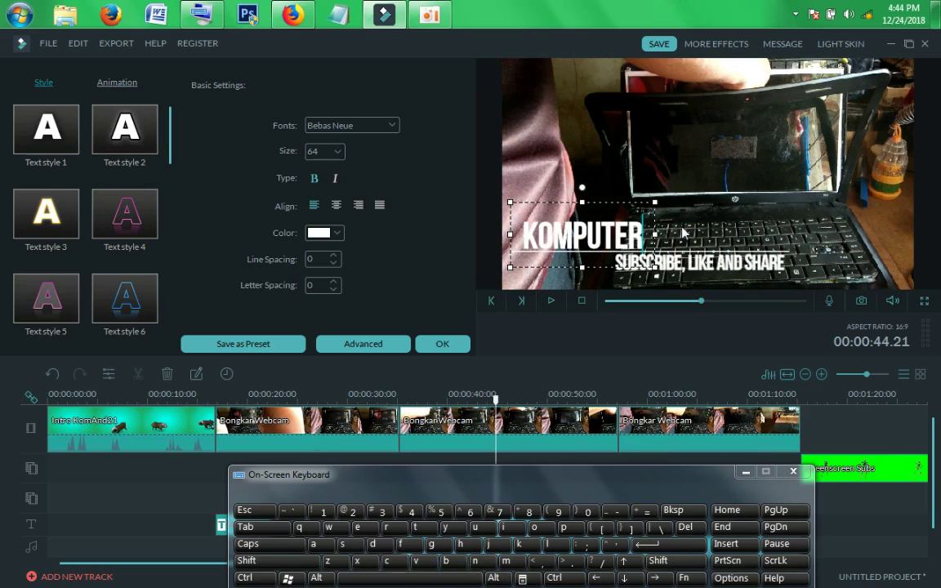
text( A)
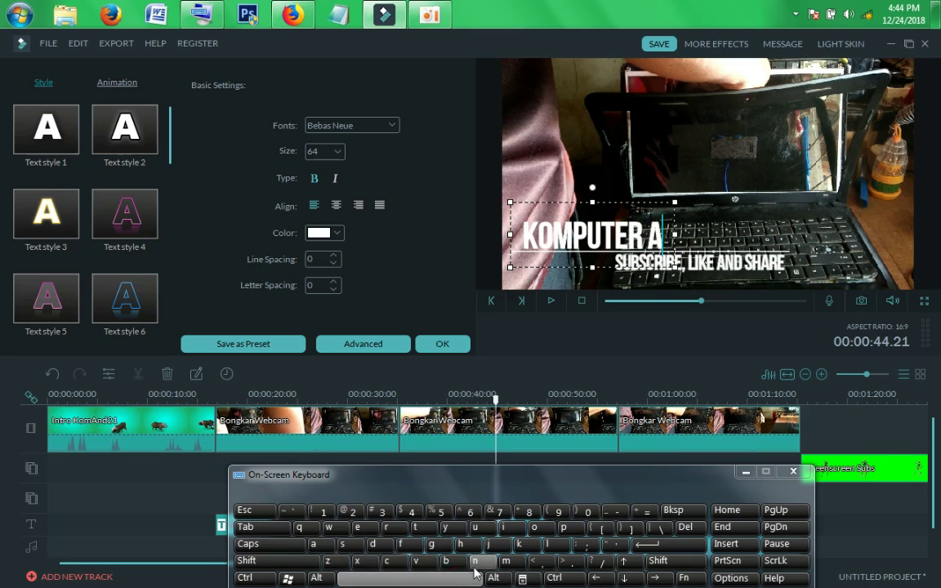
text(NDROID)
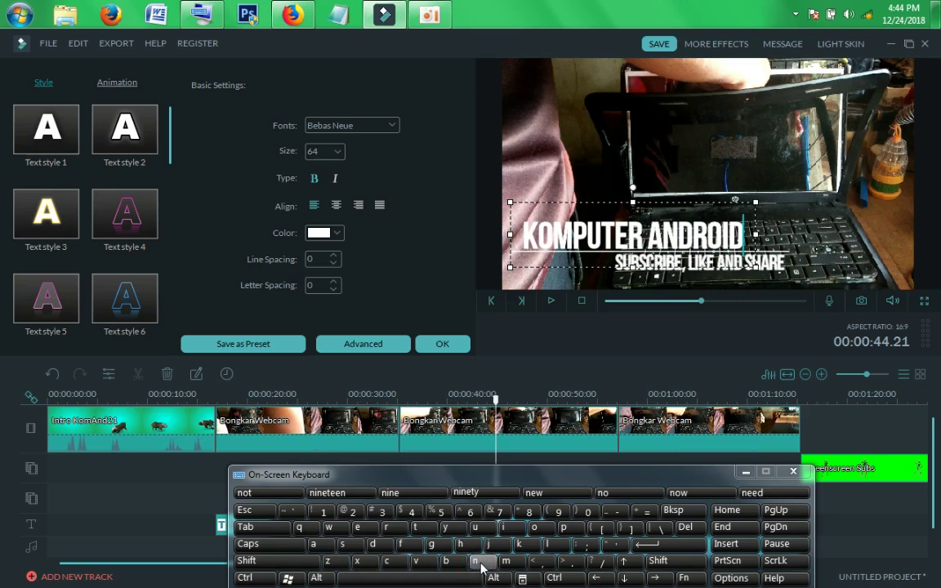
click(746, 471)
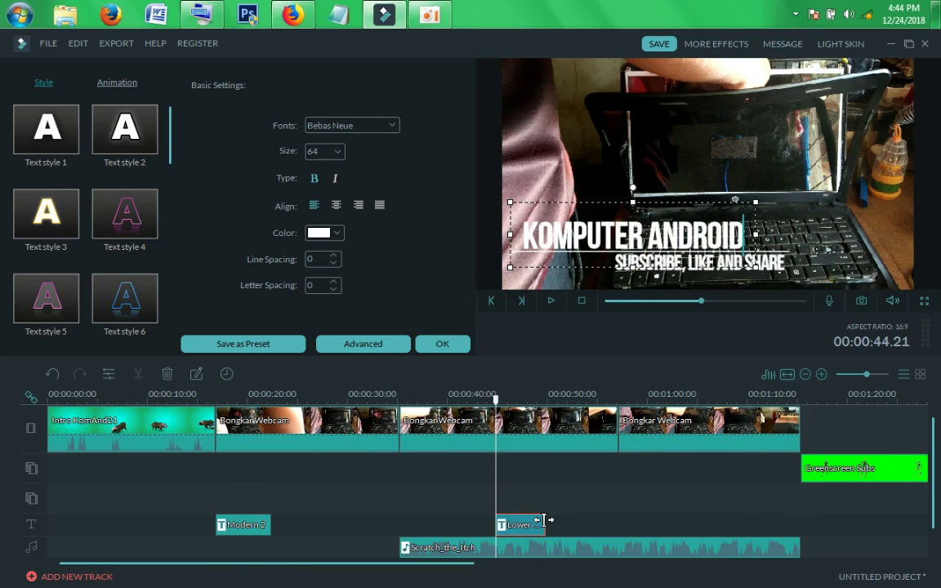
Shorten the lower-third title clip to about 3 seconds on the text track and finish editing its text
drag(543, 520, 526, 523)
drag(527, 406, 497, 420)
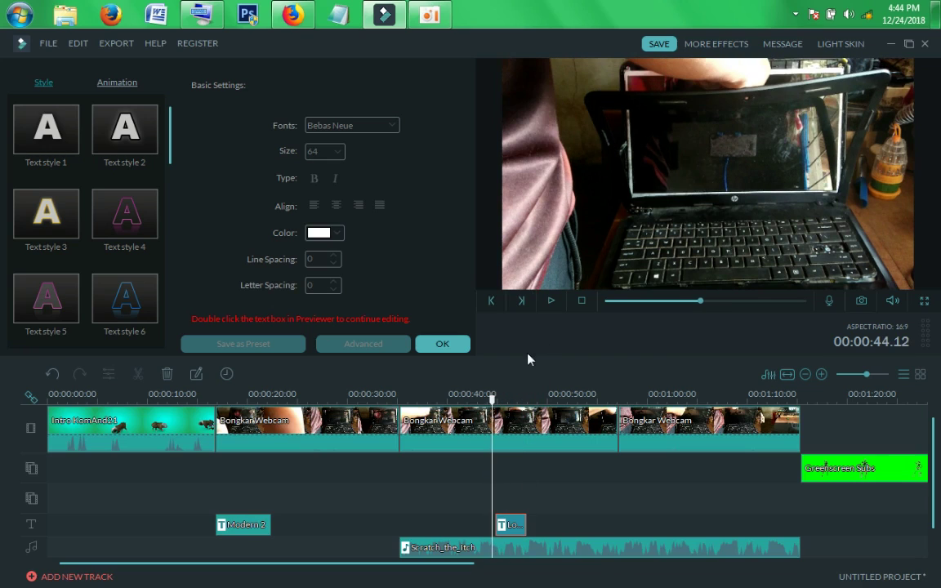
mouse_move(528, 359)
mouse_down()
mouse_move(527, 350)
mouse_move(514, 352)
mouse_up()
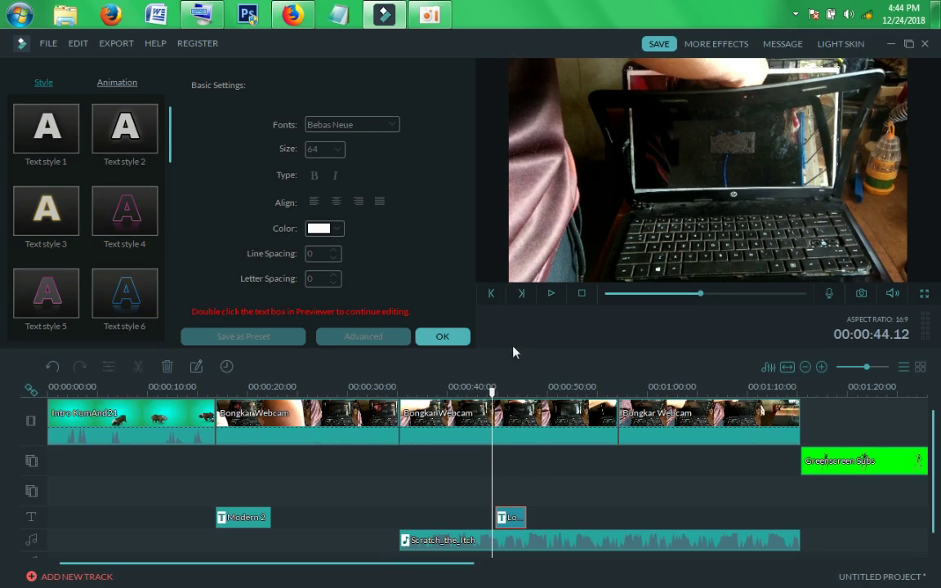
click(439, 336)
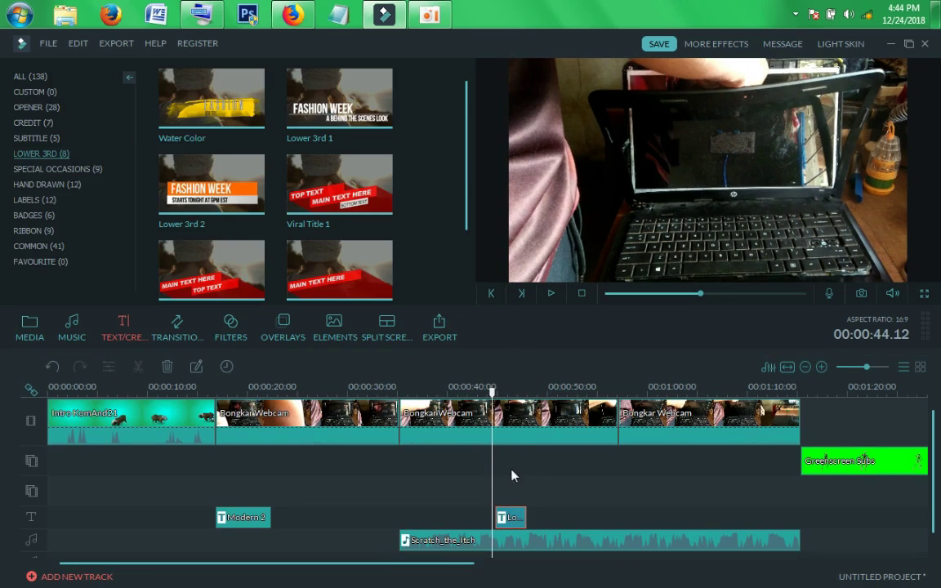
Play the section with the lower-third title to preview how it appears and disappears over the video
click(552, 293)
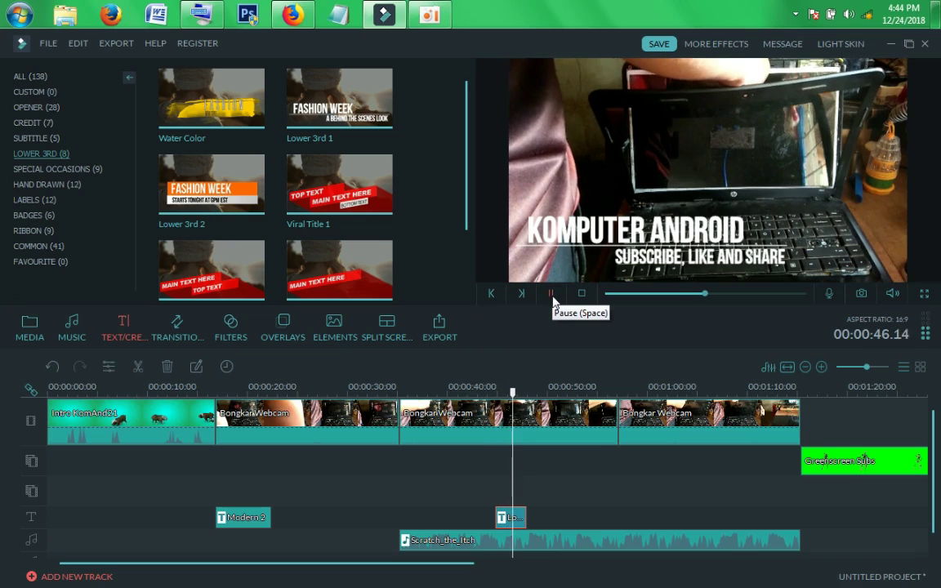
click(552, 298)
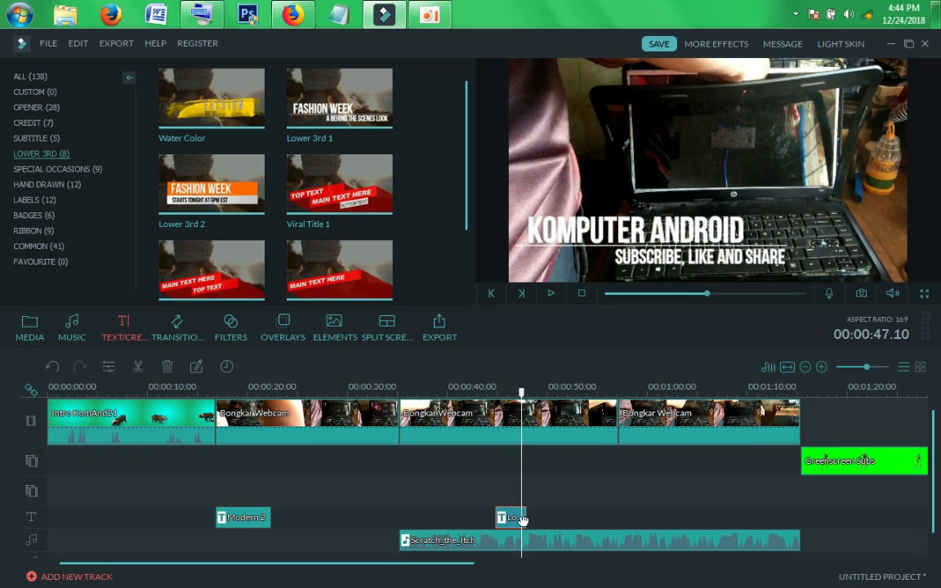
click(551, 294)
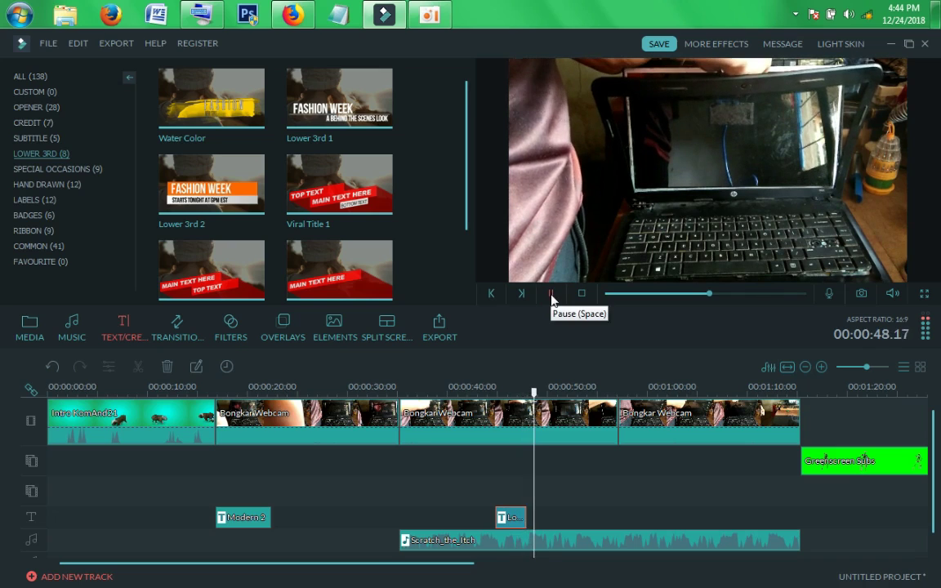
click(551, 295)
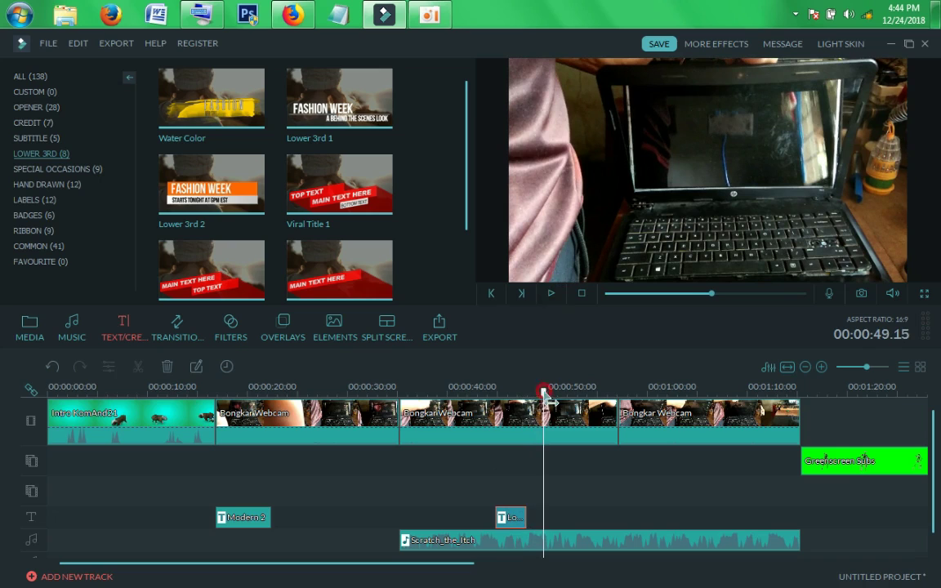
Return the playhead to the start of the lower-third title and open that title in the advanced text editor
drag(545, 392, 496, 393)
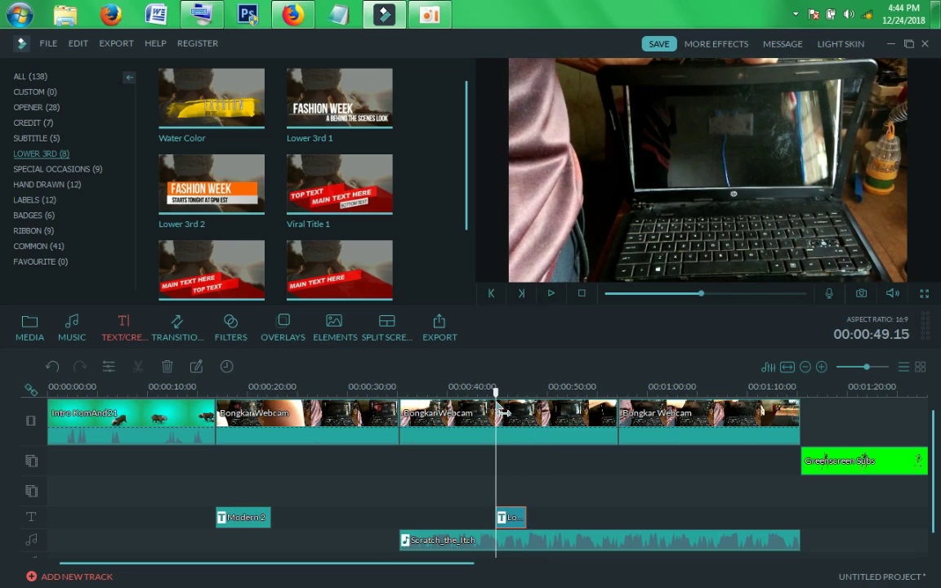
double_click(519, 520)
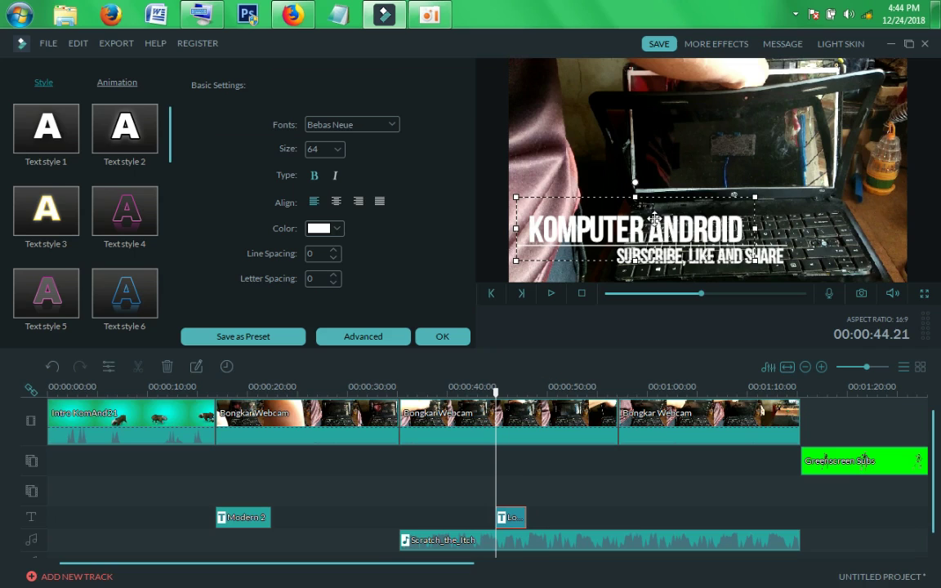
click(365, 343)
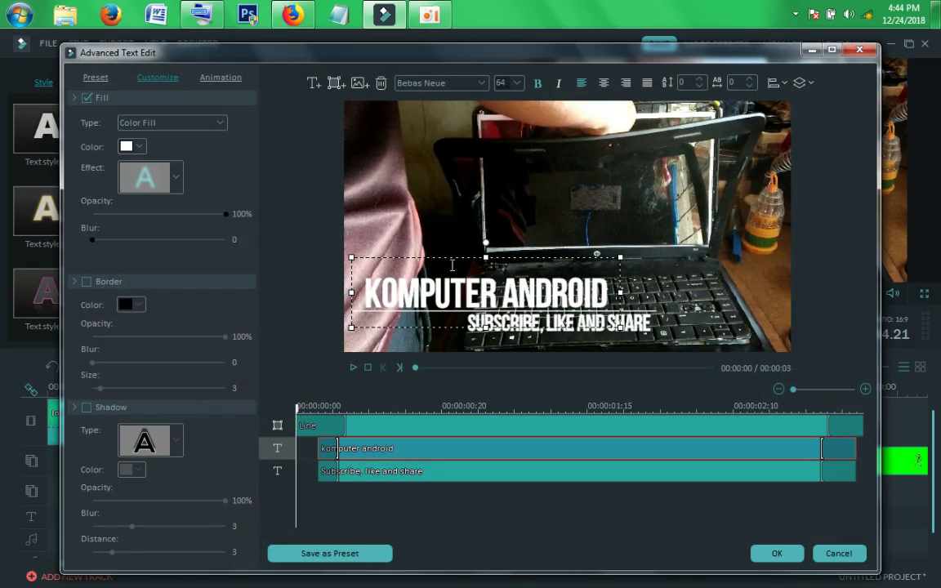
Try out a resized, slightly rotated arrow shape on the laptop screen and delete it
click(335, 84)
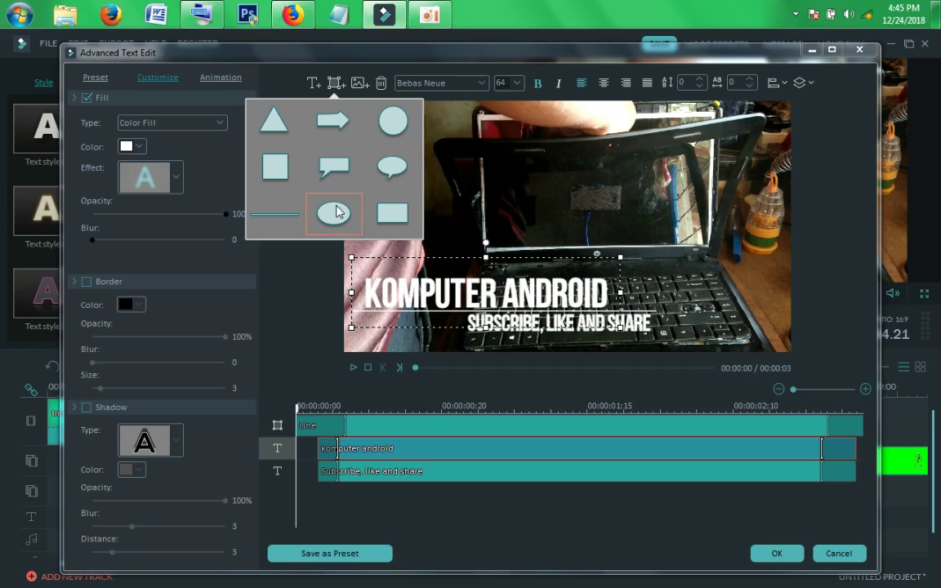
click(330, 122)
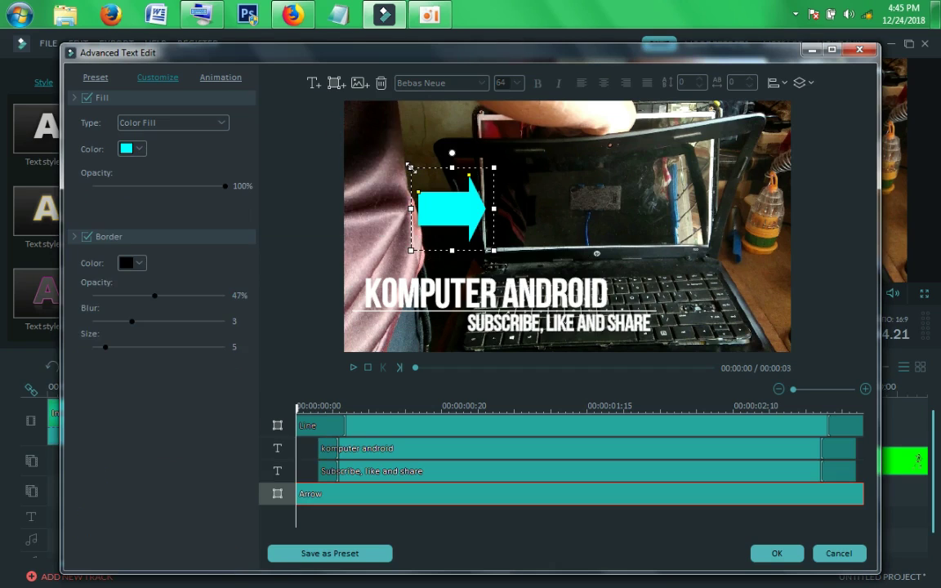
drag(410, 167, 583, 194)
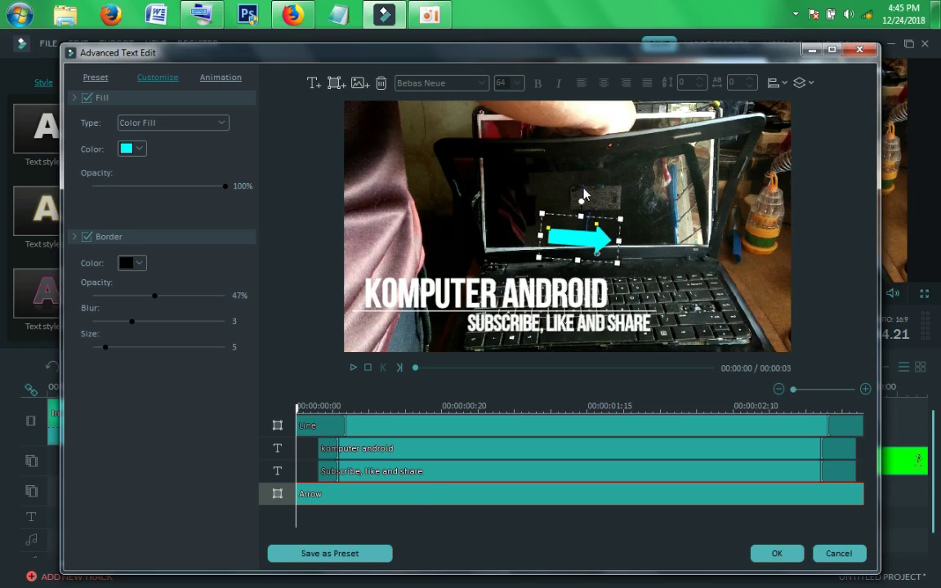
key(Delete)
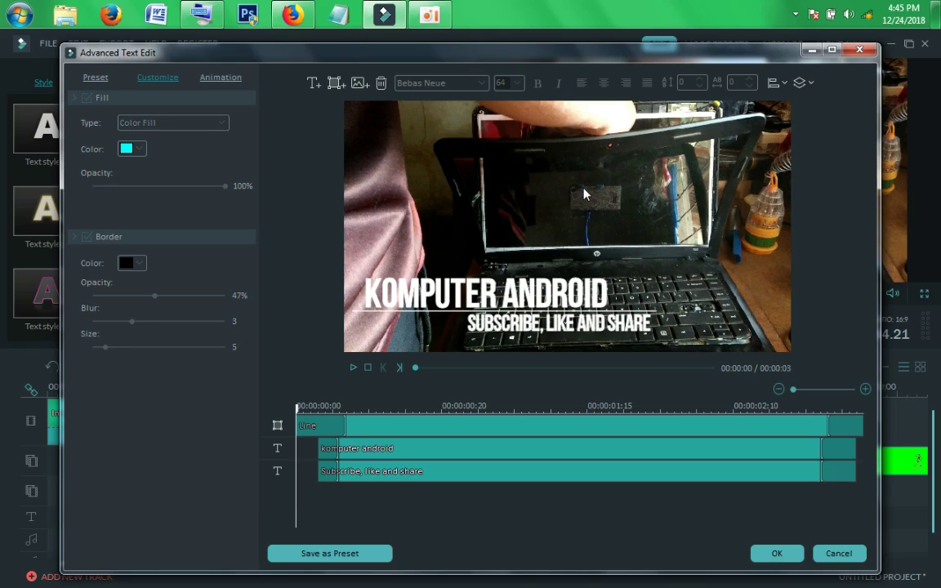
Insert the KamAd logo image from the "channel cantik" folder in VIDEO 2018 on drive C into the title
click(359, 82)
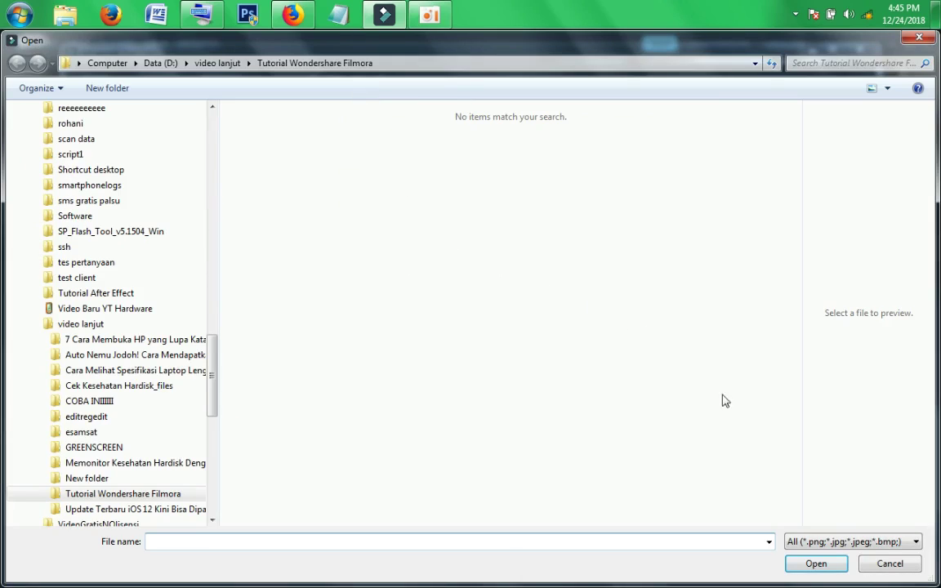
drag(208, 353, 200, 149)
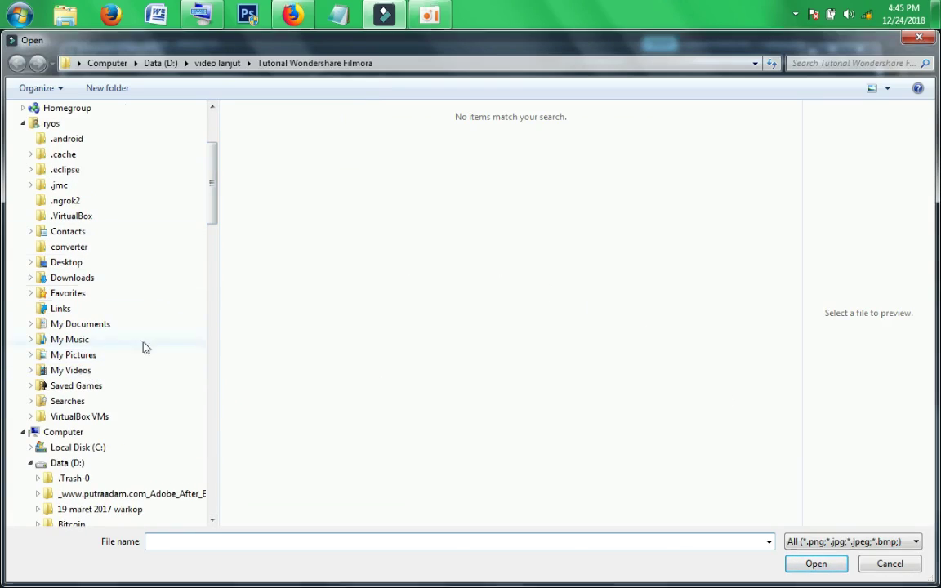
click(102, 448)
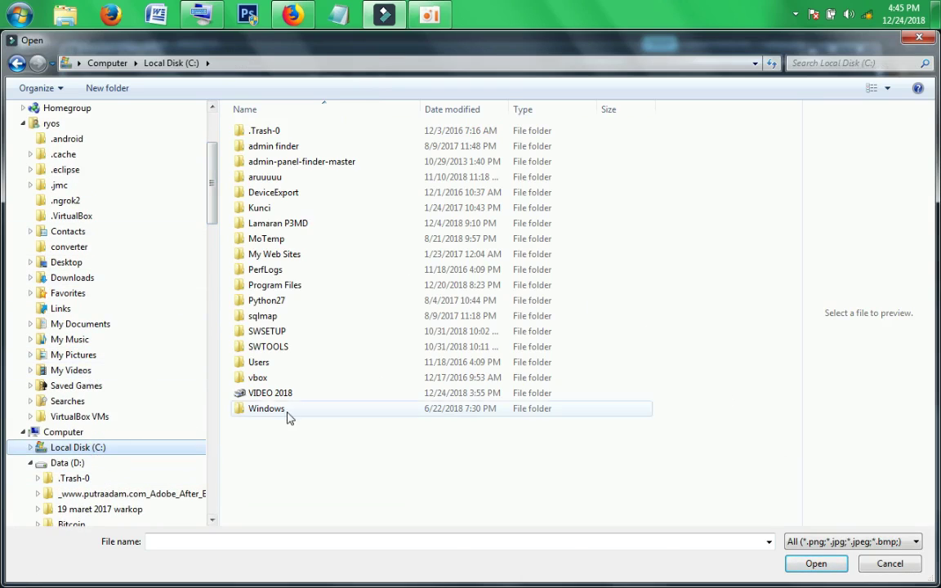
double_click(292, 397)
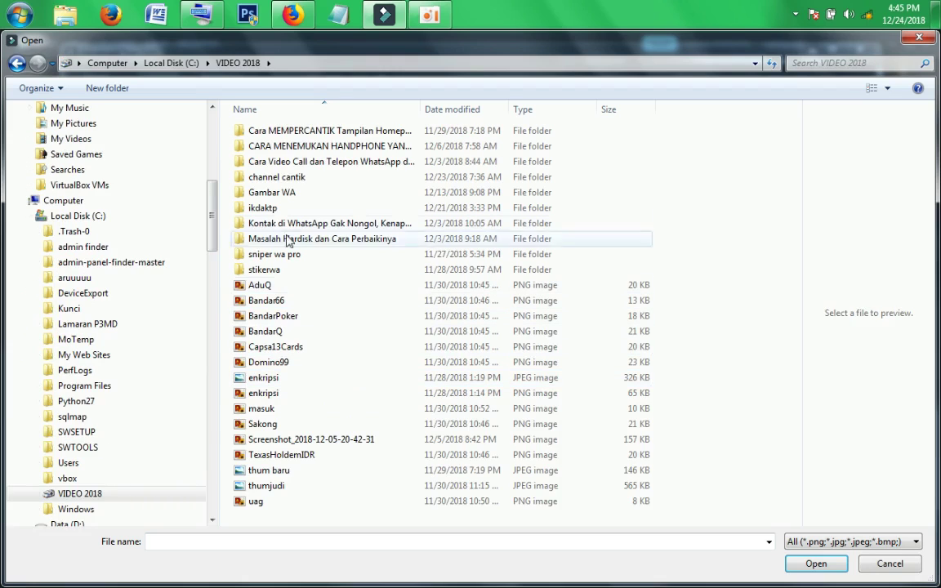
double_click(276, 177)
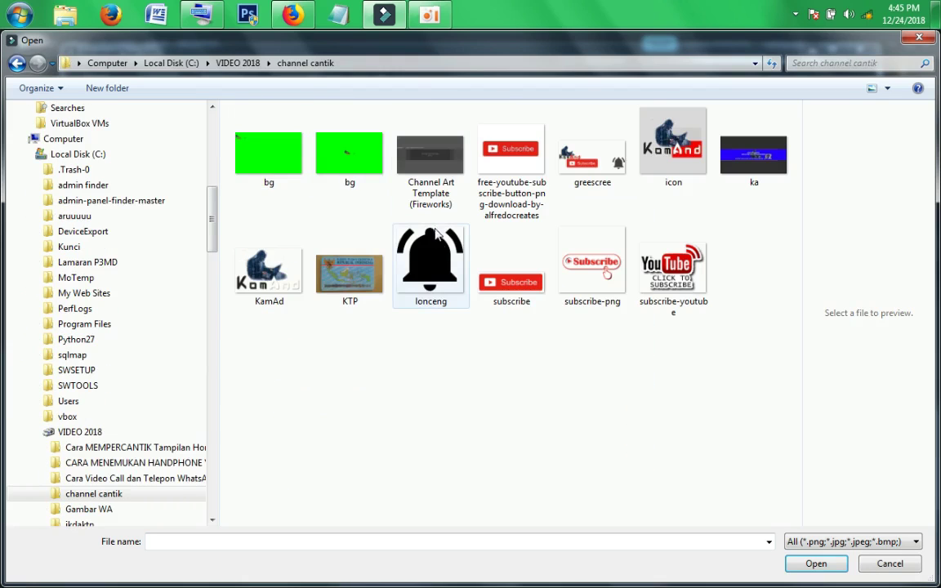
double_click(285, 272)
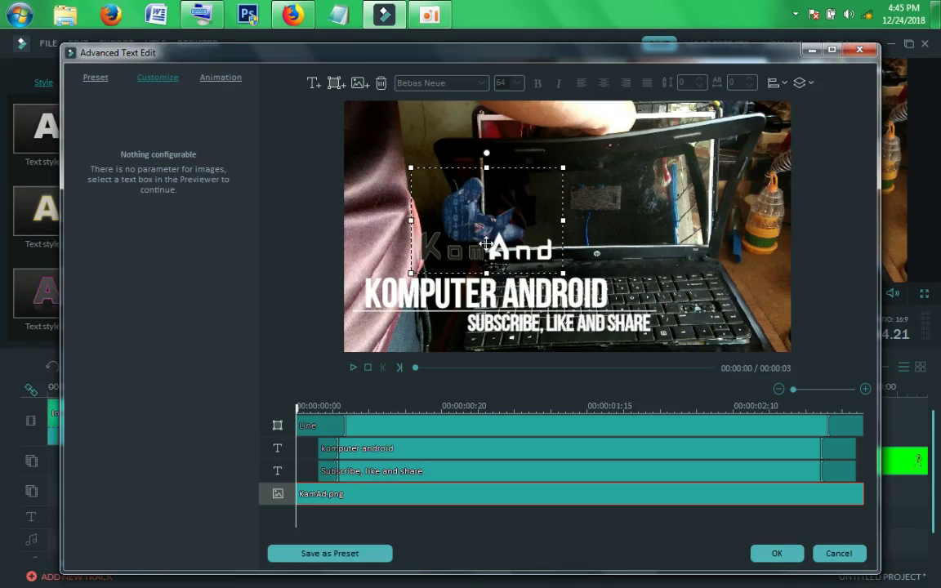
Position the KamAd logo at the frame's left edge just above "KOMPUTER ANDROID" and apply the title changes
drag(516, 168, 453, 177)
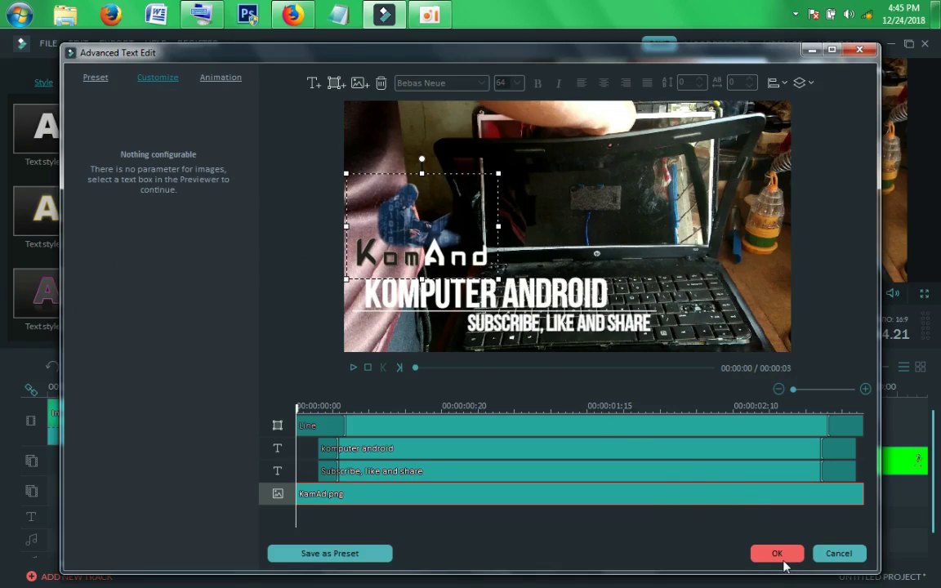
click(782, 558)
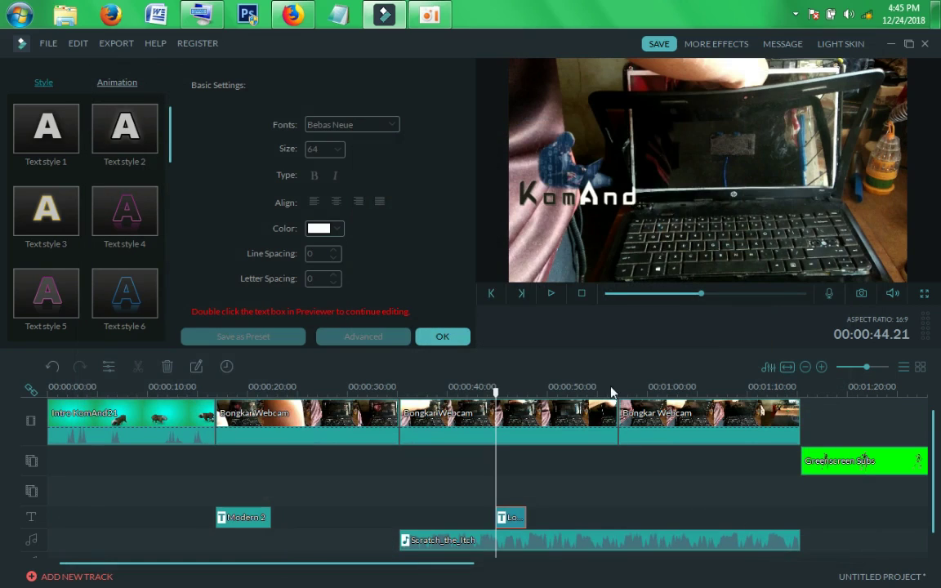
click(443, 338)
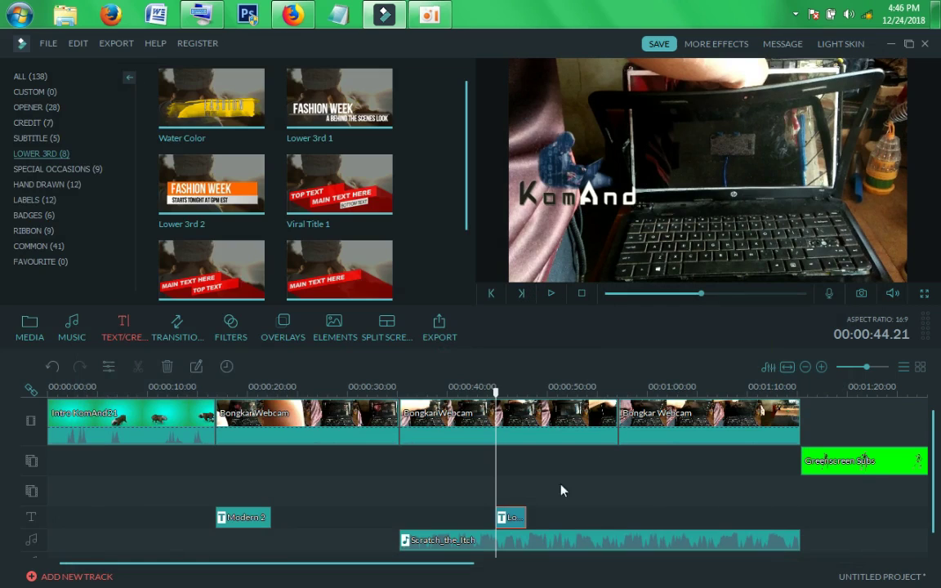
Play back the lower-third title from just before it starts, and return the playhead to its beginning
click(486, 393)
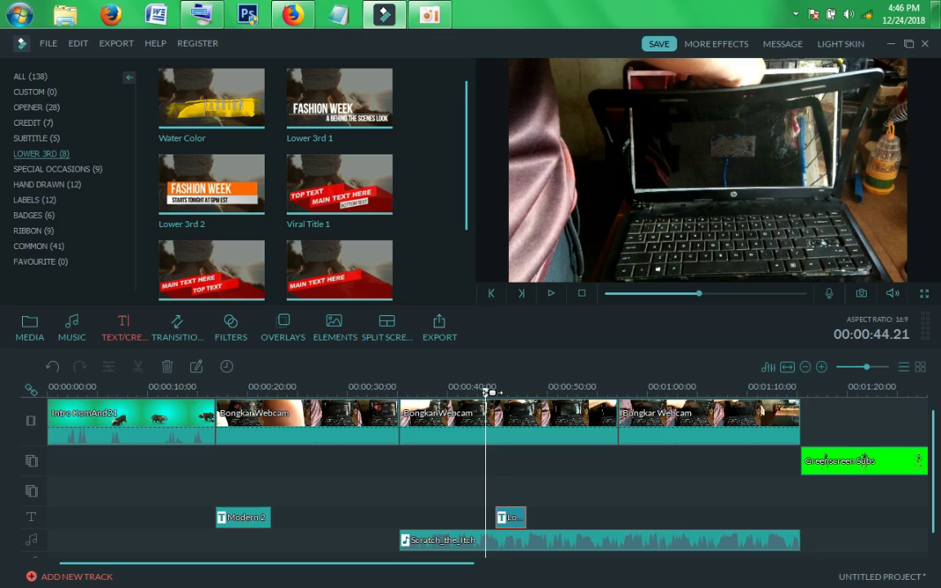
click(552, 294)
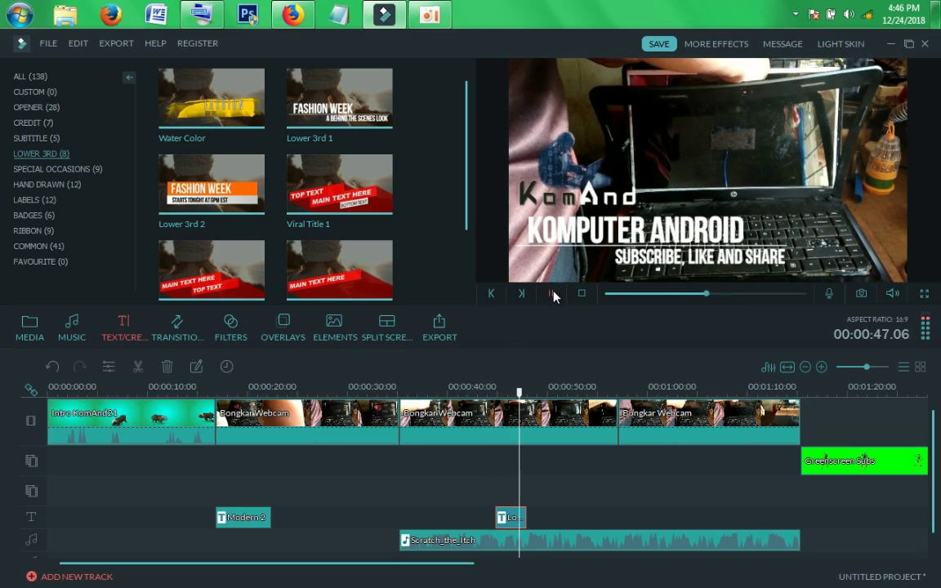
click(552, 294)
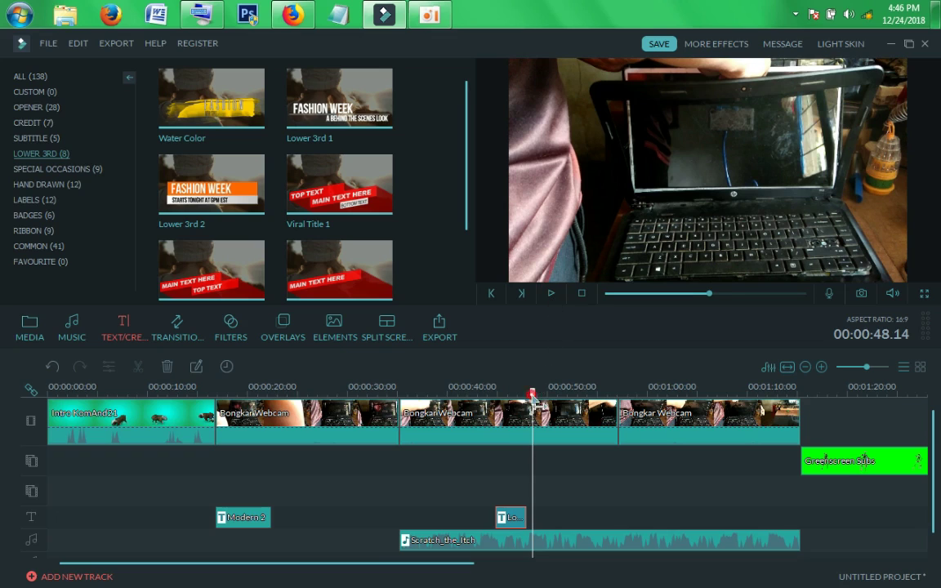
drag(532, 393, 493, 396)
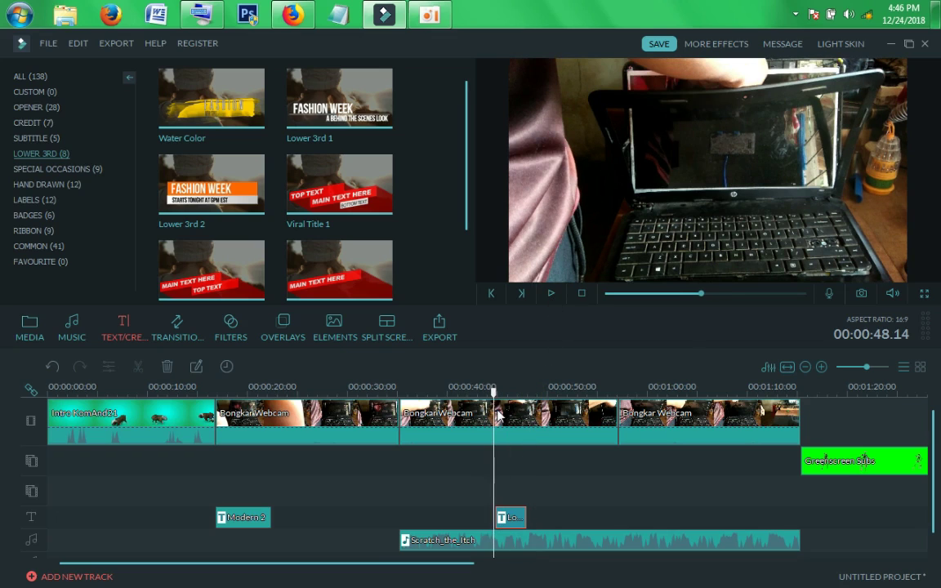
Reopen the lower-third title in the advanced text editor and try the Pinwheel animation on the KamAd logo
double_click(511, 517)
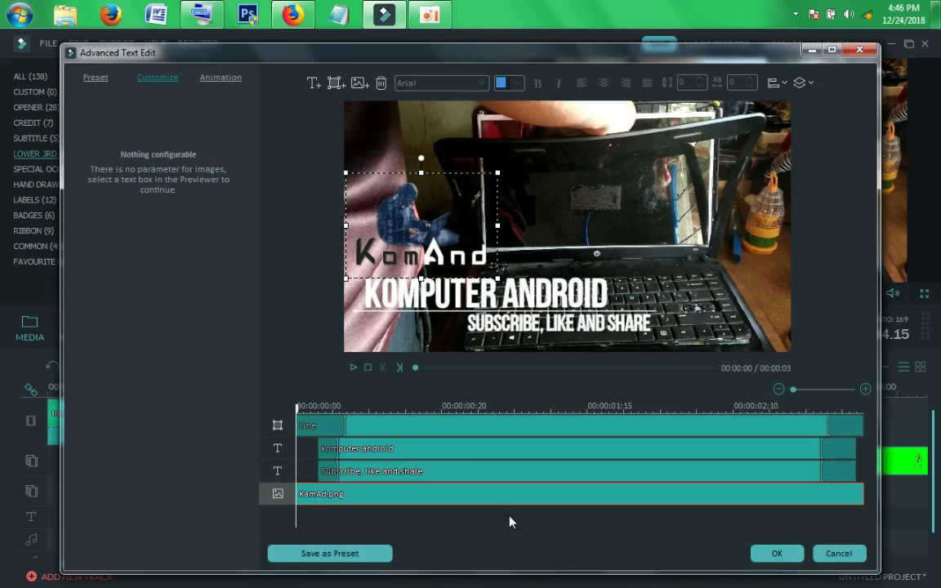
click(214, 78)
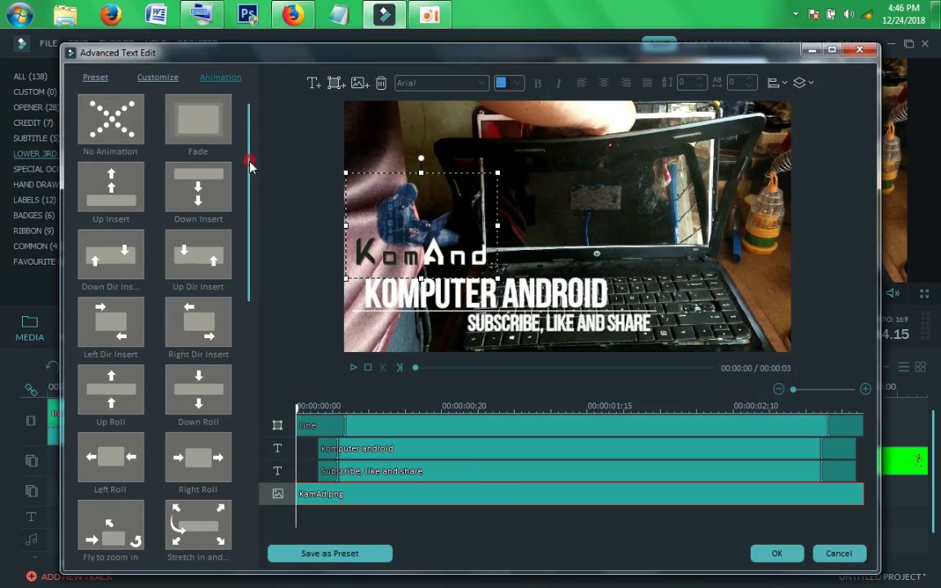
drag(250, 163, 252, 373)
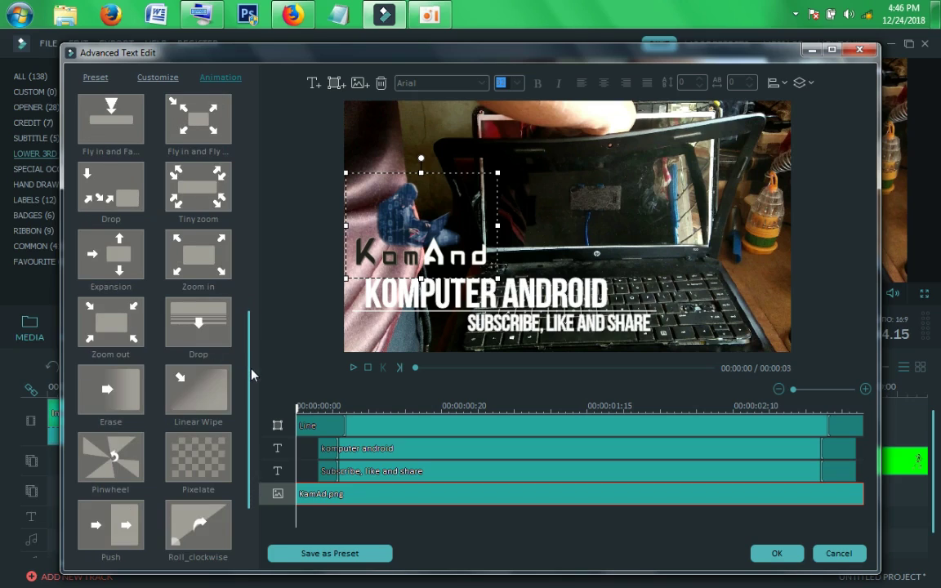
double_click(122, 454)
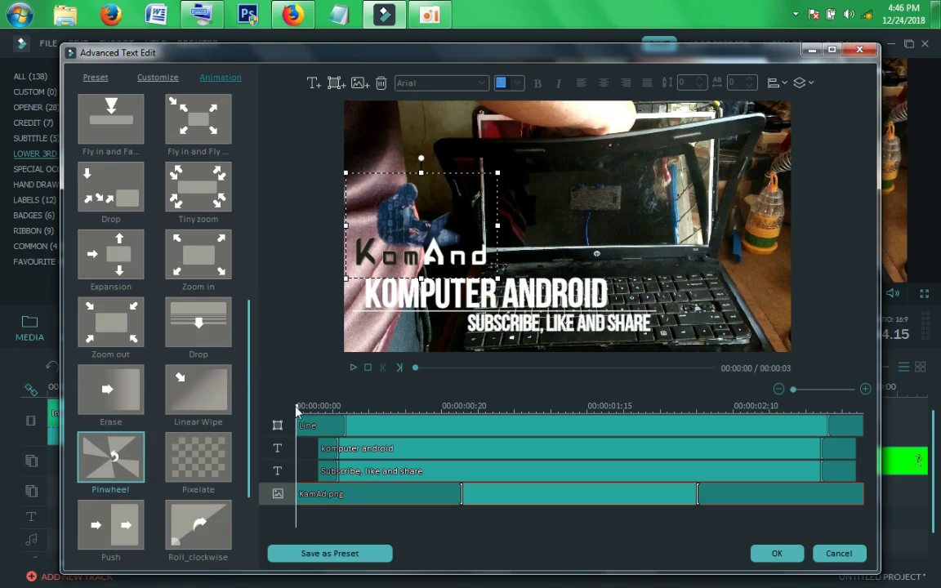
Preview the Type Writer, Twrl and Evaporate 1 animations for the line and both text layers, confirm the title and play it back
click(520, 299)
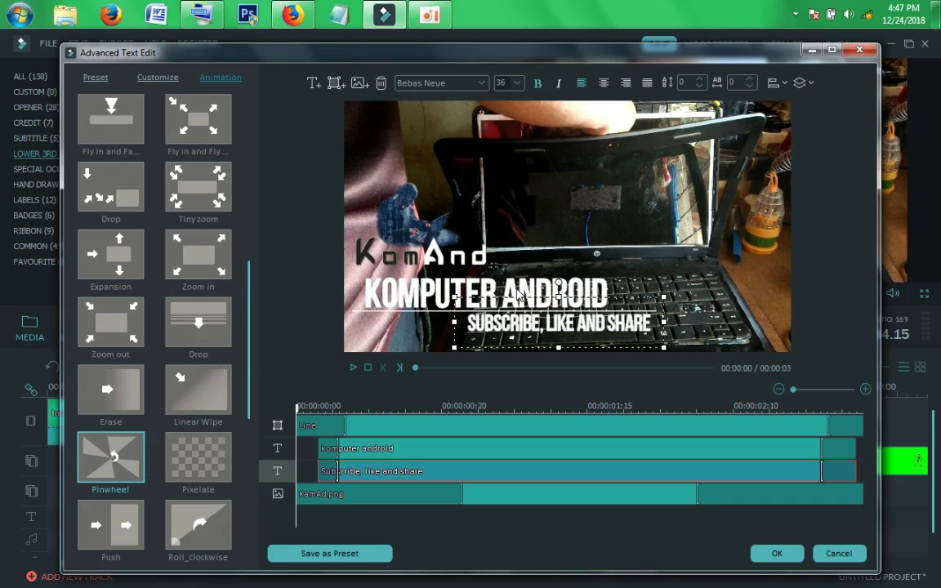
click(388, 447)
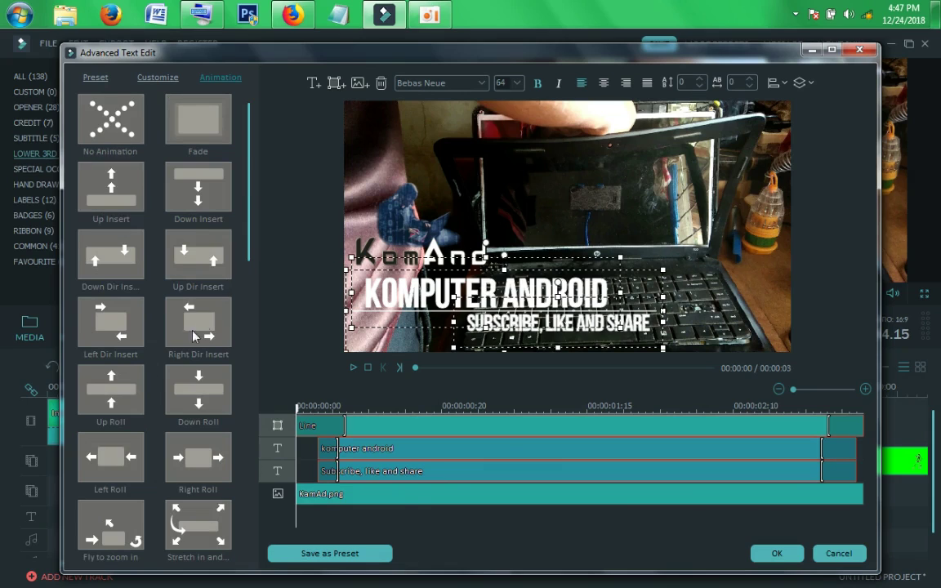
drag(247, 251, 272, 477)
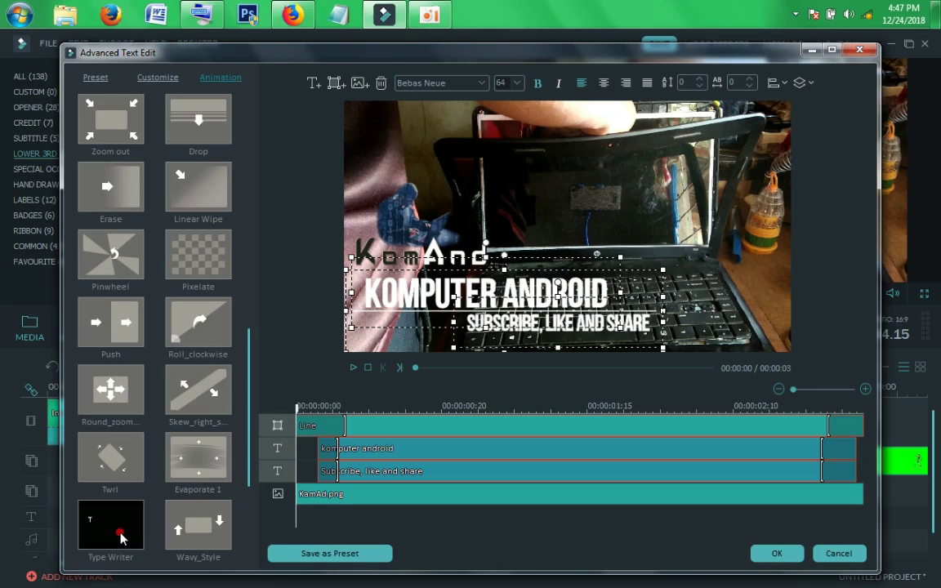
click(121, 539)
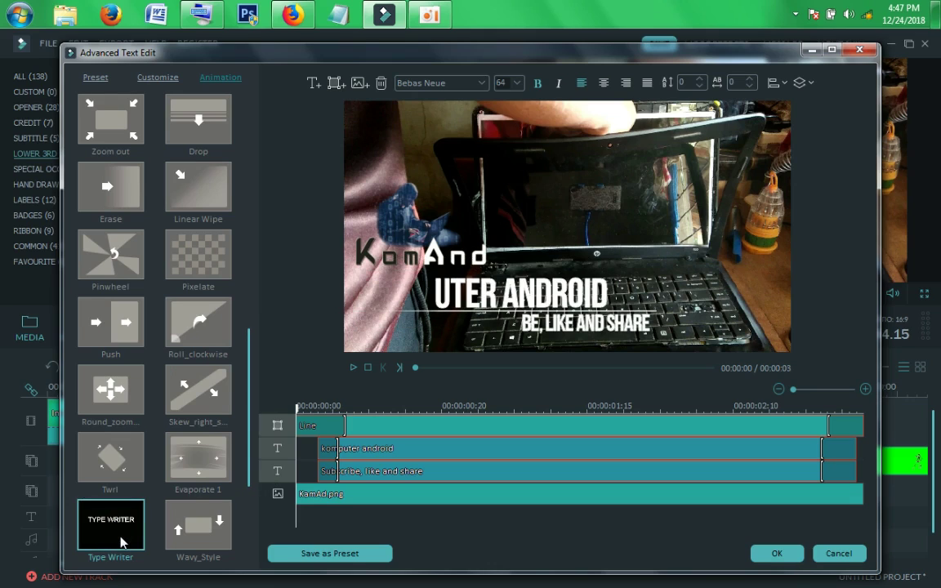
click(121, 479)
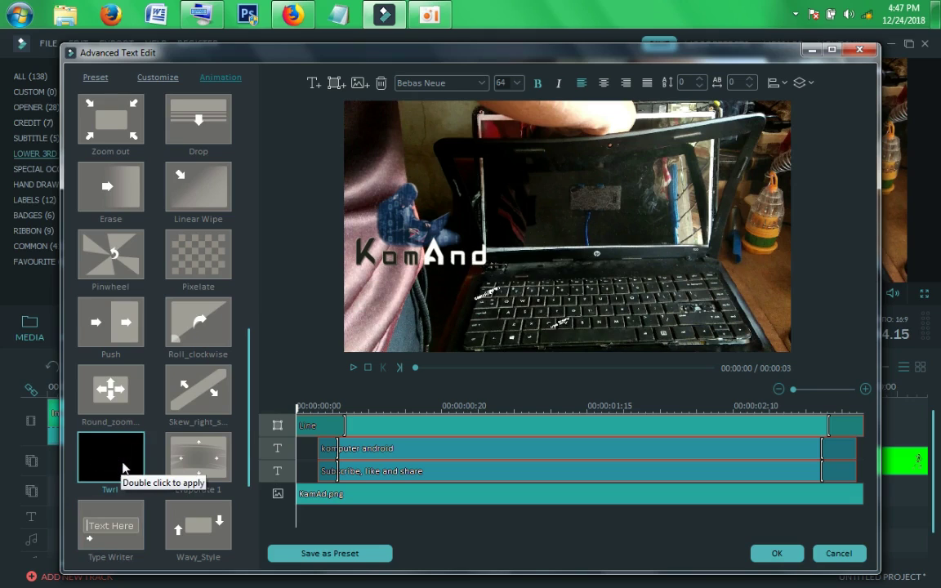
click(207, 459)
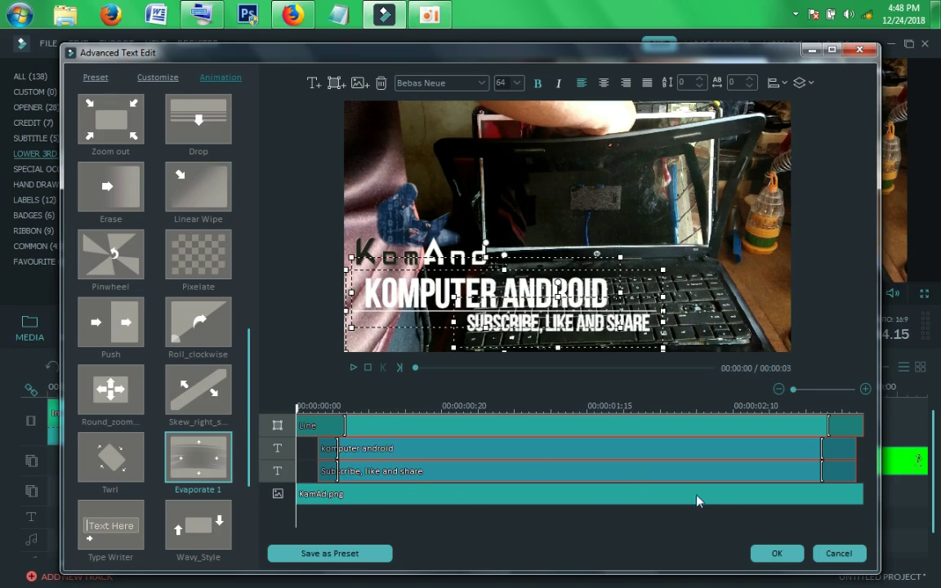
click(766, 553)
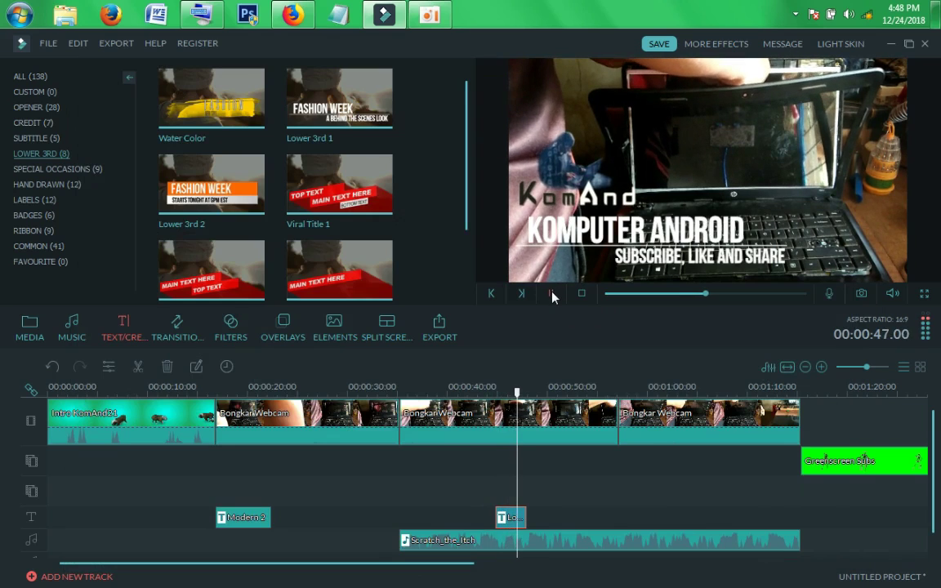
click(552, 292)
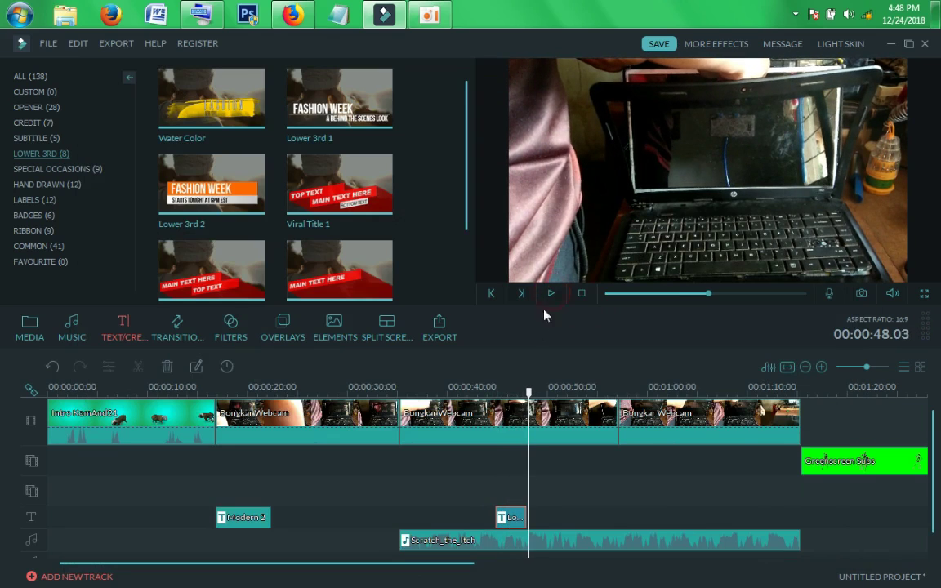
Play the video from the end of the intro clip into the opening Modern 2 title
drag(527, 394, 218, 396)
click(479, 514)
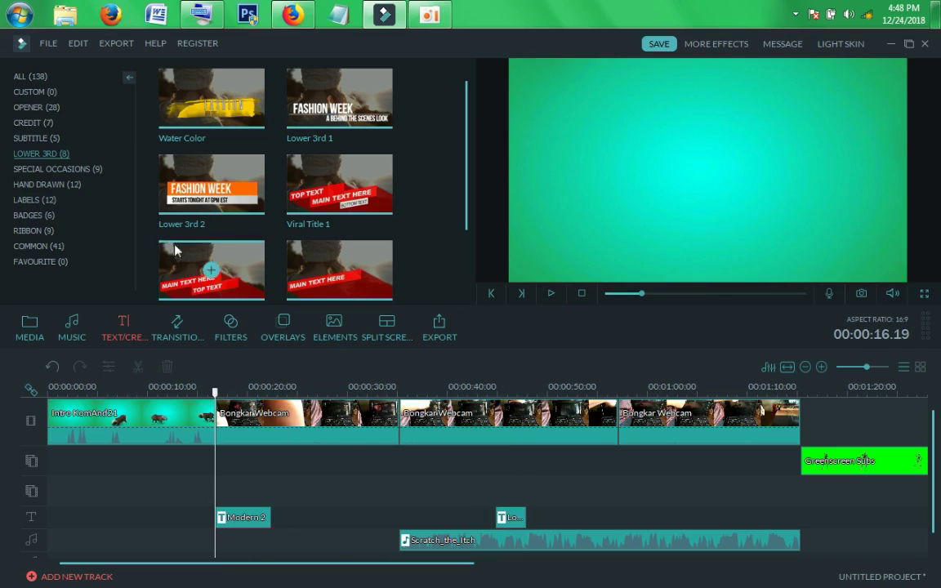
click(40, 332)
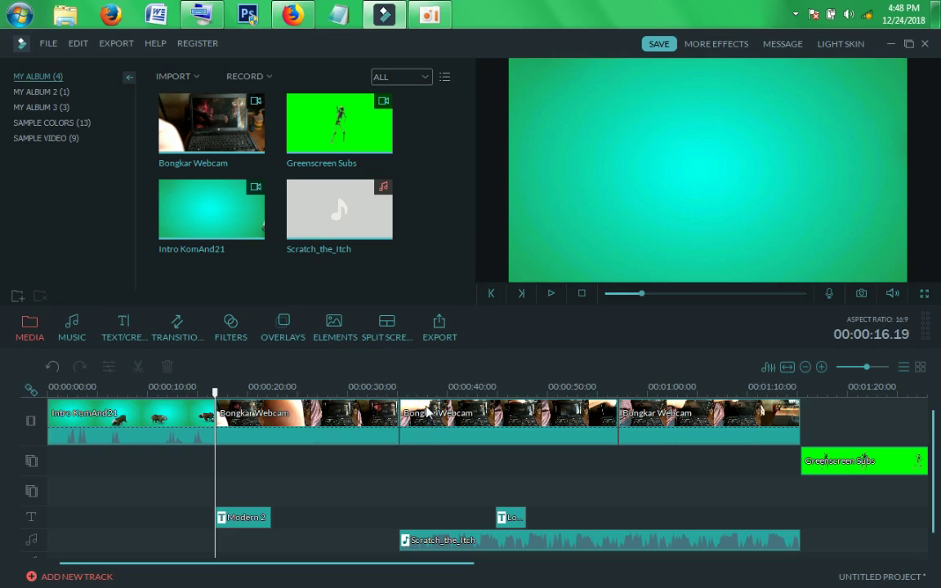
drag(215, 393, 209, 393)
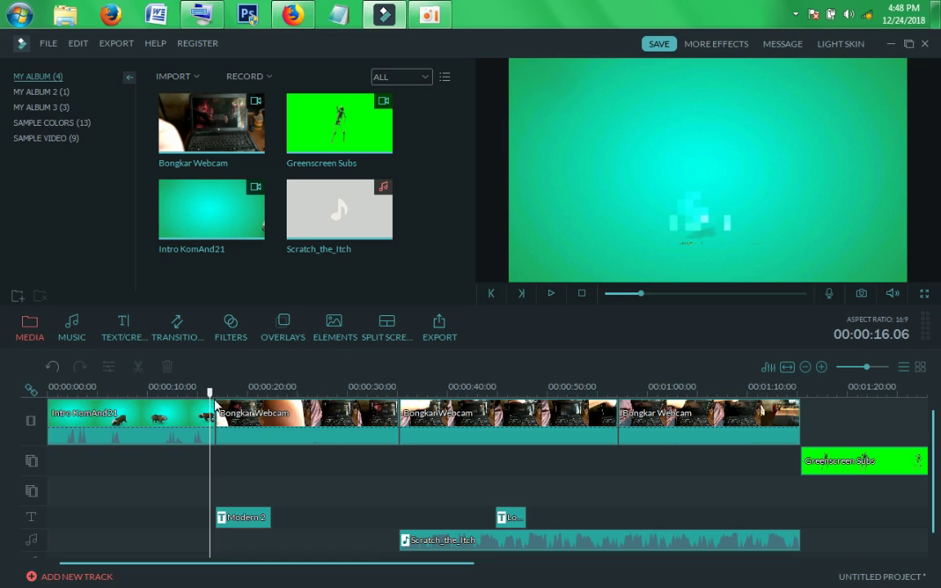
click(550, 293)
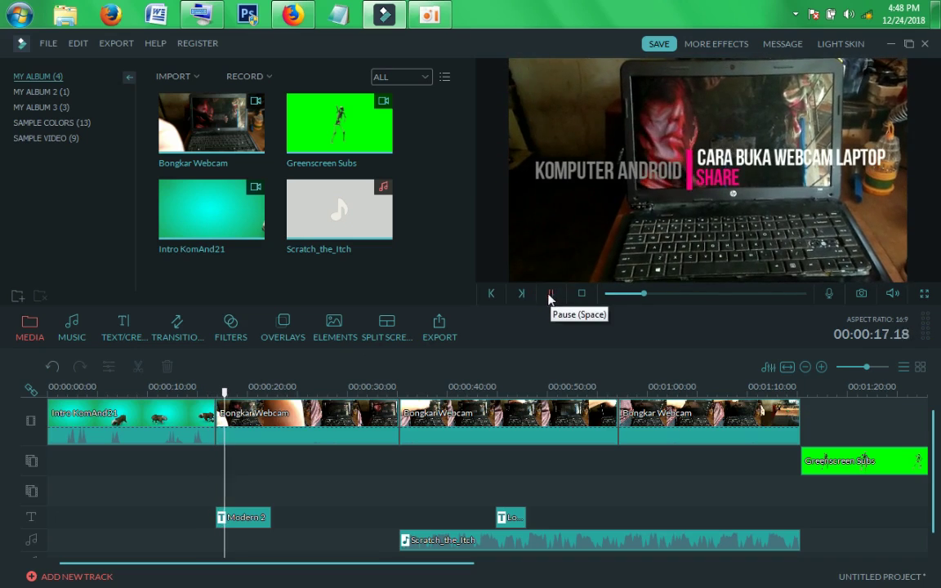
Play across the cut between the first and second Bongkar Webcam clips, and set the playhead just before that cut
click(387, 387)
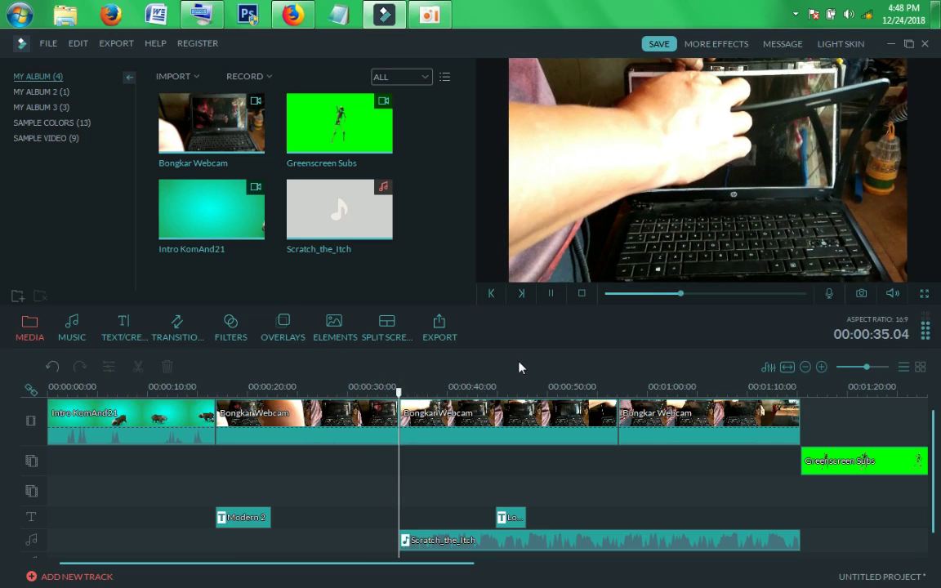
click(554, 293)
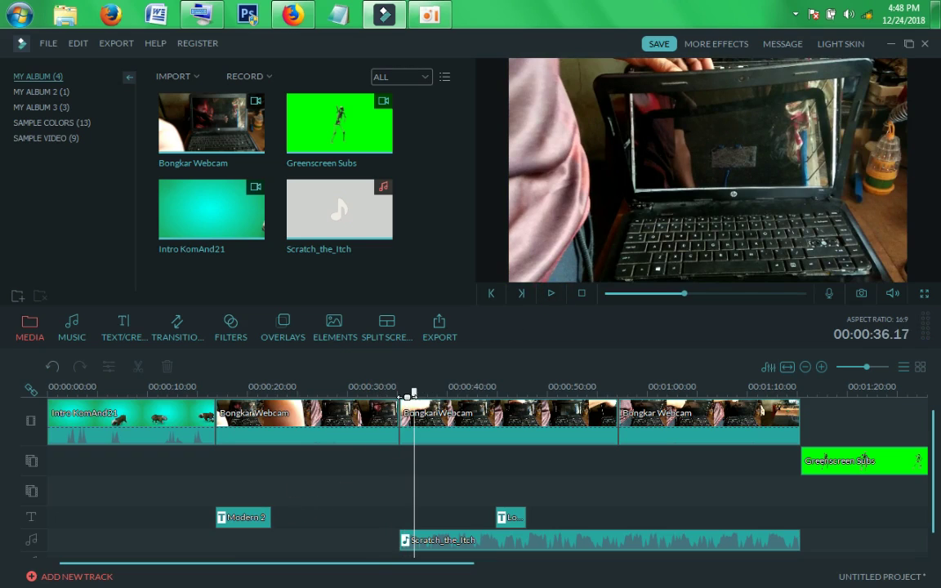
drag(414, 393, 393, 392)
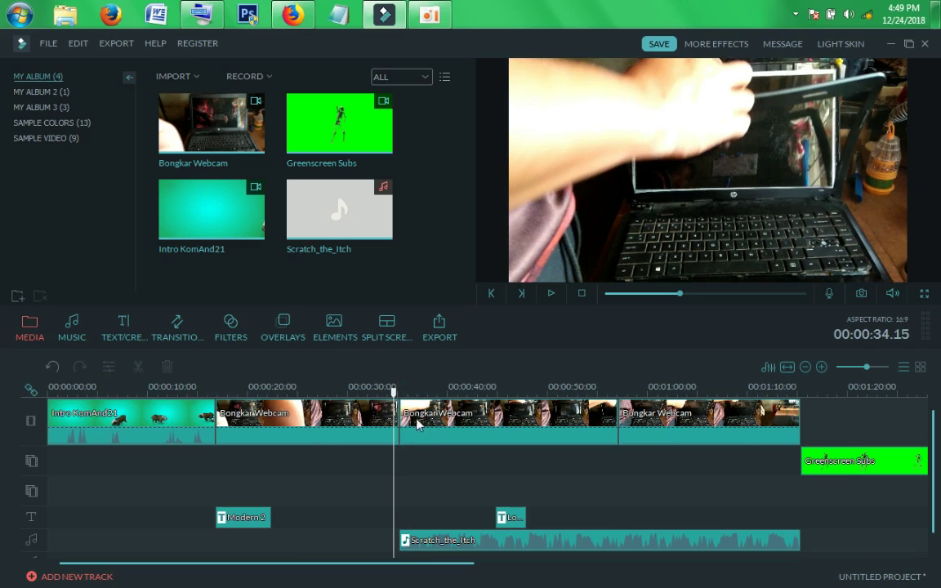
Preview the Linear Wipe transition and place it on the cut between the first and second Bongkar Webcam clips
click(188, 335)
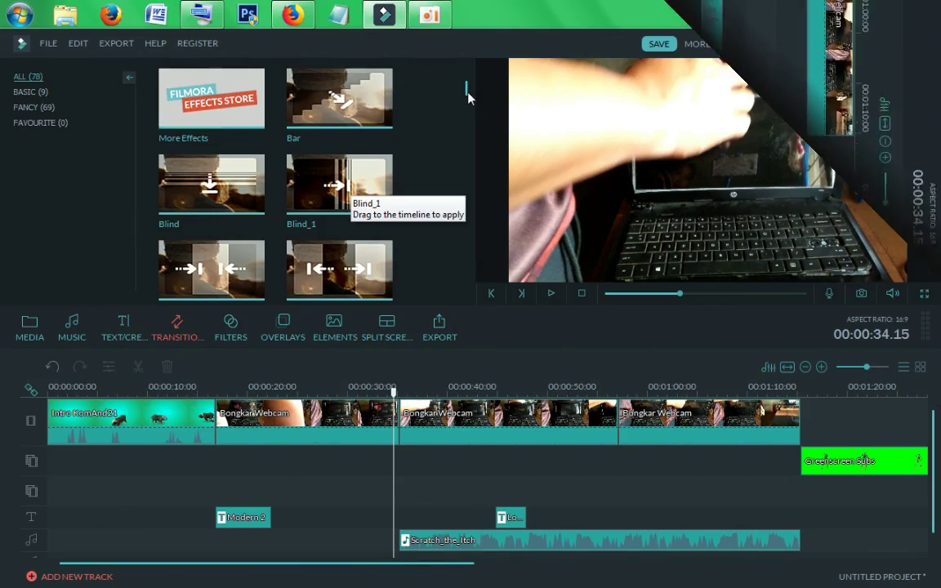
drag(466, 84, 472, 164)
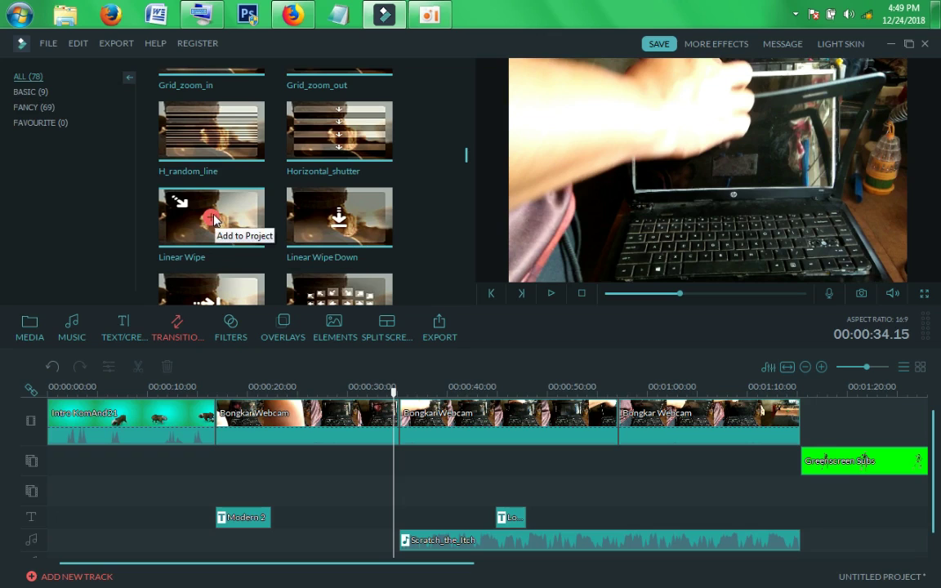
click(245, 211)
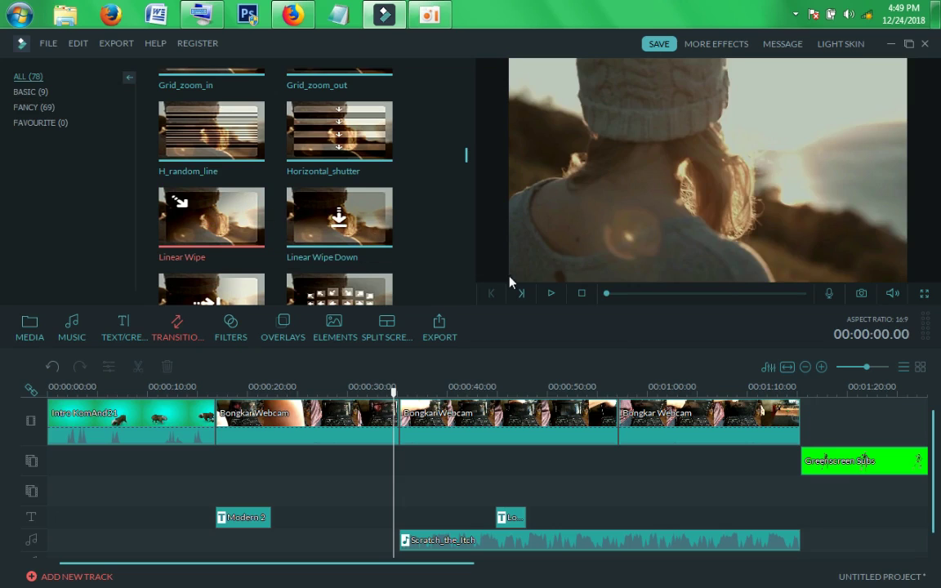
click(552, 295)
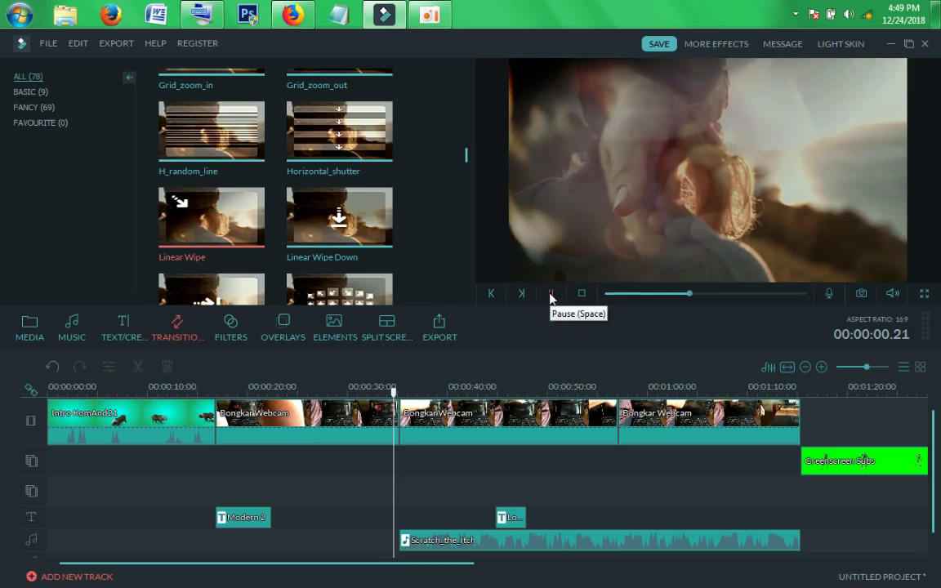
click(237, 211)
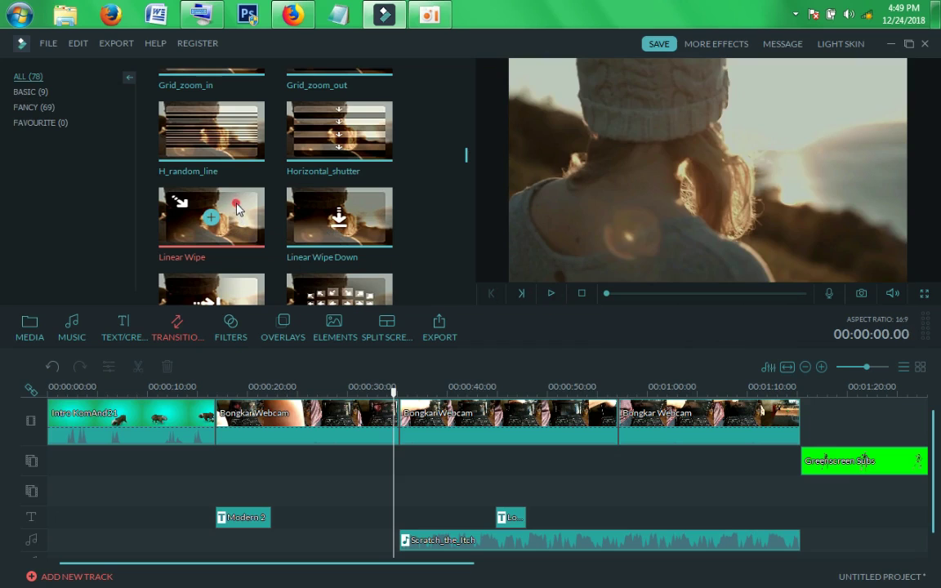
drag(238, 211, 405, 433)
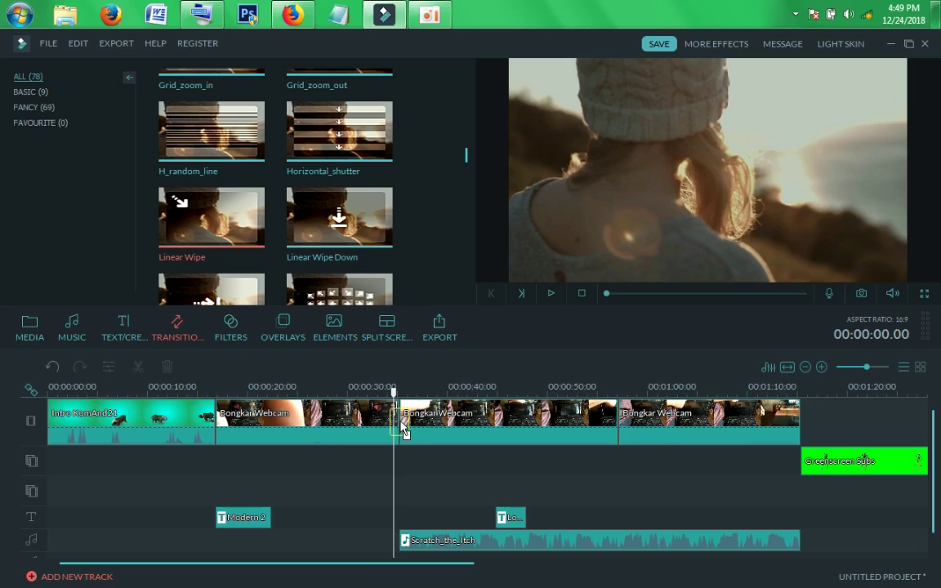
drag(404, 433, 401, 425)
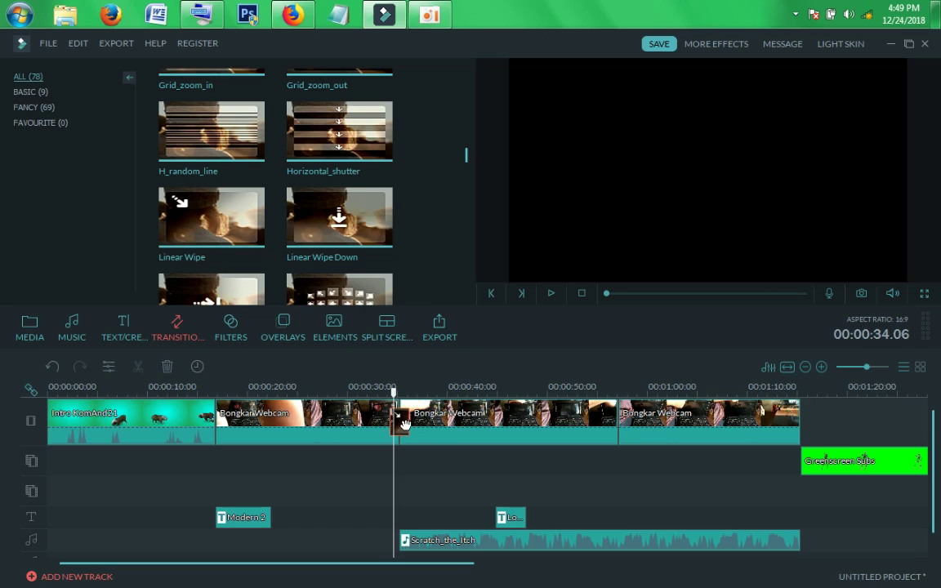
Play back the Linear Wipe transition from just before it starts until the second Bongkar Webcam clip shows
drag(393, 390, 389, 392)
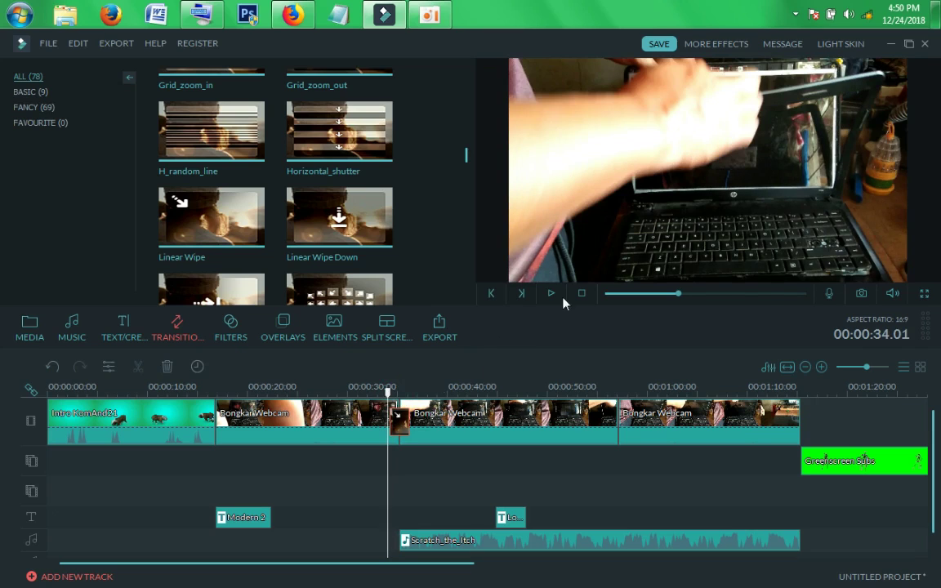
click(551, 294)
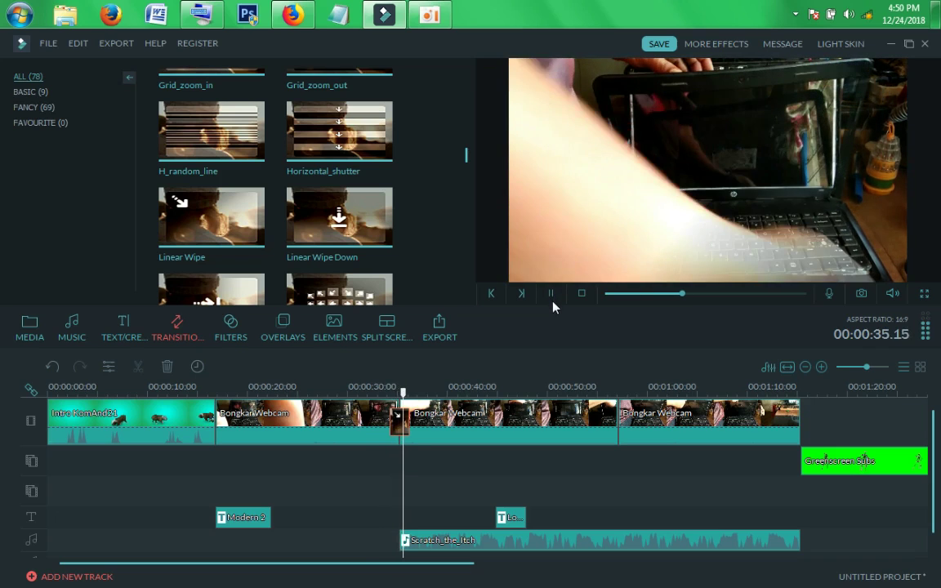
click(550, 293)
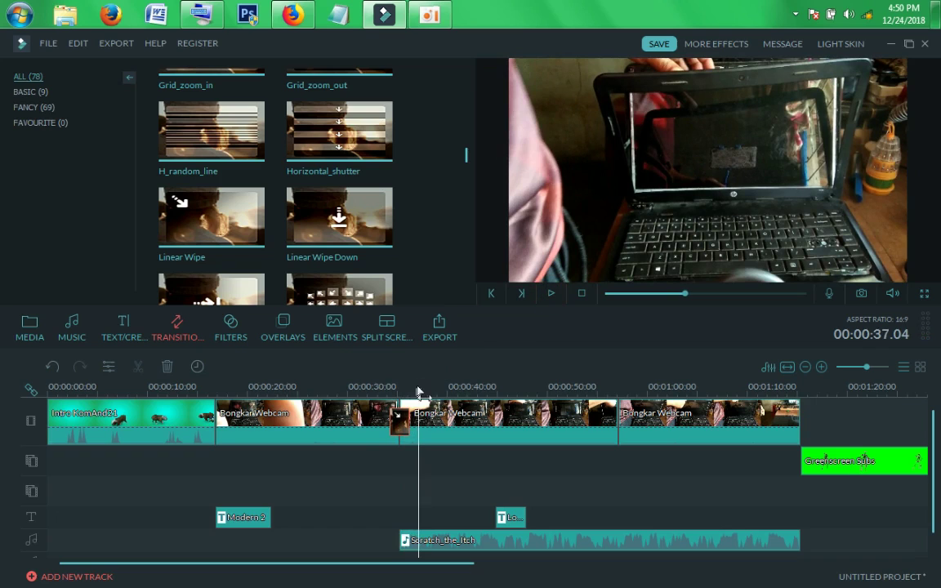
Place the Linear Wipe Right transition on the cut between the second and third Bongkar Webcam clips, with the playhead just before it
drag(419, 395, 618, 437)
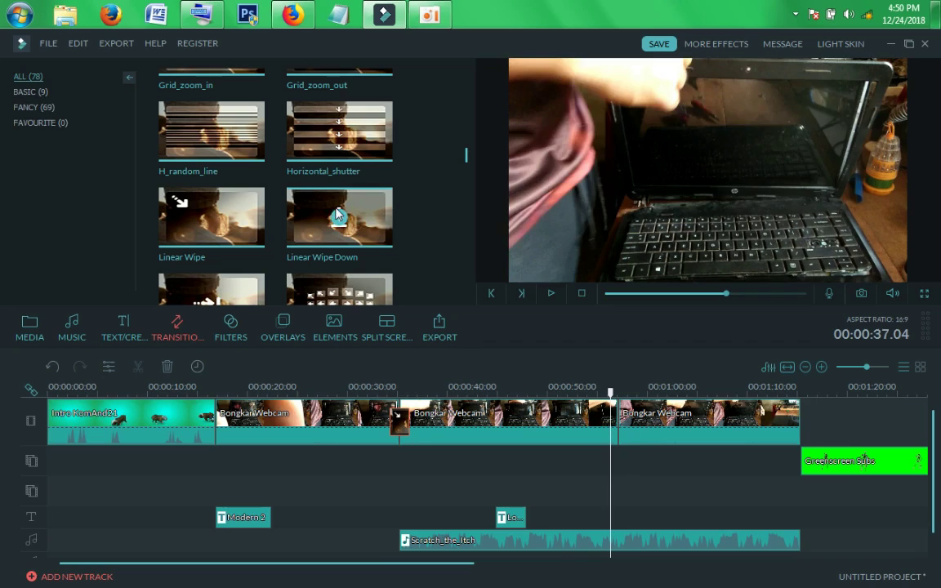
mouse_move(338, 219)
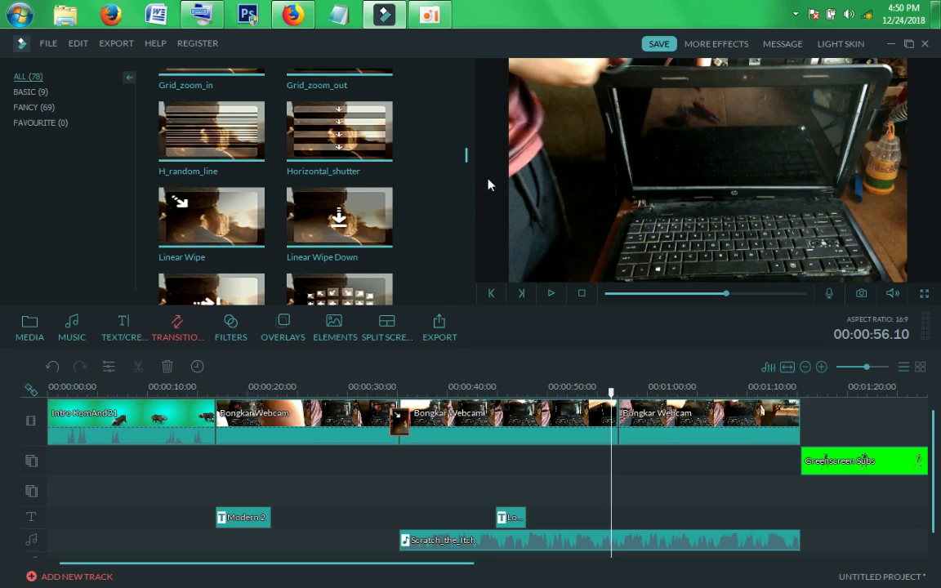
drag(466, 152, 467, 163)
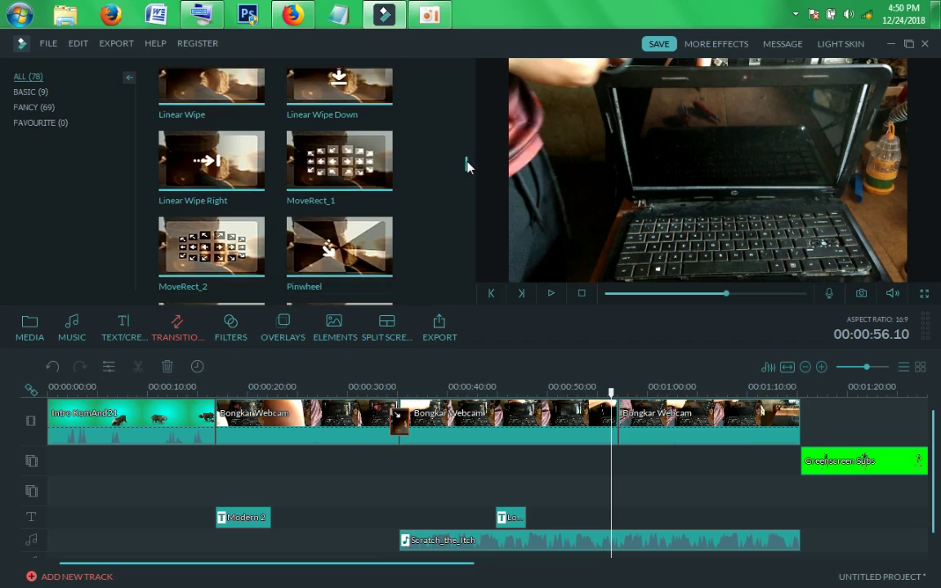
click(211, 137)
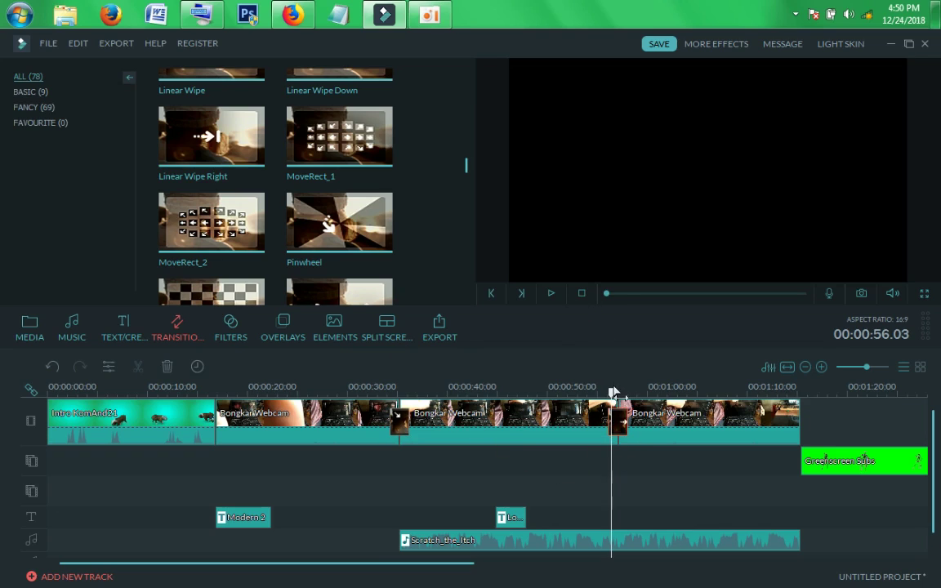
Play back the Linear Wipe Right transition from just before the cut, and delete it from the timeline
drag(612, 396, 602, 398)
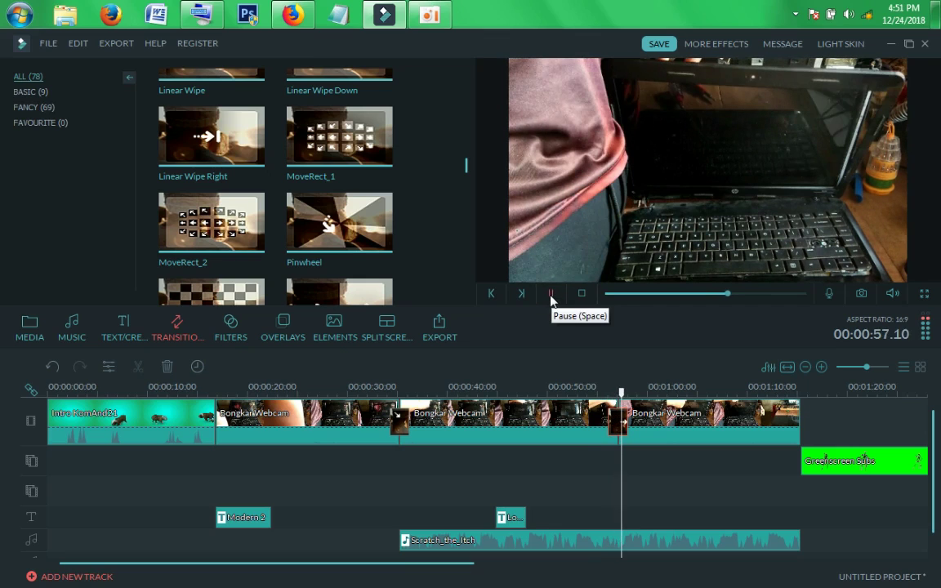
click(551, 297)
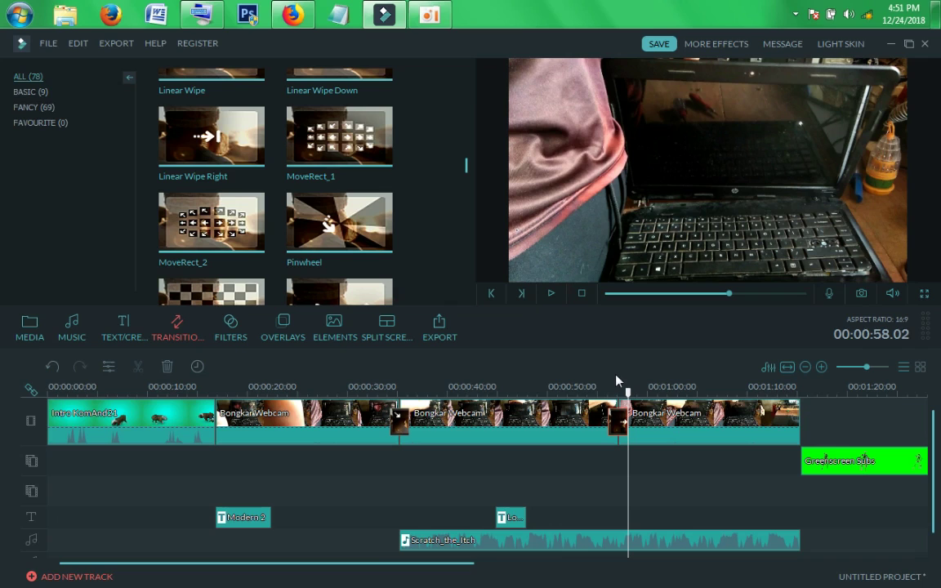
drag(628, 399, 606, 400)
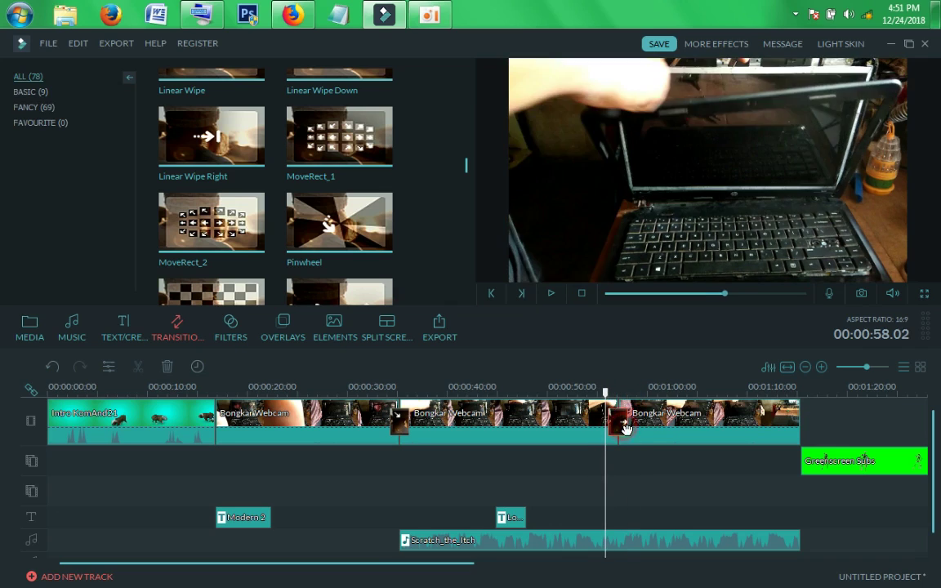
key(Delete)
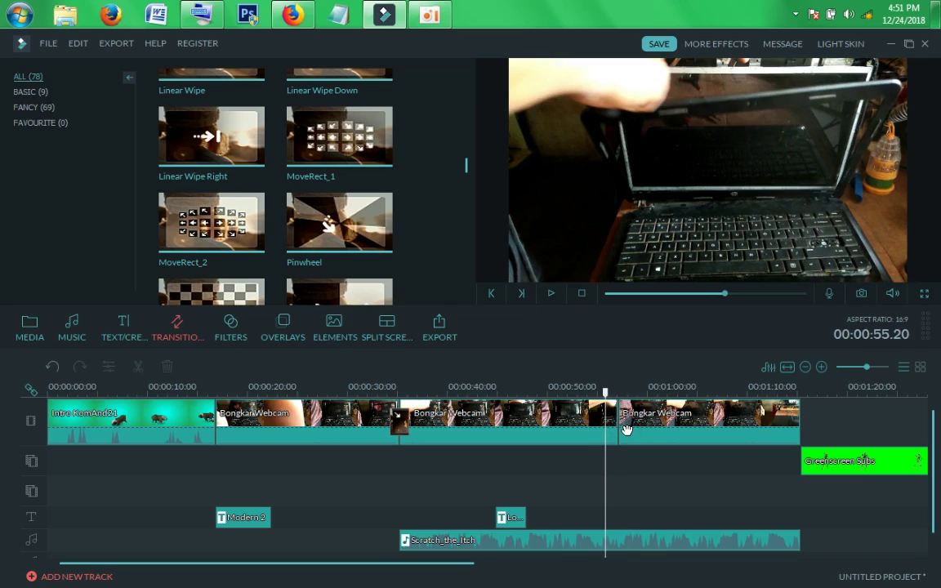
Place the Pixelate transition on the cut between the second and third Bongkar Webcam clips and play it back
click(466, 166)
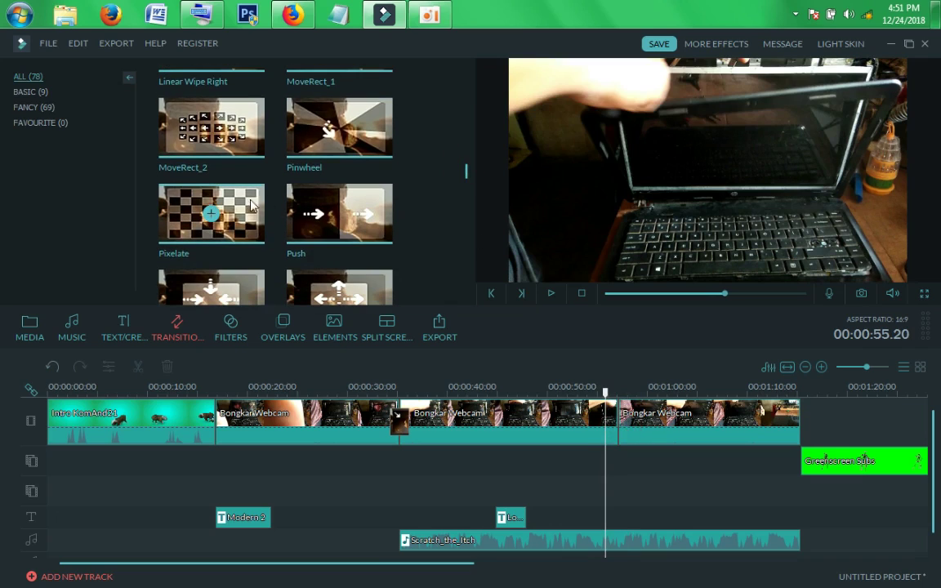
click(211, 213)
drag(211, 213, 608, 421)
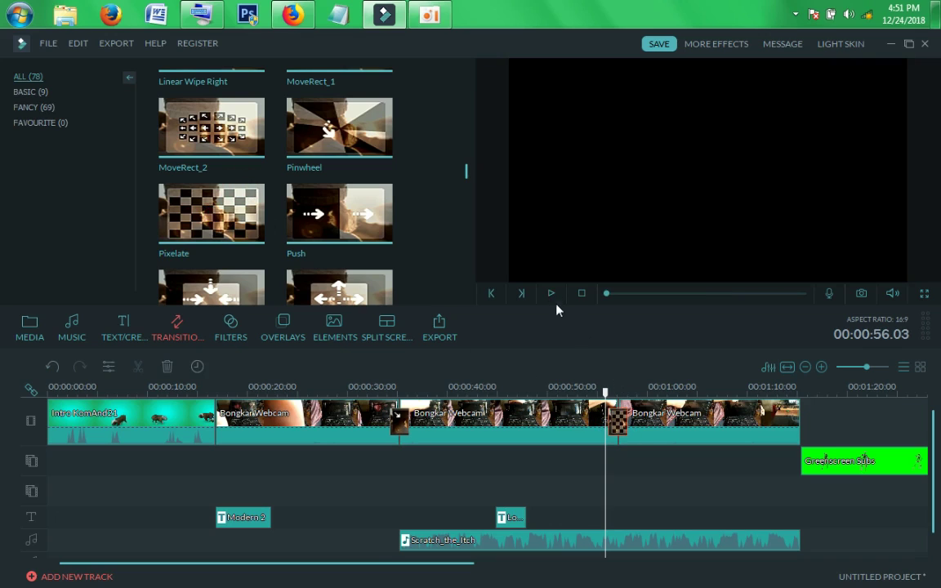
click(603, 394)
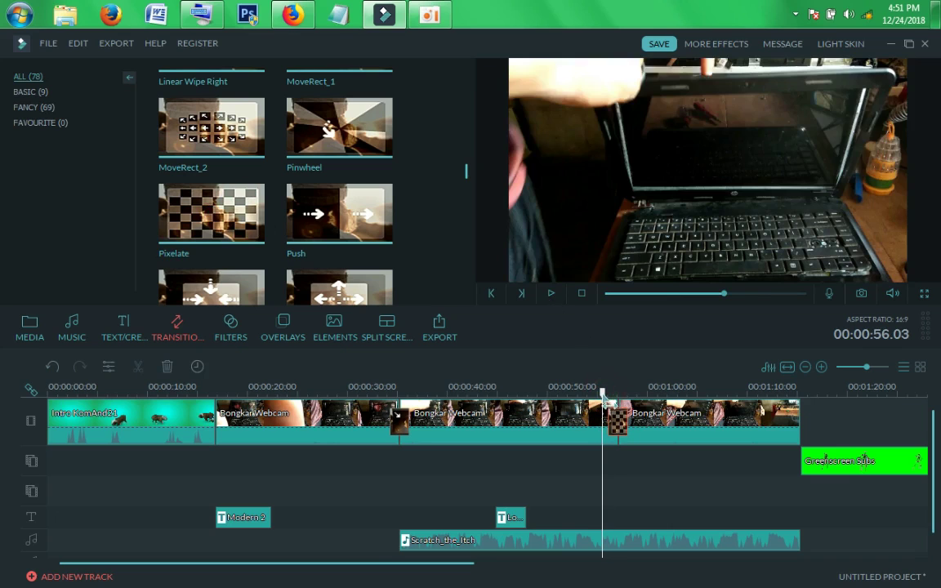
click(552, 295)
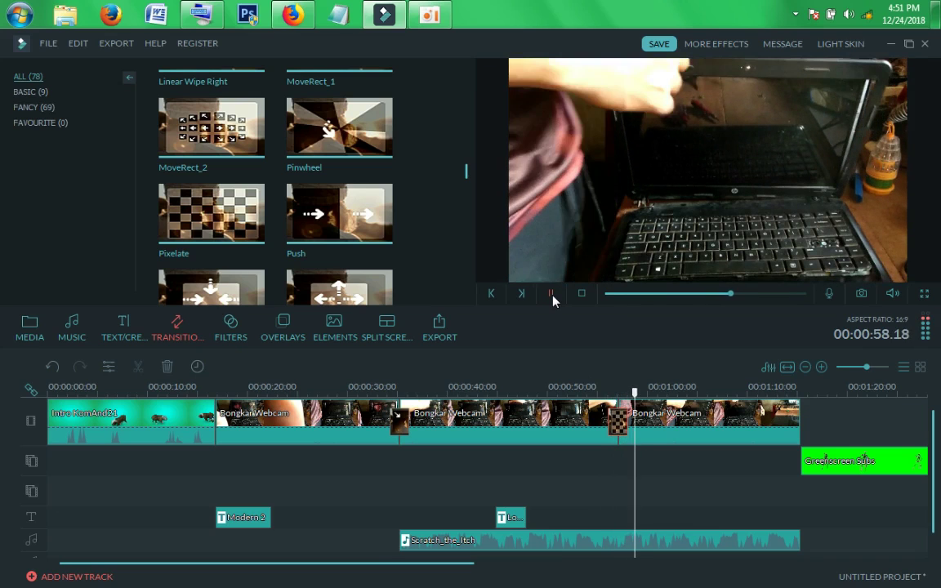
click(551, 294)
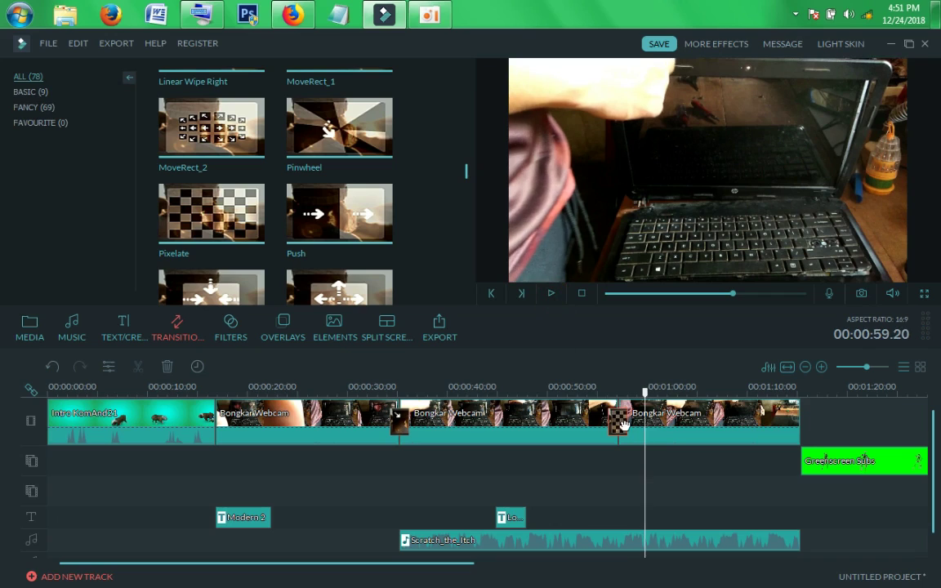
Replace the Pixelate transition between the second and third Bongkar Webcam clips with Linear Wipe Right
drag(646, 406, 615, 412)
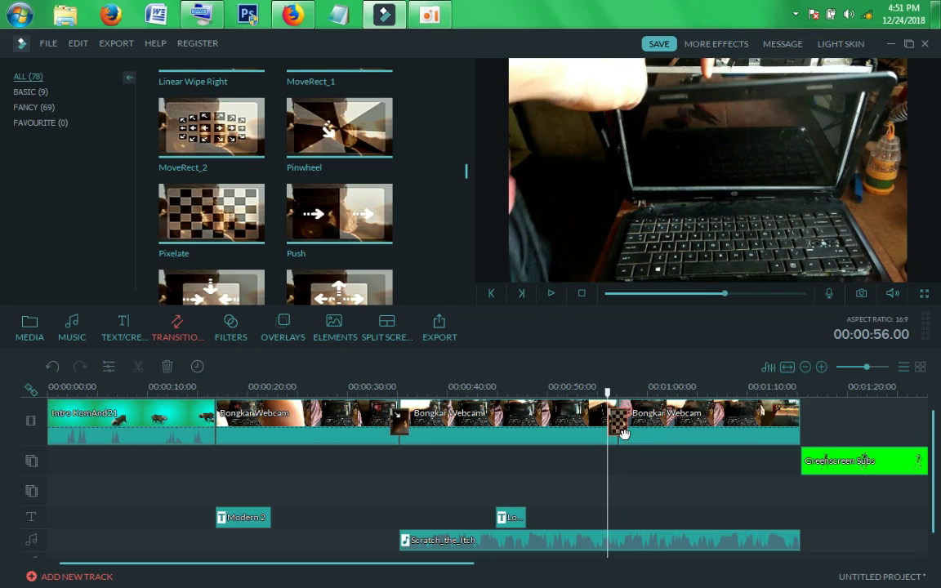
key(Delete)
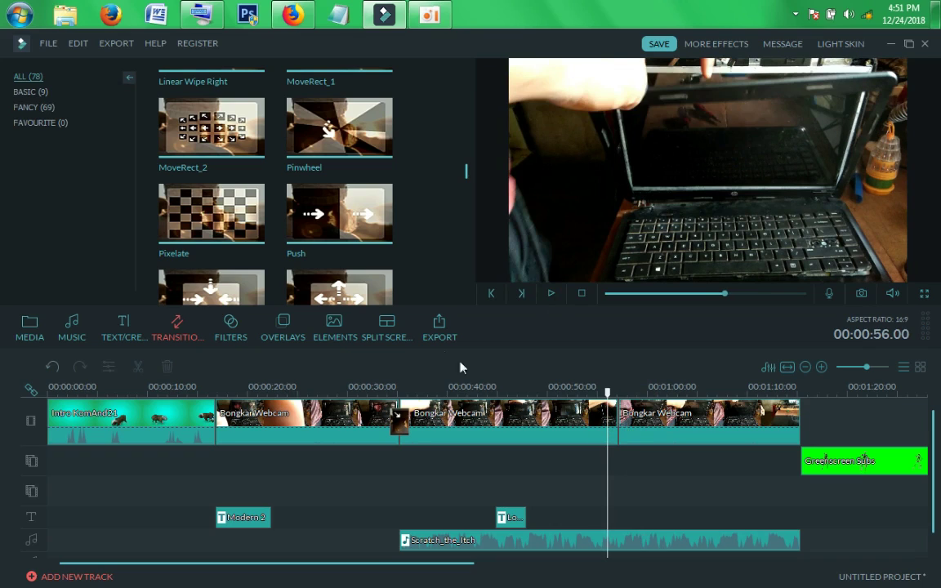
drag(465, 176, 466, 166)
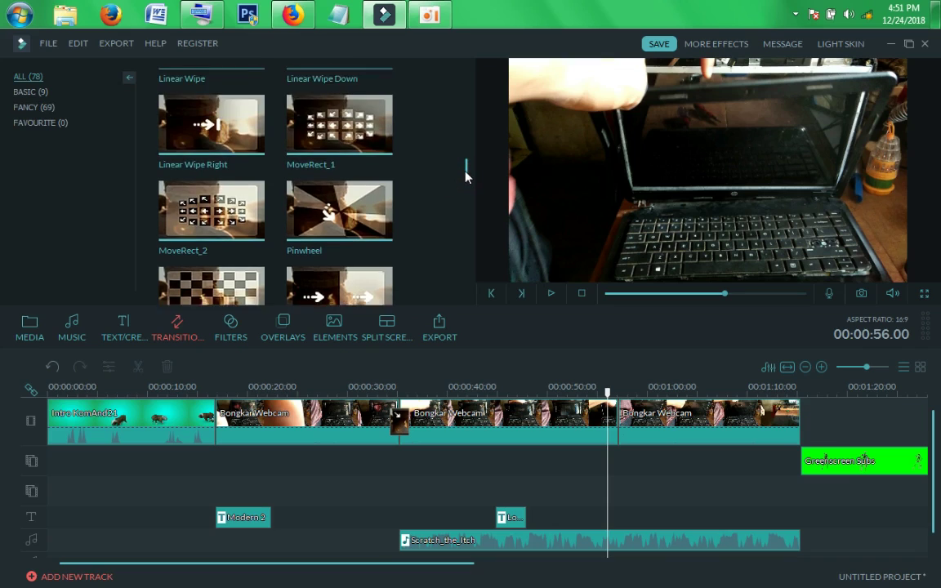
click(228, 158)
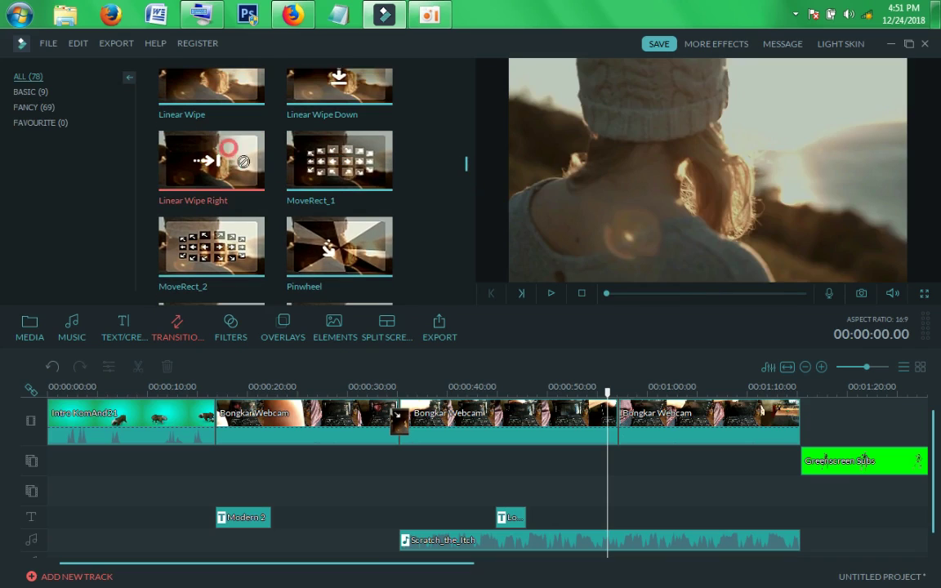
drag(231, 158, 534, 423)
drag(621, 434, 623, 428)
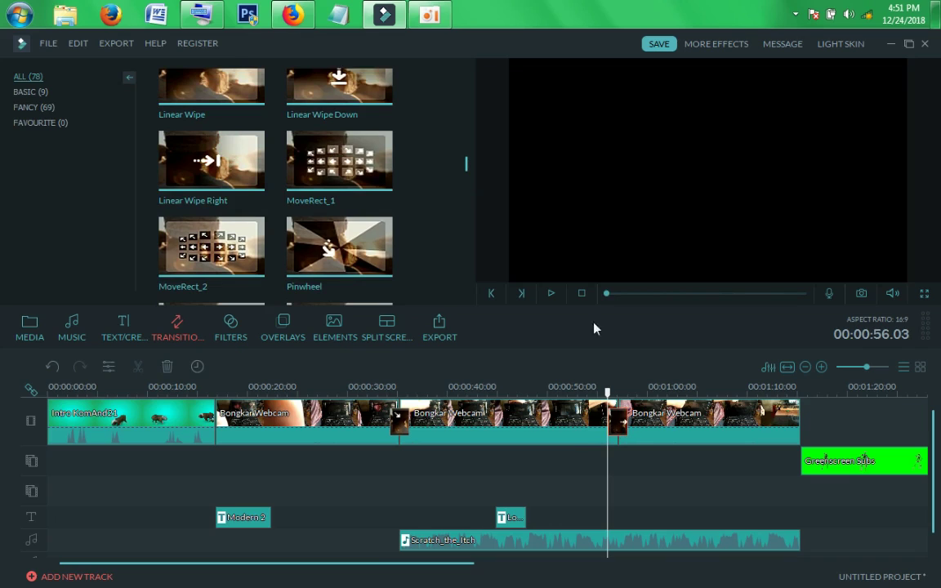
Play back the Linear Wipe Right transition, return the playhead to the start of the first Bongkar Webcam clip, and browse the transition library
click(551, 293)
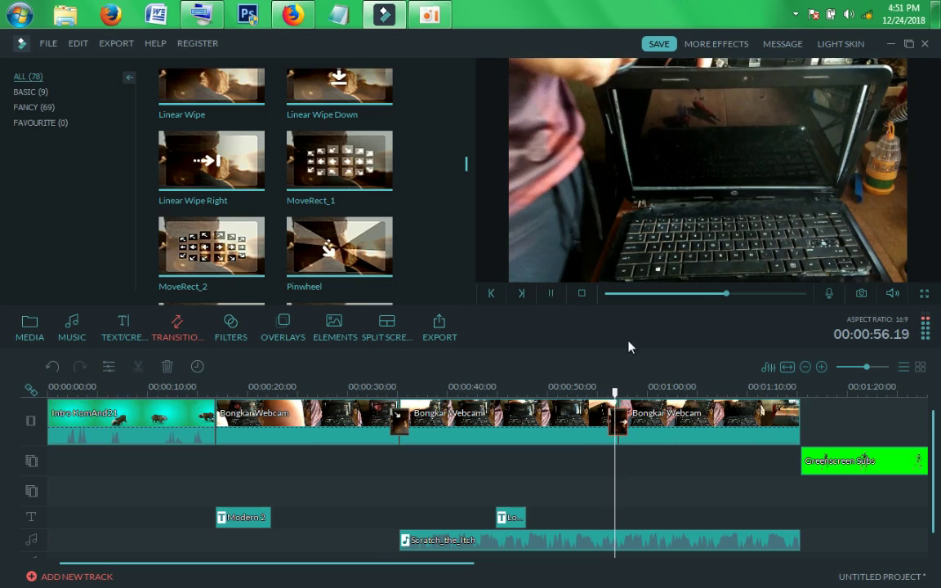
click(550, 292)
drag(637, 393, 207, 392)
drag(211, 433, 219, 437)
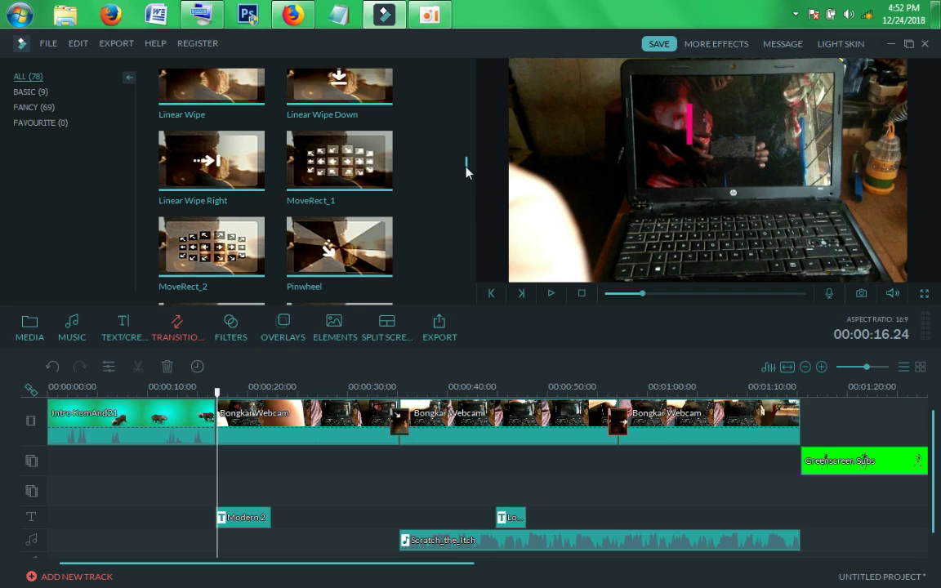
scroll(470, 196, down, 5)
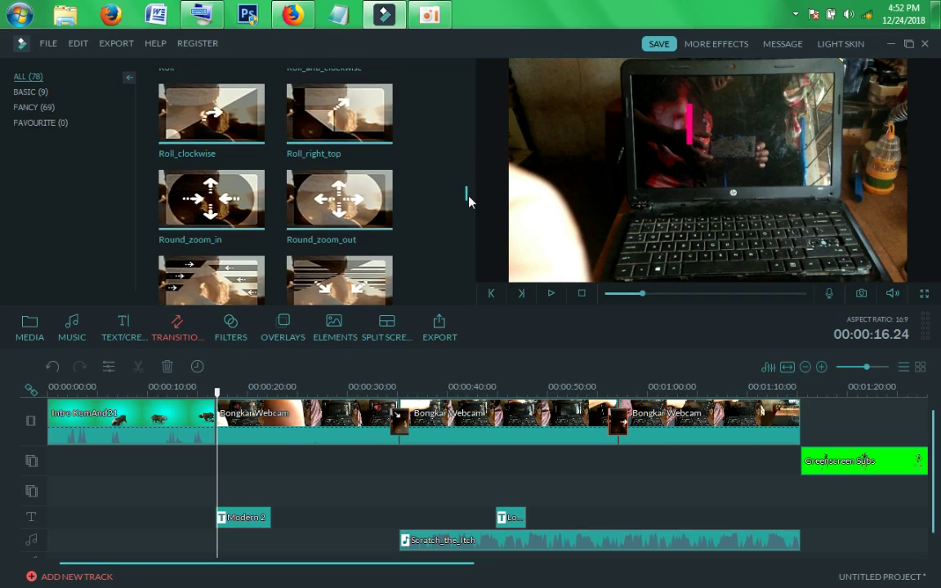
drag(470, 200, 466, 110)
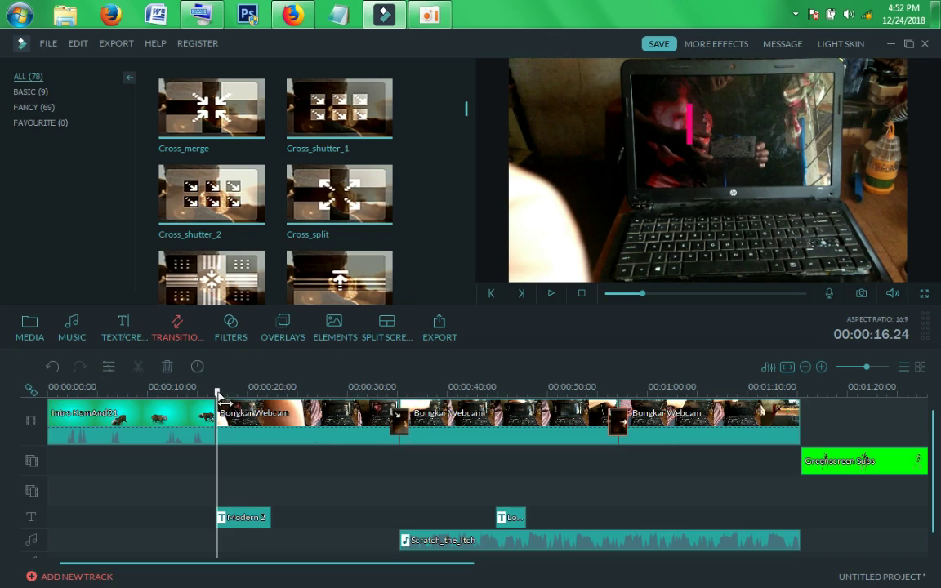
Split the first Bongkar Webcam clip at 00:00:23.13 and at 00:00:31.13
drag(222, 401, 282, 394)
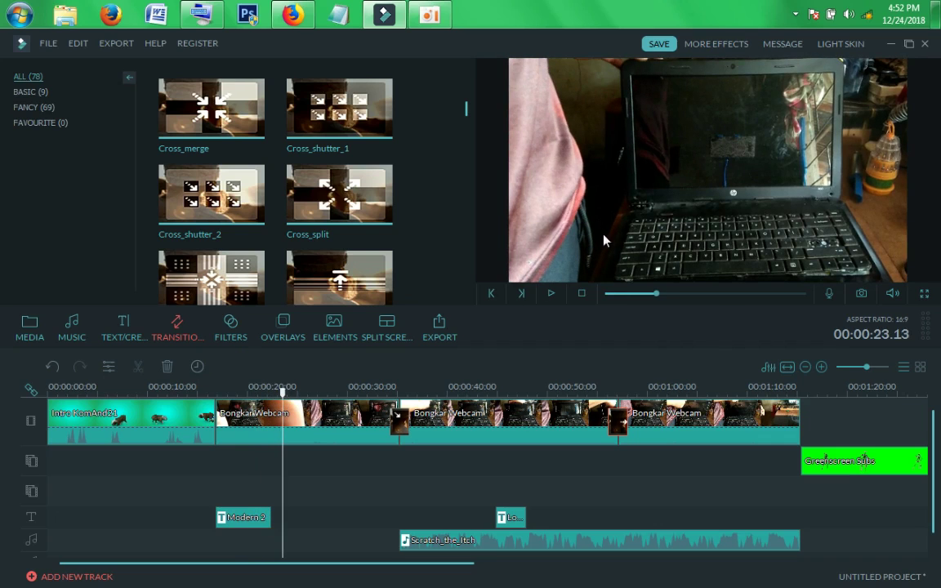
right_click(308, 423)
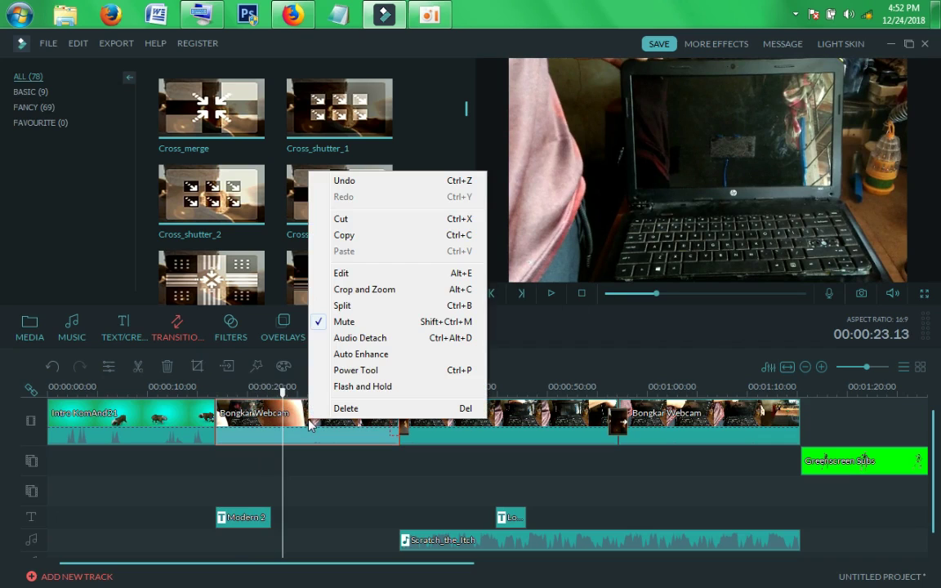
click(357, 308)
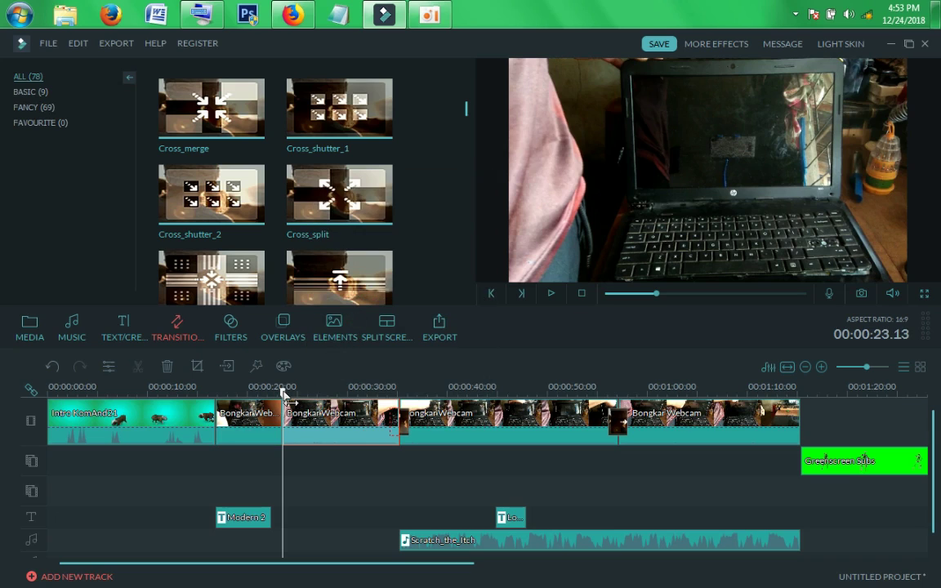
drag(283, 391, 366, 405)
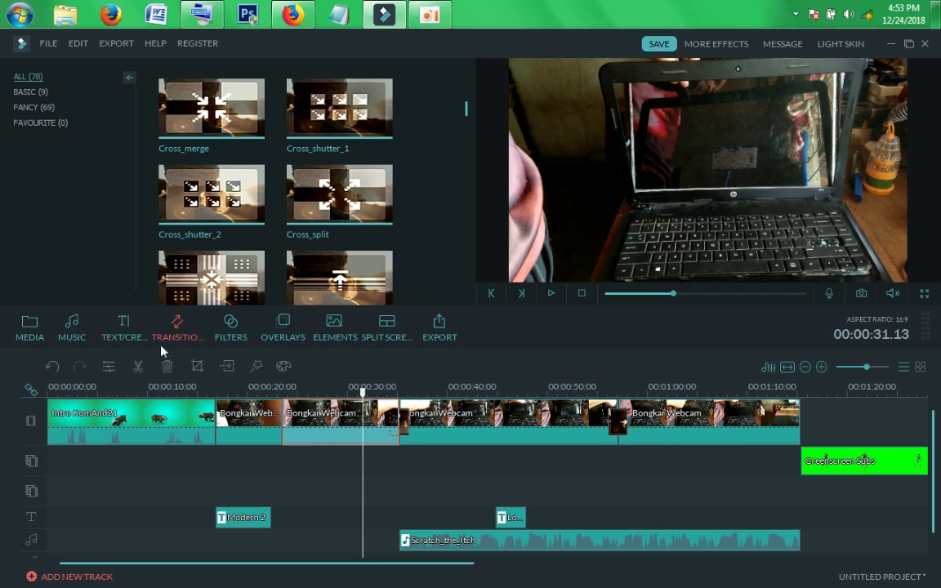
click(137, 368)
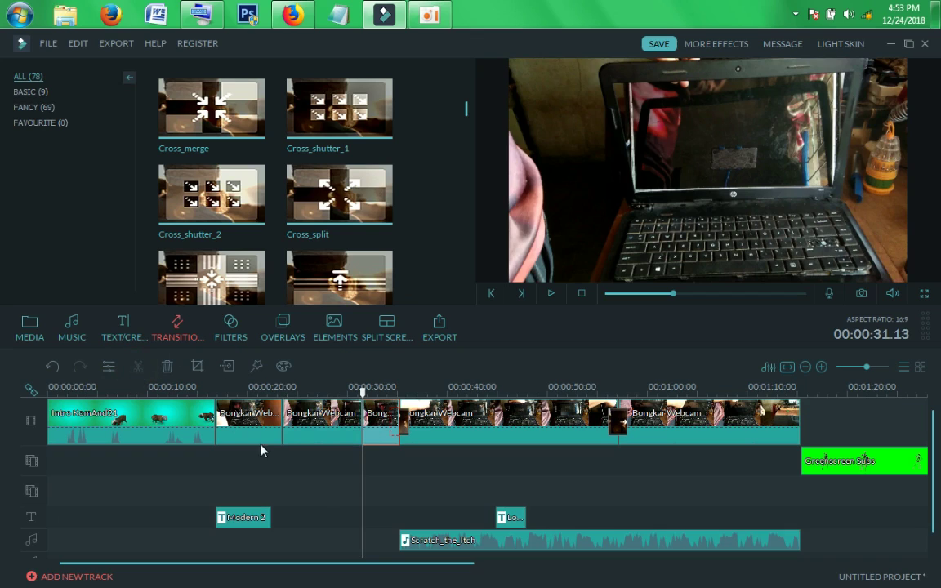
Open the video editing settings of the middle piece of the split first Bongkar Webcam clip
click(329, 433)
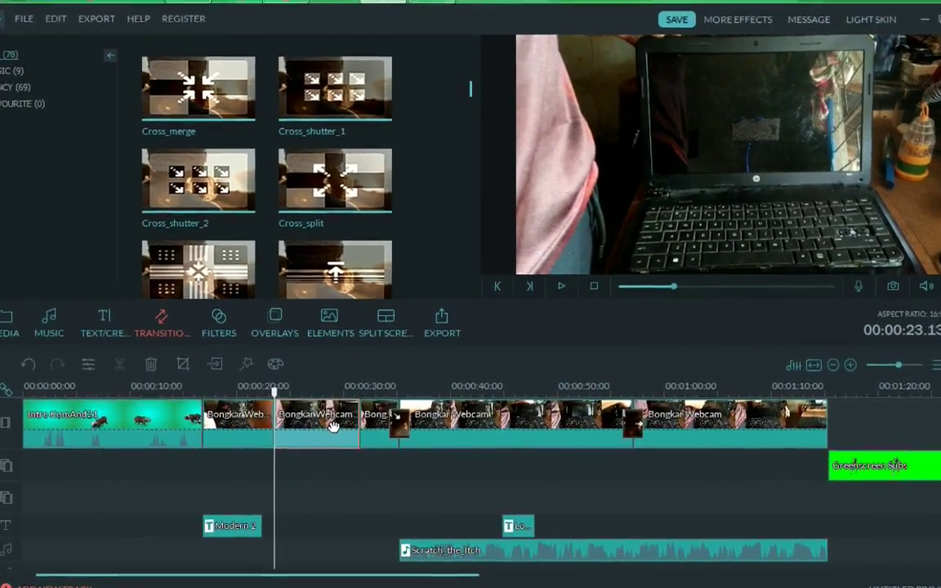
right_click(331, 426)
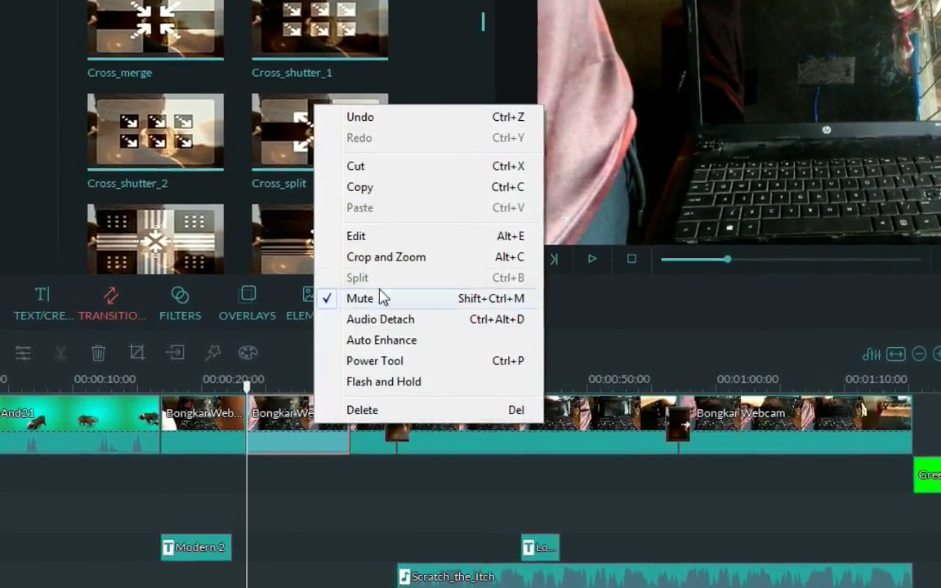
click(388, 236)
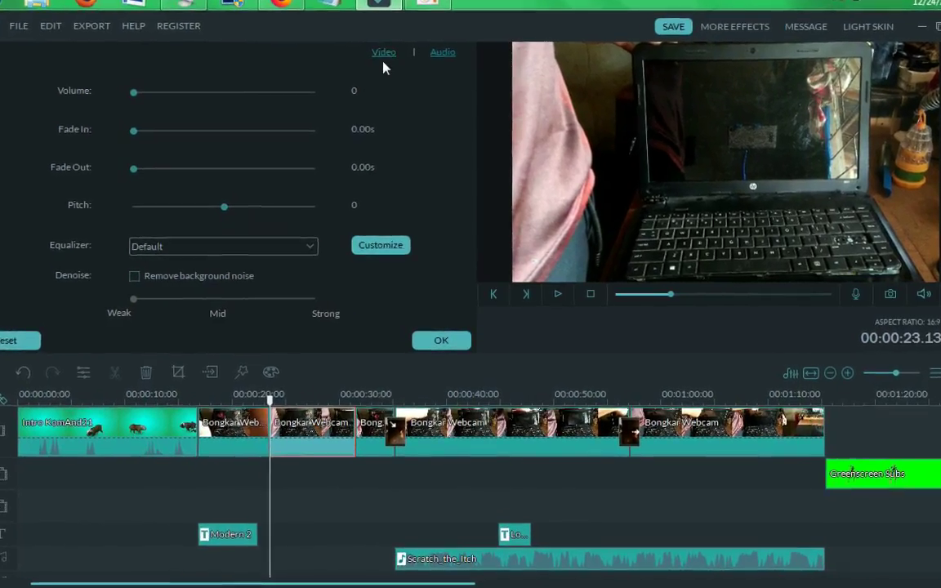
click(382, 49)
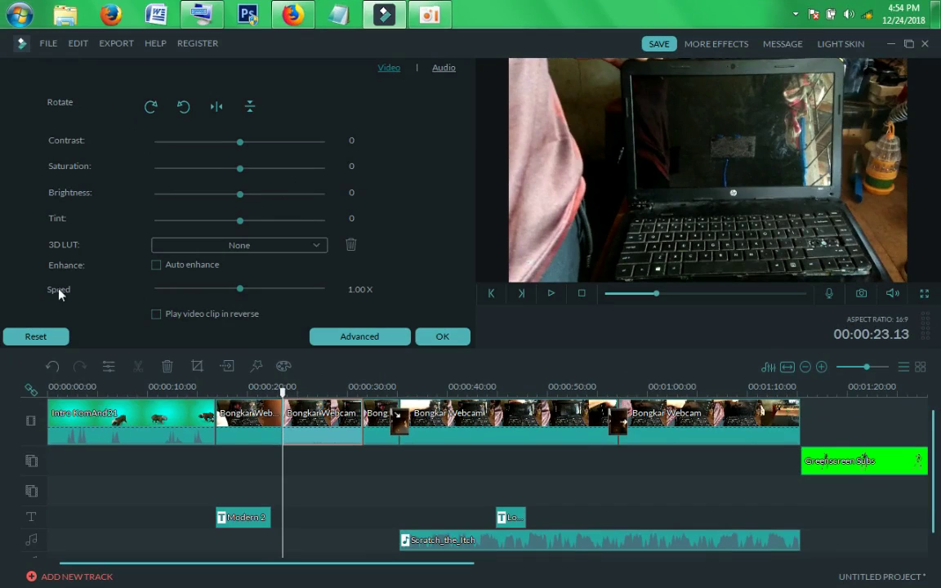
Try the middle piece at 2.00X, set its speed to 0.50X, and keep the current Windows color scheme with the option to be asked again
click(240, 289)
mouse_move(307, 291)
mouse_down()
mouse_move(324, 289)
mouse_move(296, 290)
mouse_up()
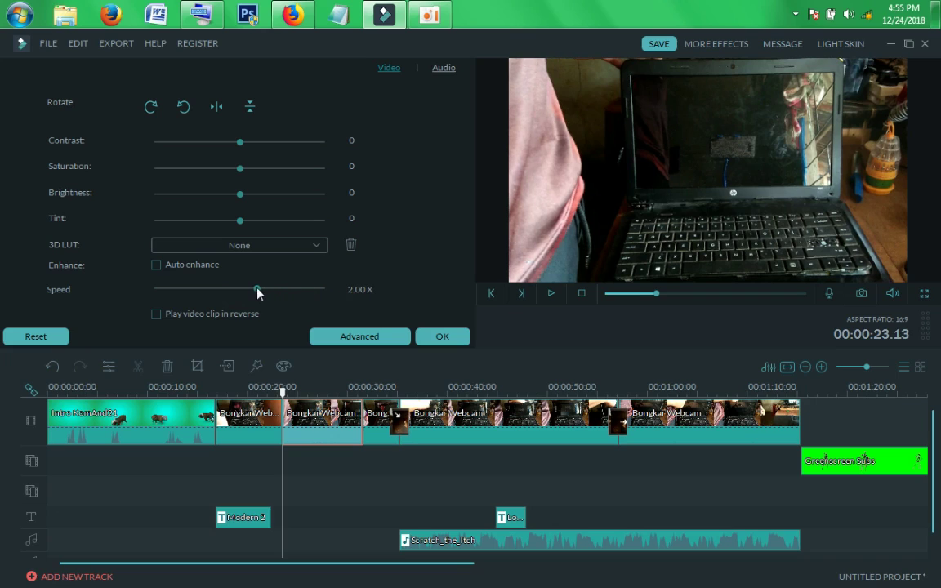
drag(263, 292, 247, 294)
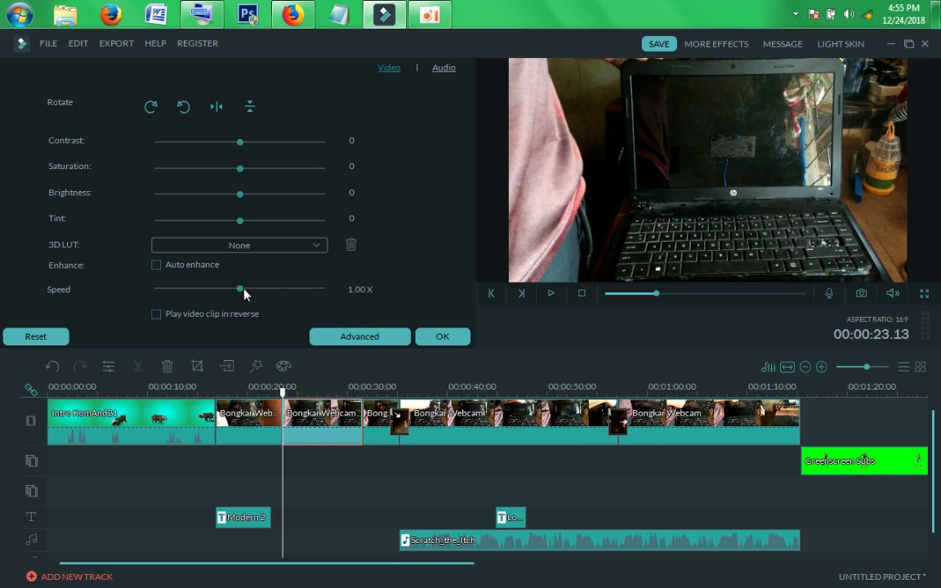
drag(240, 293, 231, 294)
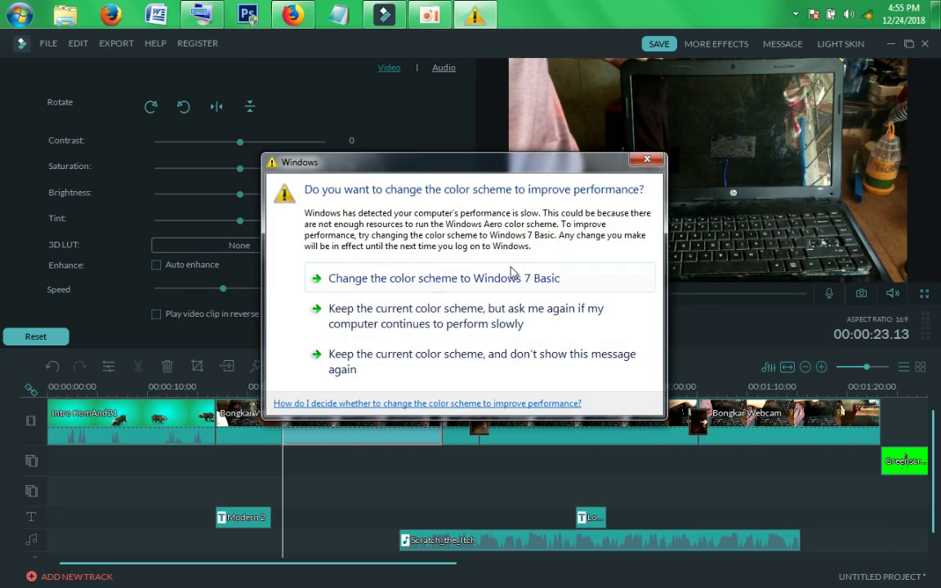
click(313, 323)
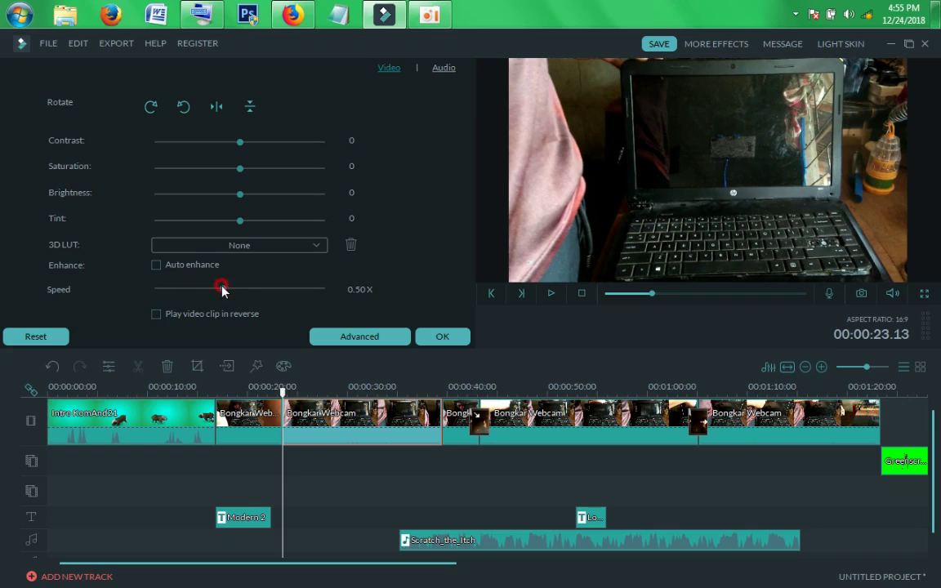
Try the middle piece of the split first Bongkar Webcam clip at 4.00X speed and play back that section
drag(222, 292, 205, 292)
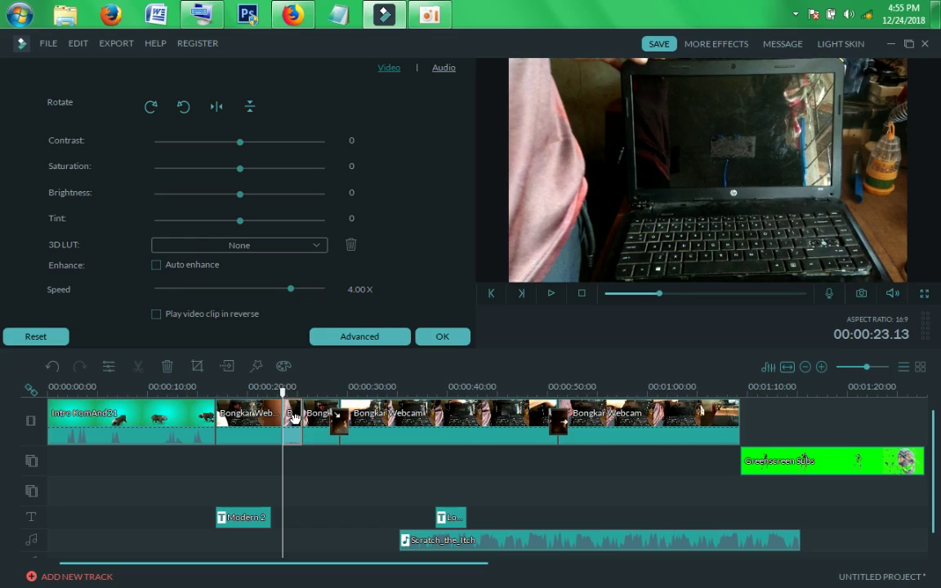
click(435, 337)
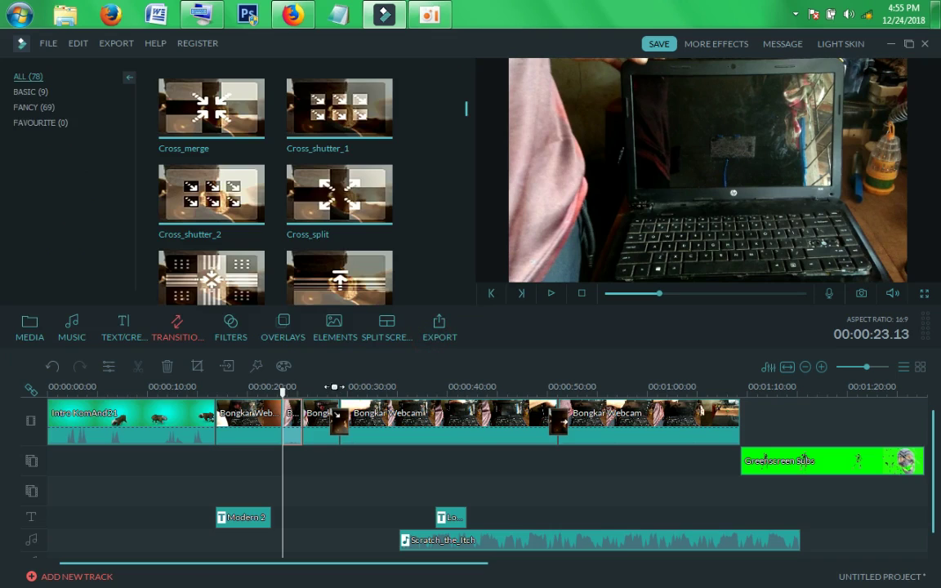
click(277, 389)
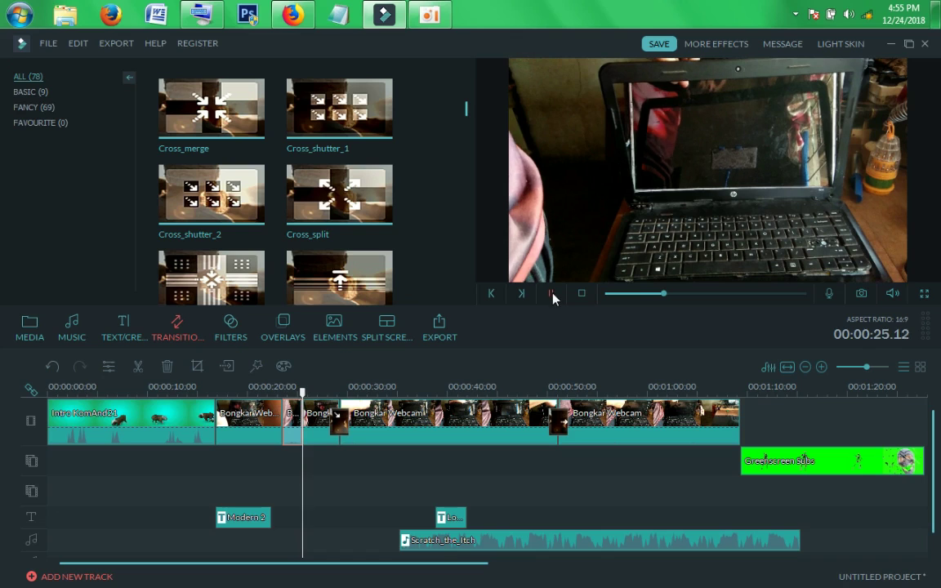
click(552, 294)
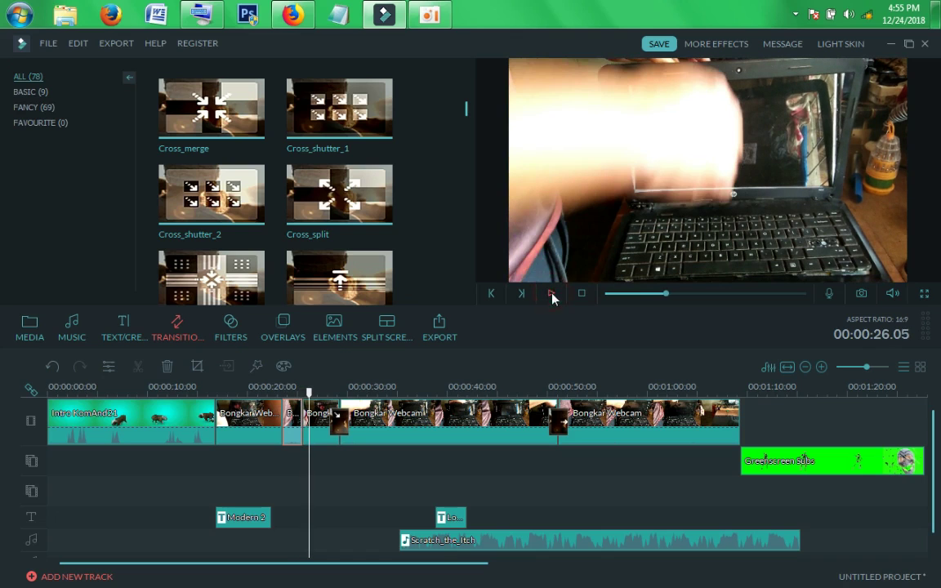
Try the middle piece at 10.00X speed, play the section back, and return the playhead to just before it
right_click(293, 411)
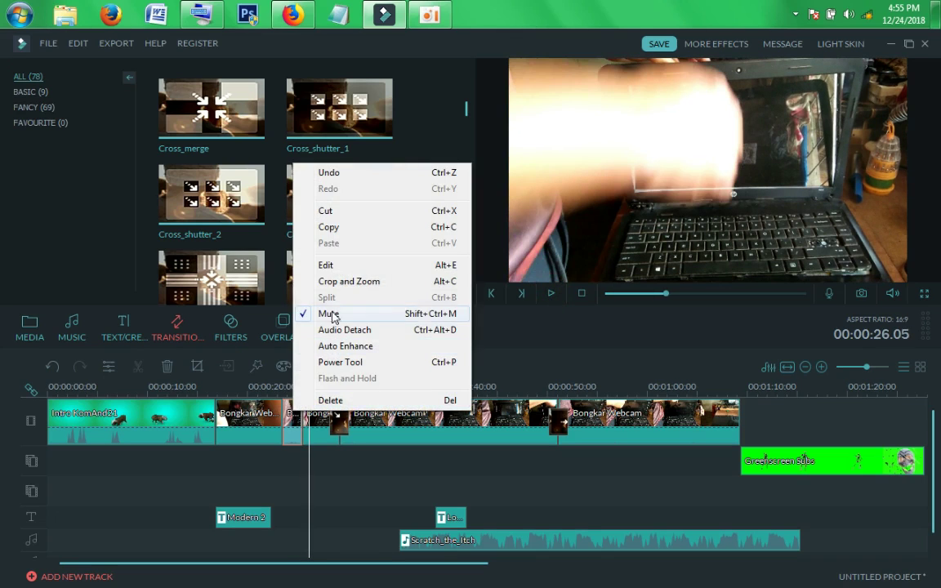
click(325, 264)
click(308, 289)
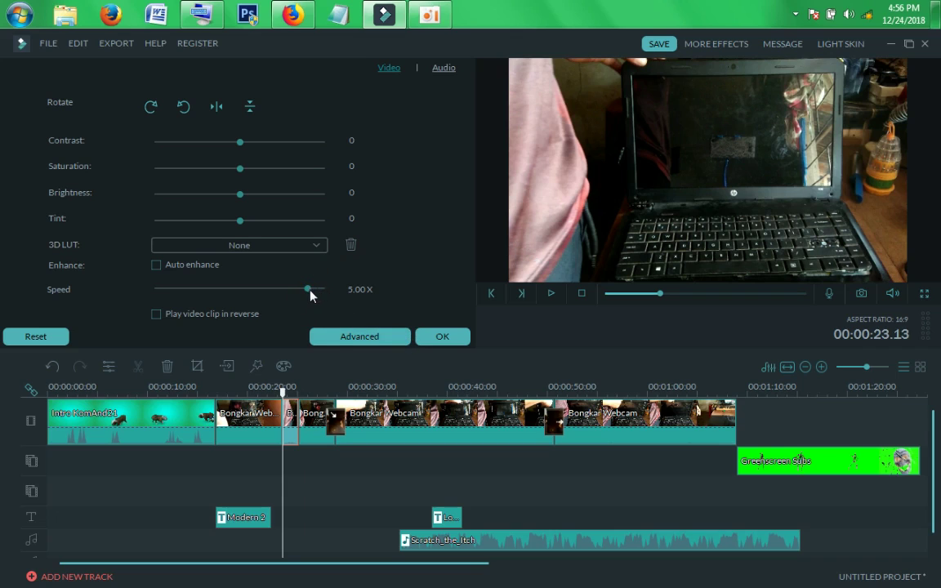
click(437, 336)
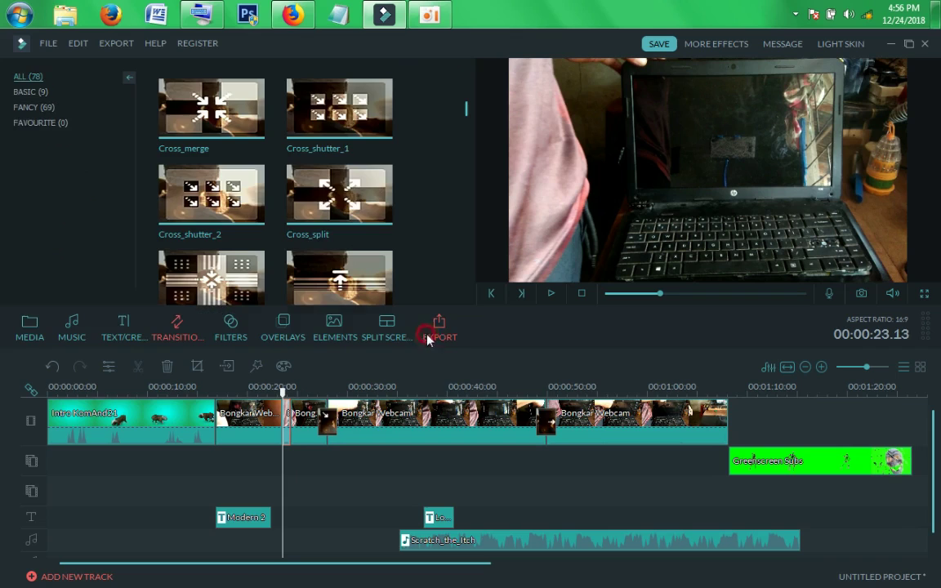
drag(286, 402, 276, 401)
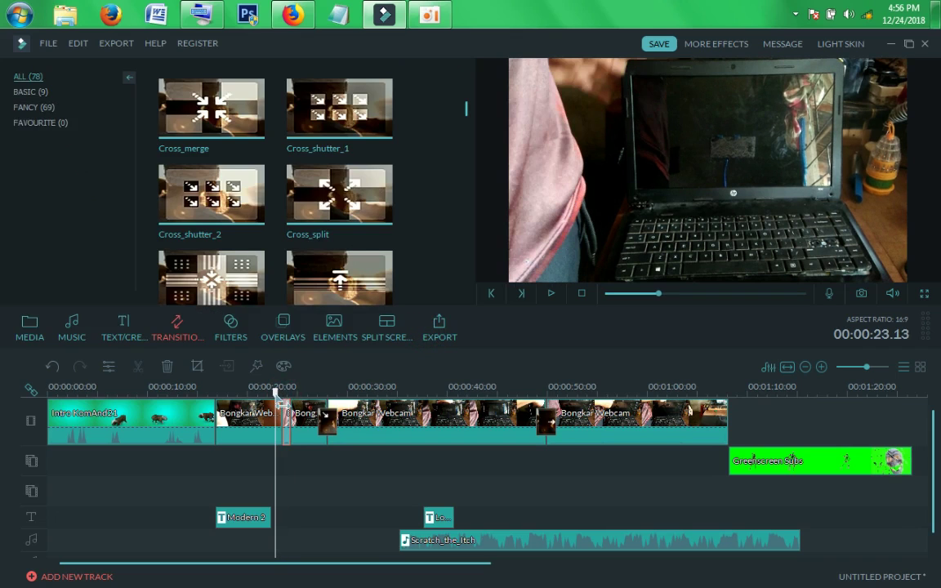
click(552, 295)
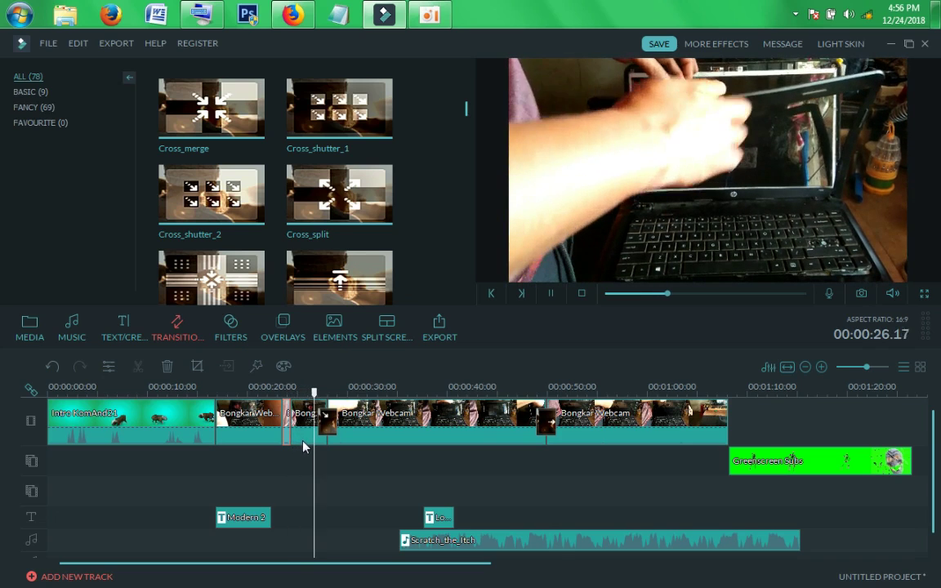
click(549, 295)
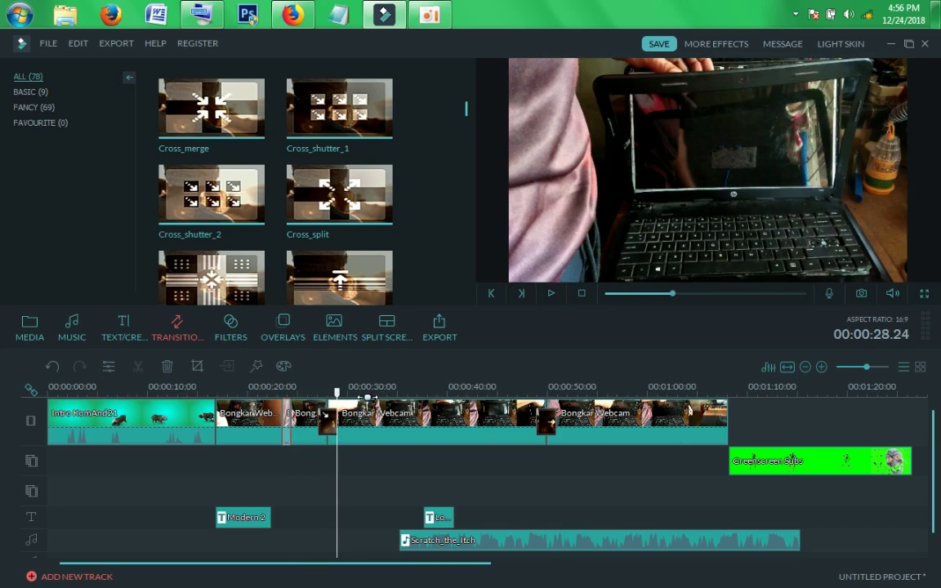
drag(337, 392, 278, 392)
Set the speed of the middle piece of the split first Bongkar Webcam clip to 2.00X
right_click(290, 420)
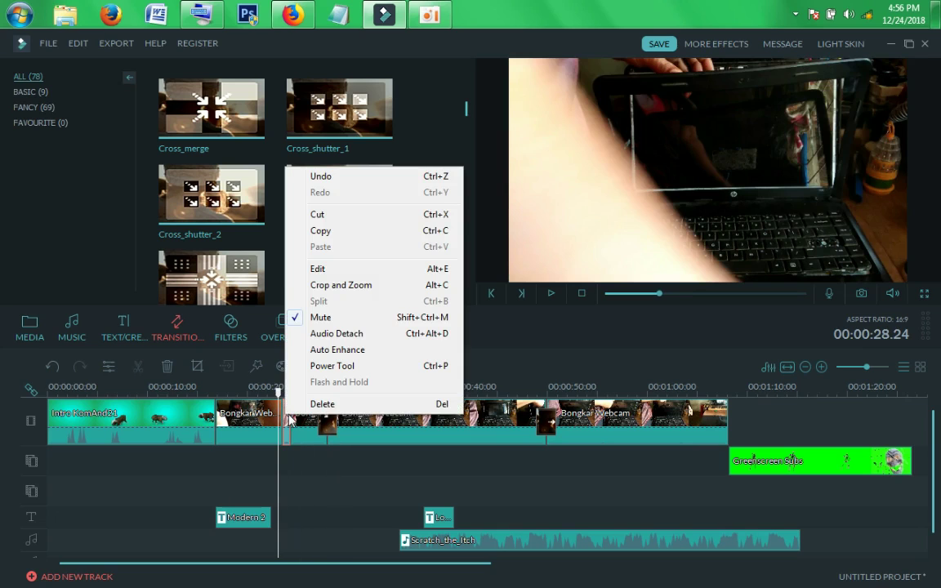
click(344, 270)
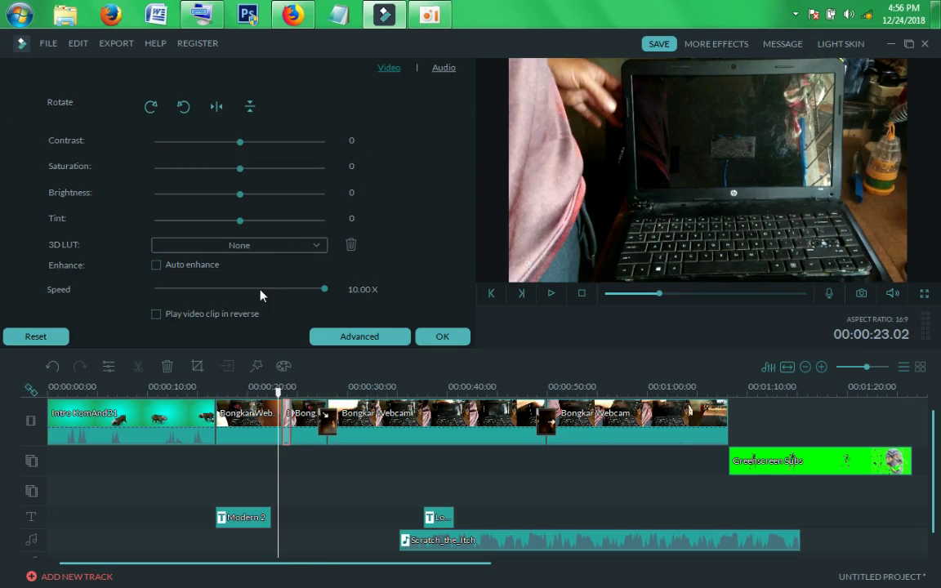
click(258, 290)
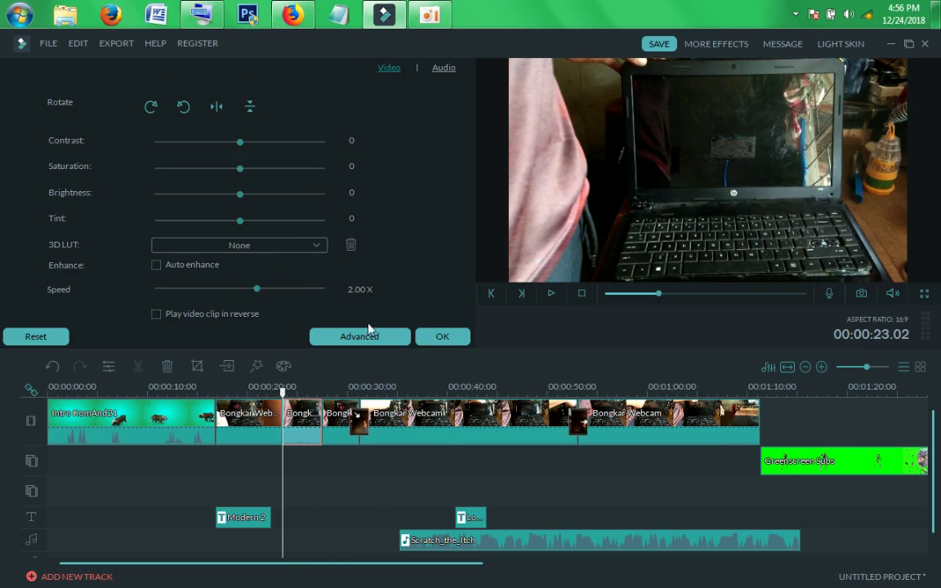
click(435, 337)
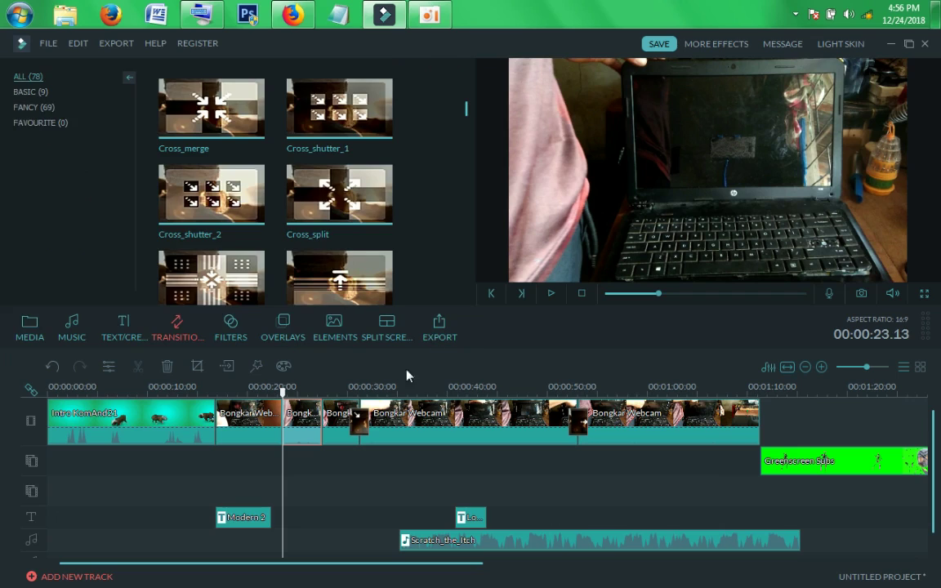
right_click(311, 420)
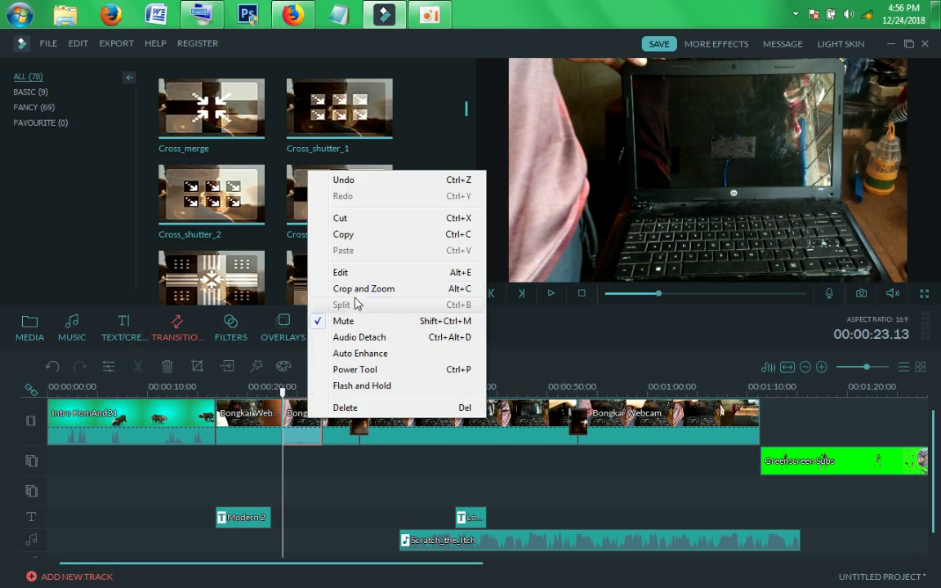
click(357, 275)
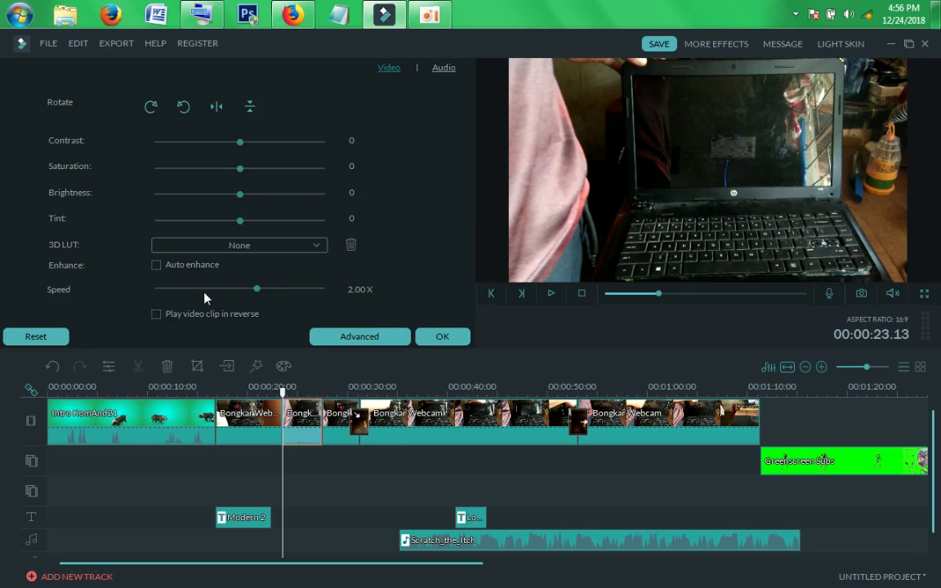
click(441, 336)
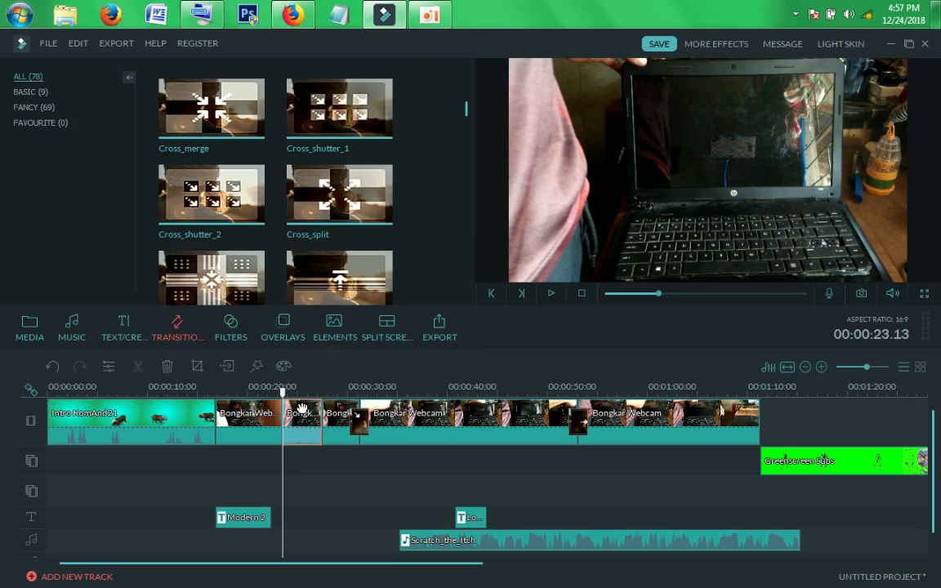
drag(305, 417, 331, 435)
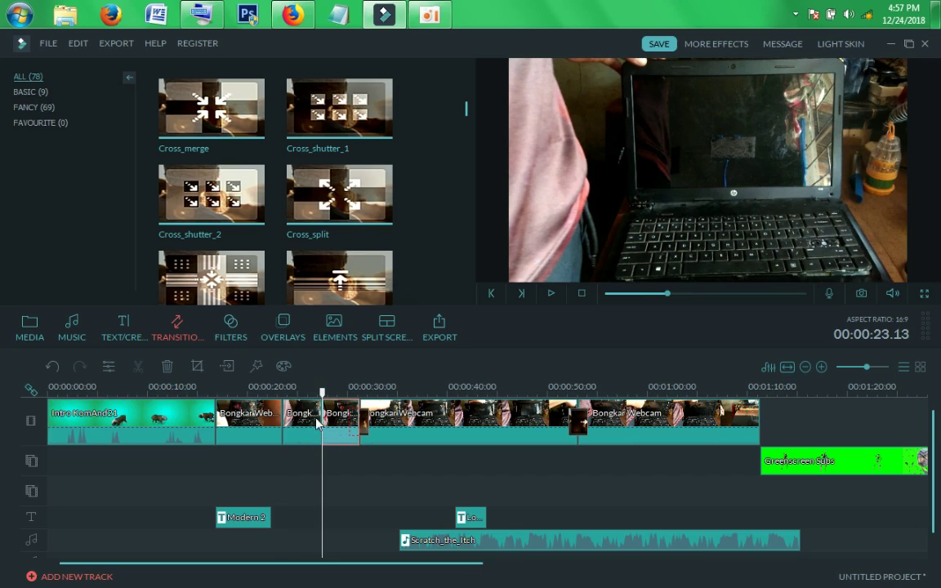
drag(323, 391, 276, 418)
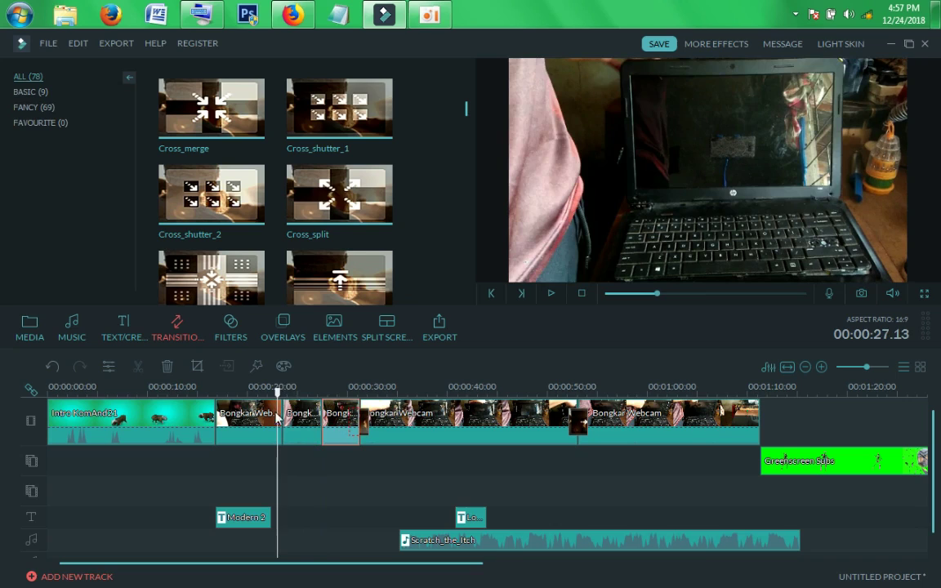
click(287, 416)
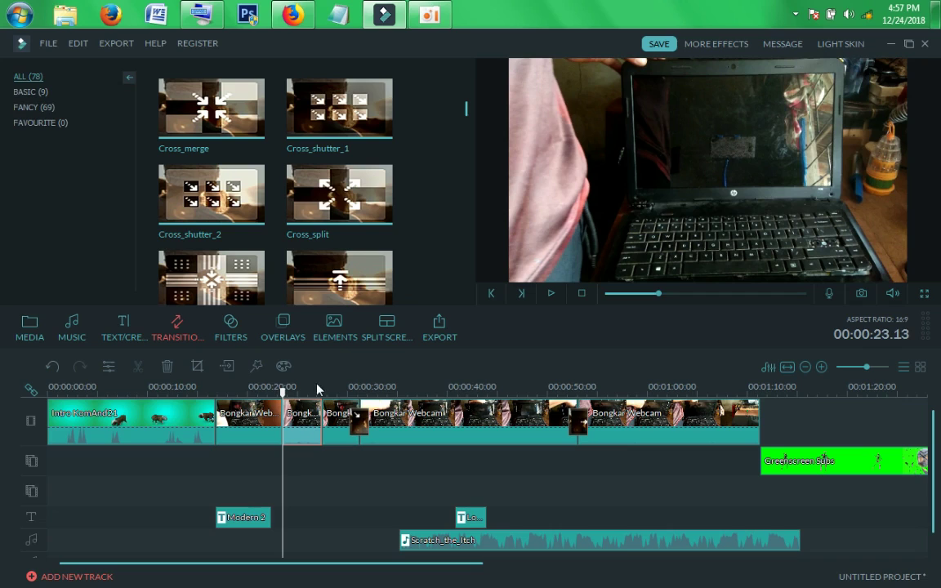
Browse the filters and overlays, and place the Damaged Film 3 overlay beneath the middle Bongkar Webcam piece, starting at 00:00:23.13
click(231, 330)
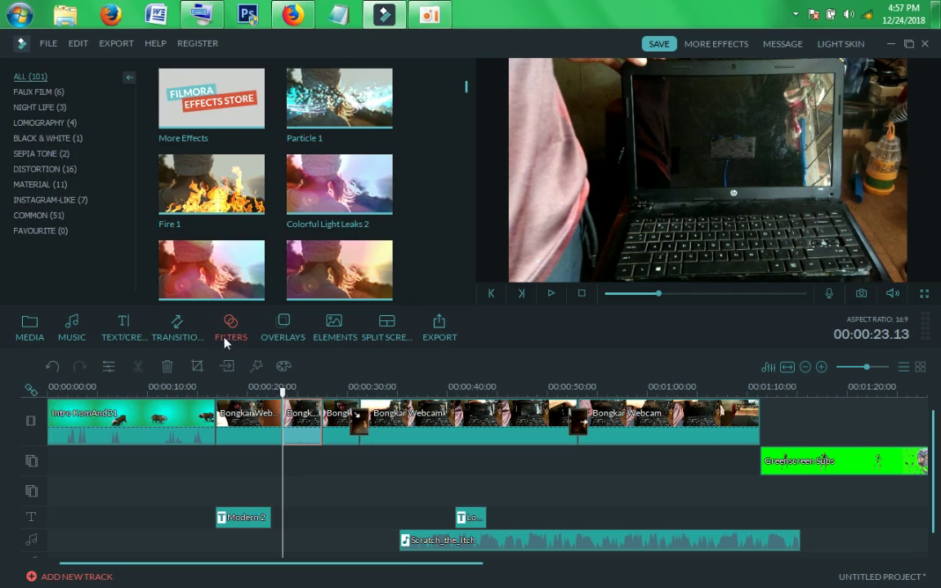
click(272, 331)
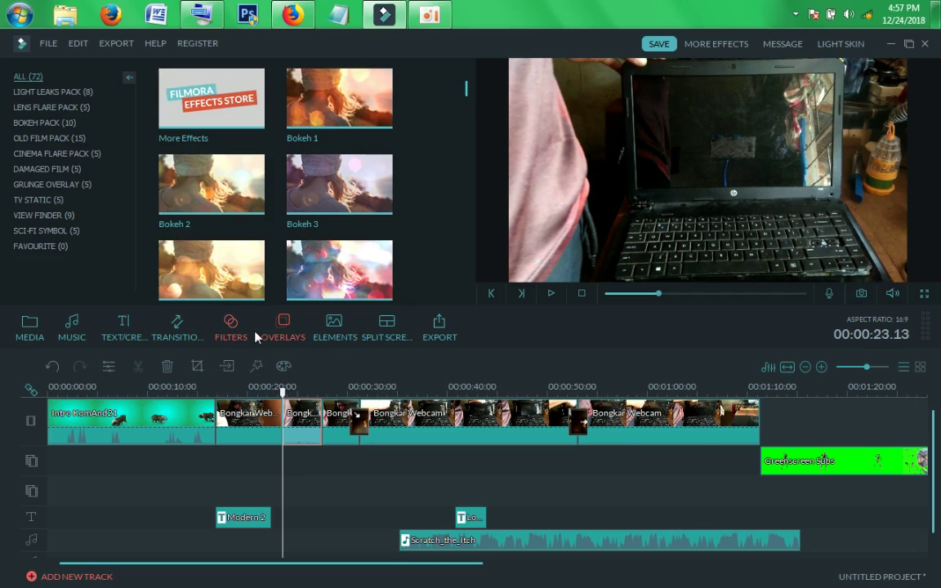
click(237, 331)
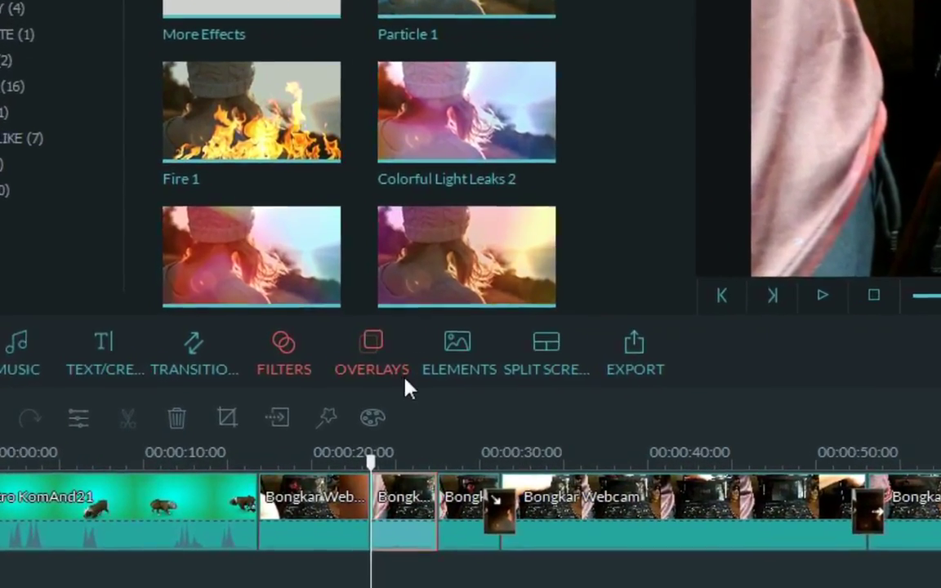
click(366, 342)
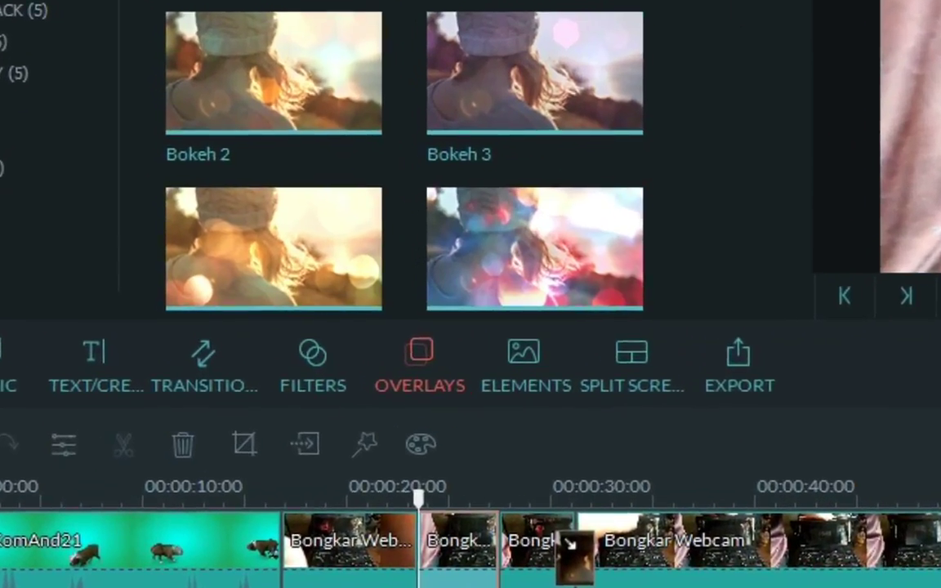
scroll(465, 108, down, 3)
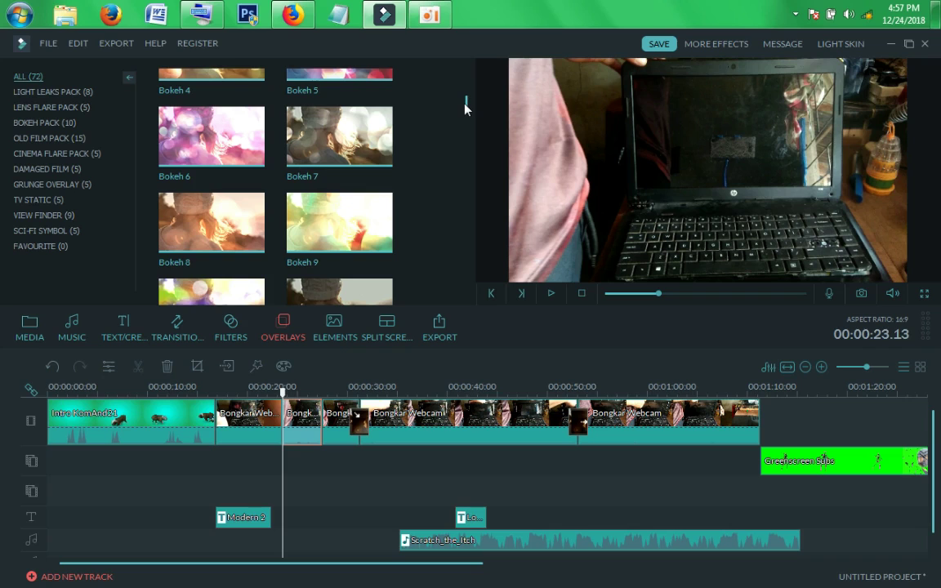
drag(464, 108, 470, 220)
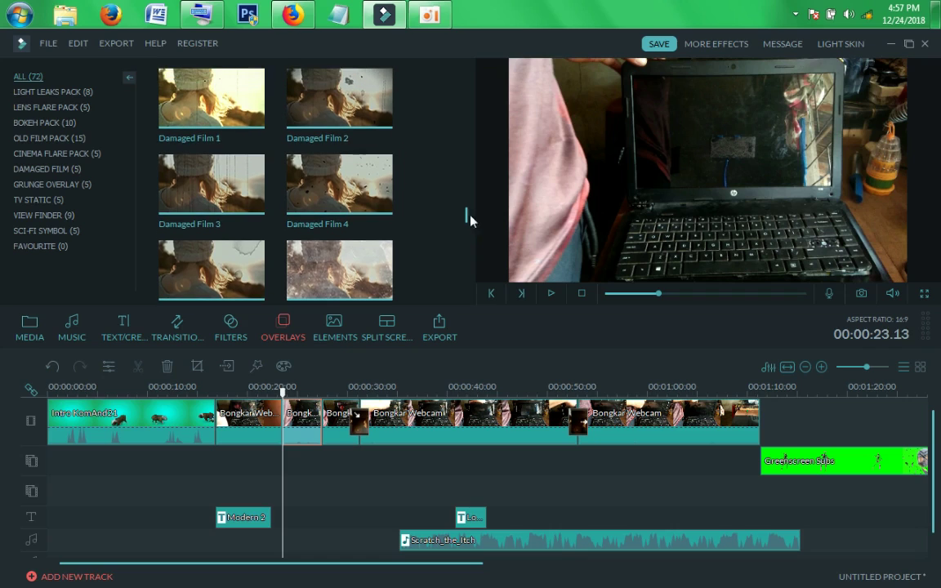
click(193, 181)
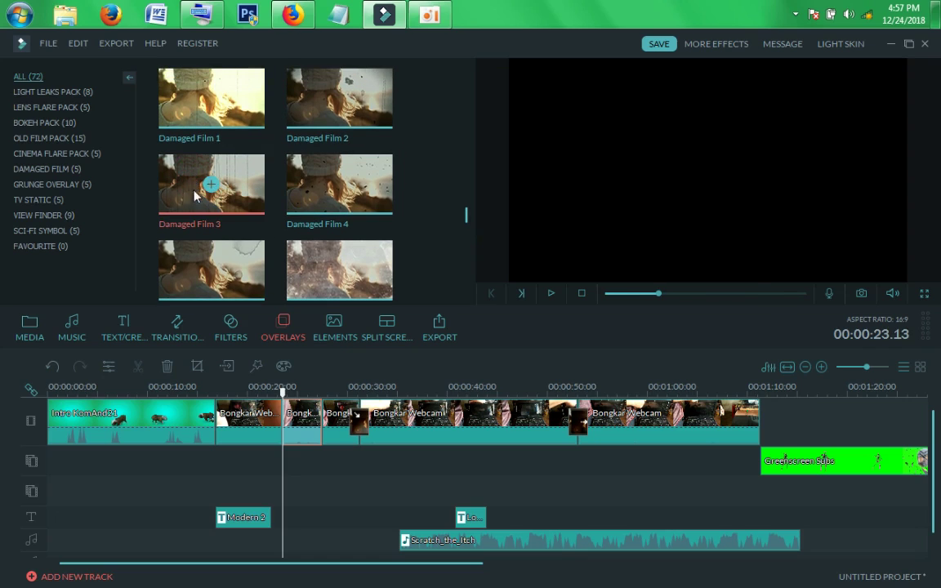
drag(193, 180, 292, 457)
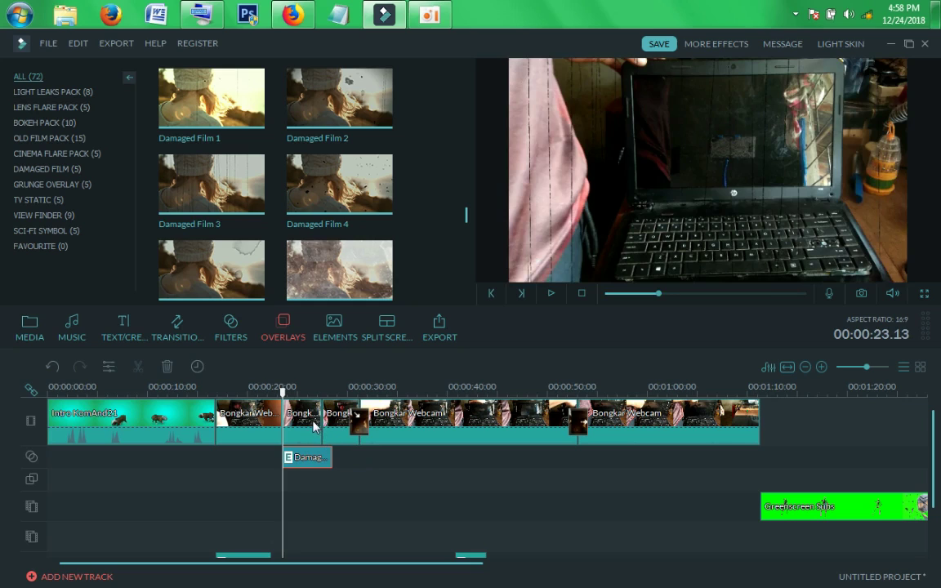
Enlarge the timeline area and trim the Damaged Film 3 overlay to end with the middle piece at 00:00:27.13
click(321, 467)
drag(408, 348, 407, 329)
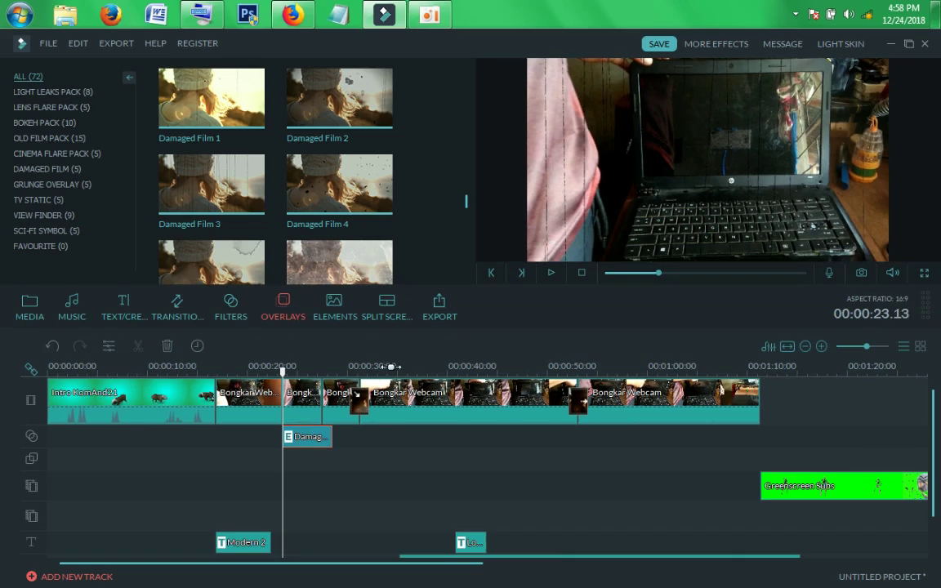
click(331, 436)
drag(332, 436, 321, 436)
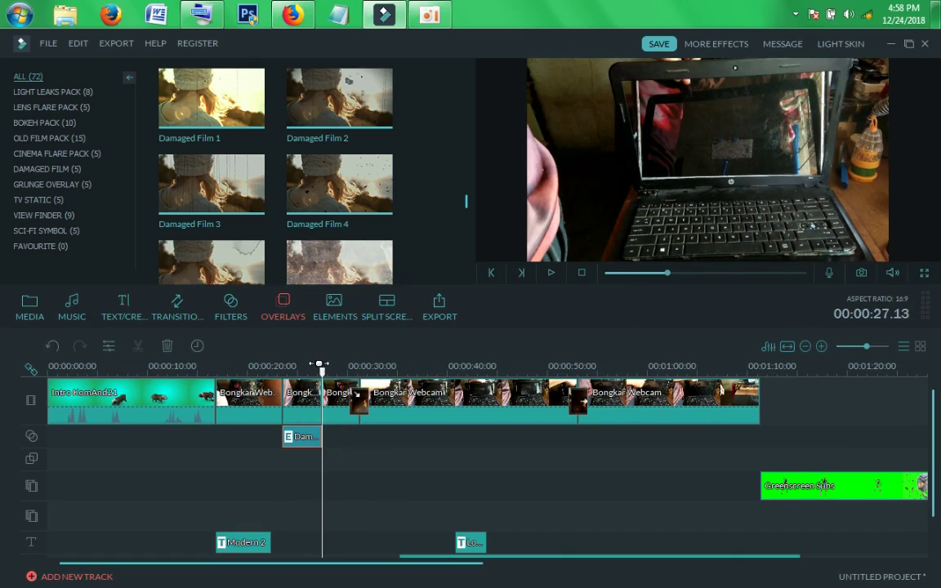
Play back the section with the Damaged Film 3 overlay from shortly before its start
drag(320, 363, 264, 360)
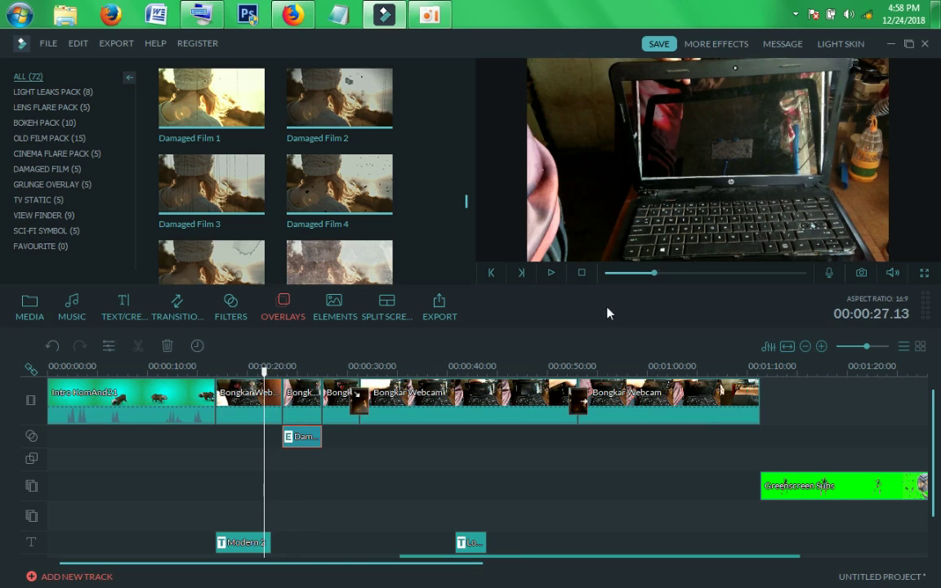
click(550, 275)
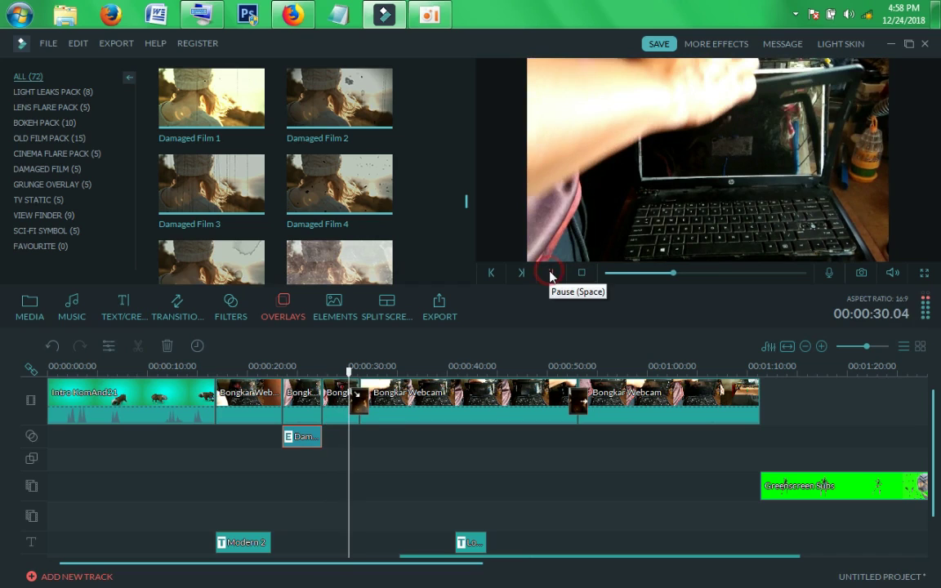
click(551, 274)
Place the Grunge Overlay 5 overlay at 00:00:53.00, beneath the start of the last Bongkar Webcam clip
drag(353, 373, 582, 413)
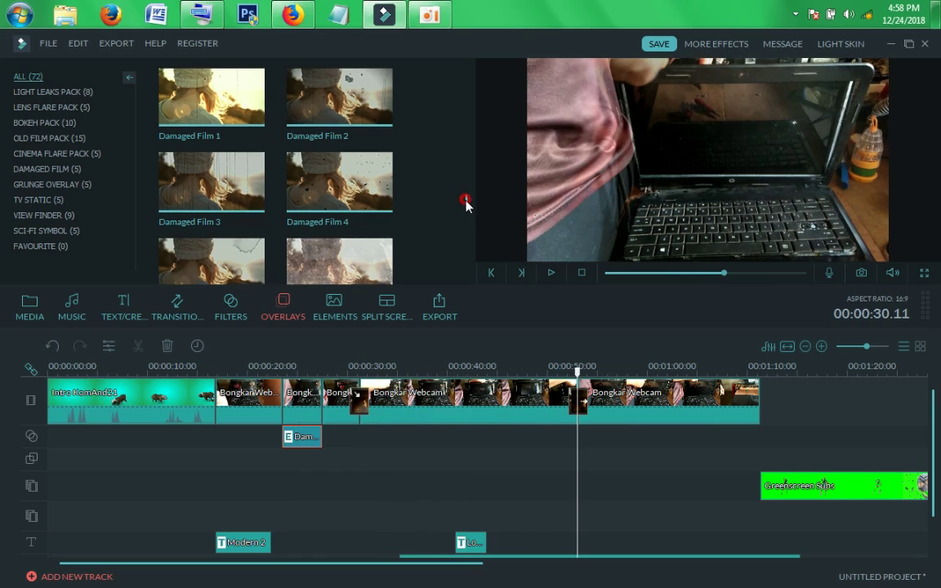
drag(465, 204, 462, 221)
mouse_move(360, 128)
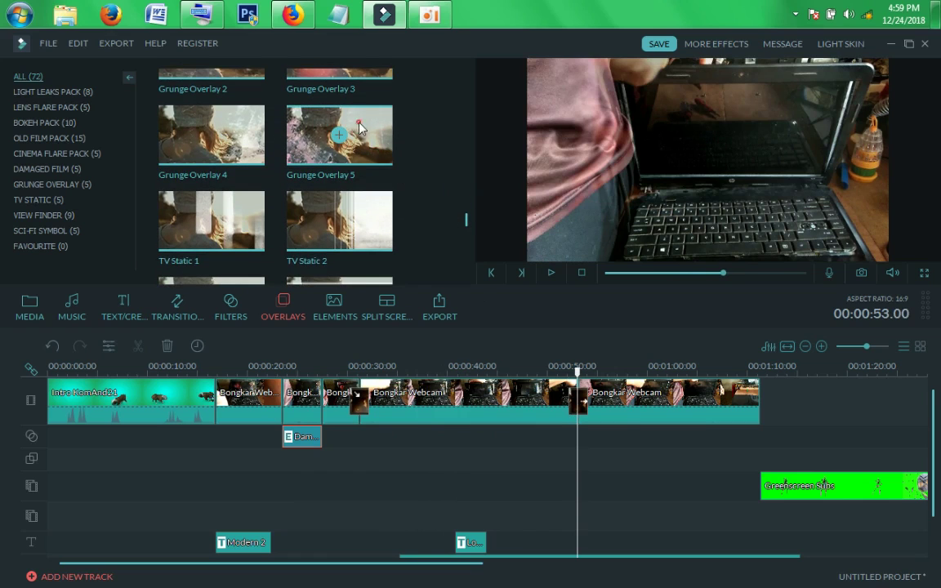
drag(360, 128, 579, 437)
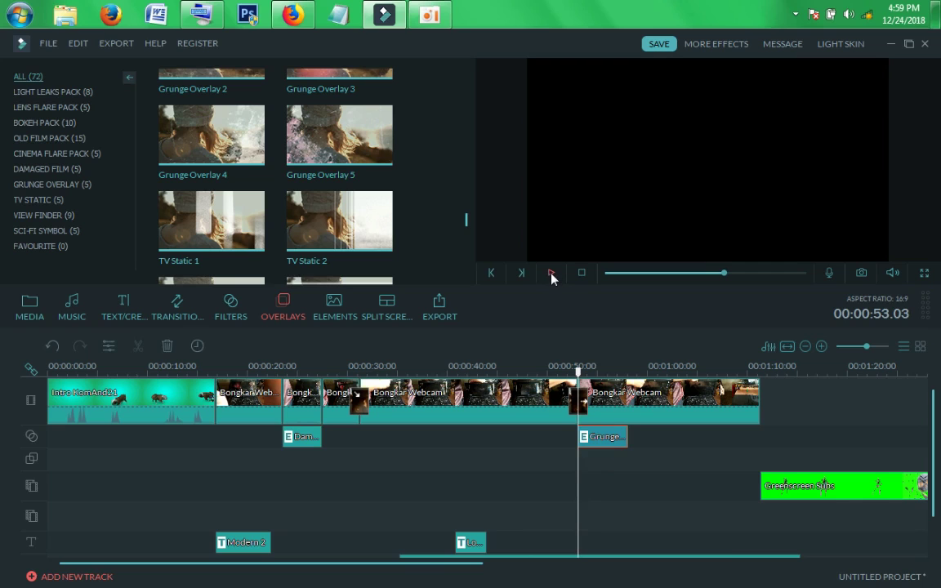
Play back the Grunge Overlay 5 section from 00:00:53.03 and return the playhead to the beginning of the timeline
click(549, 274)
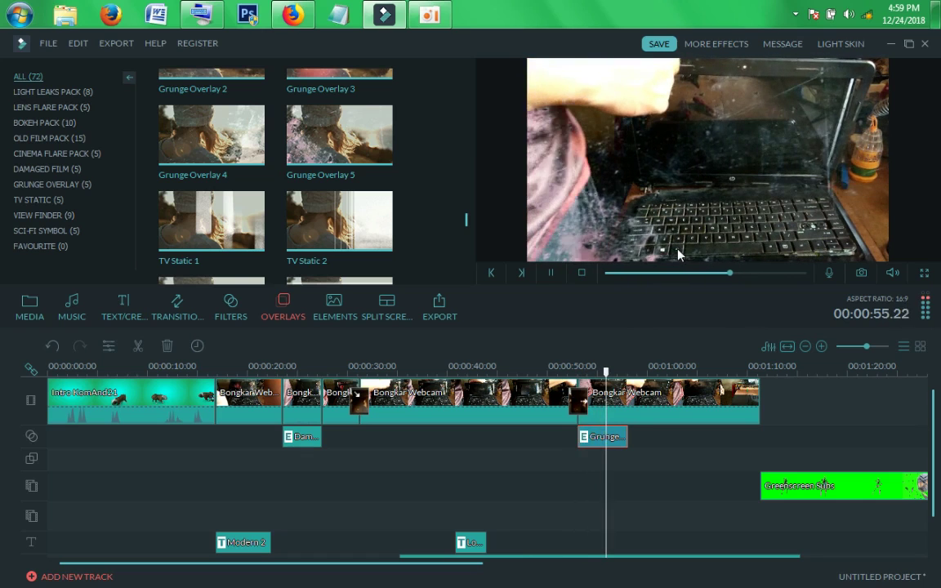
click(551, 277)
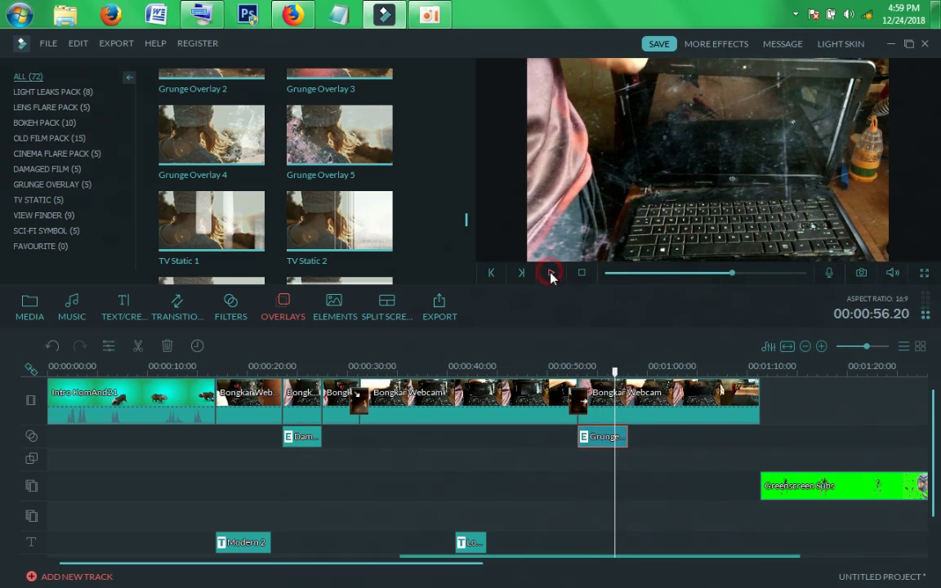
drag(615, 373, 35, 360)
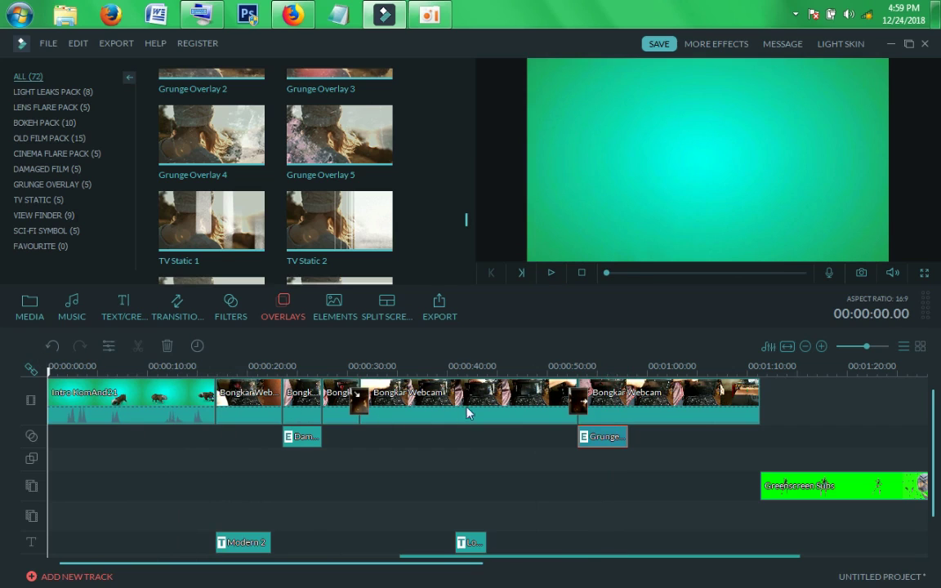
Enlarge the timeline area to show the music track and play back the intro clip from the beginning
drag(937, 426, 933, 486)
click(700, 525)
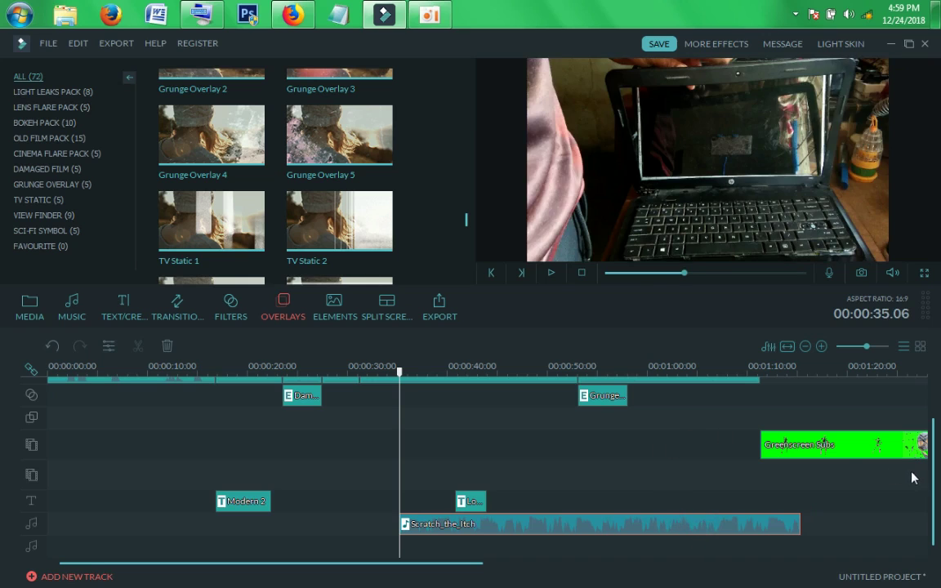
drag(935, 482, 939, 442)
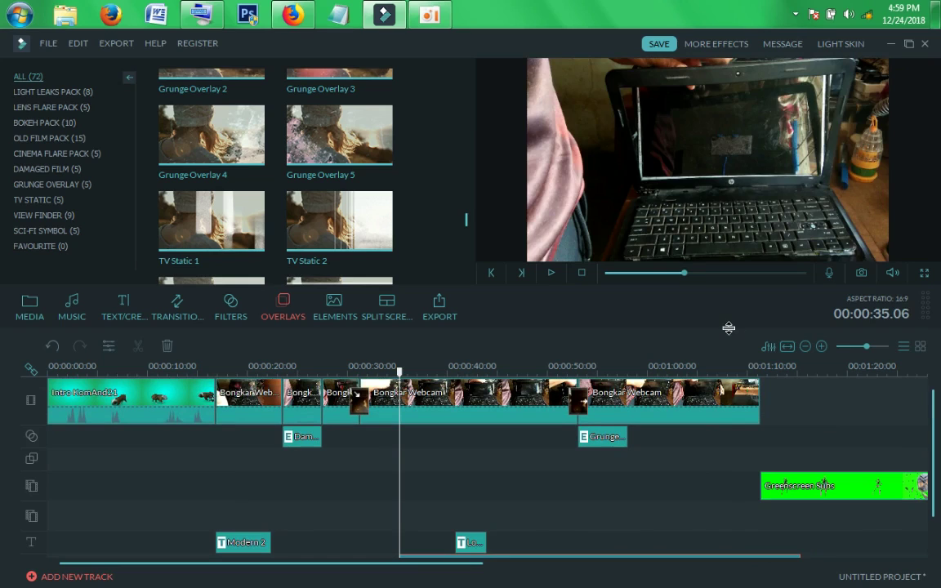
drag(728, 326, 727, 306)
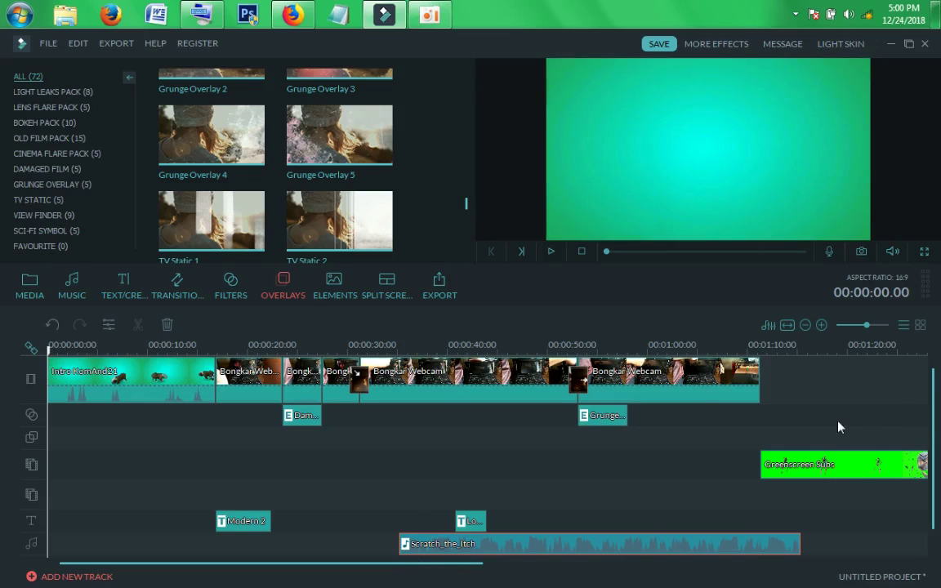
click(551, 255)
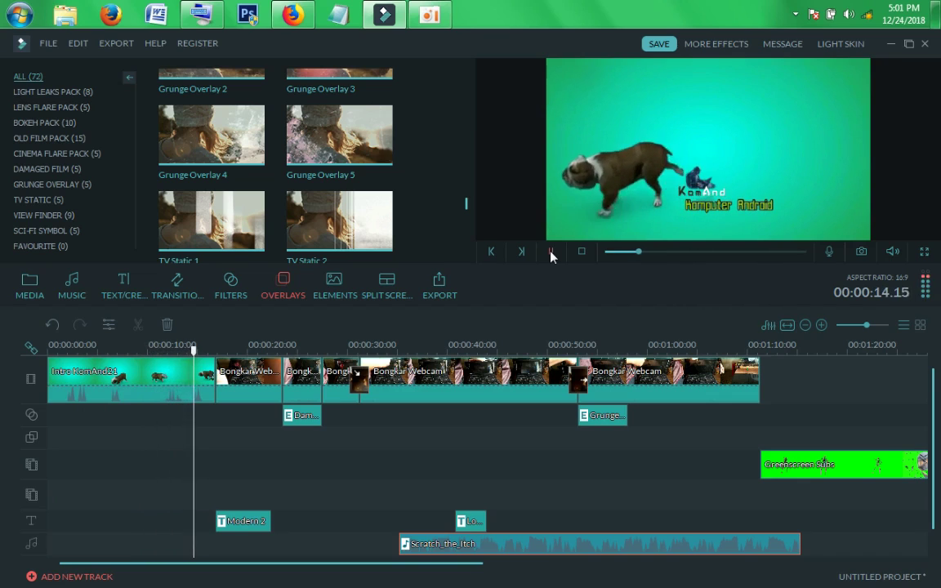
click(550, 253)
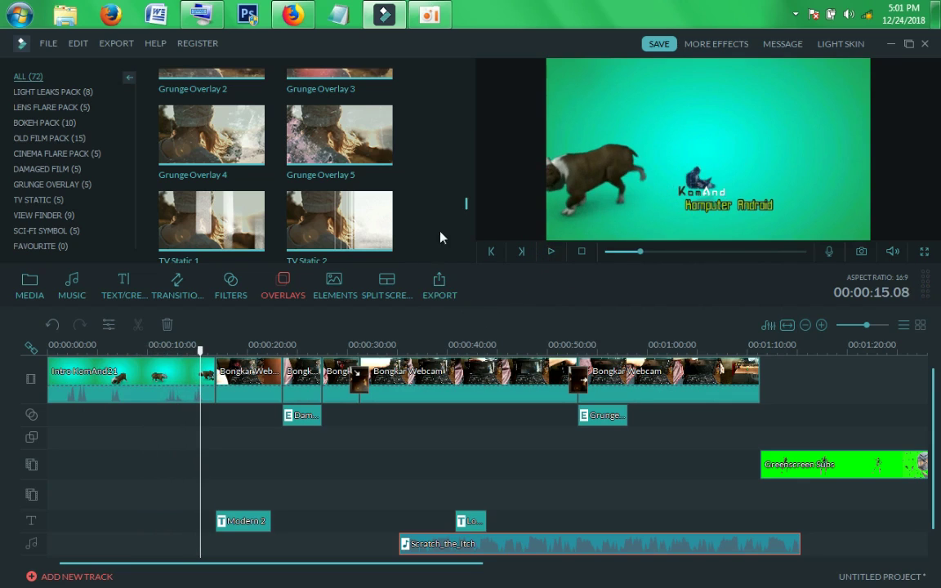
Browse the split screen layouts, preview the side-by-side two-screen layout, and look over the elements and overlays
click(389, 297)
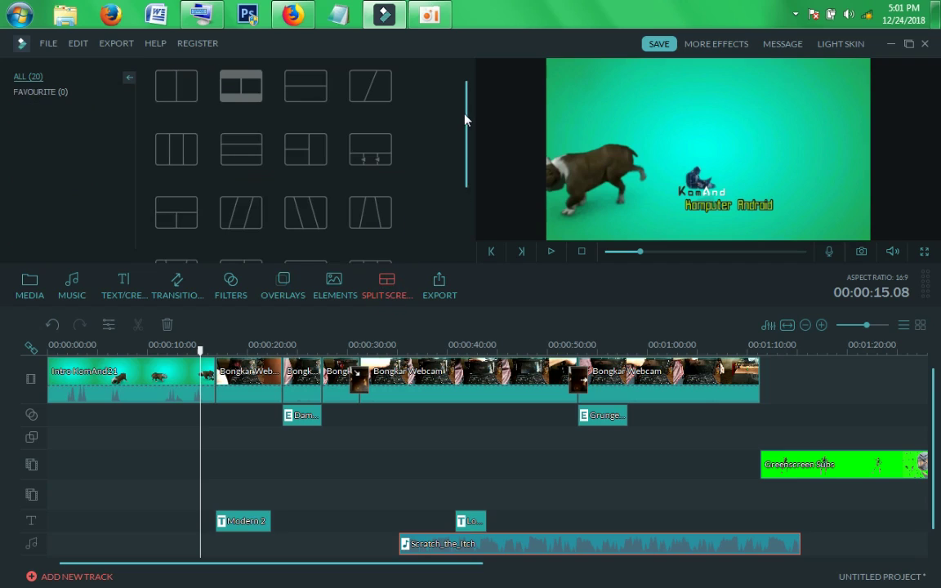
mouse_move(465, 118)
mouse_down()
mouse_move(466, 184)
mouse_move(468, 110)
mouse_up()
click(175, 87)
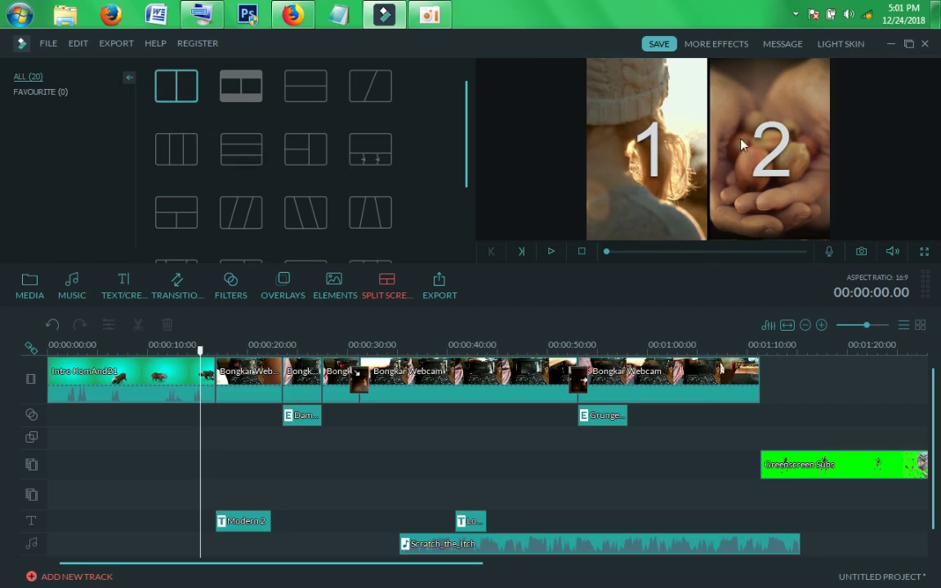
drag(467, 119, 463, 190)
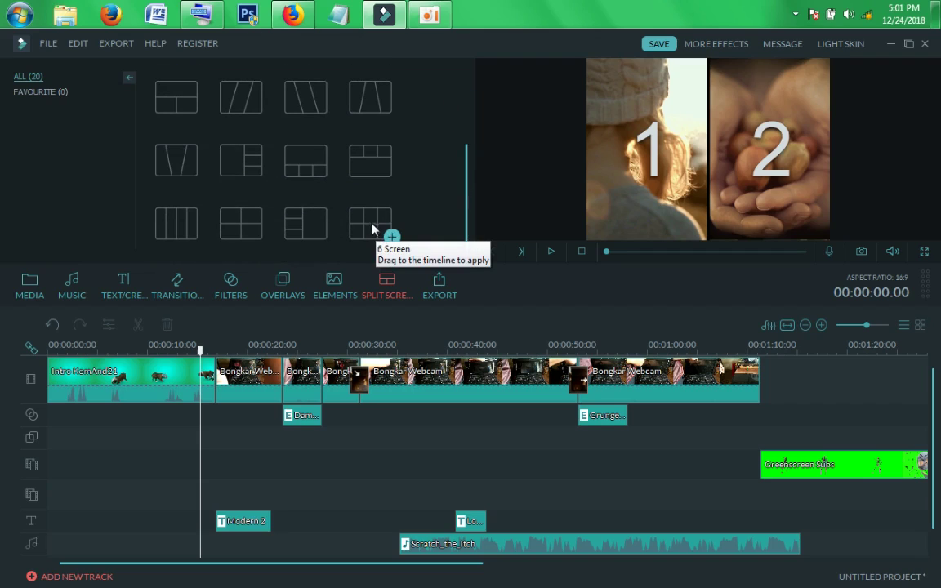
drag(467, 203, 464, 148)
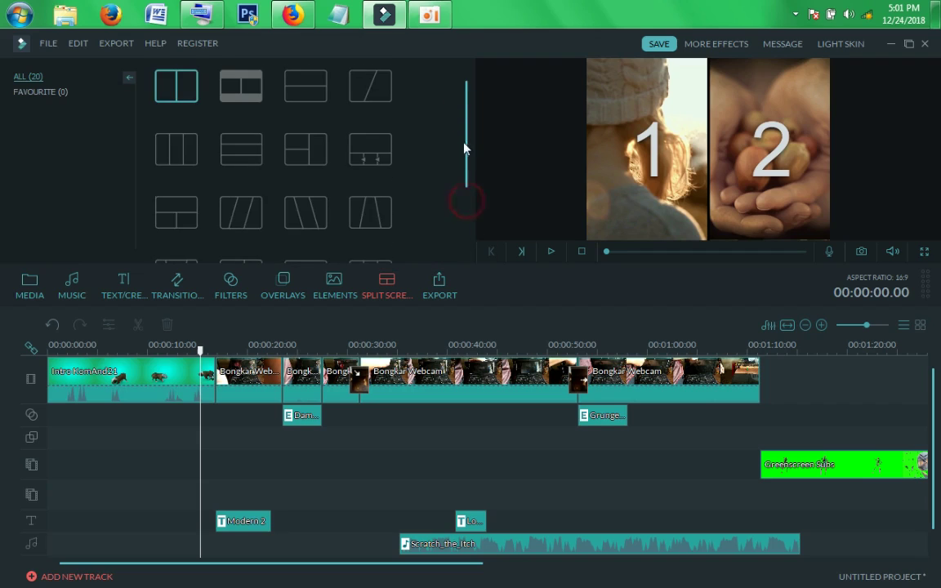
click(324, 294)
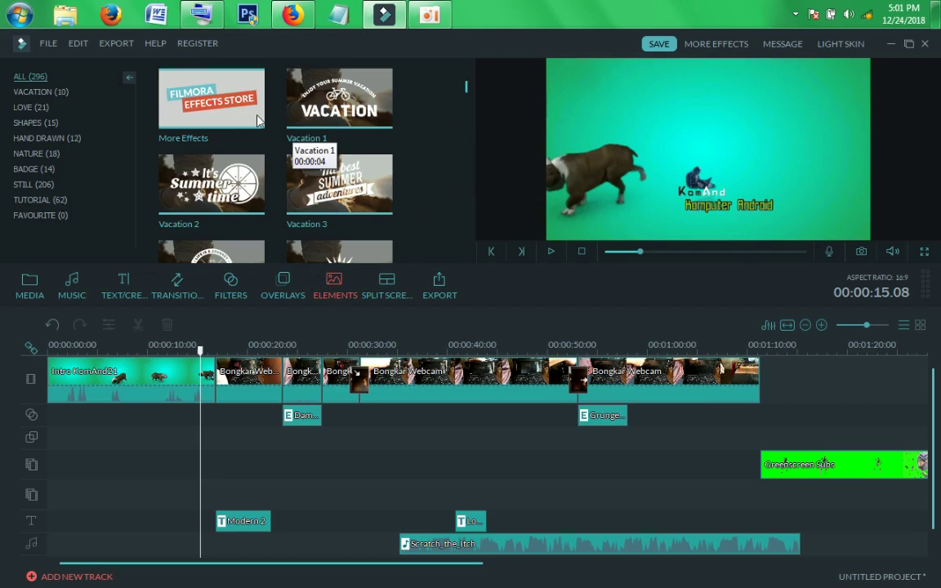
click(277, 288)
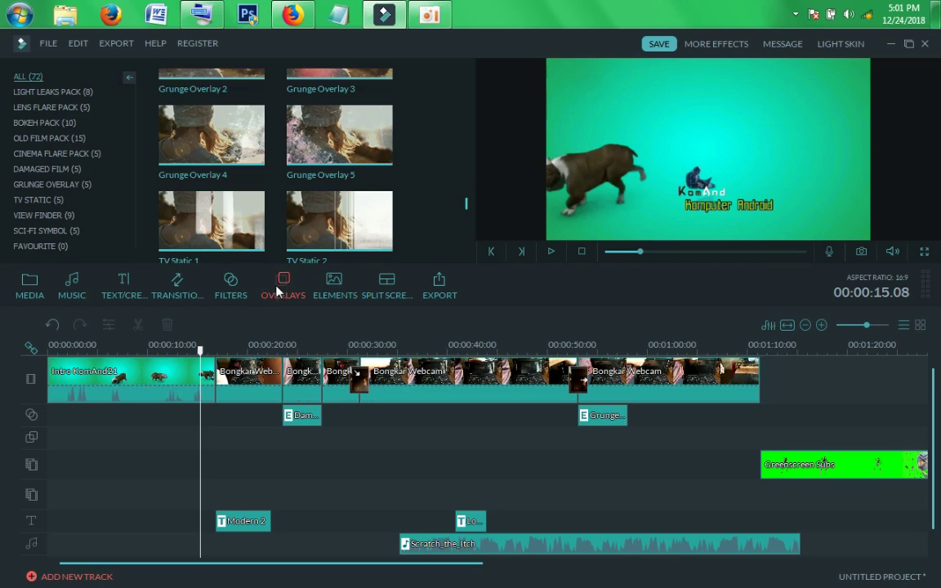
Place the Fire 1 filter at 00:00:34.06, beneath the long Bongkar Webcam clip
click(233, 288)
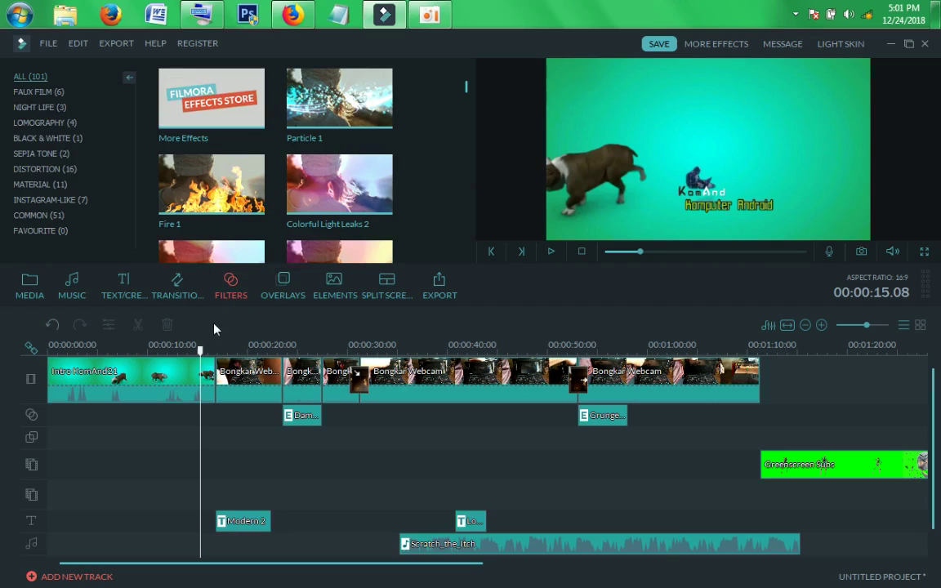
drag(204, 359, 398, 393)
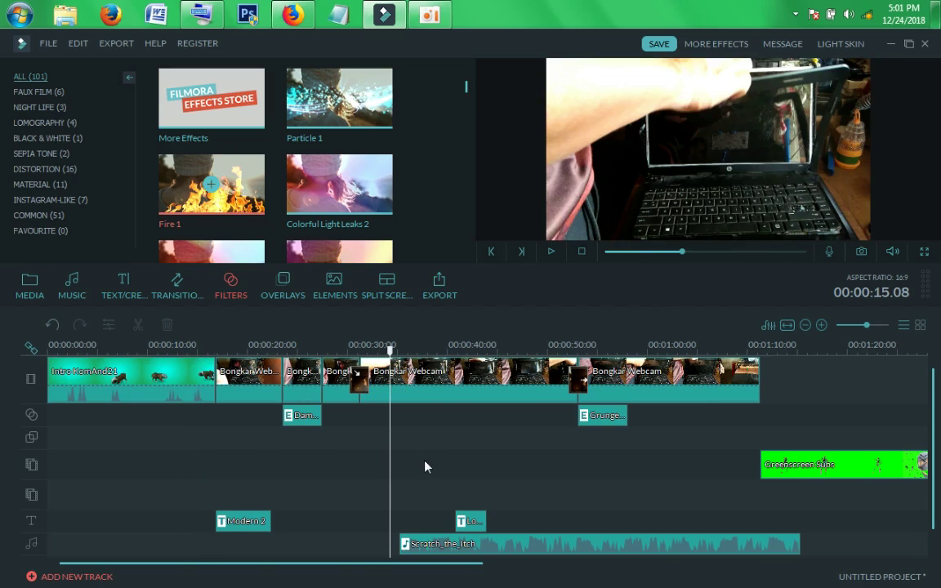
drag(408, 441, 566, 258)
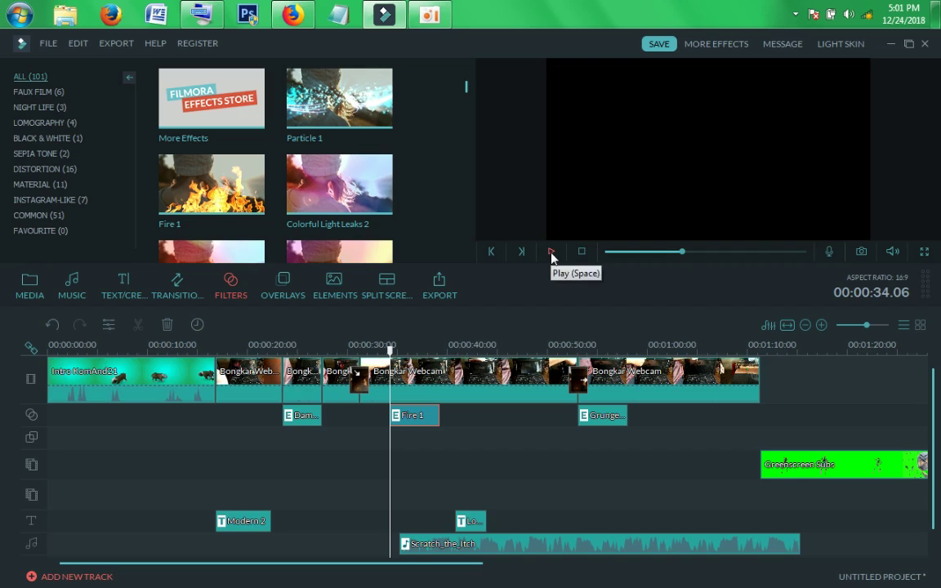
Play back the Fire 1 filter section and return the playhead to the beginning of the timeline
click(552, 255)
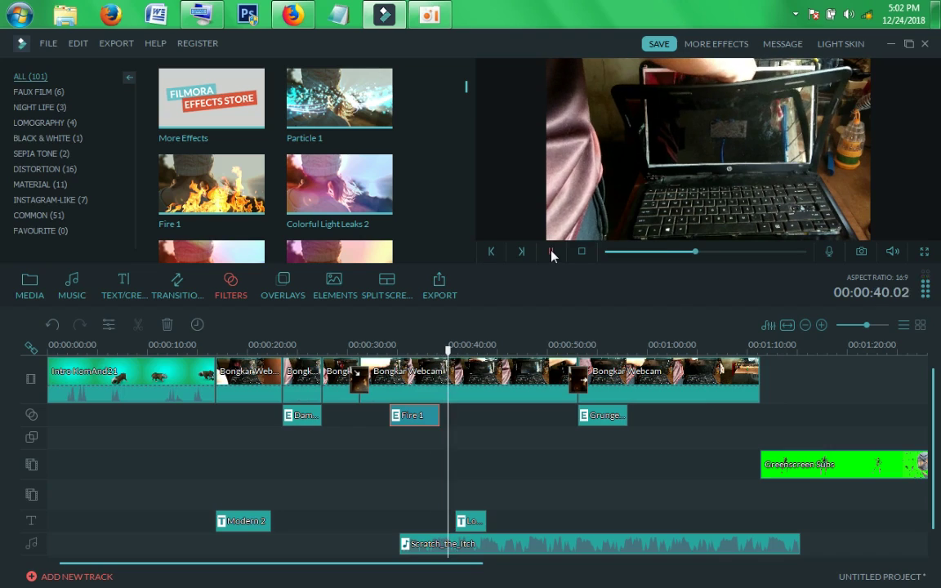
click(551, 253)
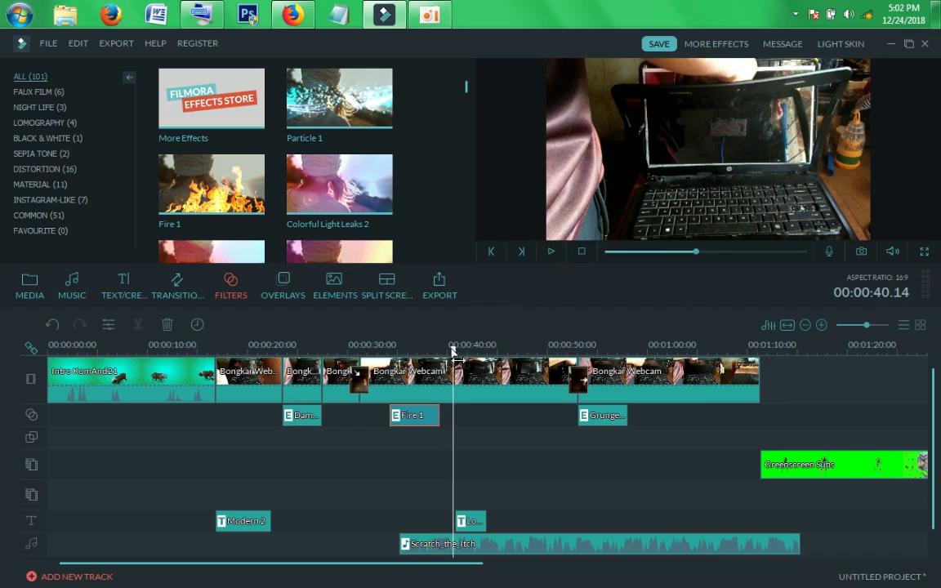
drag(454, 351, 45, 350)
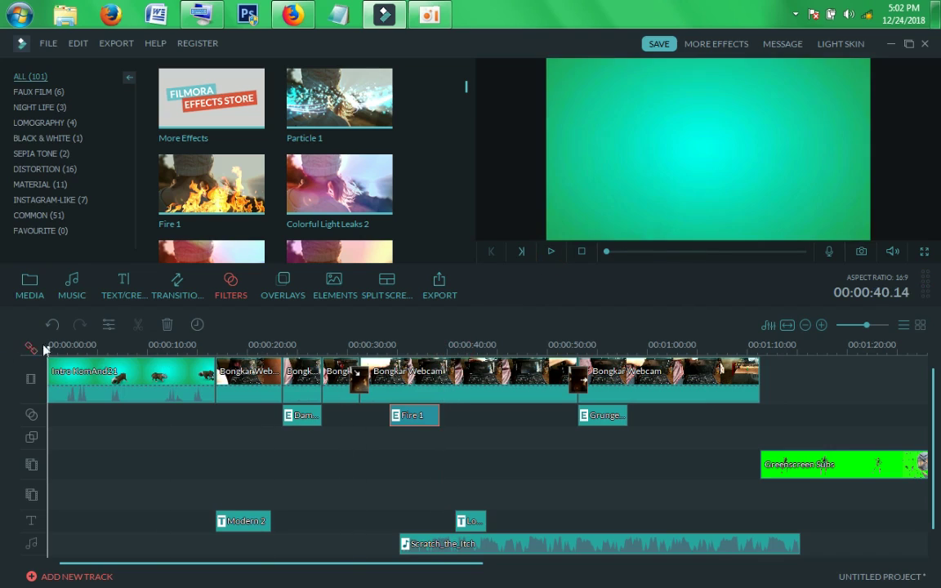
Move the Greenscreen Subs clip along its overlay track to start at 00:00:41.24
click(119, 301)
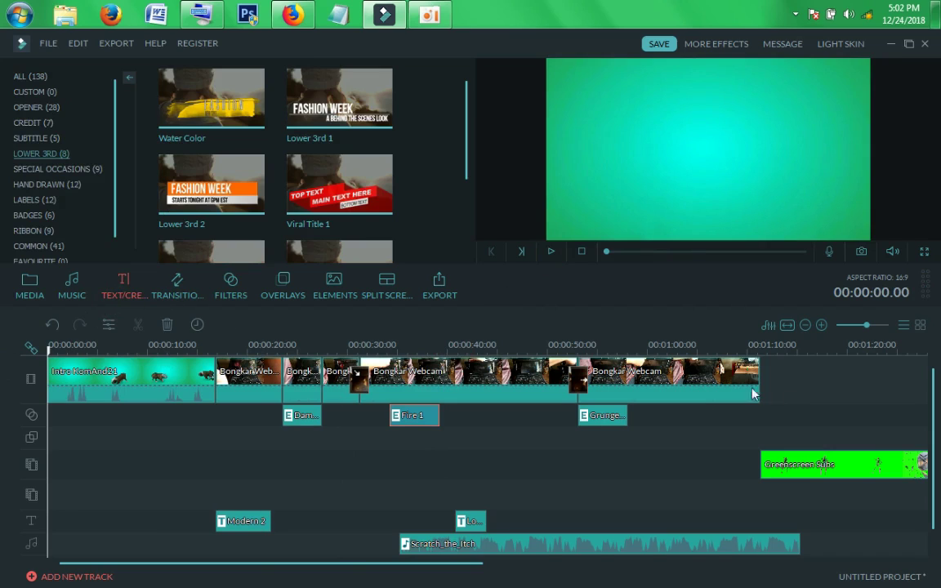
drag(933, 390, 924, 442)
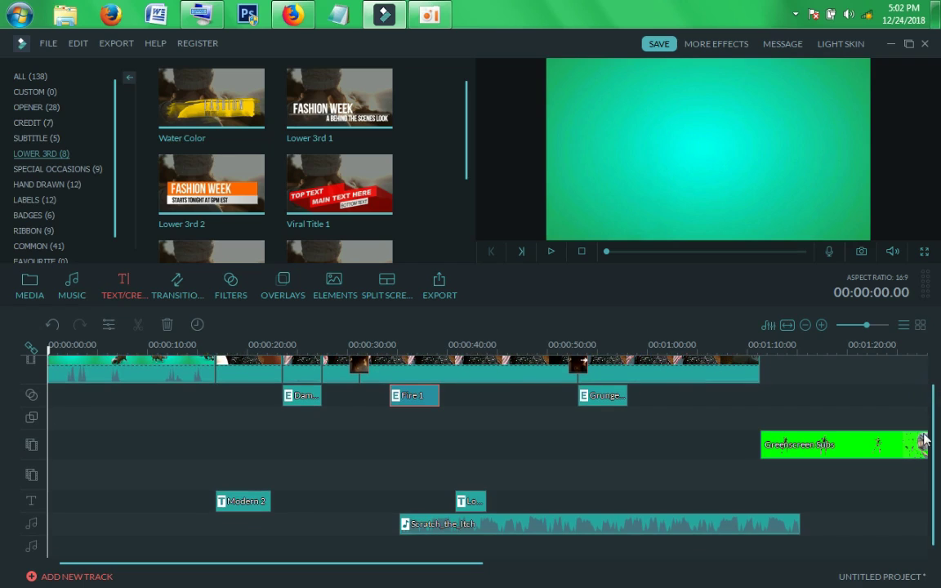
drag(937, 403, 931, 360)
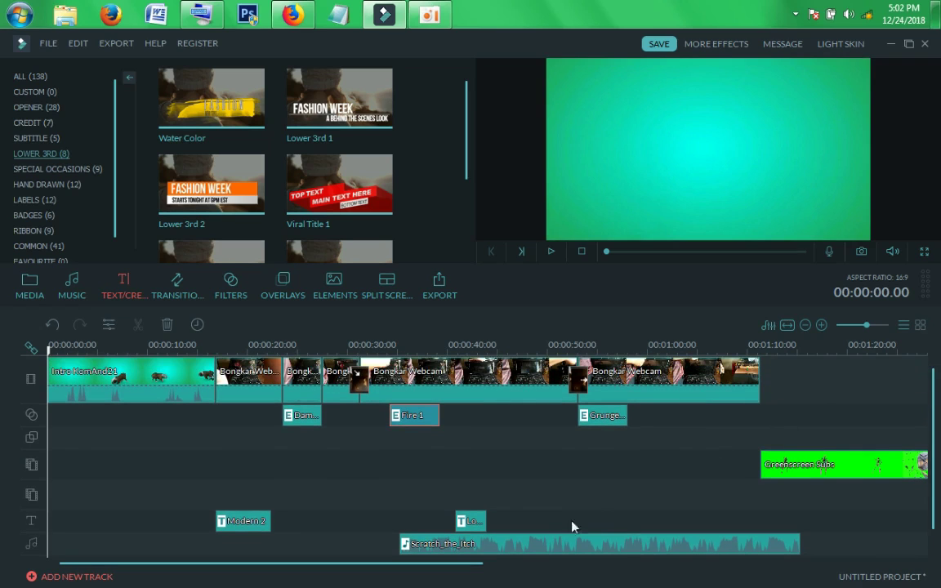
drag(460, 569, 414, 579)
click(818, 476)
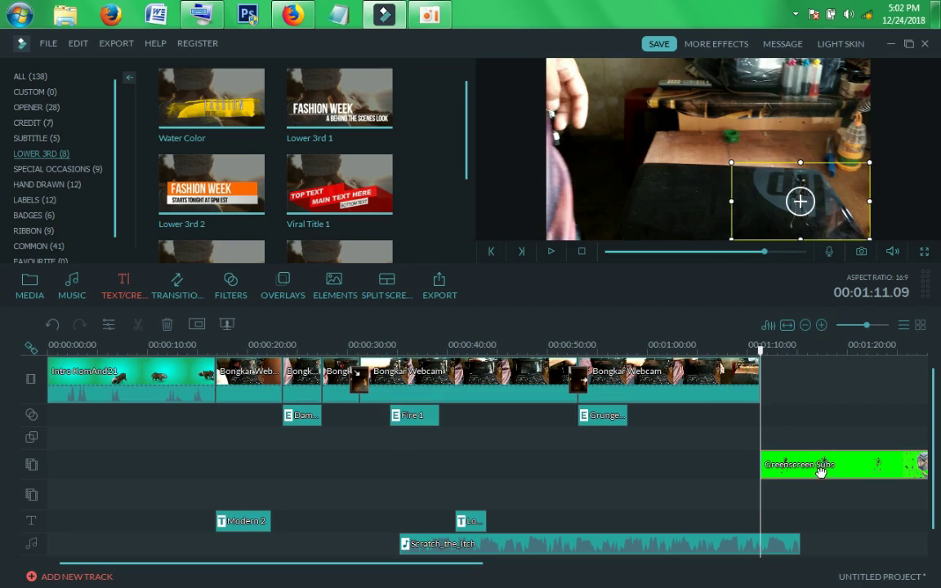
drag(820, 471, 526, 451)
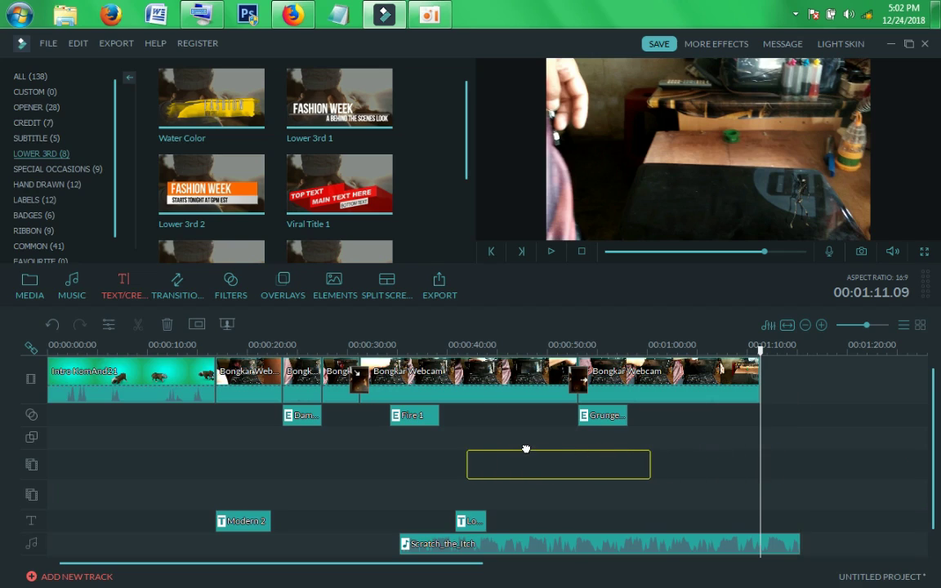
drag(531, 482, 534, 476)
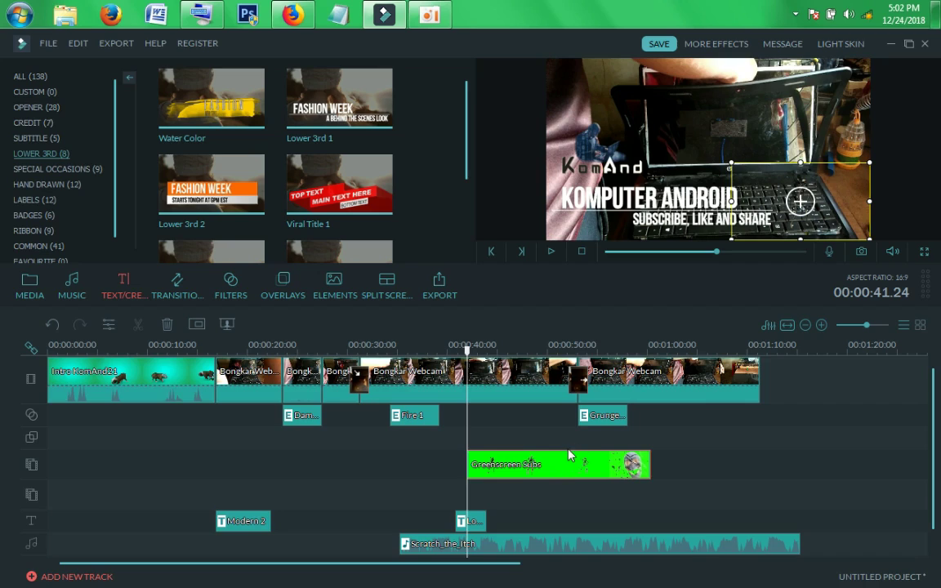
Split the Scratch_the_Itch music at 00:00:41.24 and 00:01:00.07, and delete the piece beneath the Greenscreen Subs clip
click(504, 544)
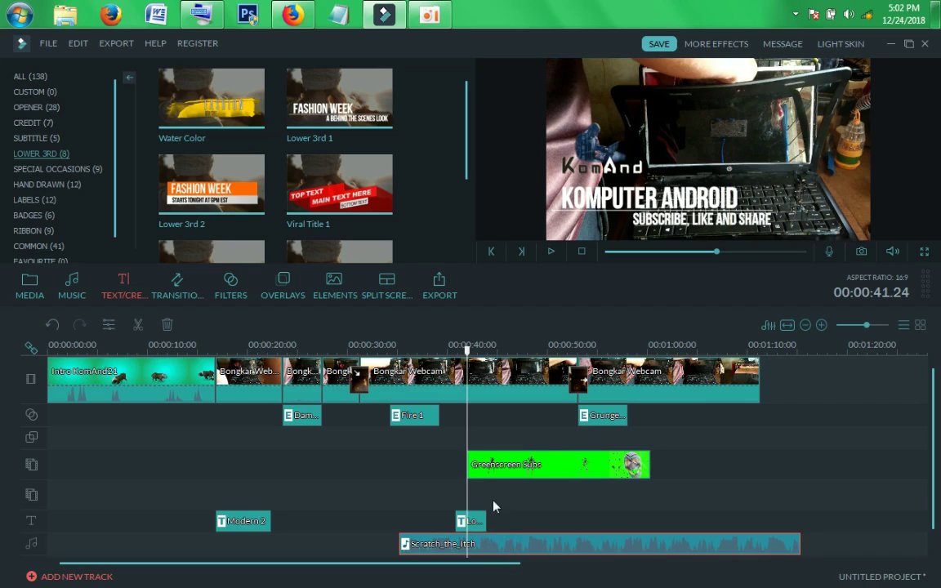
right_click(501, 546)
click(538, 512)
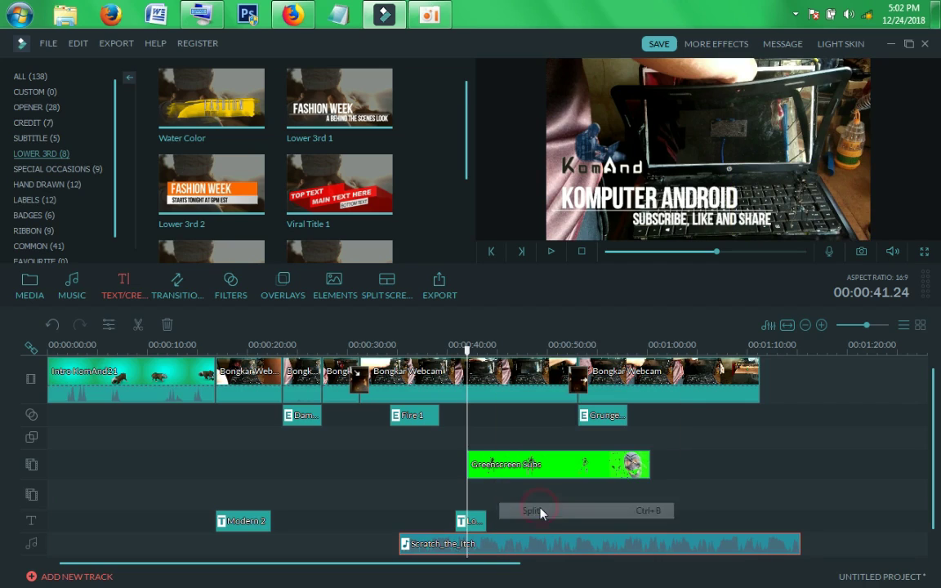
click(651, 352)
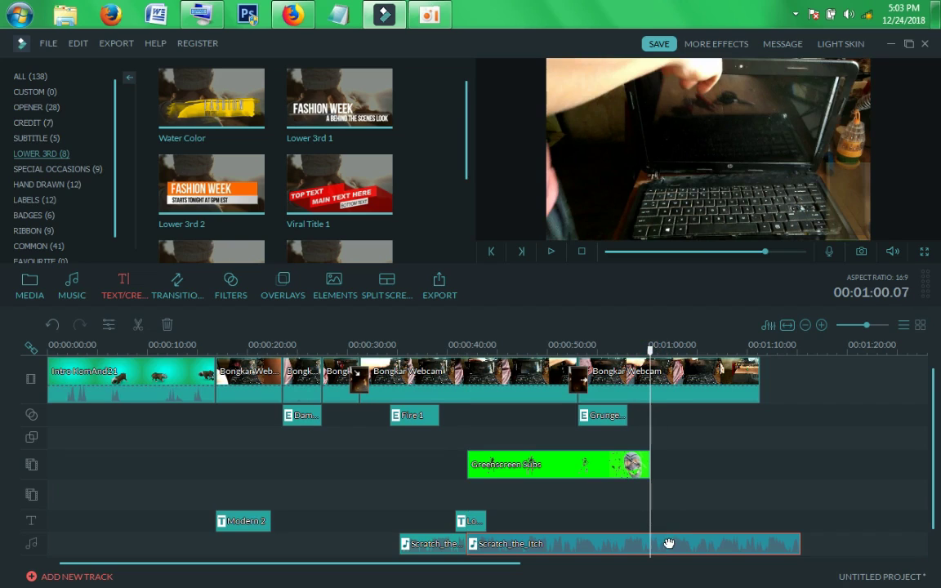
right_click(665, 392)
click(695, 507)
click(598, 552)
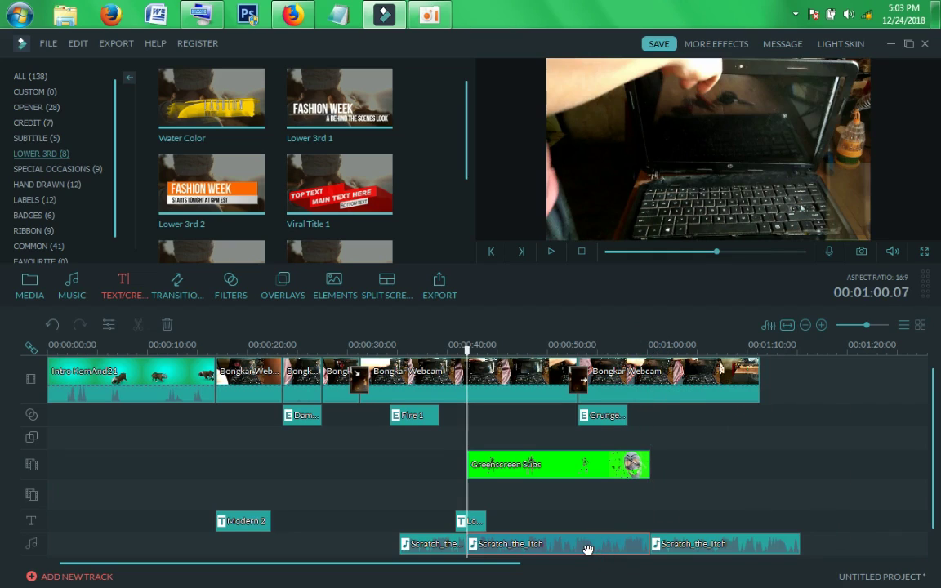
key(Delete)
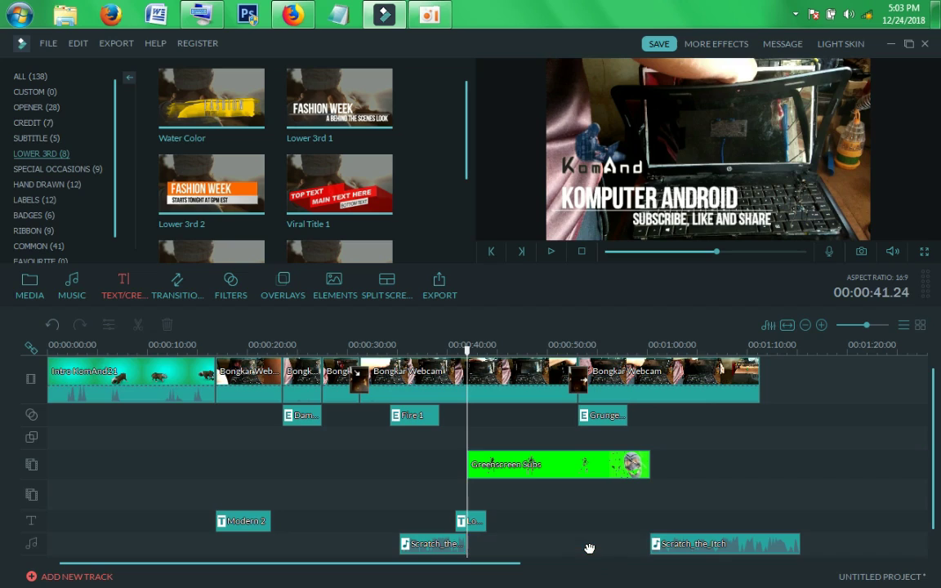
Play back the start of the Greenscreen Subs clip from shortly before it begins
click(531, 464)
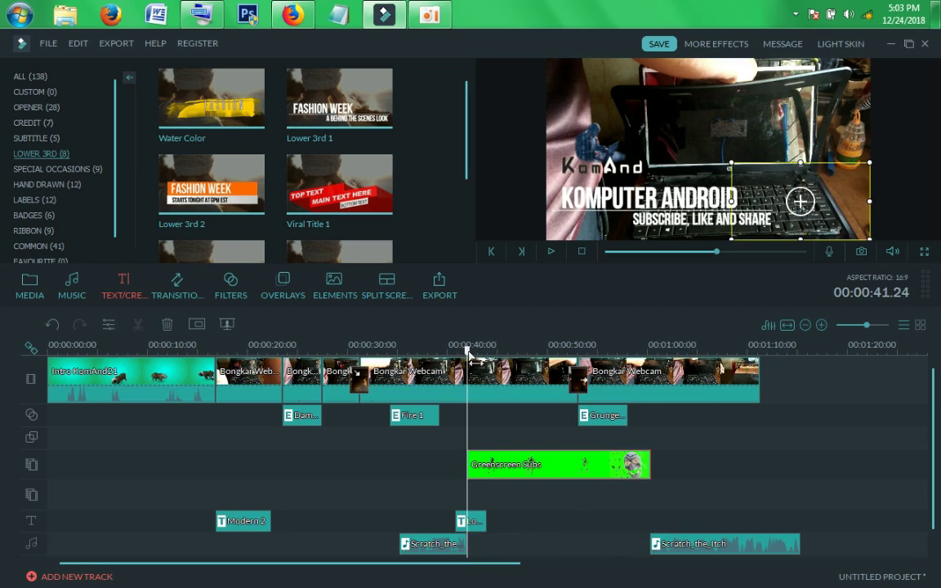
drag(468, 353, 462, 353)
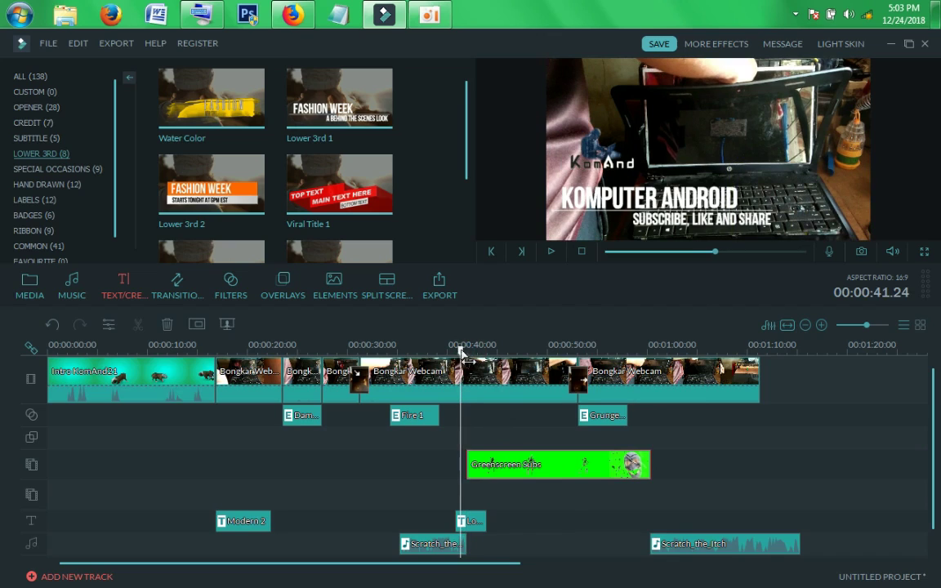
click(553, 253)
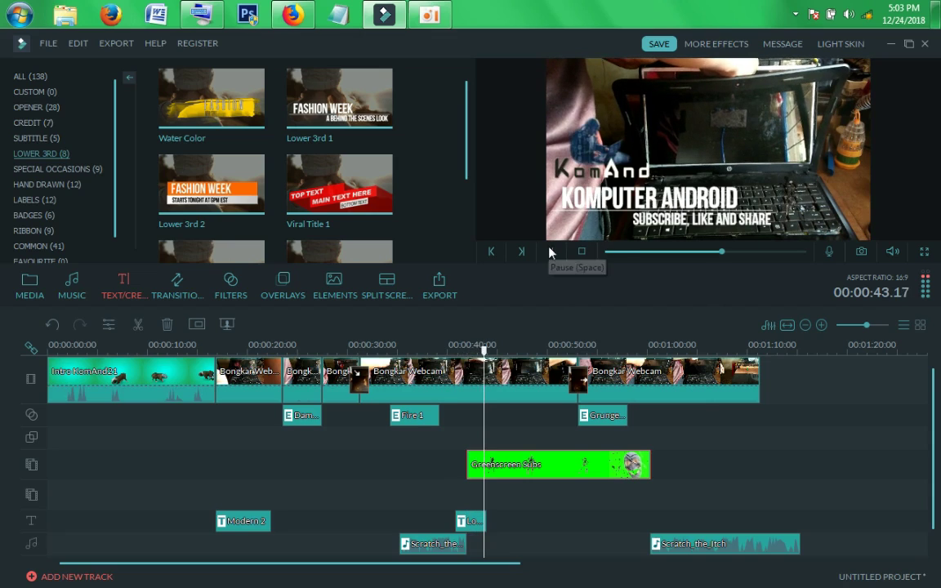
click(551, 253)
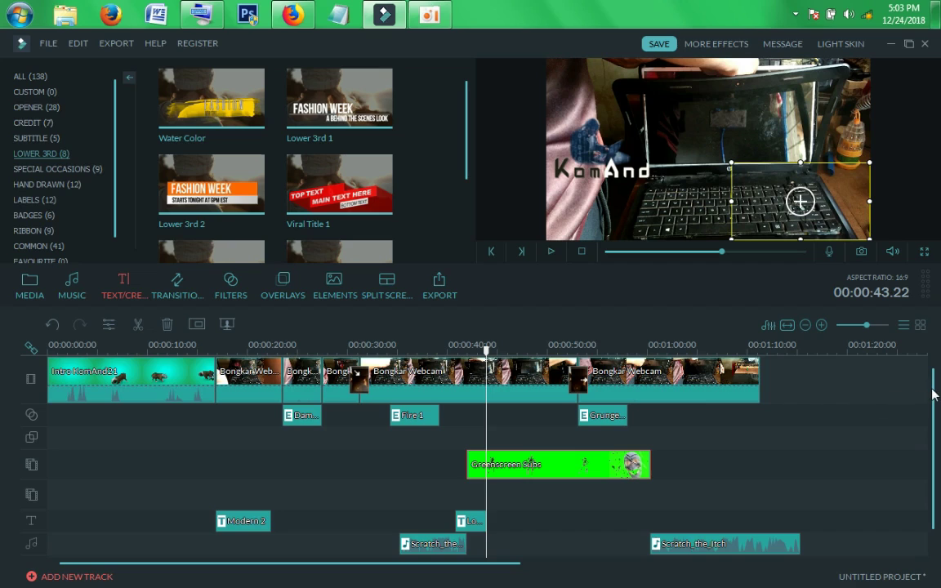
Import the 171003B_005_2K video from the GREENSCREEN folder into My Album
scroll(933, 393, down, 1)
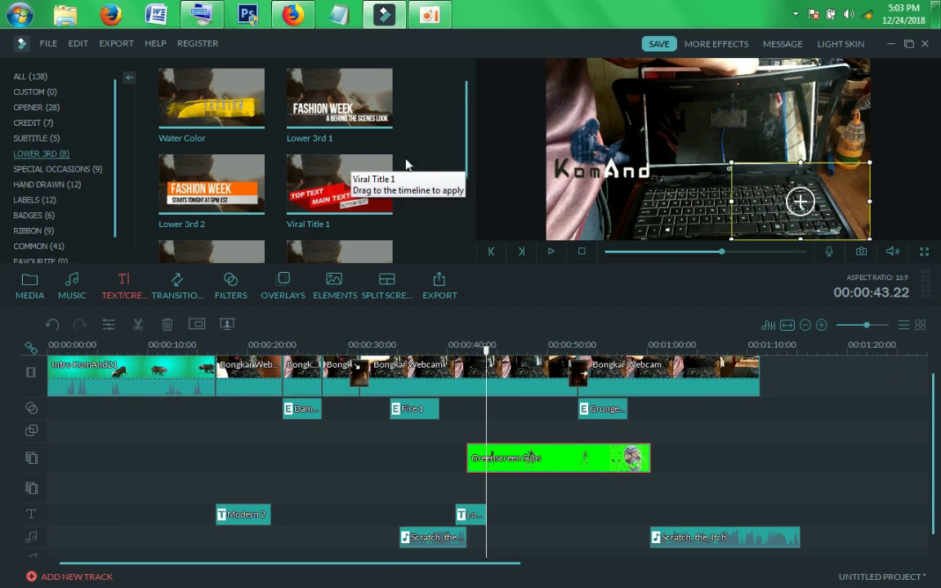
click(465, 152)
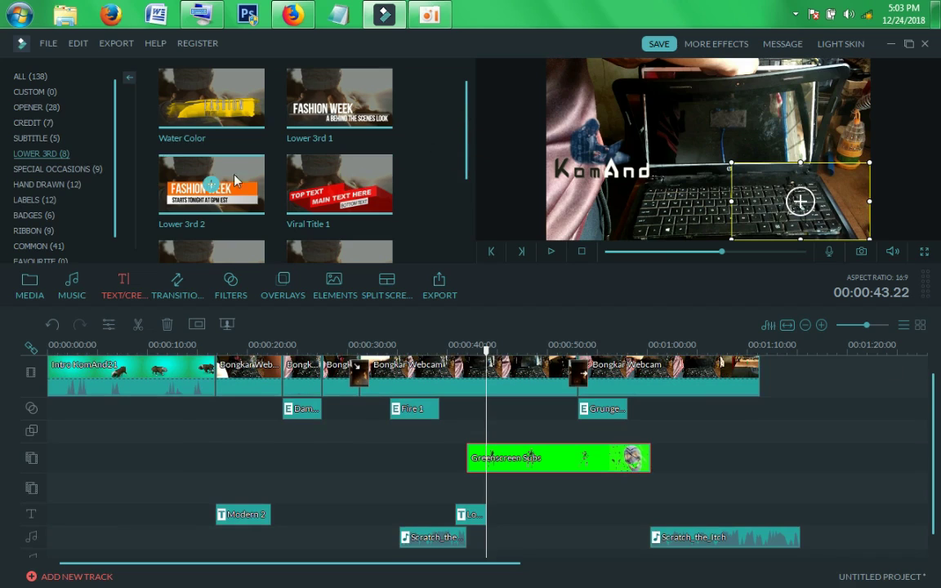
click(38, 287)
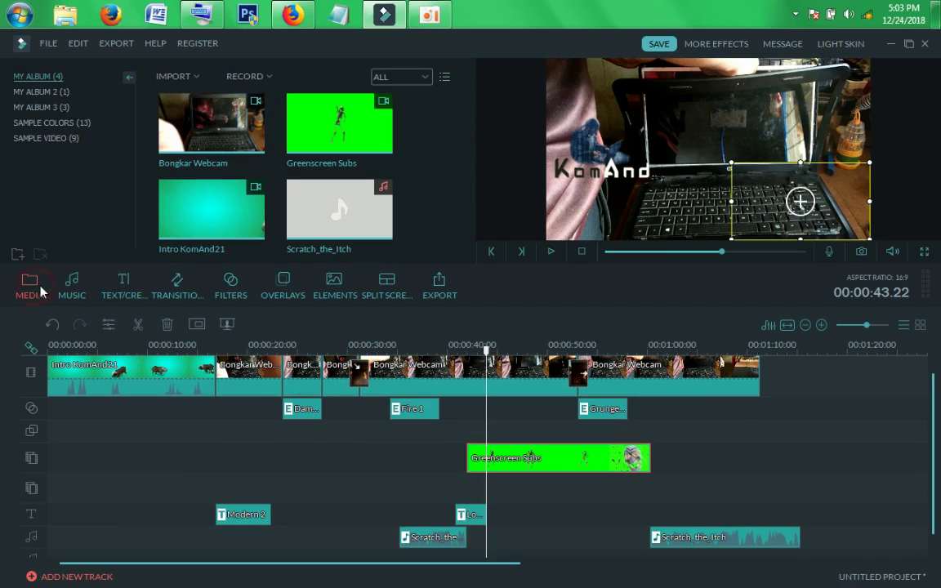
click(184, 76)
click(188, 95)
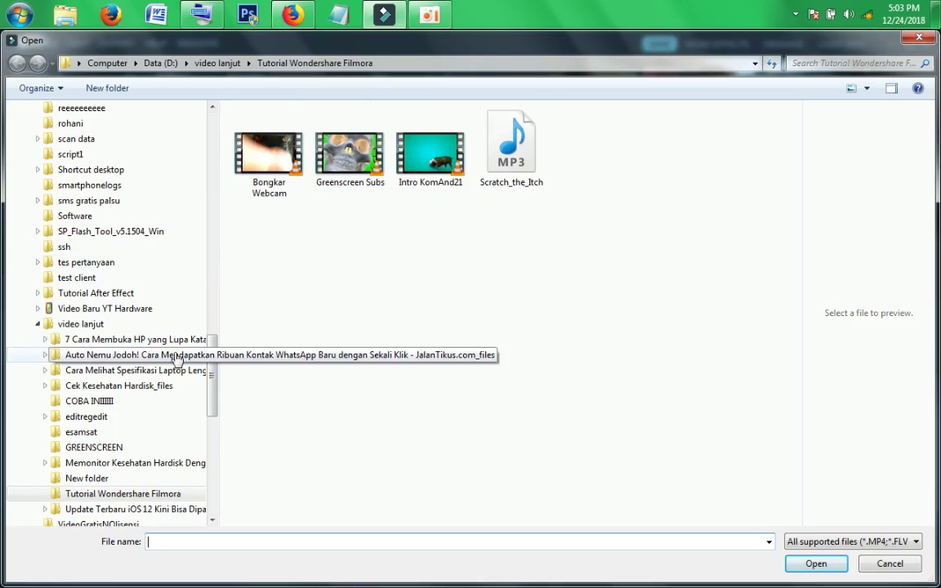
click(174, 447)
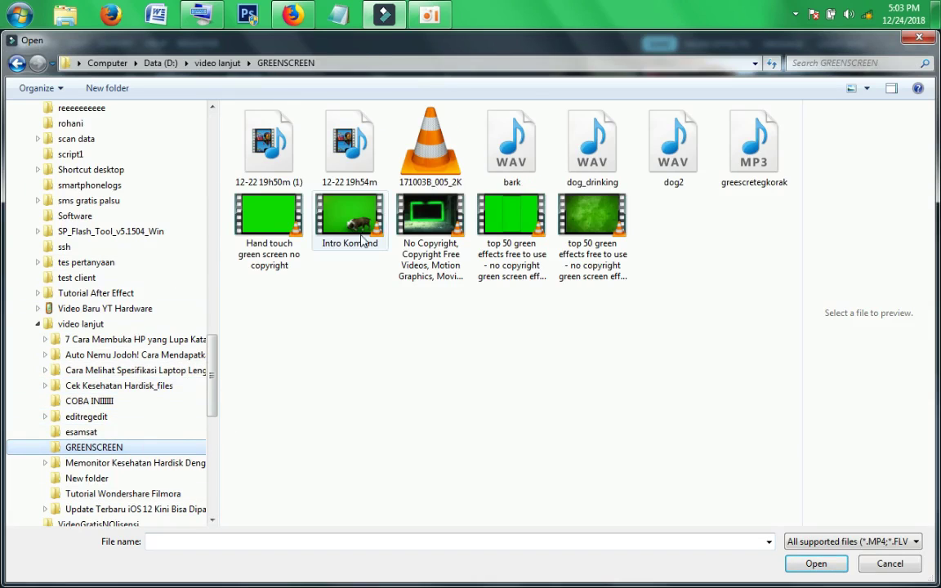
double_click(395, 132)
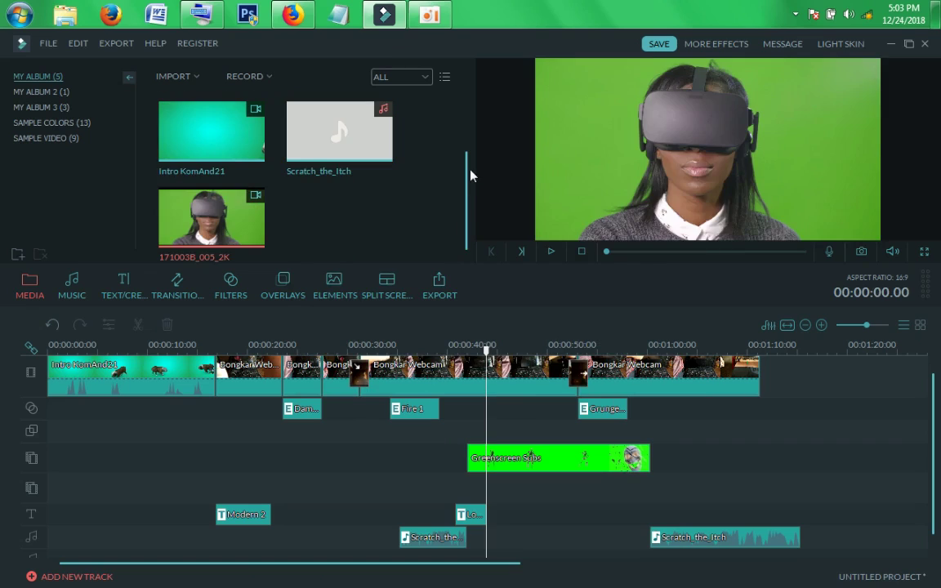
Move the Greenscreen Subs clip to 00:01:11.09 and place the 171003B_005_2K clip on the same overlay track at 00:00:16.21
drag(539, 459, 836, 444)
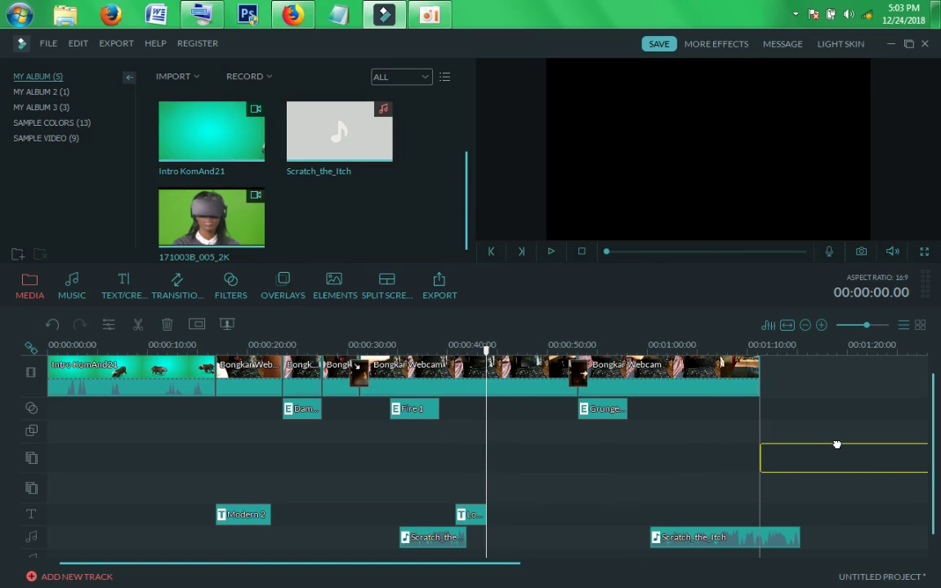
drag(302, 292, 229, 223)
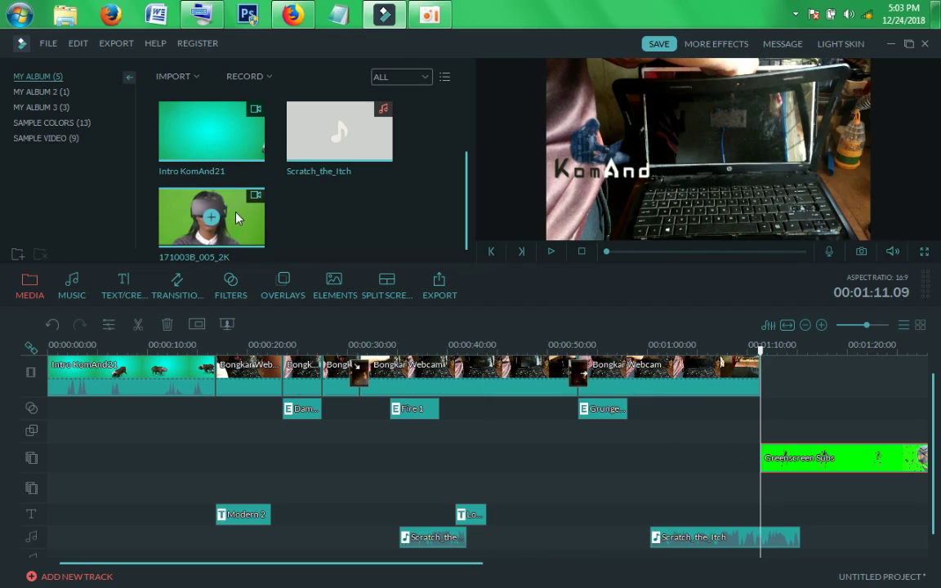
click(234, 213)
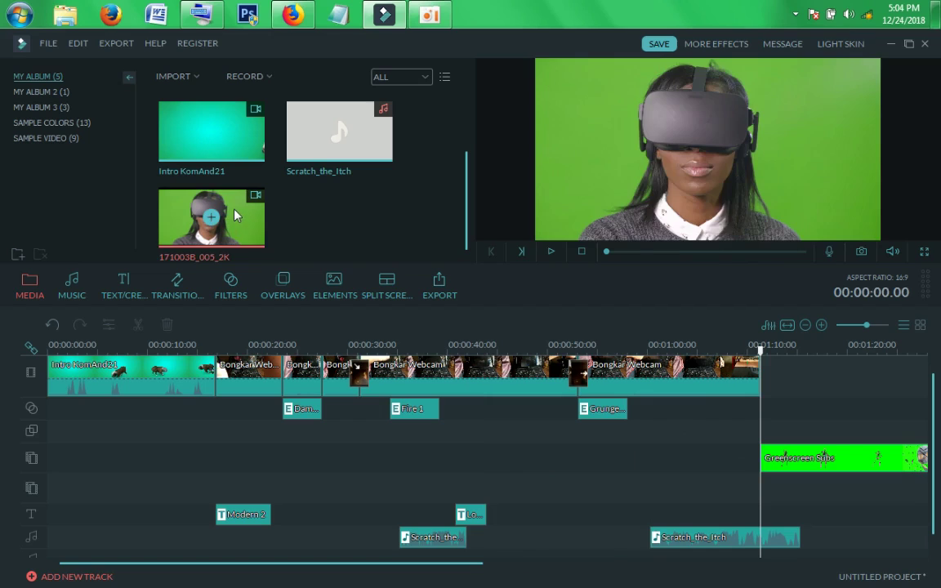
drag(235, 212, 238, 379)
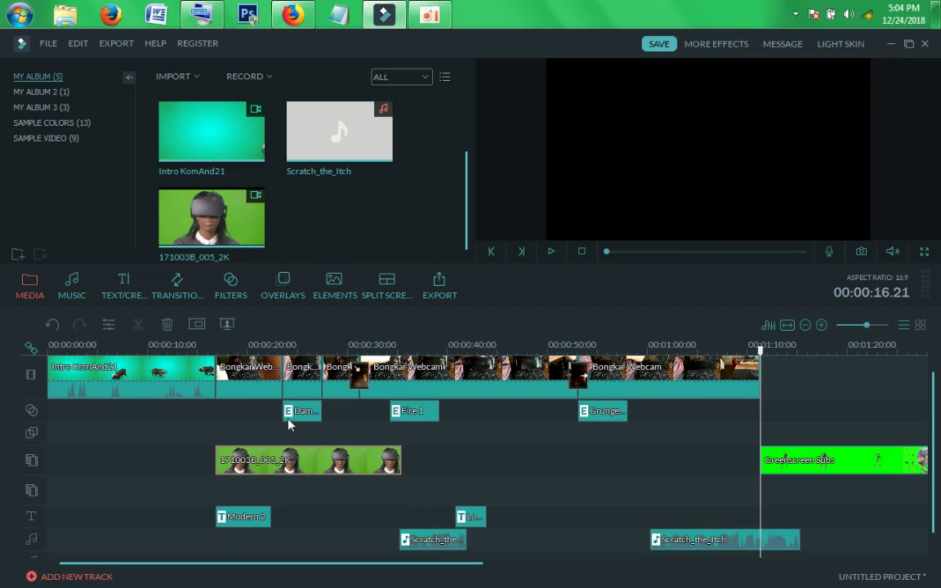
Shrink the 171003B_005_2K overlay into the picture's lower-right corner and make its green background transparent with Chroma Key
click(245, 380)
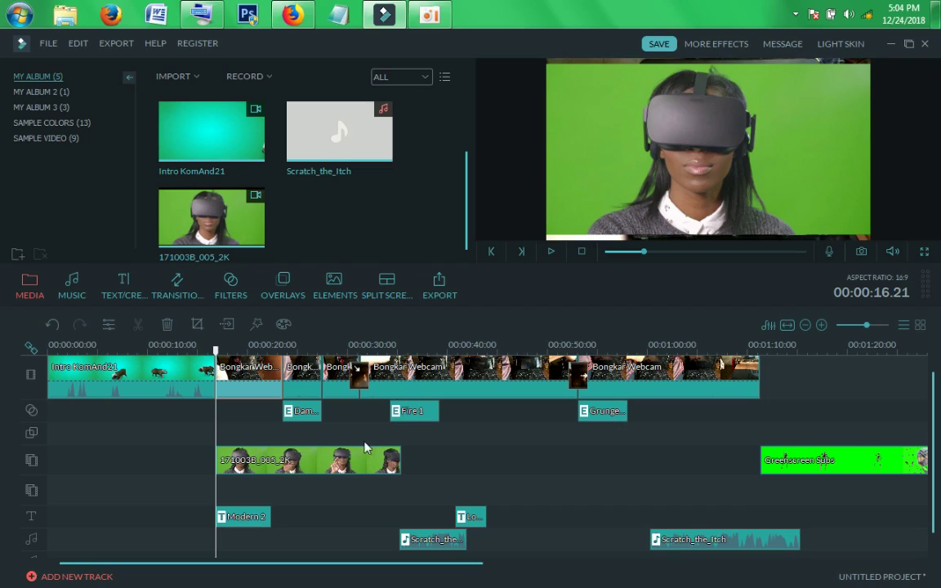
click(350, 466)
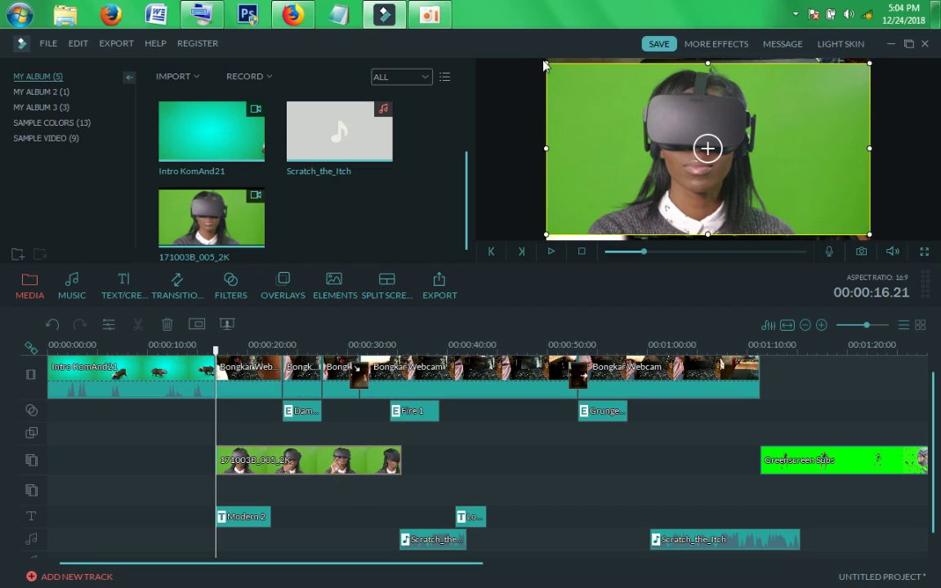
drag(545, 62, 760, 167)
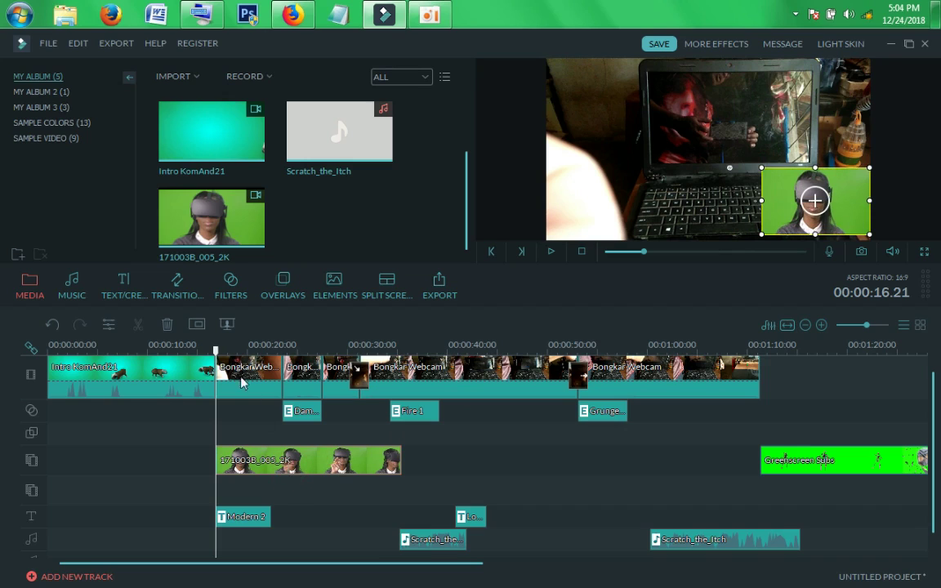
click(228, 325)
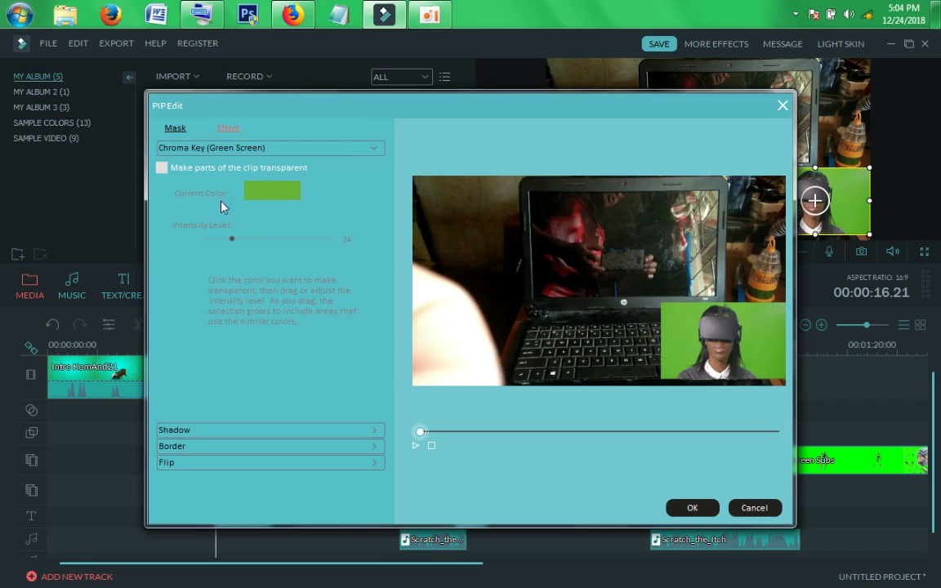
click(163, 169)
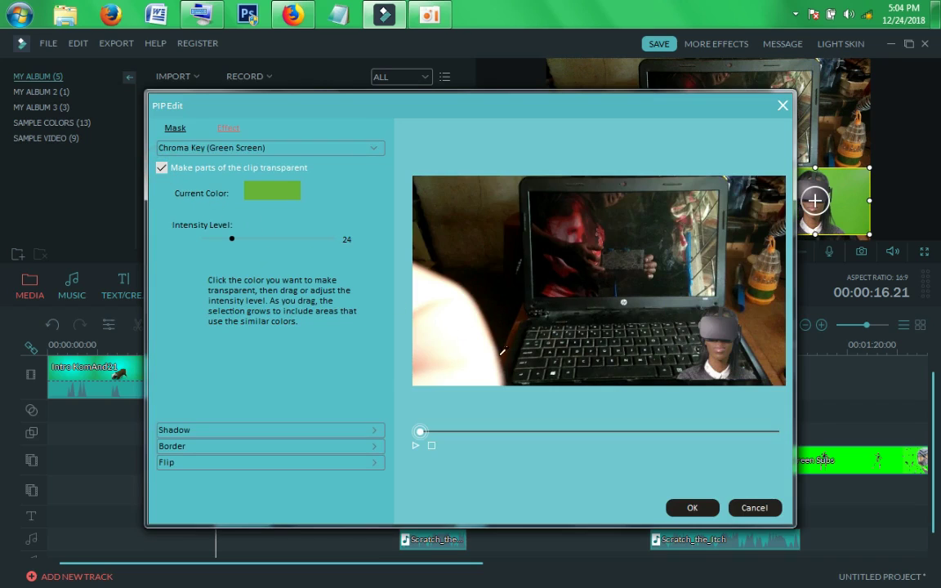
click(707, 510)
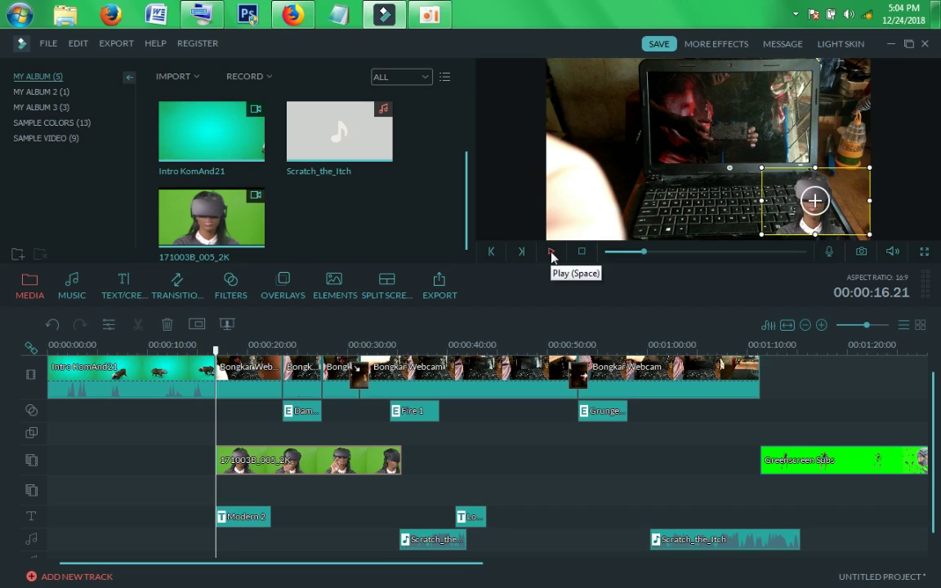
Play back the start of the keyed 171003B_005_2K overlay and return the playhead to just before it
click(204, 349)
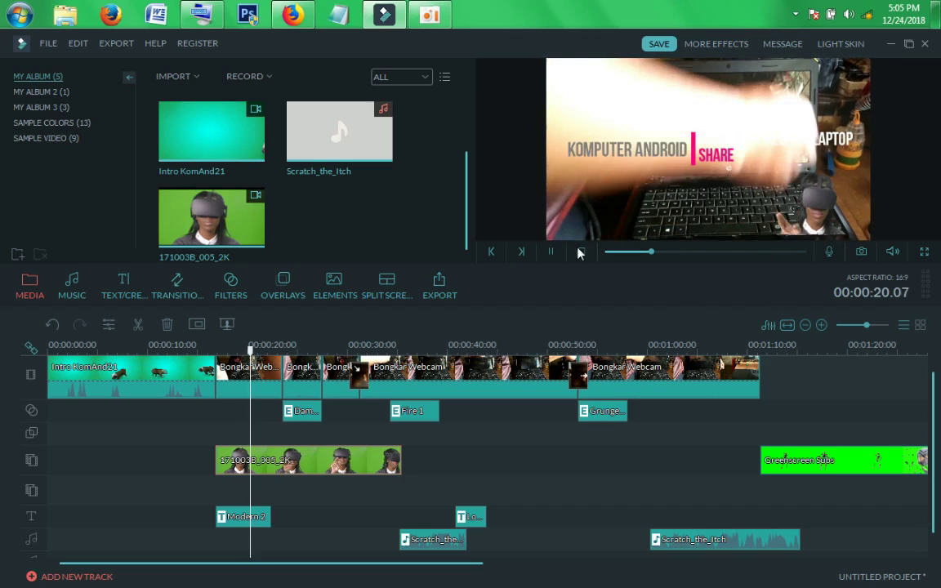
click(578, 253)
click(254, 352)
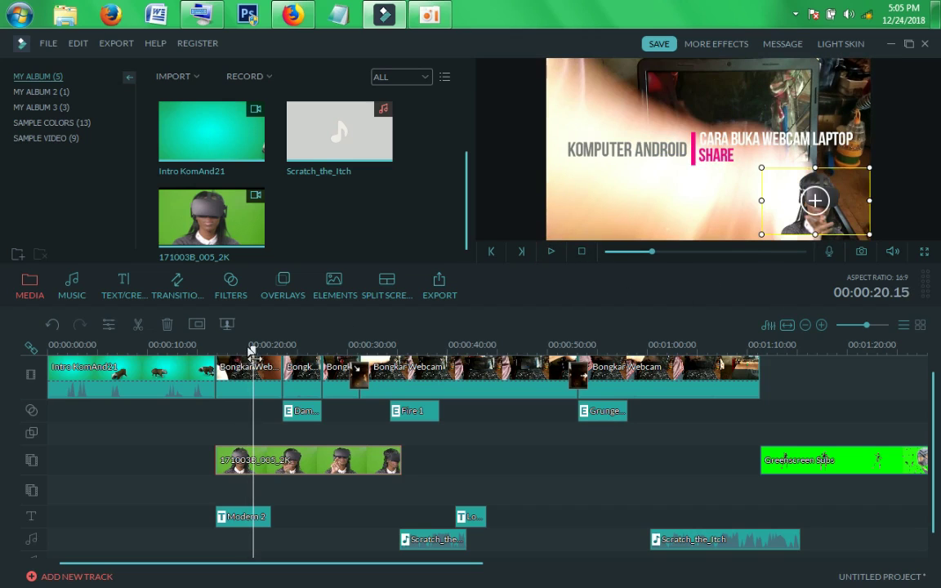
drag(253, 352, 212, 343)
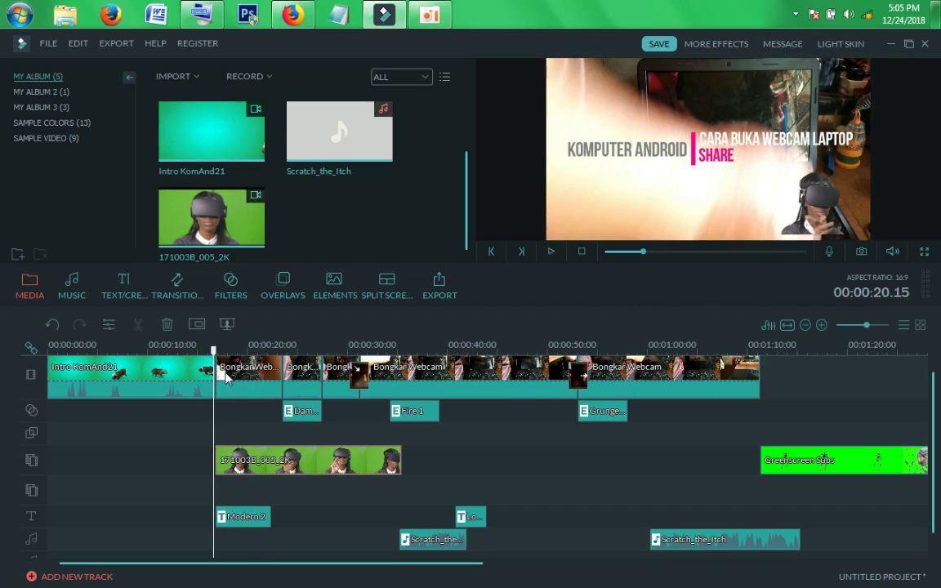
Delete the 171003B_005_2K clip from the overlay track and move the Greenscreen Subs clip to start at 00:00:56.24
click(297, 466)
key(Delete)
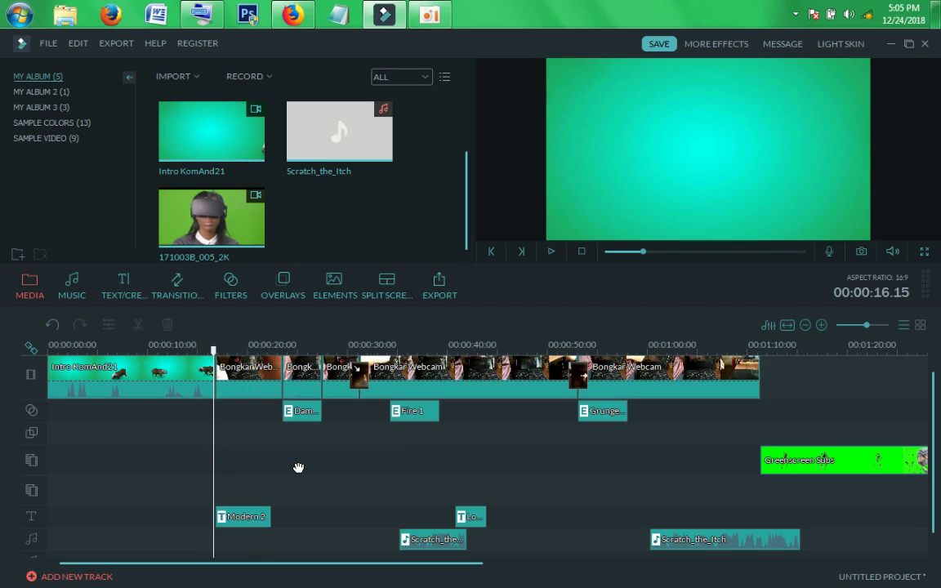
click(767, 459)
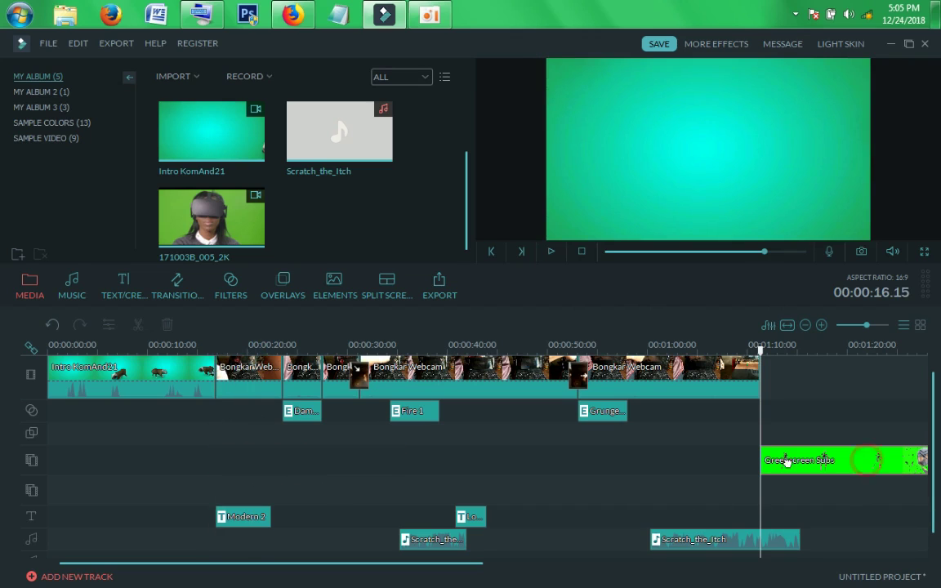
drag(602, 463, 223, 460)
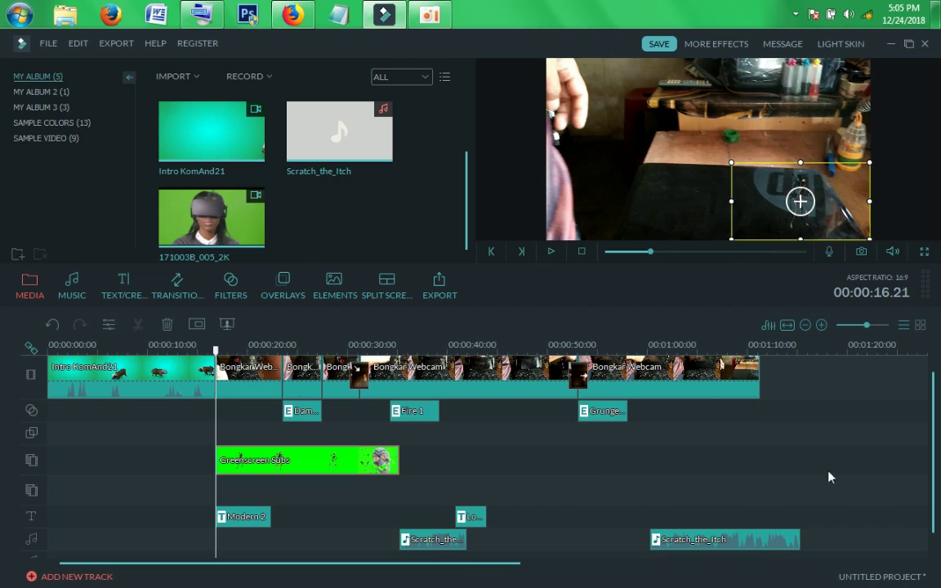
drag(378, 456, 771, 452)
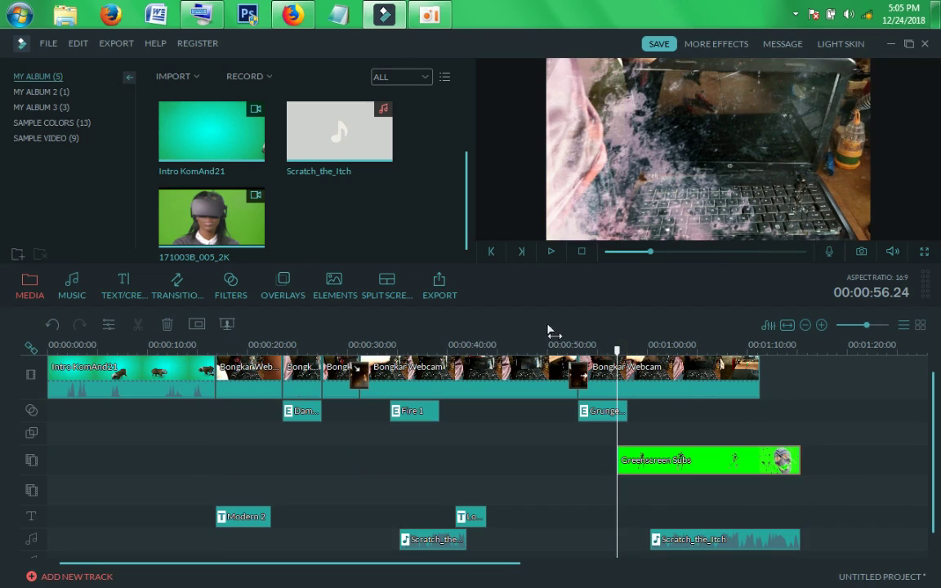
scroll(588, 343, down, 3)
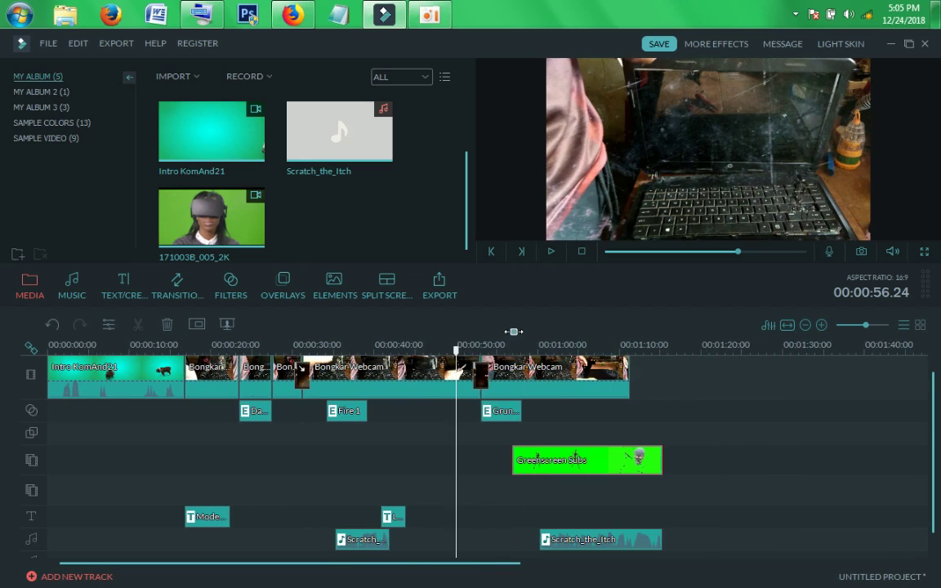
scroll(558, 338, up, 2)
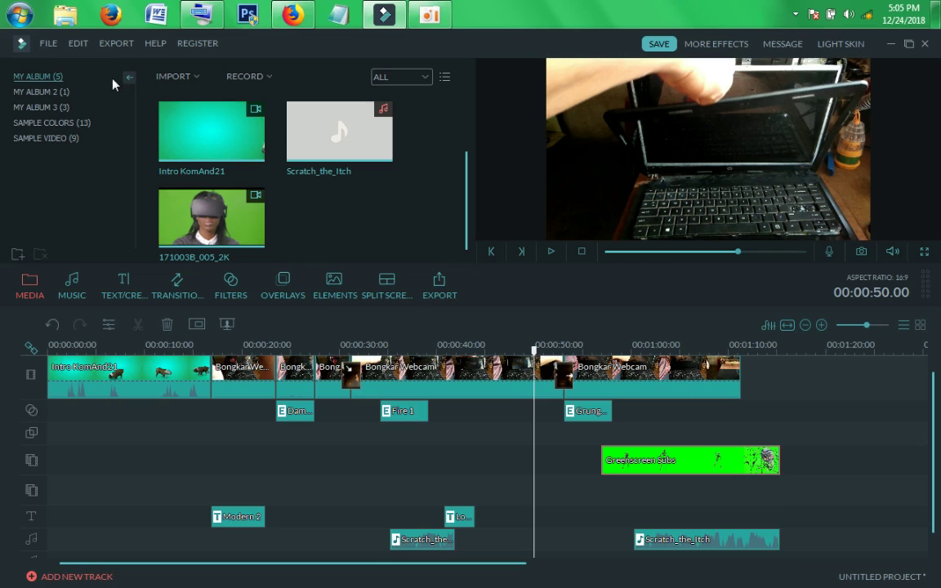
Save the project under the name tutorialWondershare in the Wondershare Filmora Projects folder
click(46, 43)
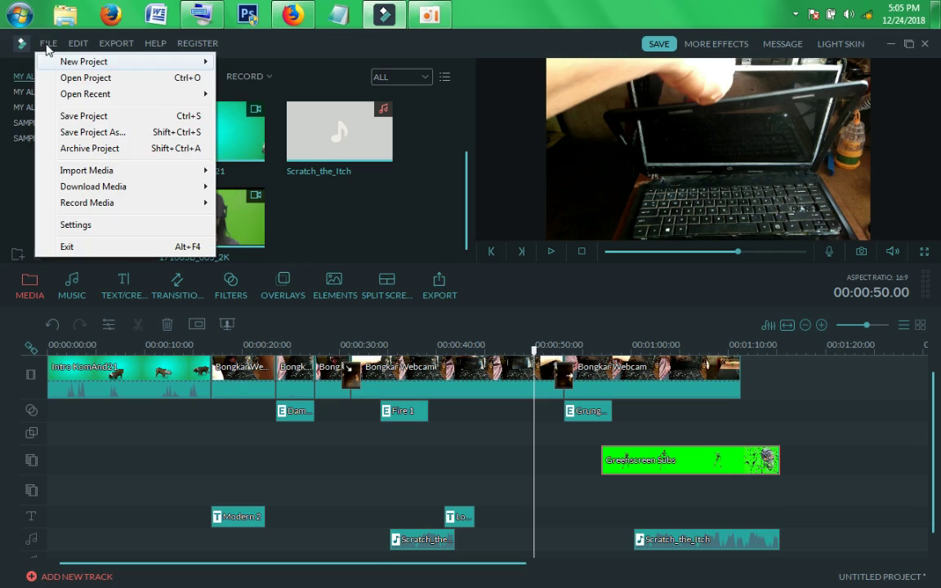
mouse_move(59, 69)
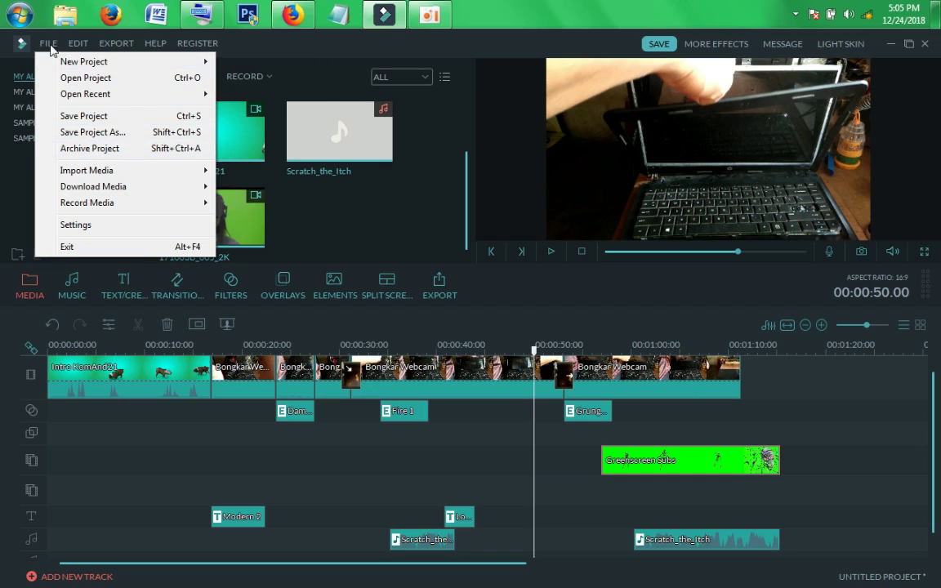
click(88, 135)
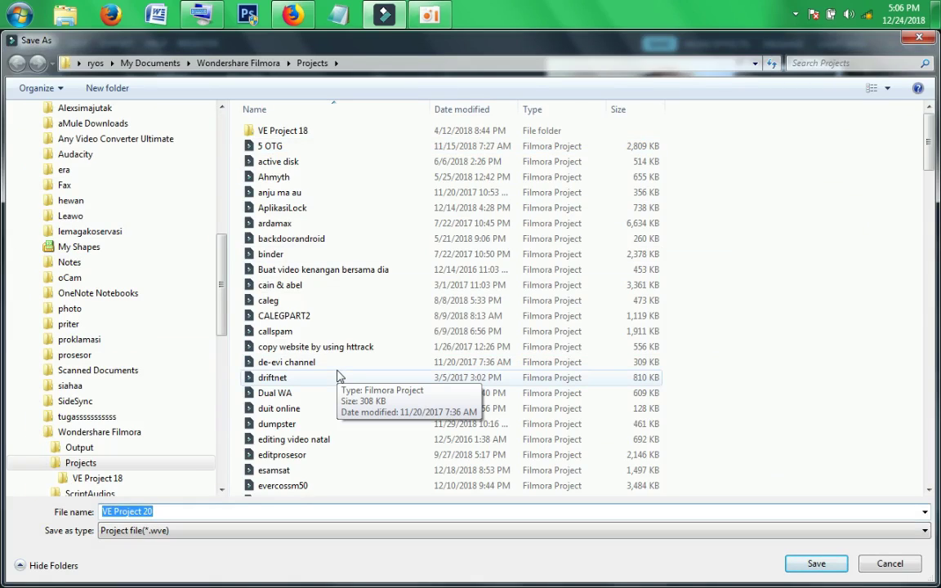
text(t)
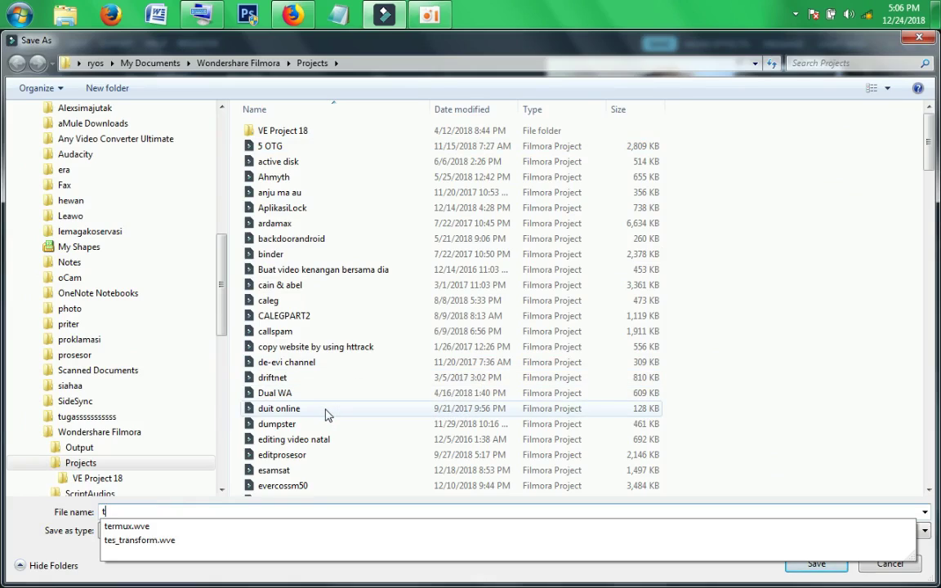
text(i)
key(BackSpace)
text(iuto)
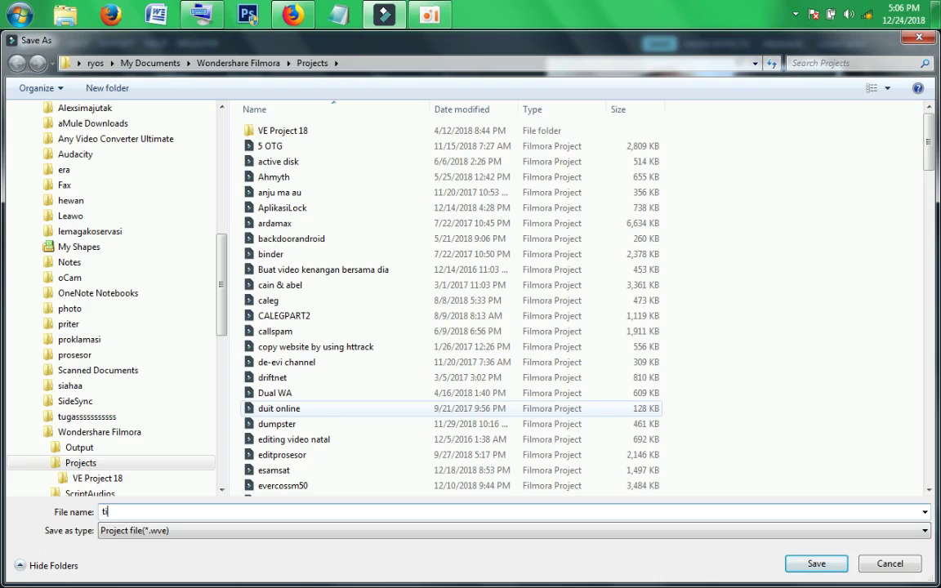
key(BackSpace)
text(utorialWondershare)
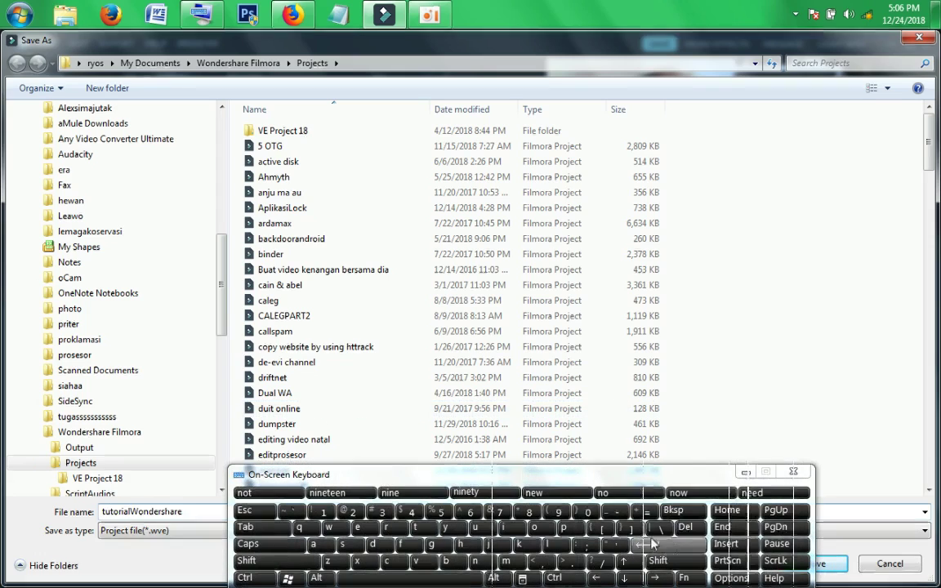
click(742, 472)
click(809, 562)
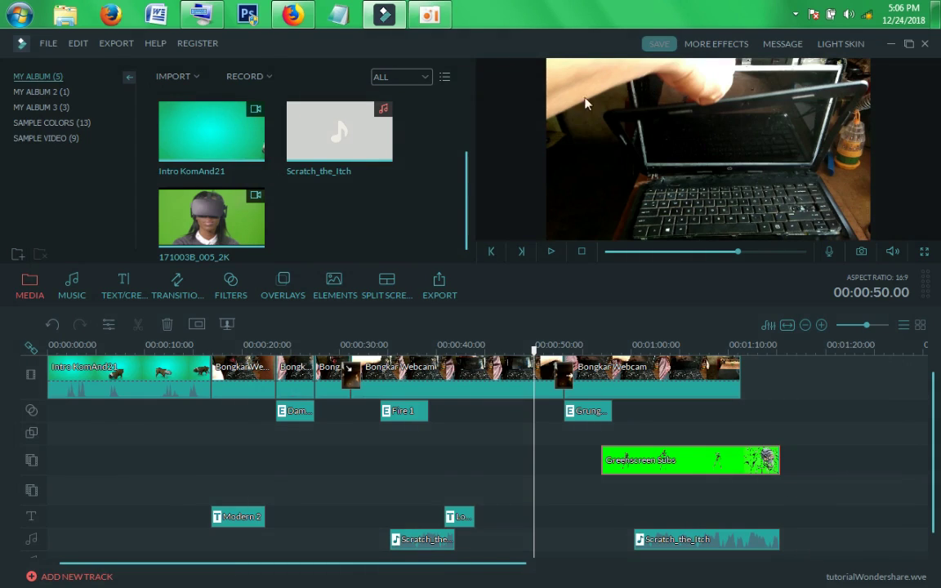
Open the video file output settings for exporting the finished project
mouse_move(466, 191)
mouse_down()
mouse_move(454, 88)
mouse_move(448, 195)
mouse_up()
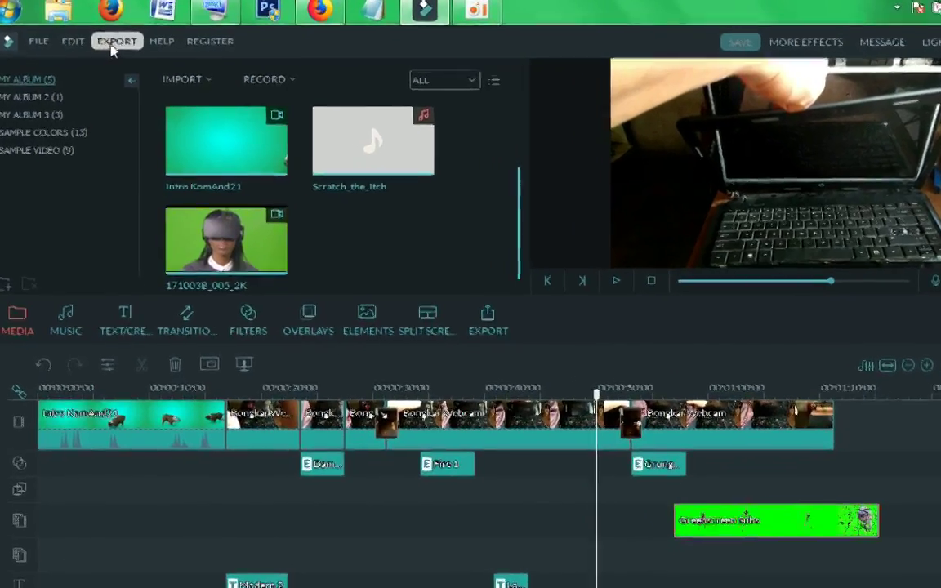
click(111, 46)
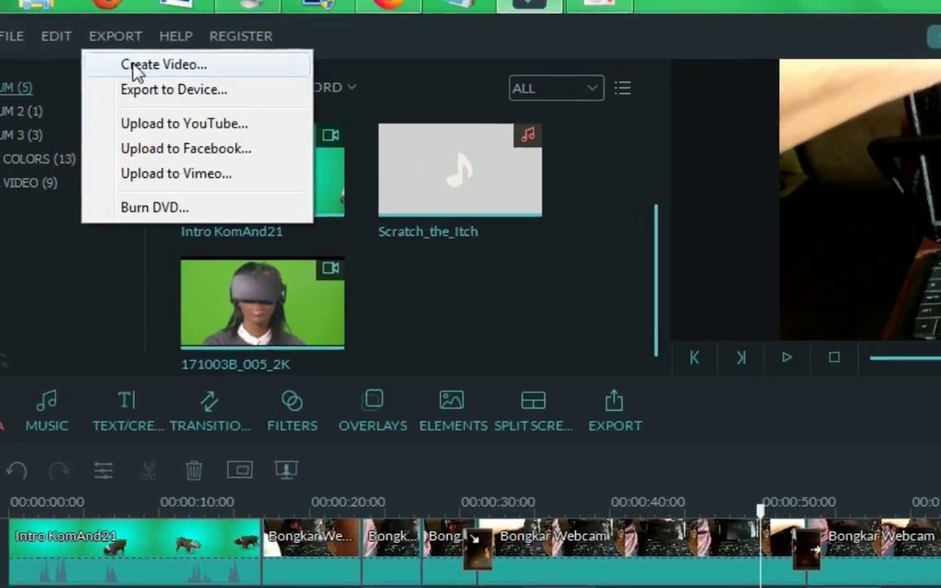
click(137, 70)
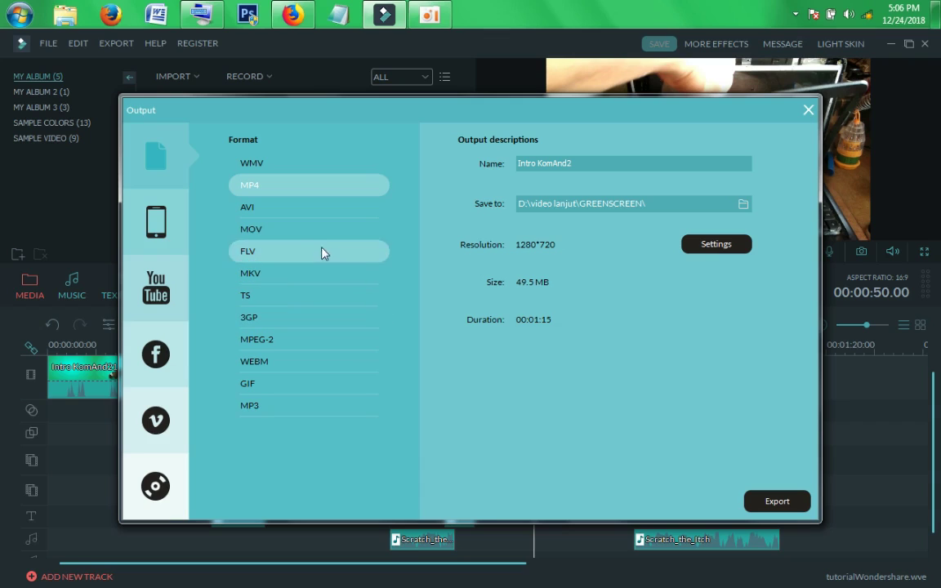
click(429, 18)
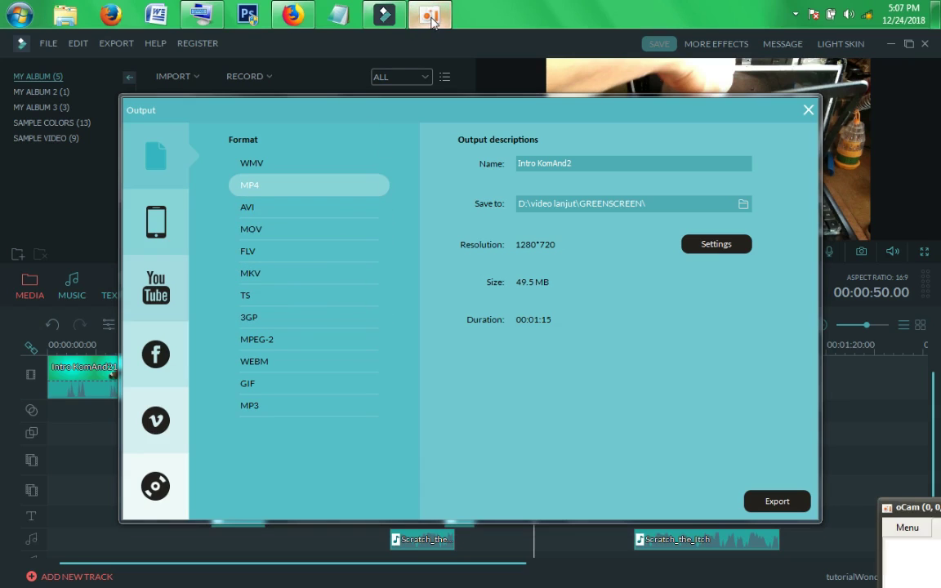
click(434, 19)
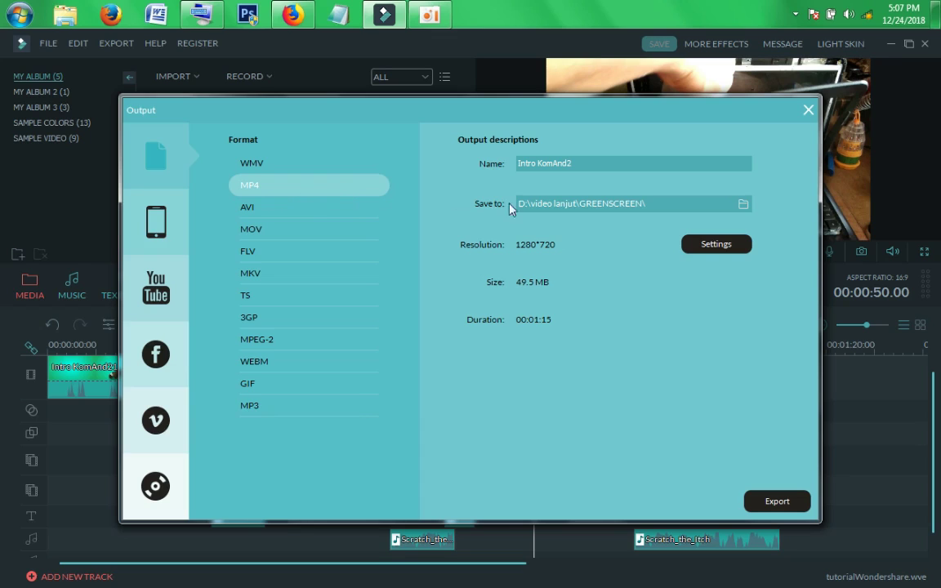
Review the quality and resolution choices in the MP4 encoding settings and dismiss them without saving
click(710, 247)
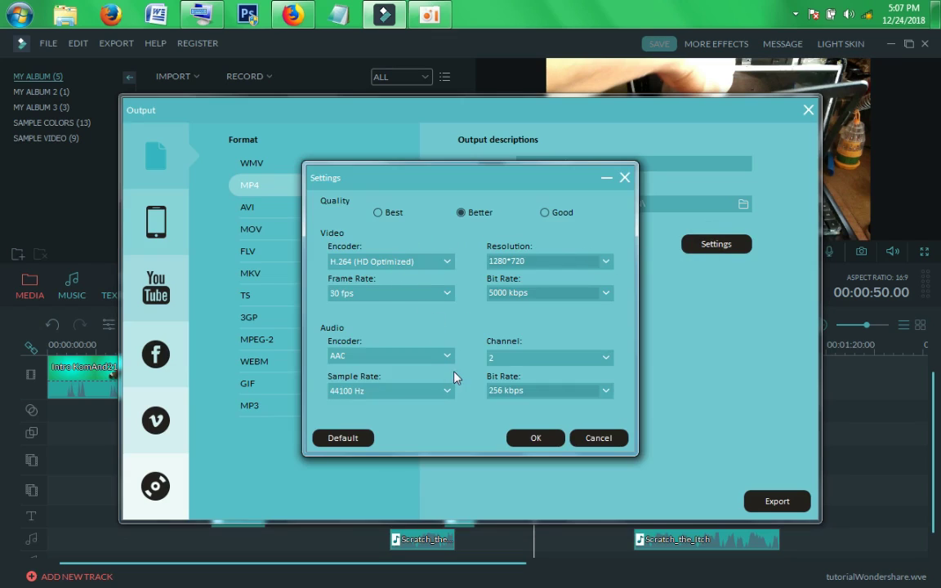
click(382, 217)
click(462, 215)
click(461, 214)
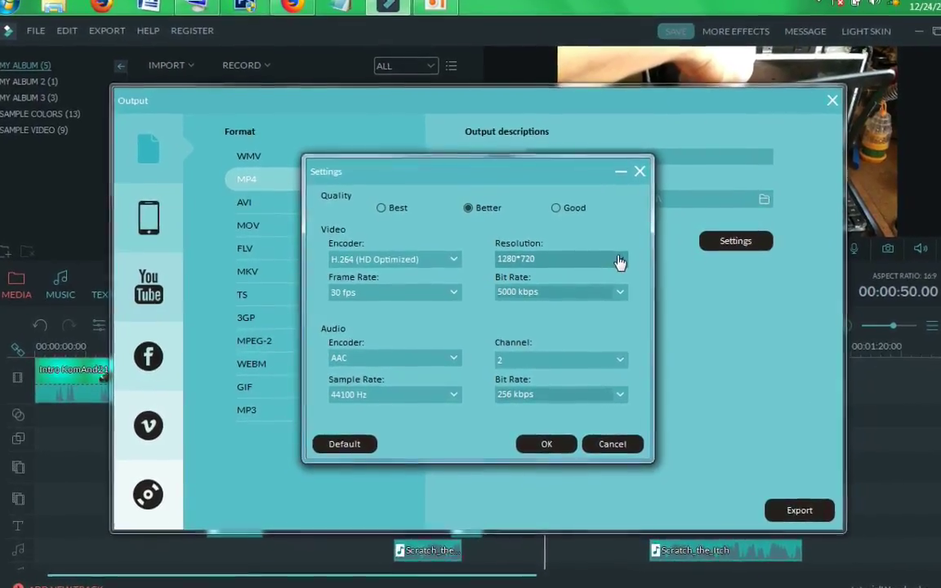
click(620, 260)
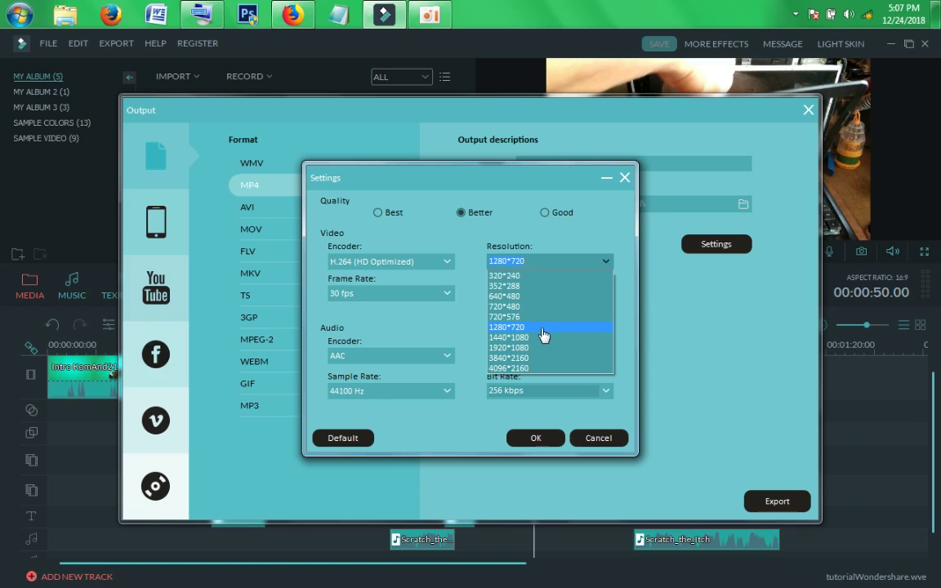
click(546, 328)
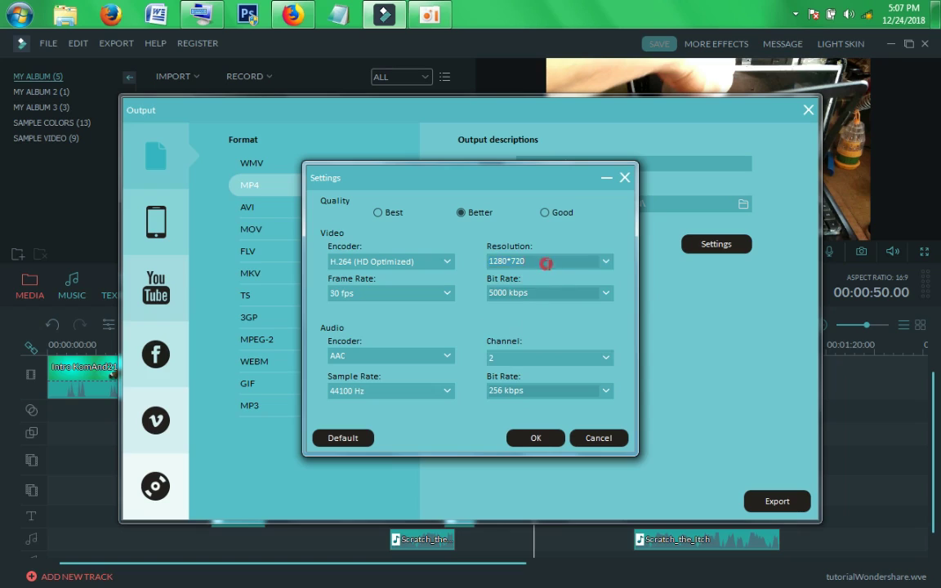
click(585, 439)
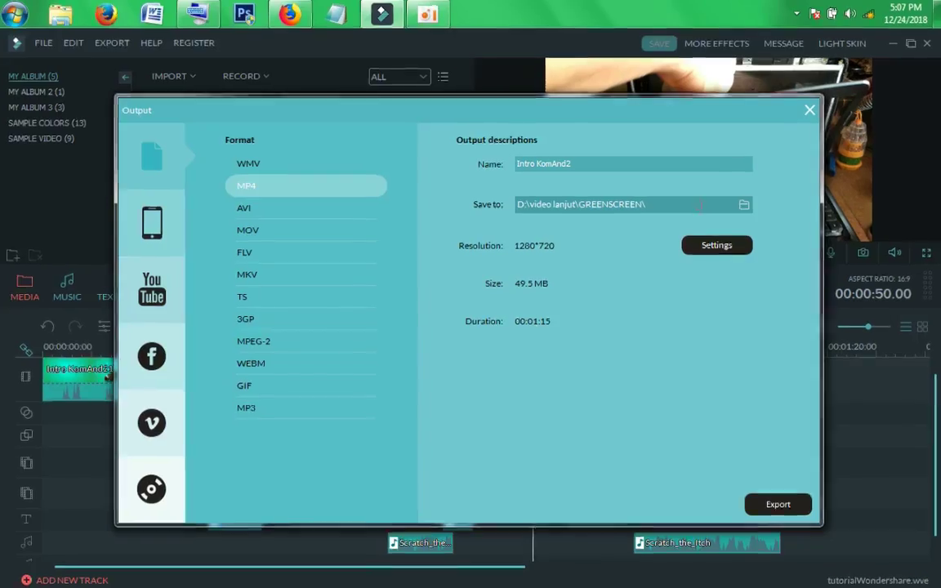
Check the destination folder, output name and encoding settings of the MP4 export
click(743, 204)
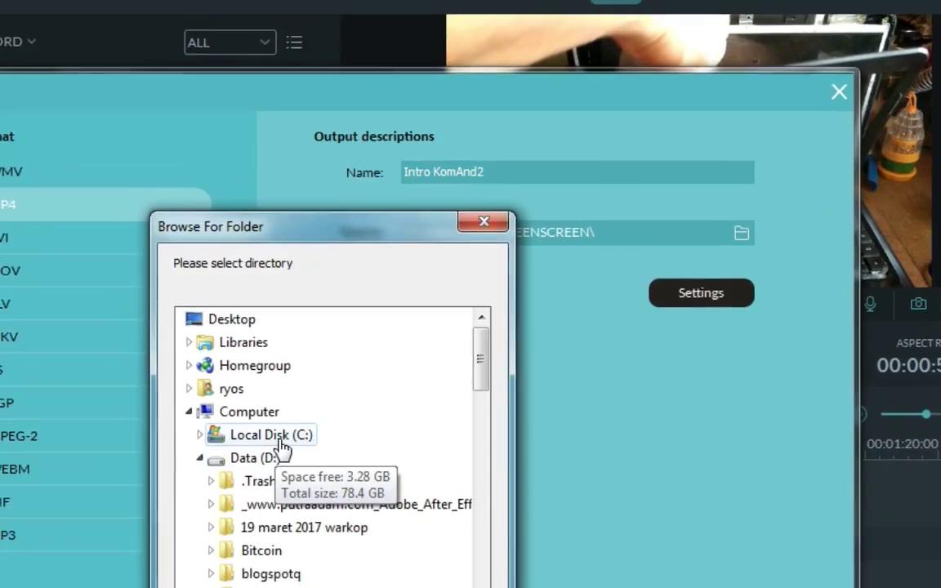
key(Escape)
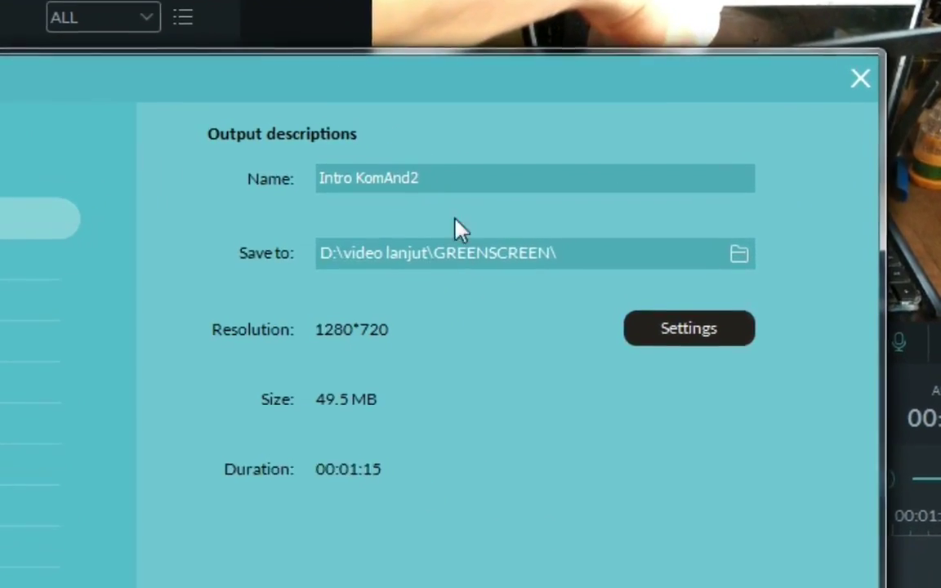
double_click(481, 176)
key(End)
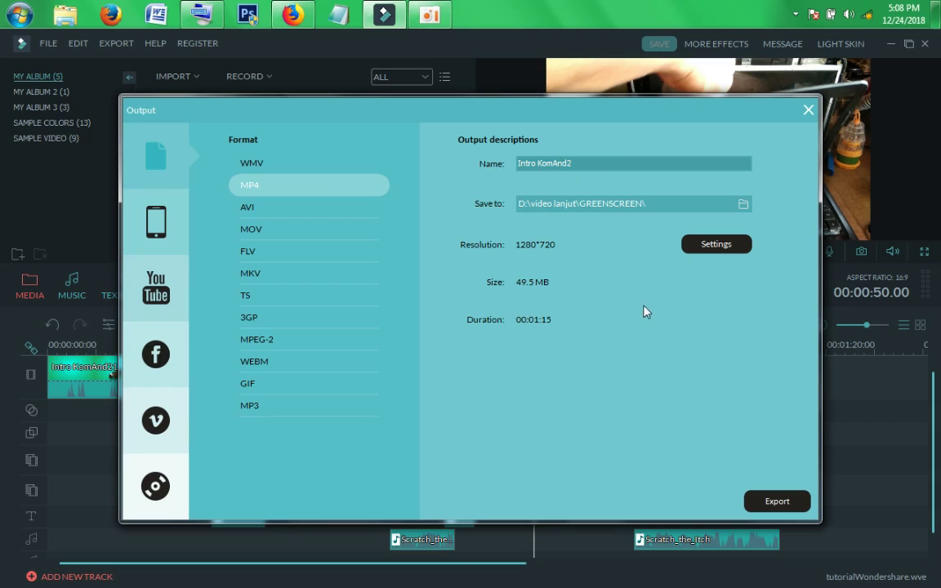
click(713, 243)
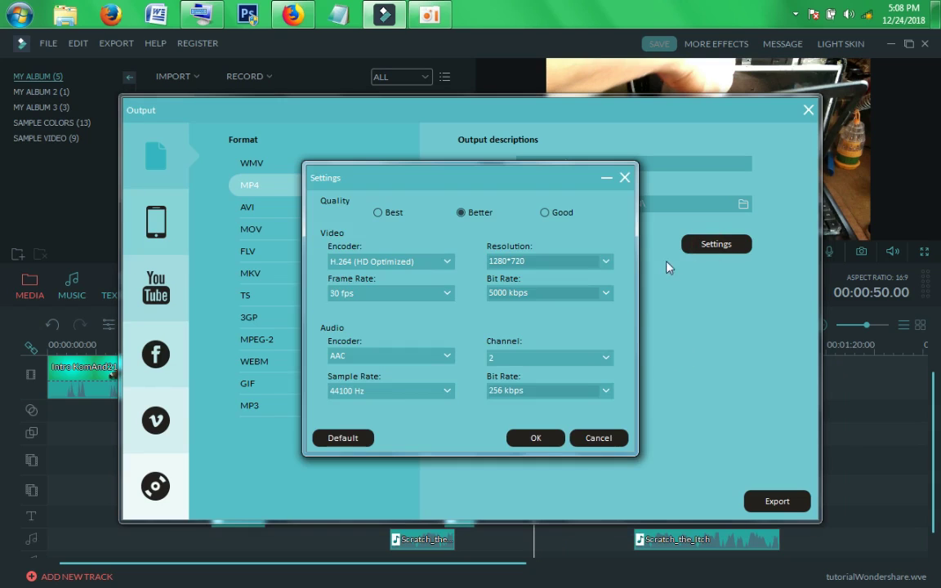
click(625, 178)
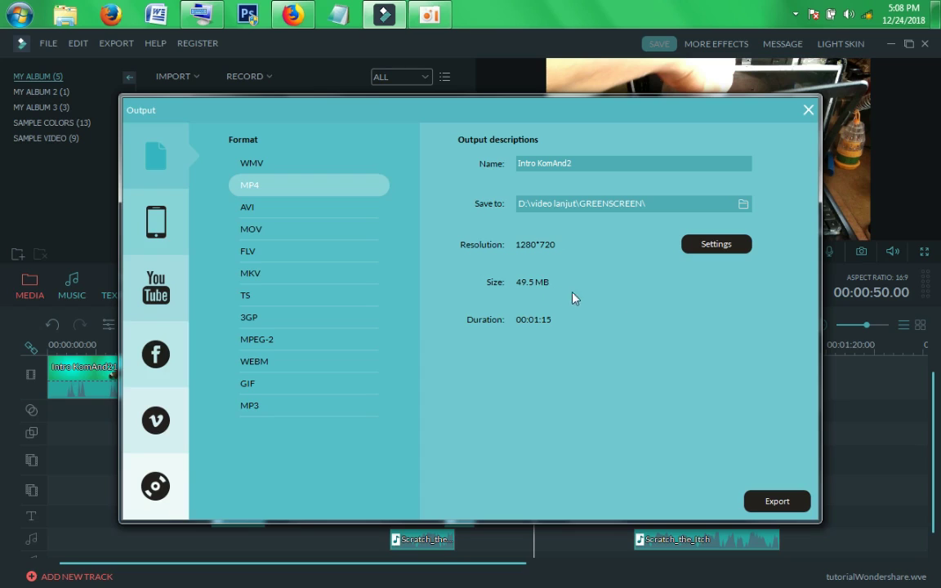
Export the project as the MP4 file Intro KomAnd2 into D:\video lanjut\GREENSCREEN and show the exported file in its folder
click(792, 502)
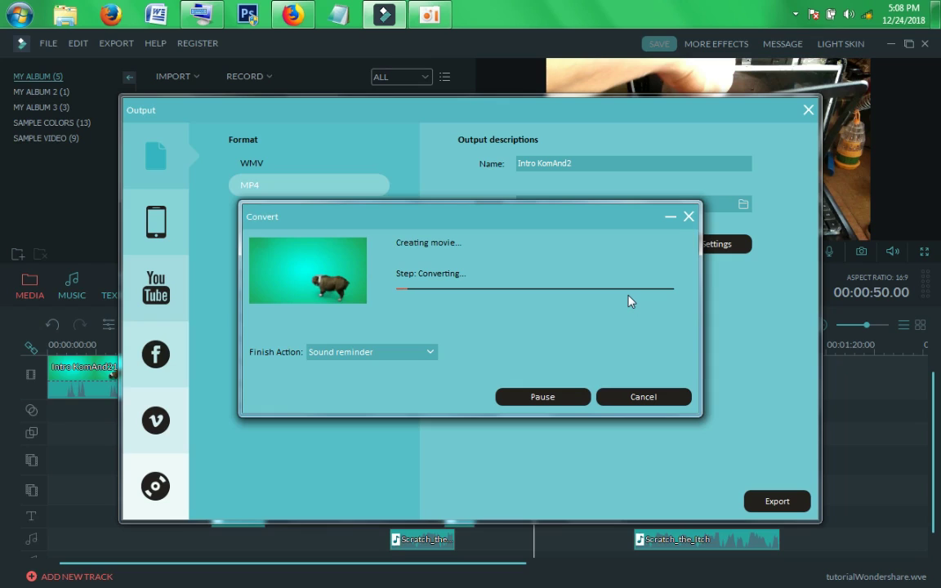
click(433, 15)
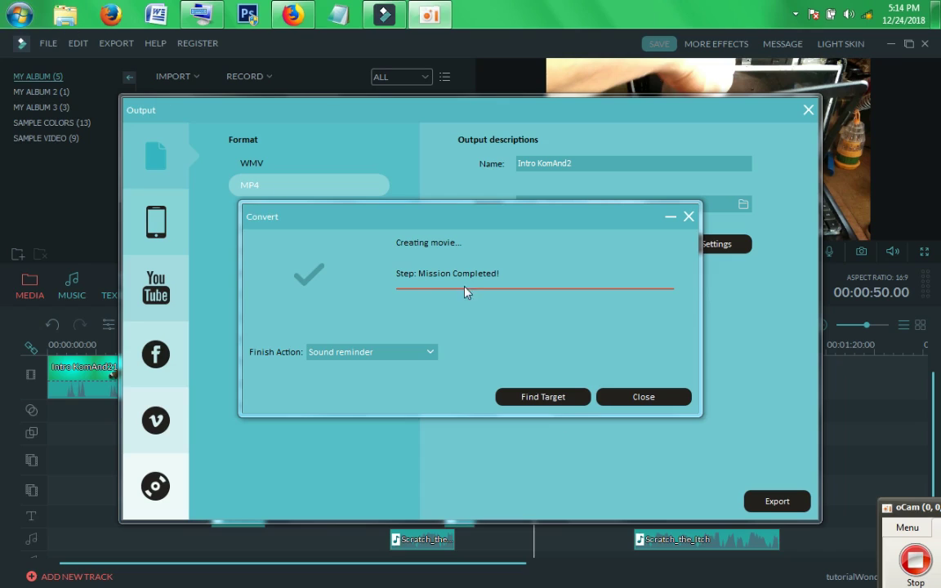
click(544, 395)
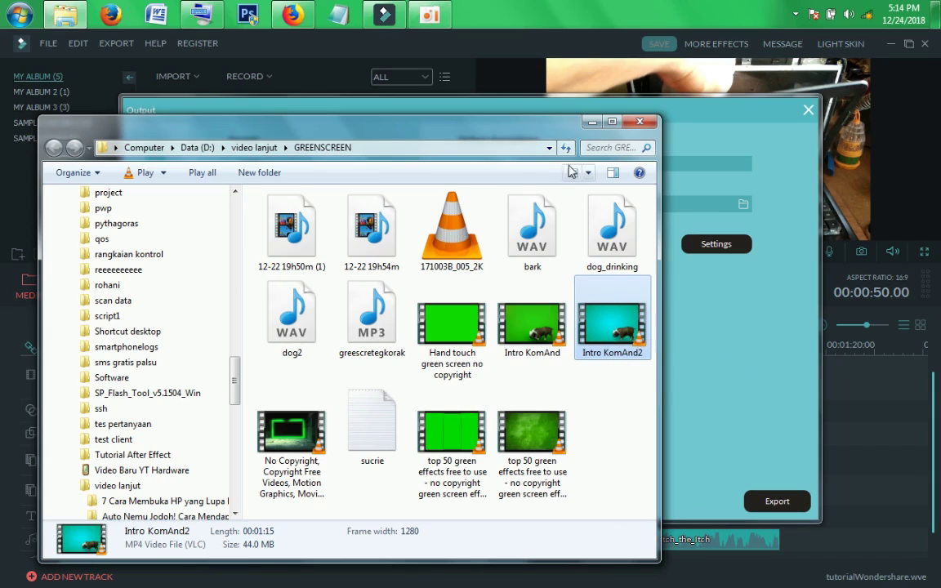
mouse_move(554, 120)
mouse_down()
mouse_move(628, 266)
mouse_move(592, 274)
mouse_move(576, 110)
mouse_move(563, 109)
mouse_up()
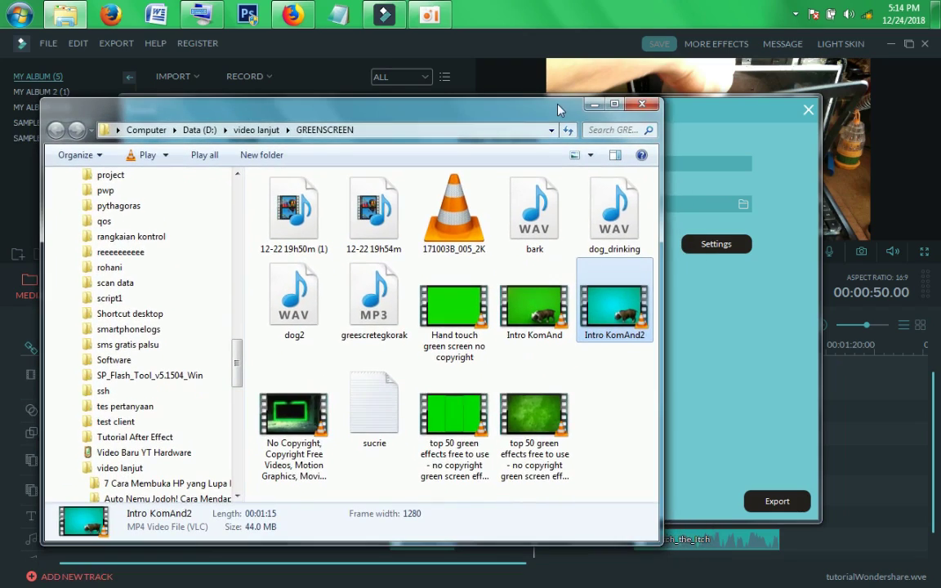
Play the exported Intro KomAnd2 video full screen in VLC with raised volume, skipping through its title and later sections
double_click(618, 310)
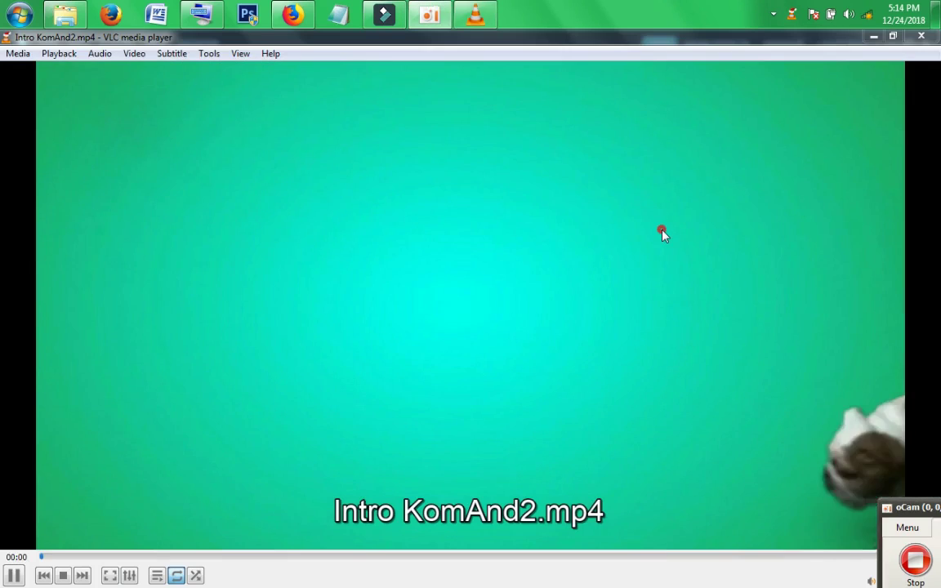
double_click(663, 233)
click(774, 557)
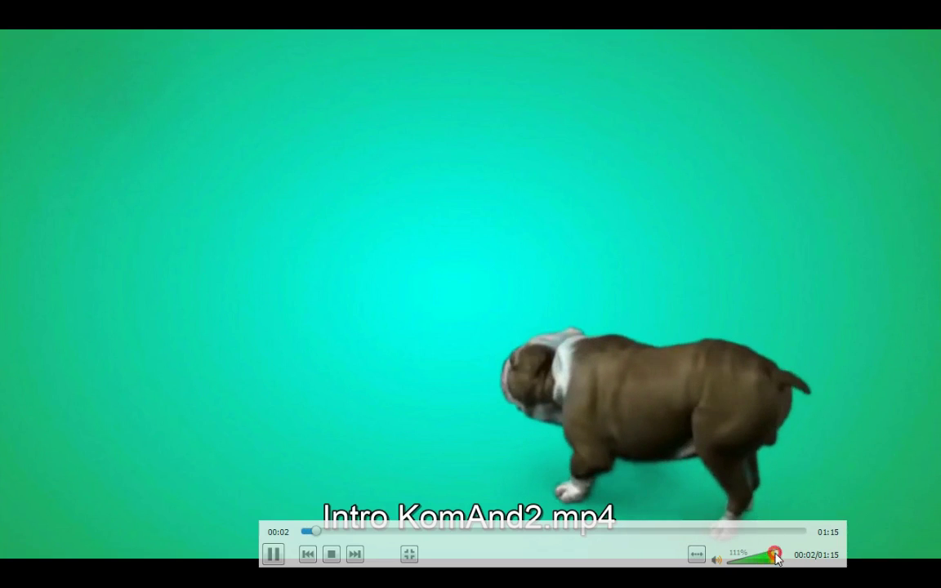
click(776, 557)
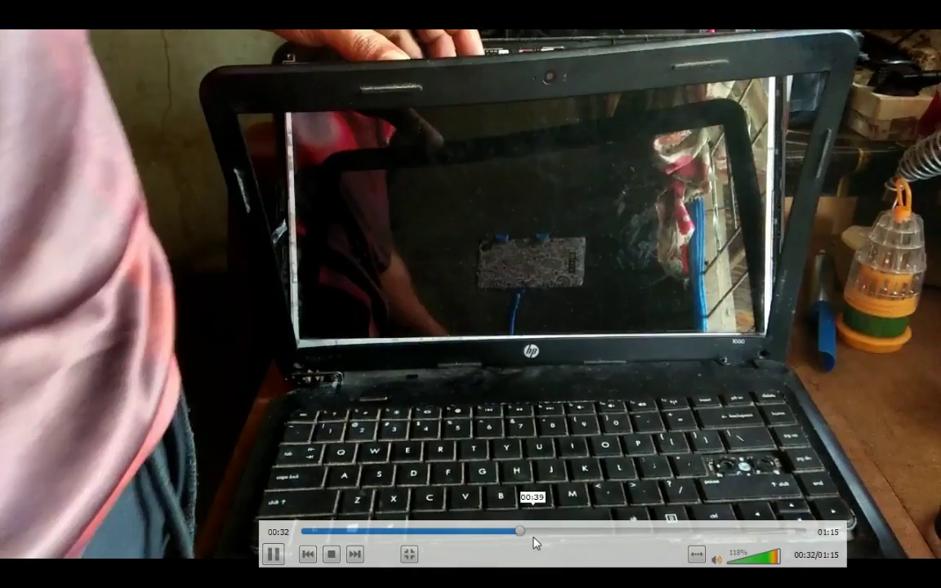
click(585, 531)
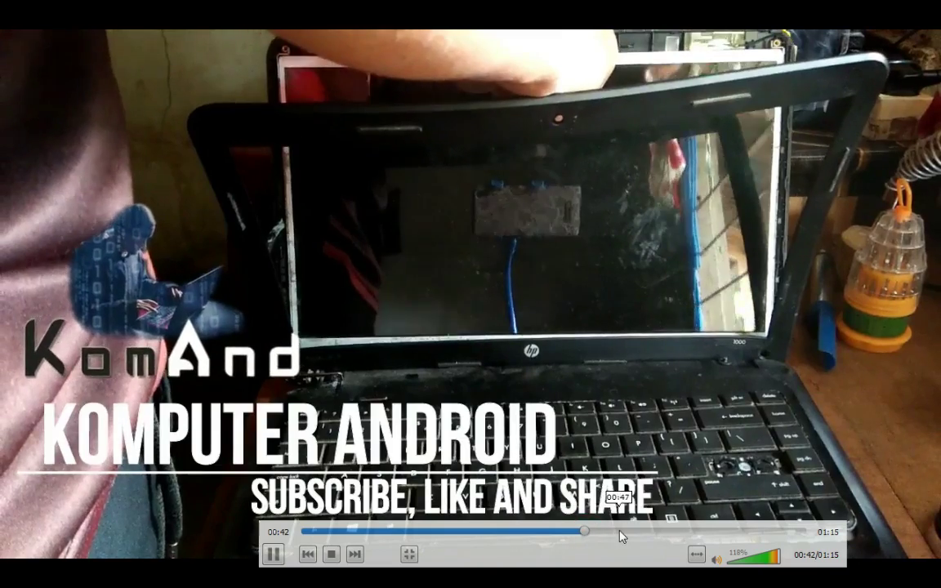
click(569, 533)
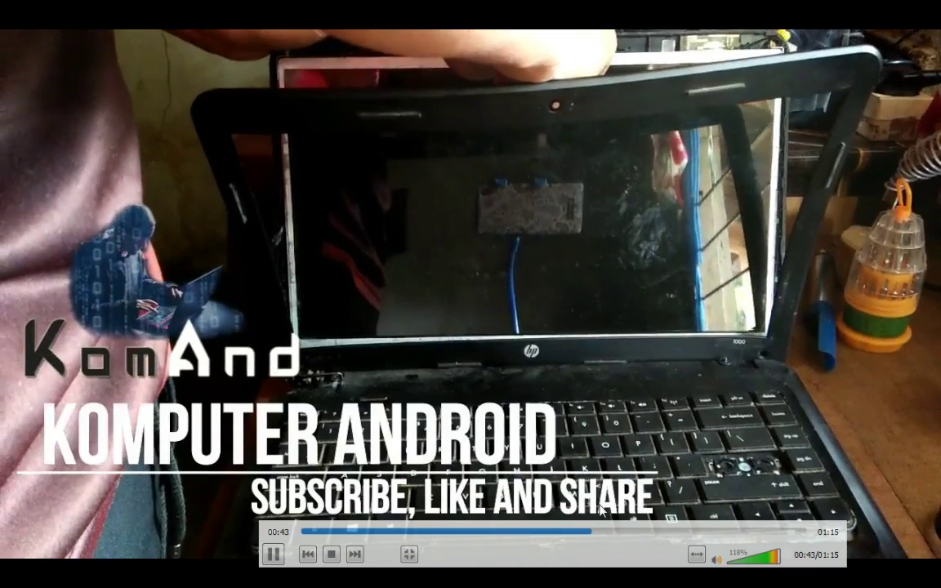
click(642, 531)
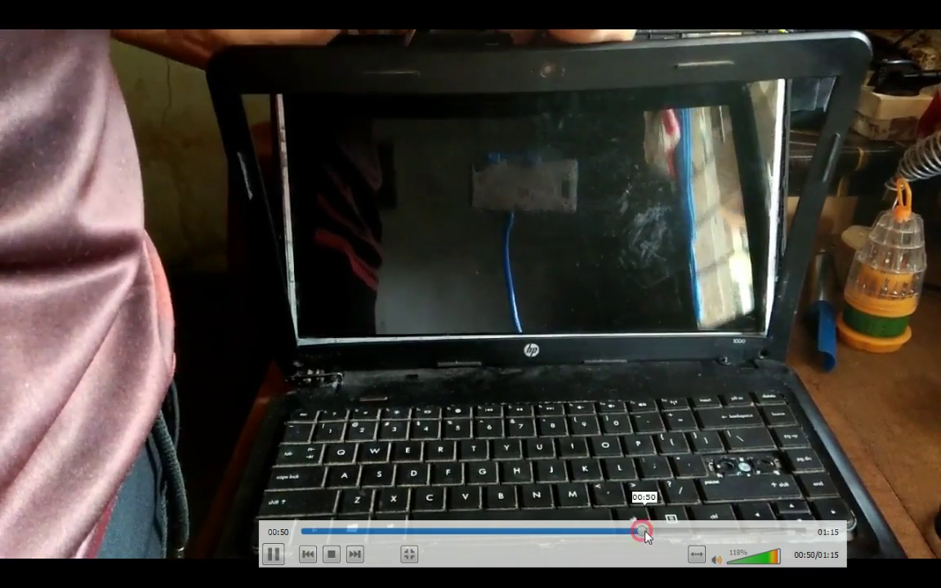
click(679, 531)
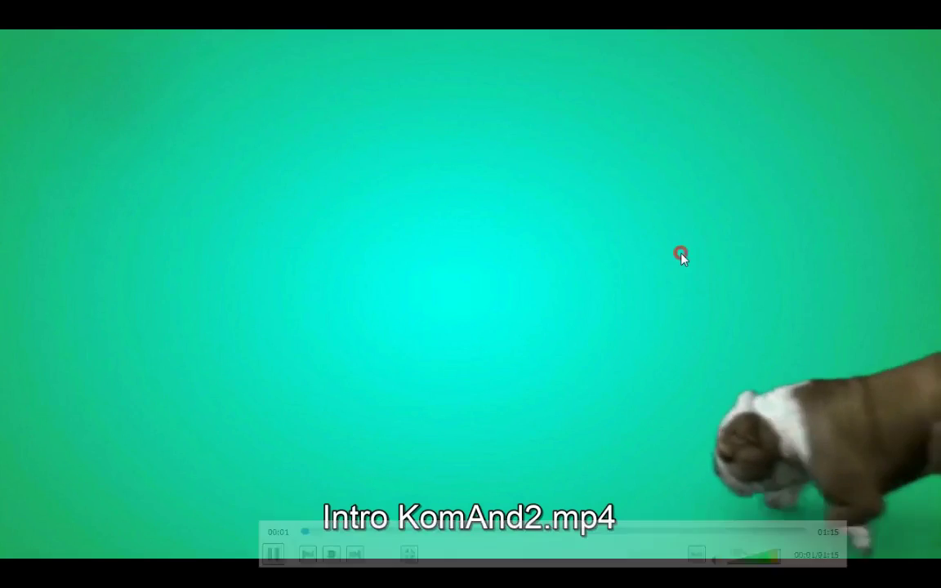
double_click(683, 258)
Return to the Filmora project by closing the folder and output windows, and enlarge the media and preview area above the timeline
click(799, 110)
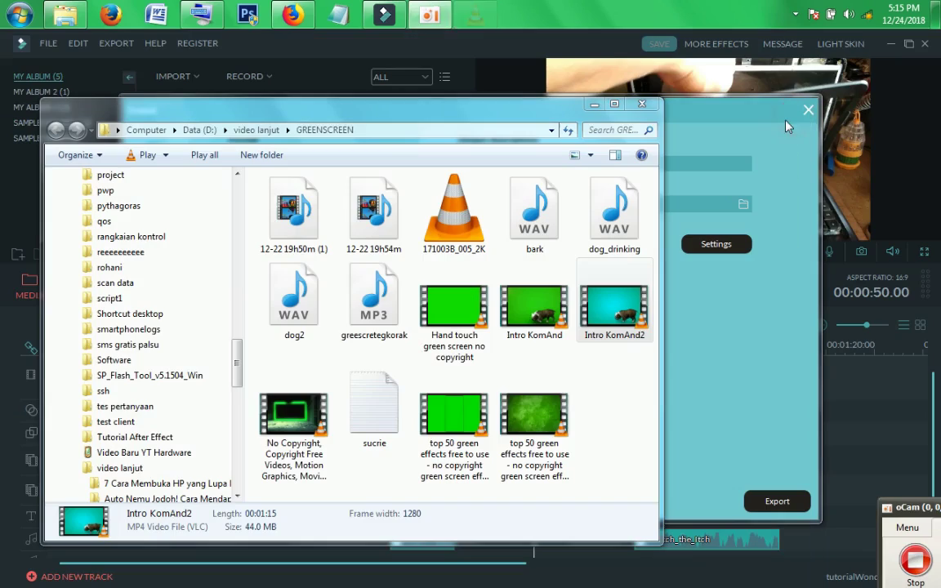
drag(566, 114, 629, 118)
click(698, 106)
drag(732, 112, 707, 104)
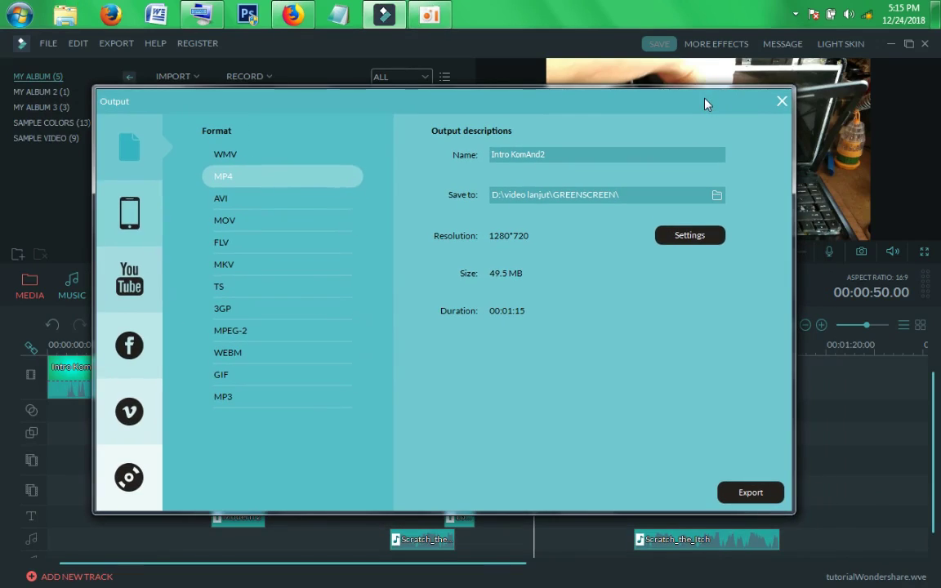
click(781, 100)
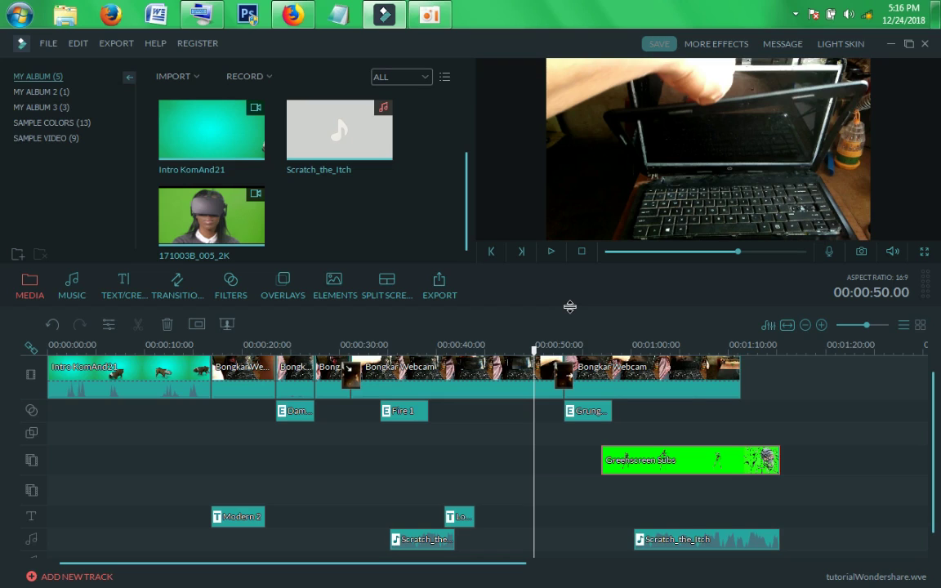
drag(570, 306, 571, 331)
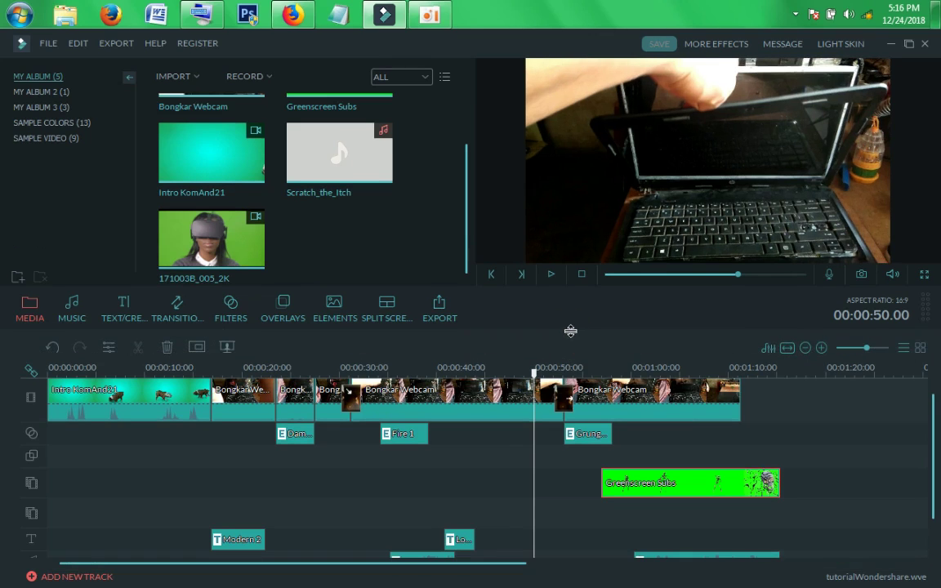